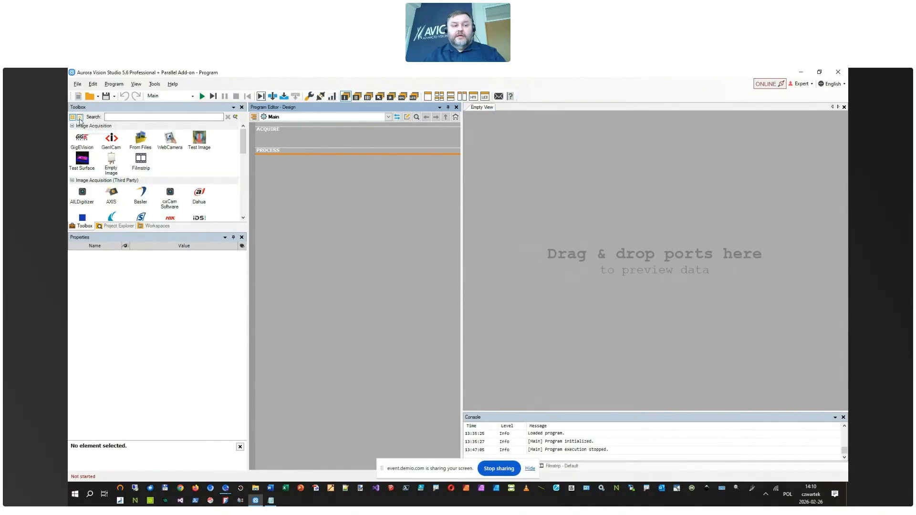
Step: Switch the toolbox to the filter library tree and look through its categories, from Aurora Vision Library to Third Party
click(80, 117)
scroll(132, 160, down, 7)
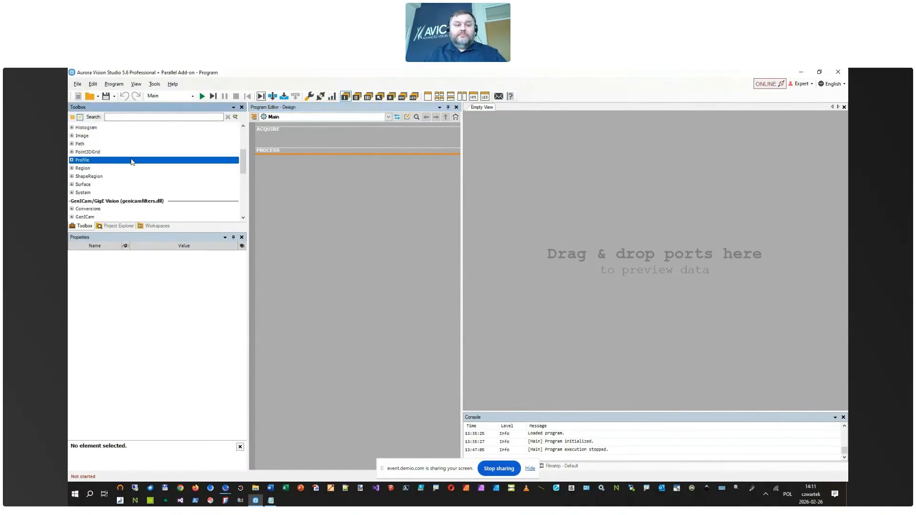
scroll(133, 163, up, 3)
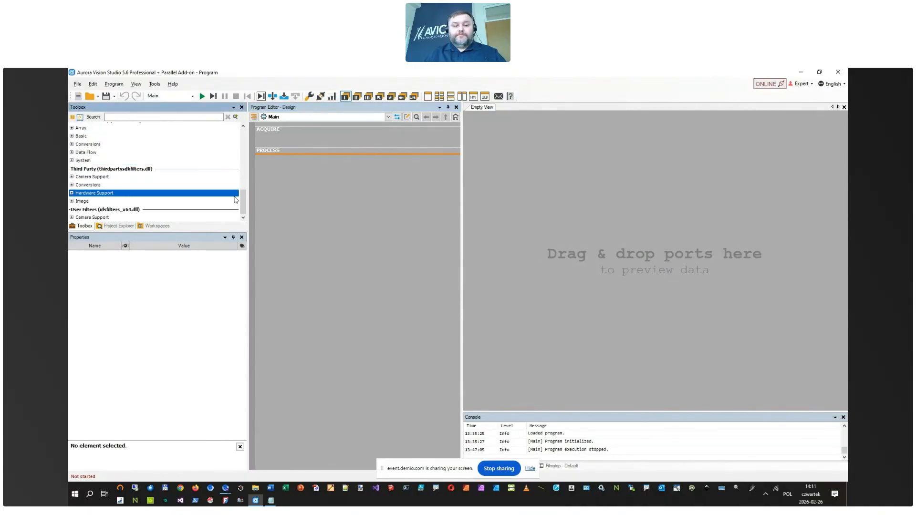
drag(256, 173, 244, 143)
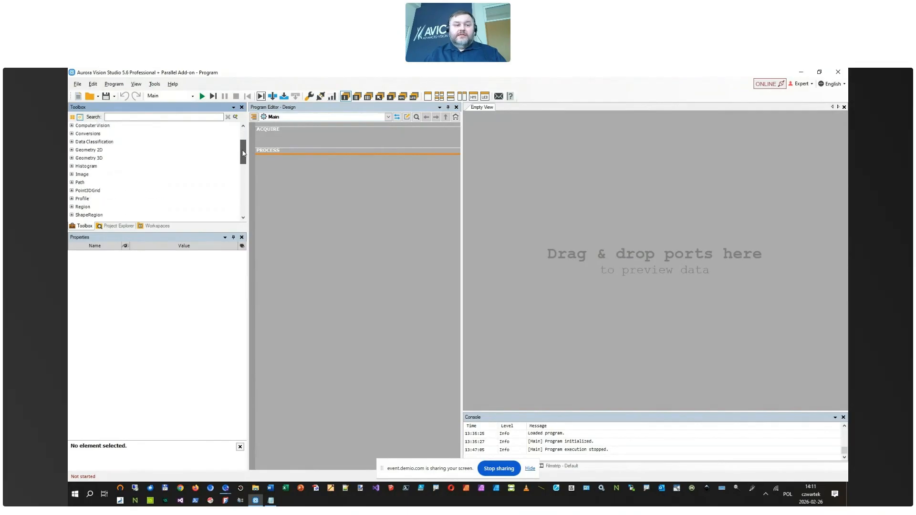
click(167, 143)
scroll(167, 143, up, 1)
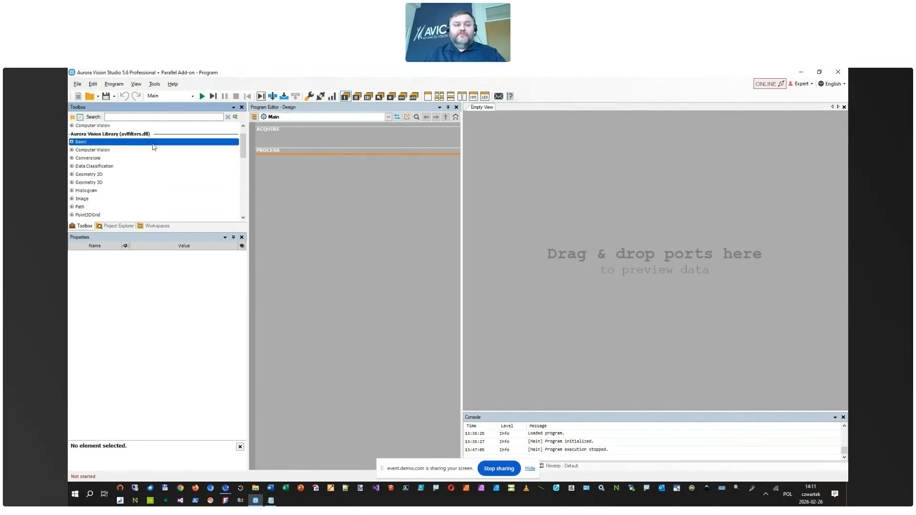
scroll(151, 138, down, 5)
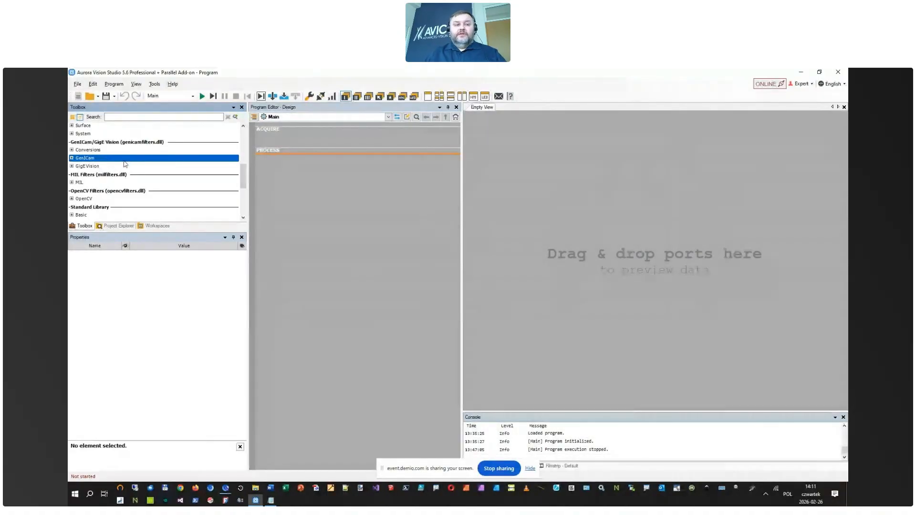
scroll(157, 181, down, 5)
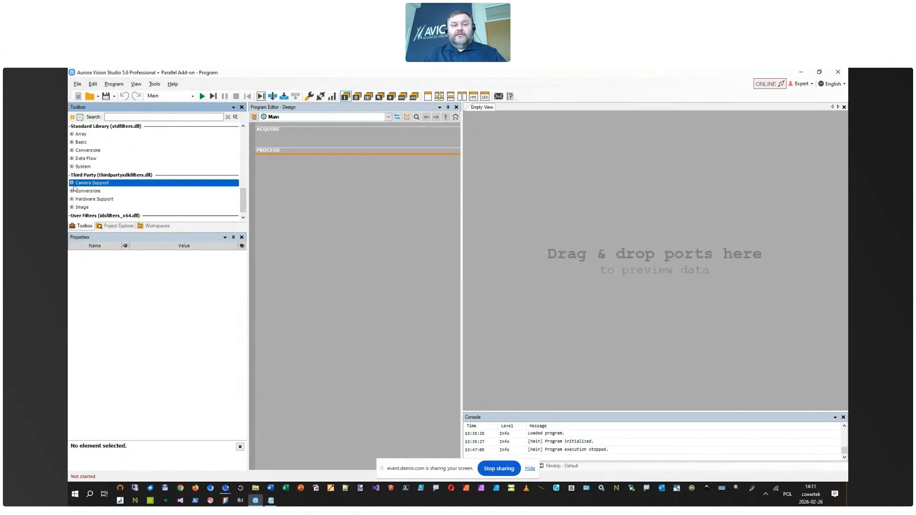
Step: Look through the vendors under the Third Party library's Hardware Support category, and collapse it again
click(72, 200)
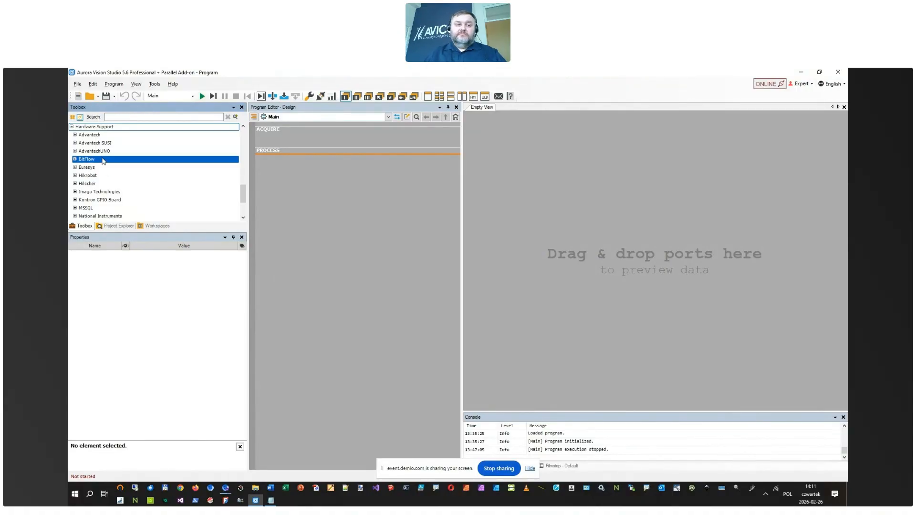
scroll(127, 197, up, 3)
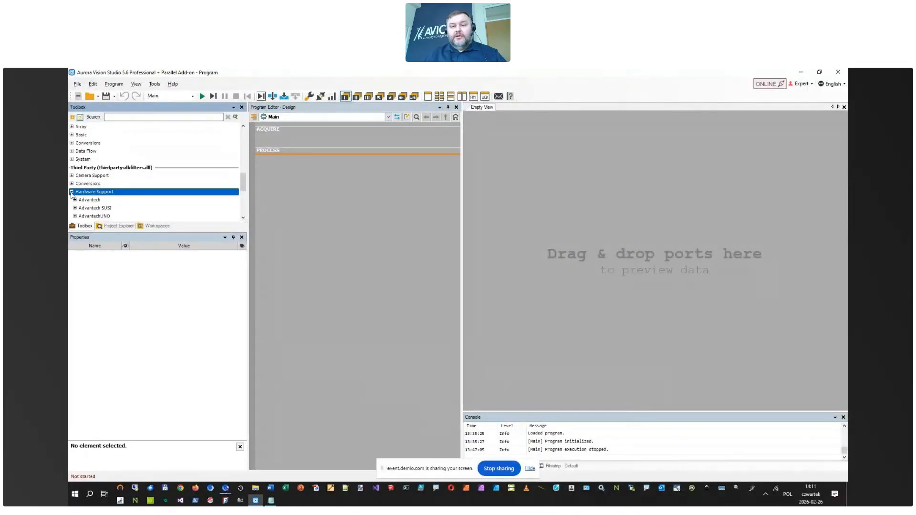
click(72, 193)
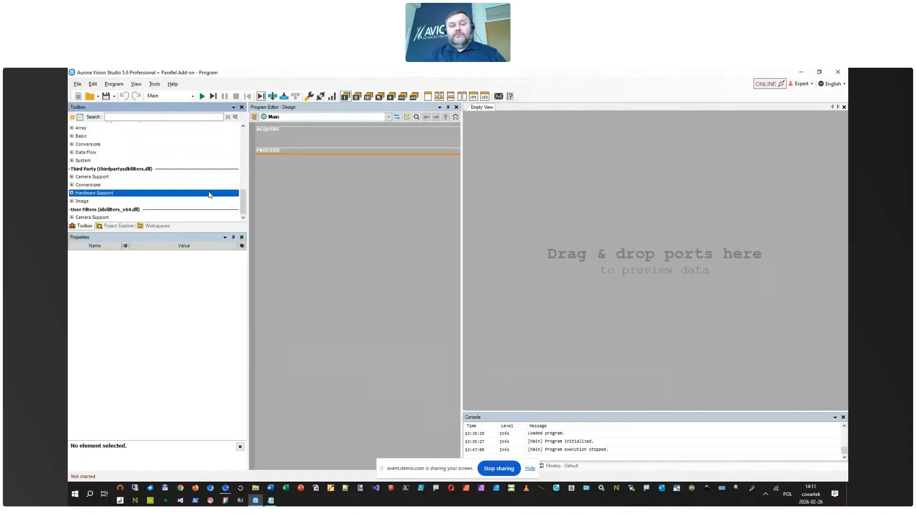
drag(243, 198, 244, 183)
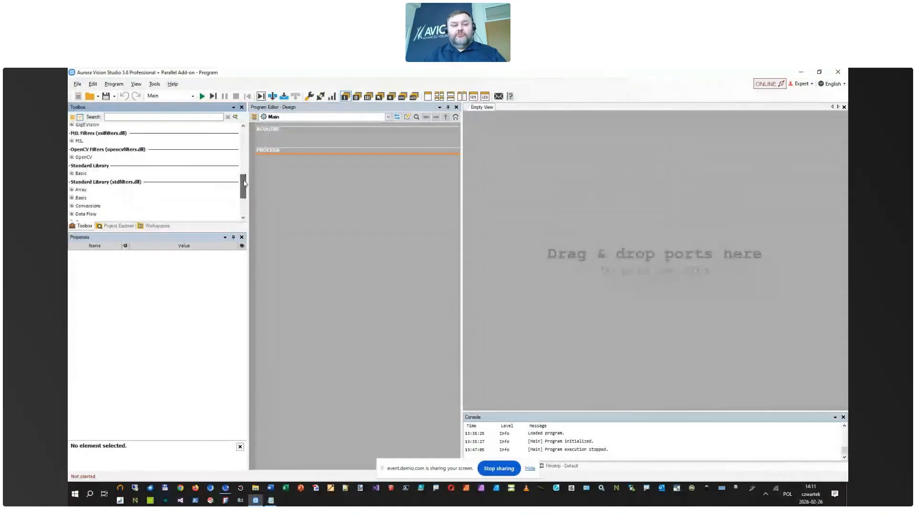
Step: Show the INITIALIZE and FINALIZE sections of the Main macrofilter in the program editor
click(339, 181)
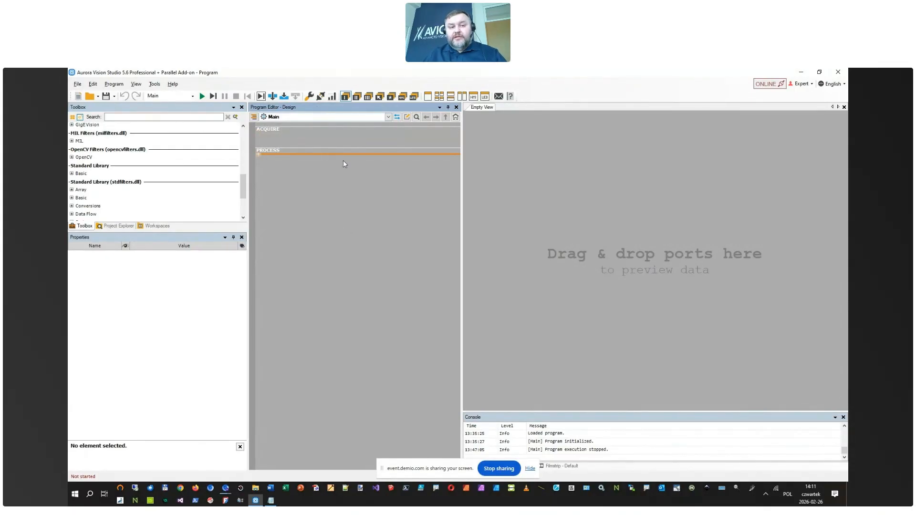
click(255, 117)
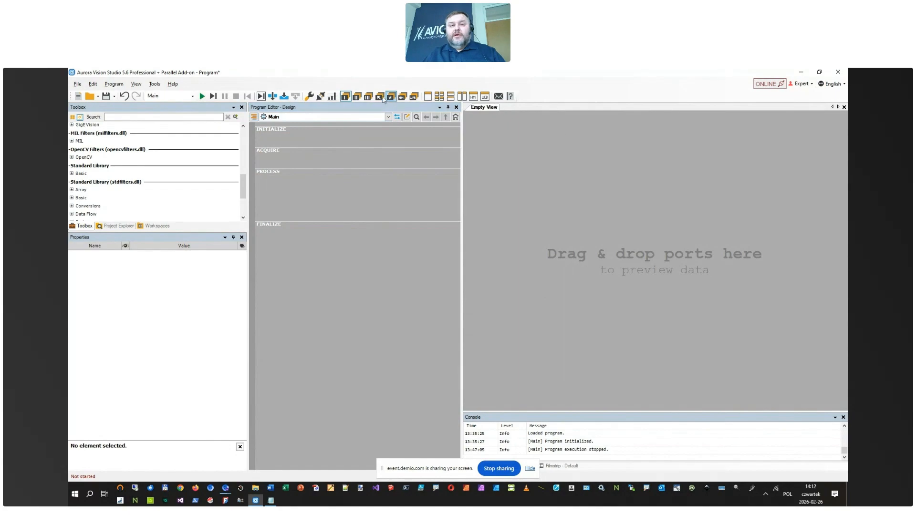
Step: Try the vertical preview arrangement, and split the preview area into a grid of four views
click(450, 98)
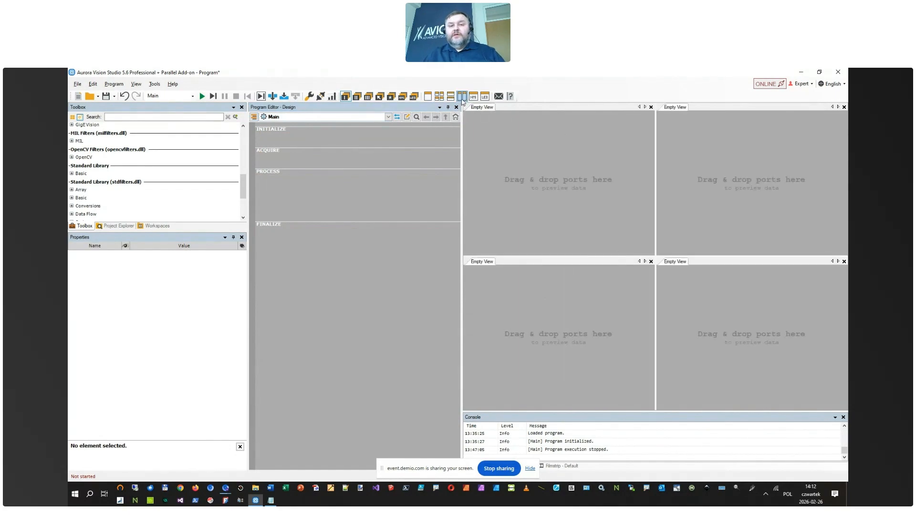
click(462, 97)
click(462, 97)
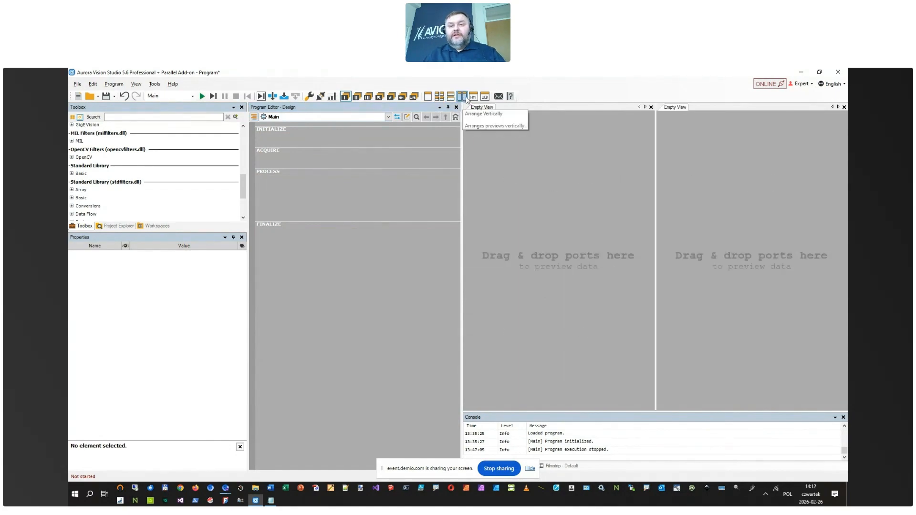
click(439, 97)
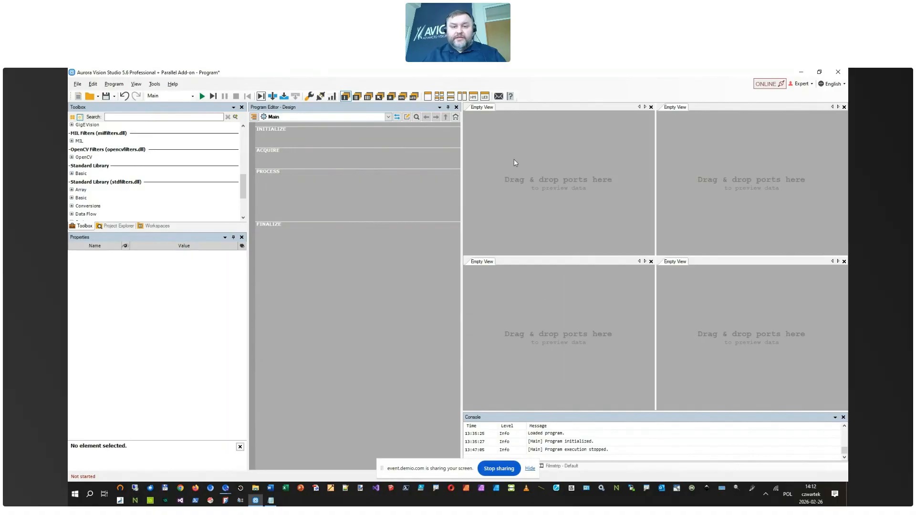
Step: Show the HMI designer with its control categories, and close it again
click(474, 97)
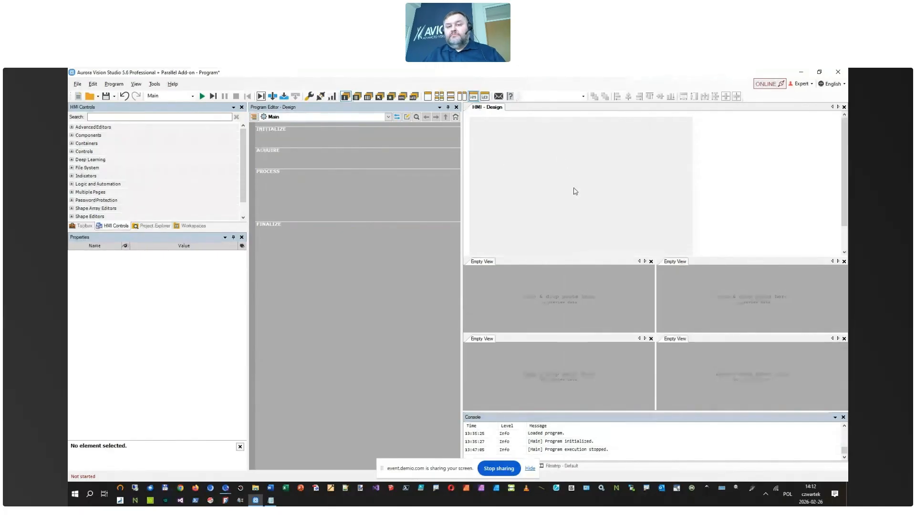
click(474, 98)
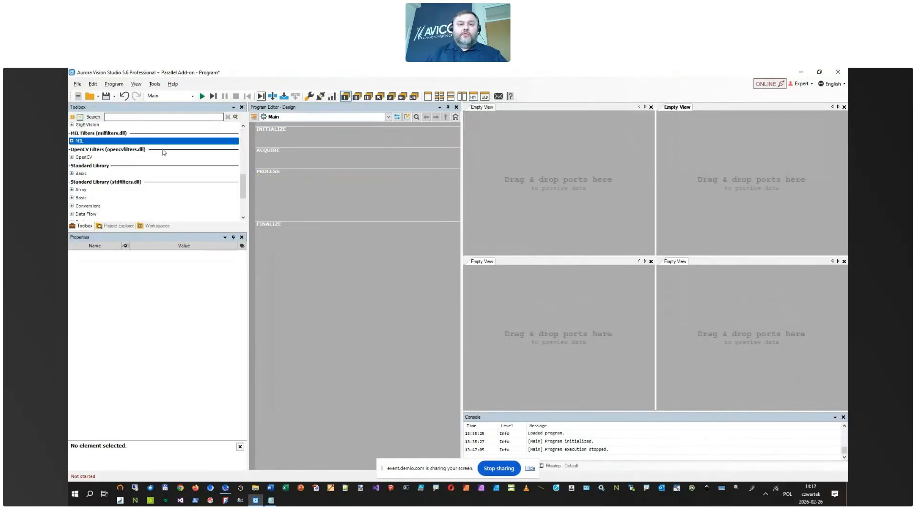
Step: Return the preview area to a single view
click(333, 164)
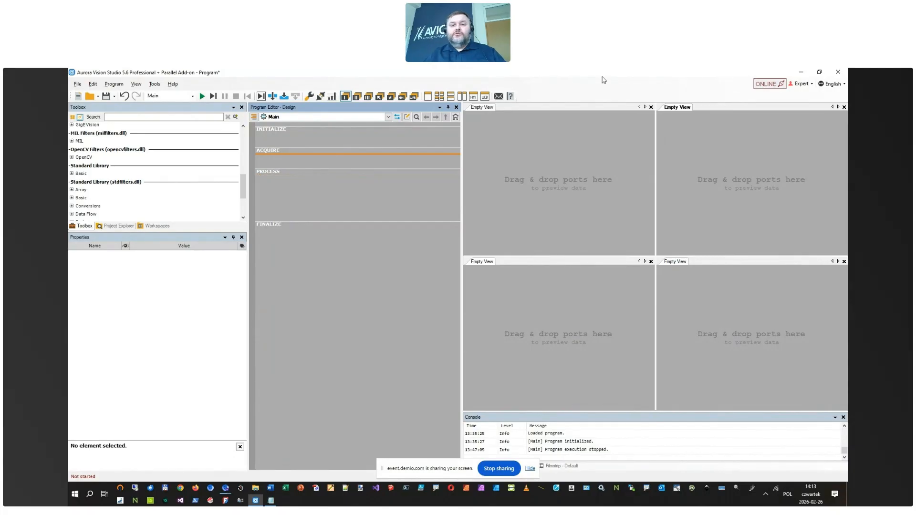
click(428, 98)
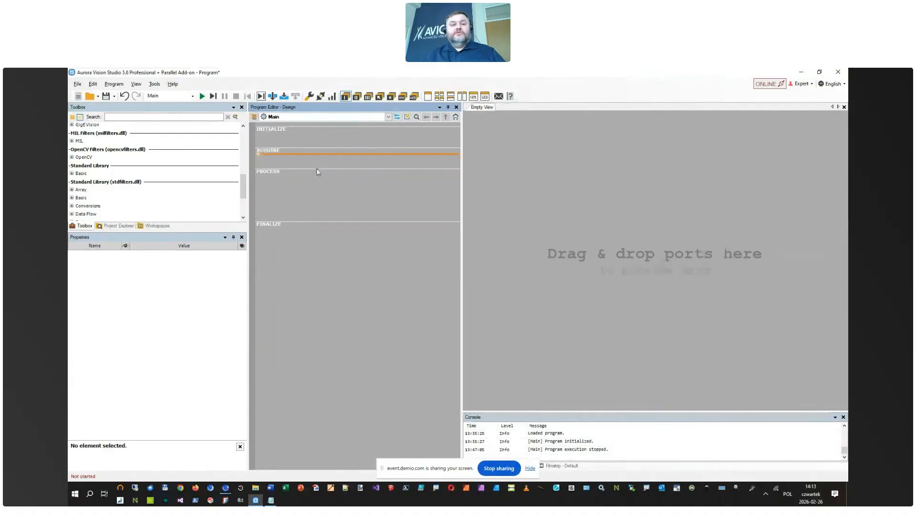
Step: Add a GenICam_GrabImage filter in its Synchronous variant to the ACQUIRE section
double_click(318, 161)
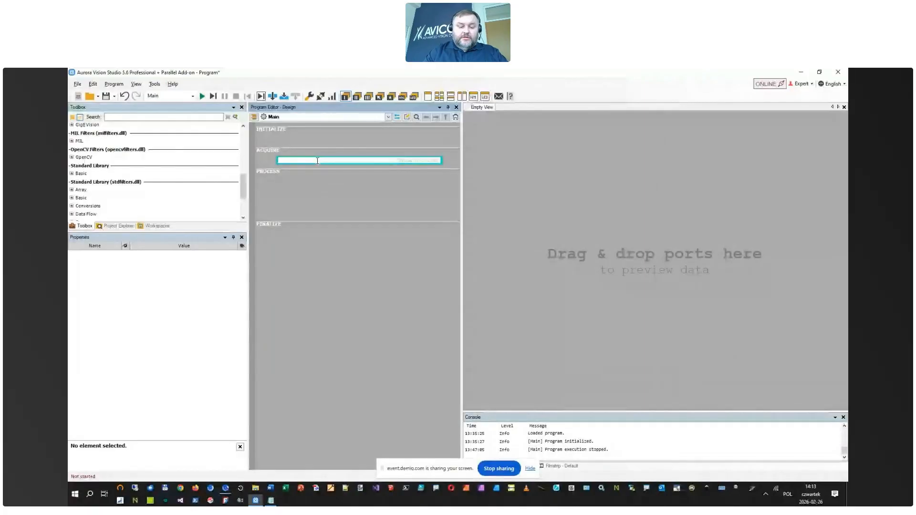
text(genic)
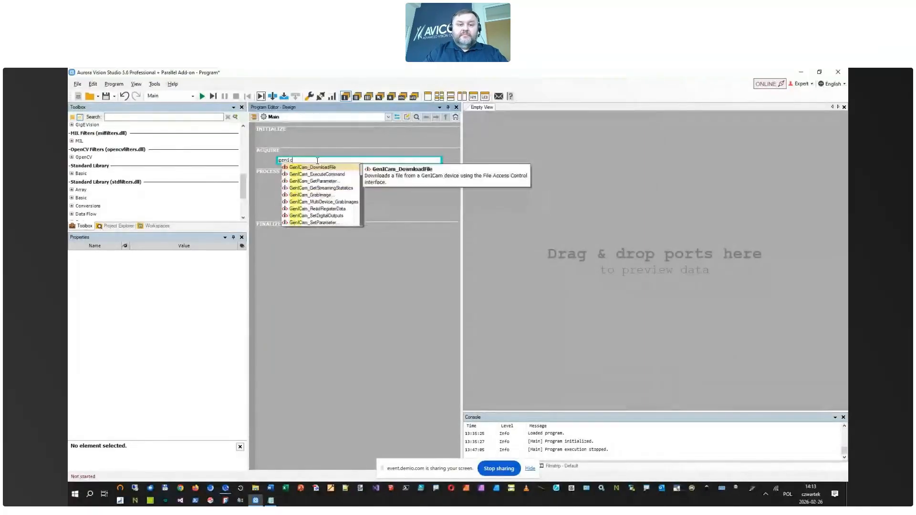
text(am)
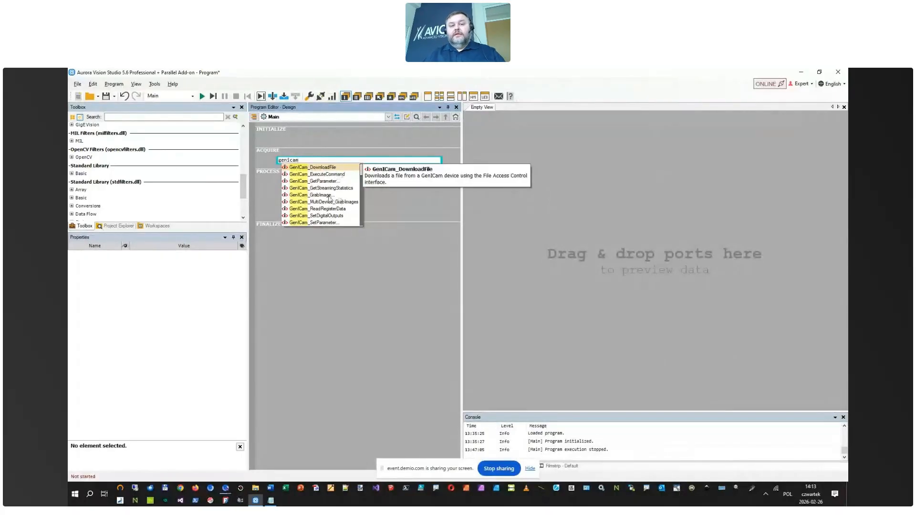
click(335, 196)
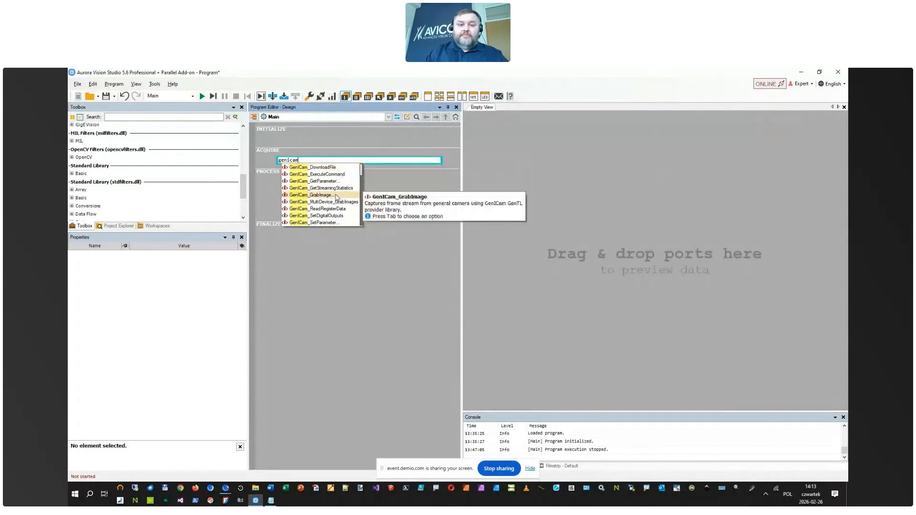
double_click(336, 195)
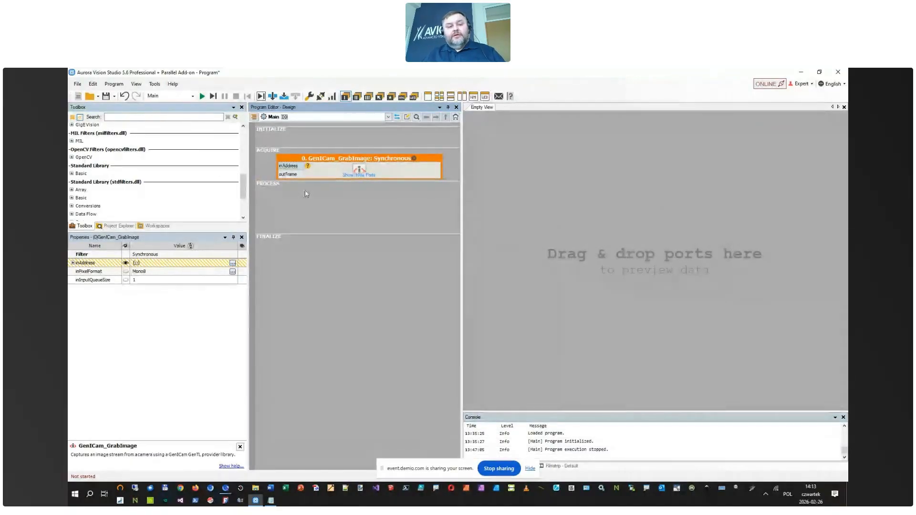
Step: Set the GenICam_GrabImage filter's inAddress to the Basler acA1300-200uc USB3 Vision camera
click(213, 268)
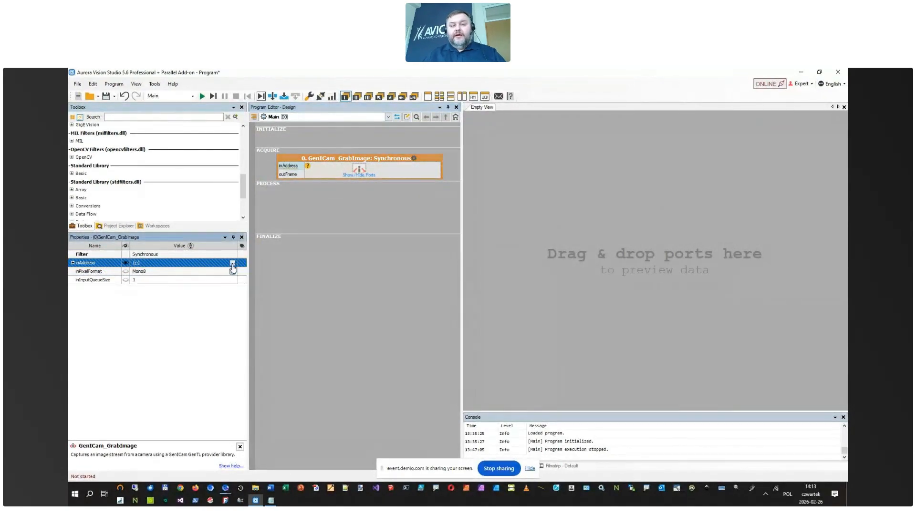
click(233, 264)
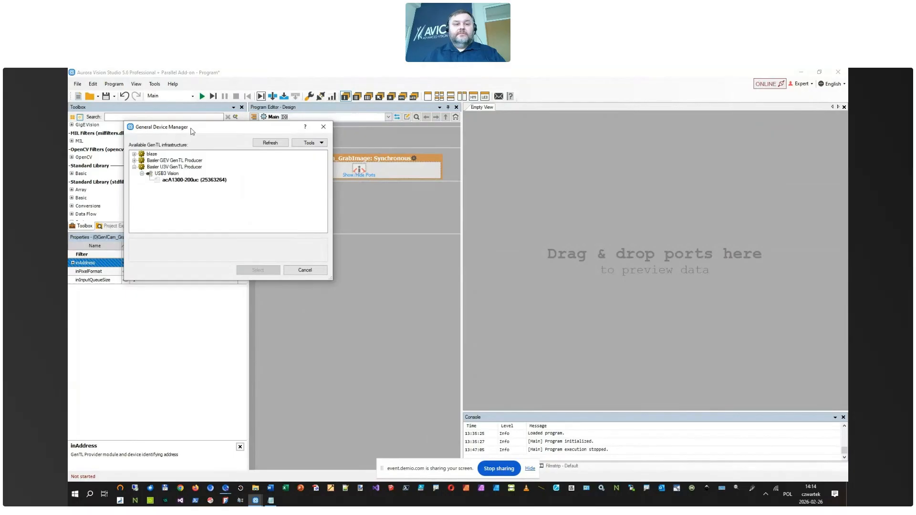
drag(219, 130, 440, 144)
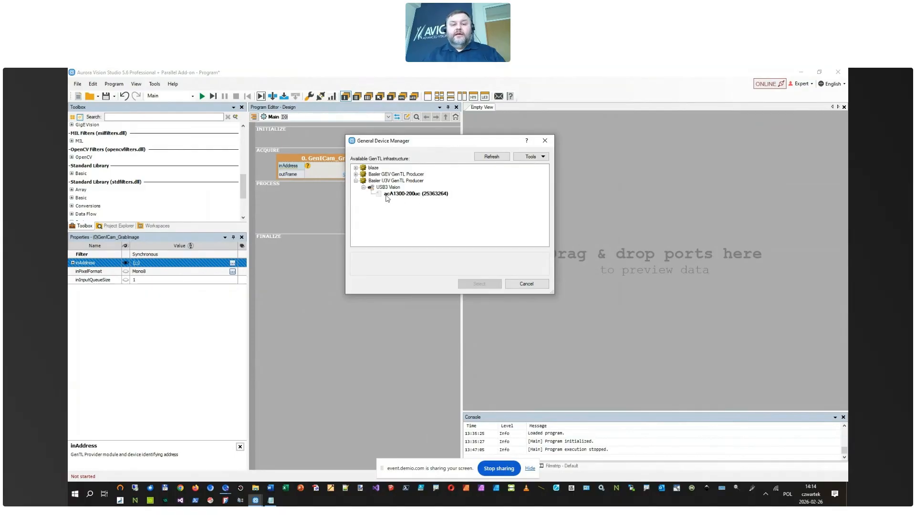
click(418, 196)
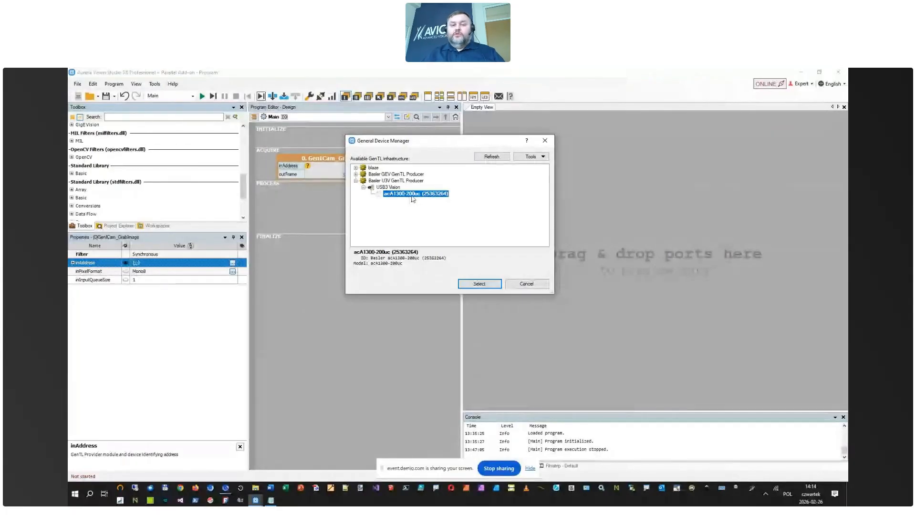
click(489, 286)
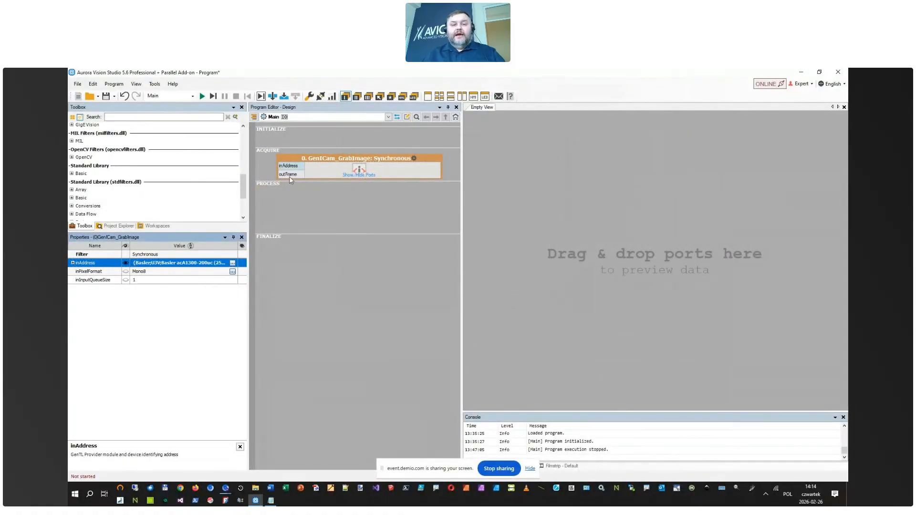
Step: Preview the filter's outFrame output in the empty view and run the program
drag(289, 175, 567, 213)
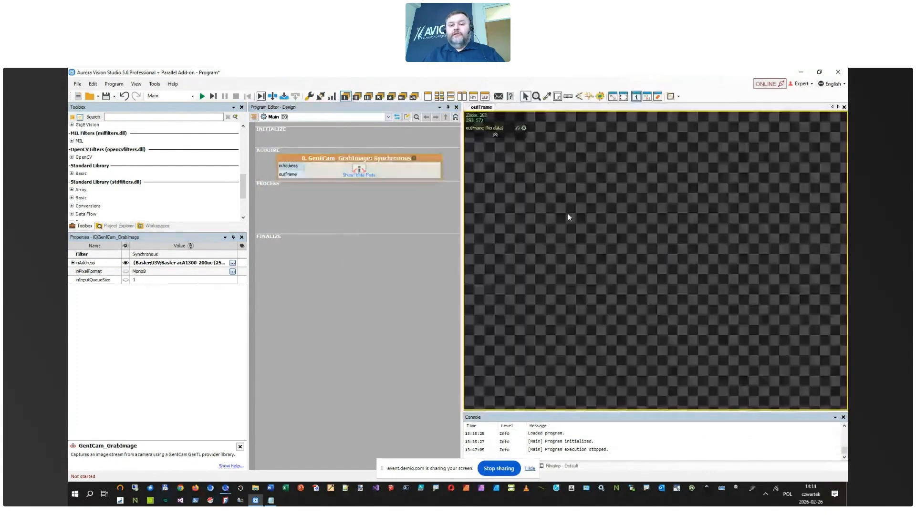
click(202, 97)
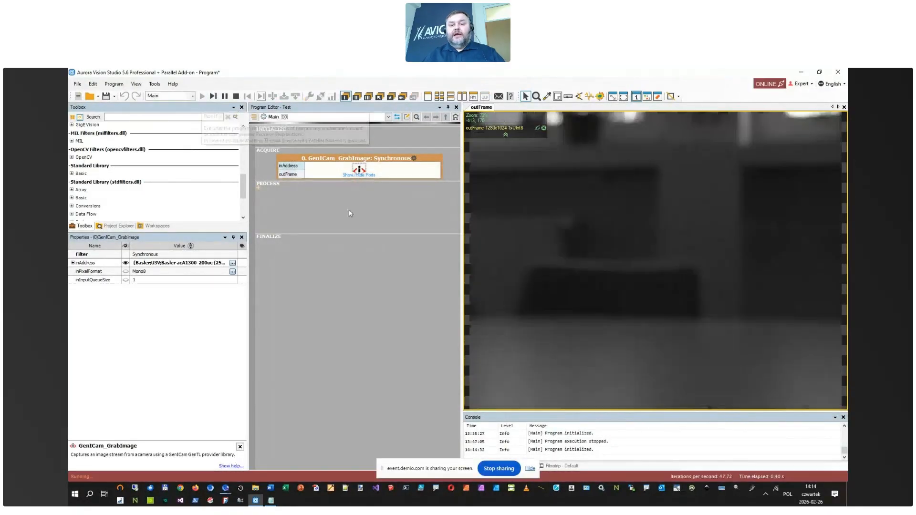
Step: Examine the live camera image up close, including the date code and barcode on the bottle label
scroll(563, 203, down, 2)
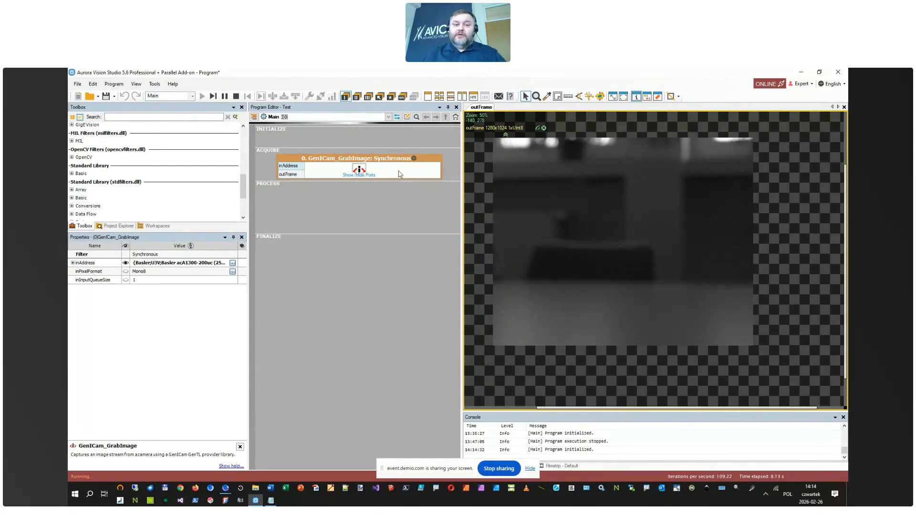
scroll(616, 207, up, 1)
scroll(616, 207, down, 1)
scroll(571, 204, up, 1)
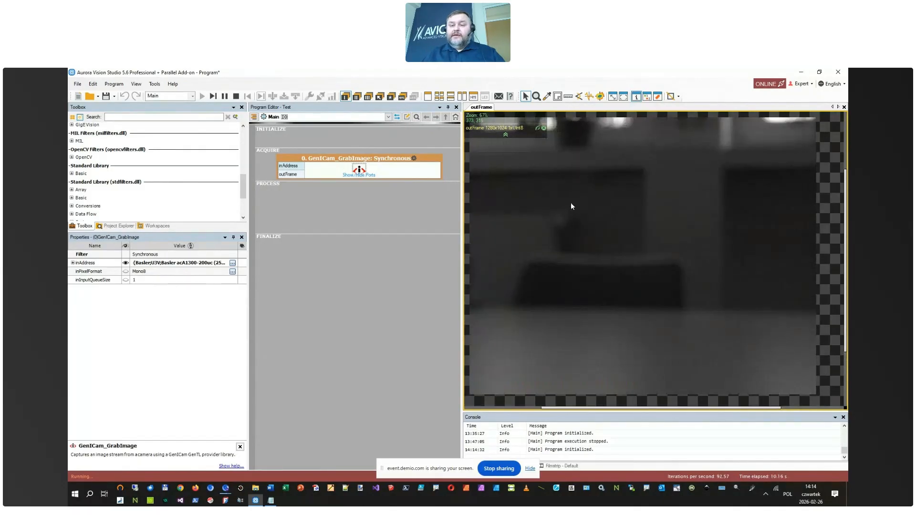
scroll(616, 217, down, 1)
scroll(585, 203, up, 1)
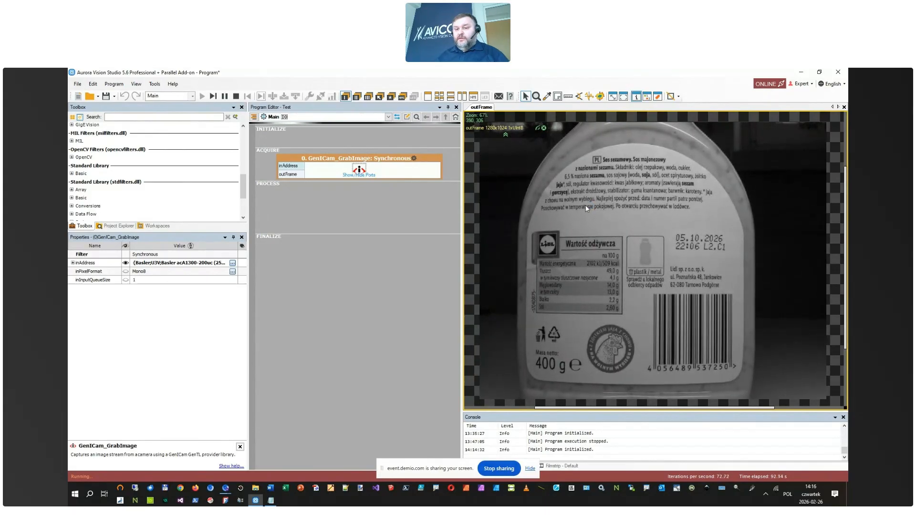
scroll(657, 328, up, 4)
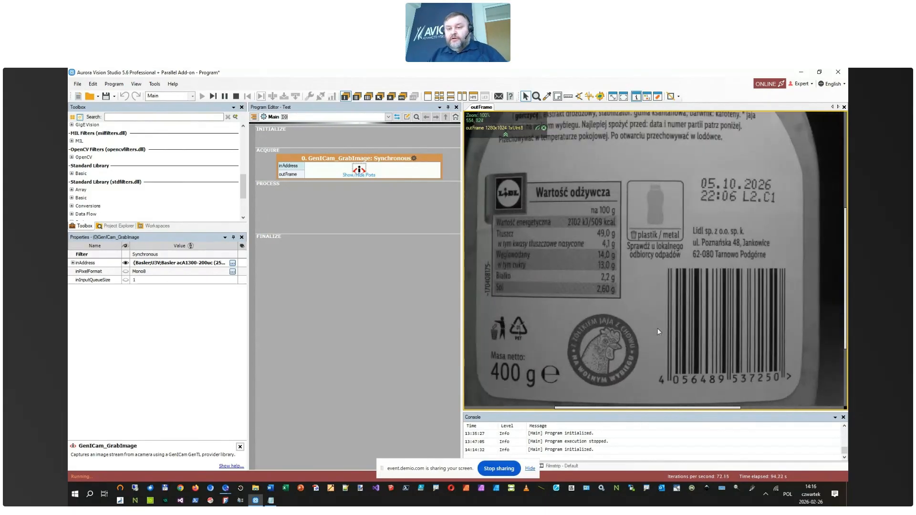
Step: Inspect the address text and barcode print on the label in close-up, then view the whole bottle image
drag(678, 287, 411, 249)
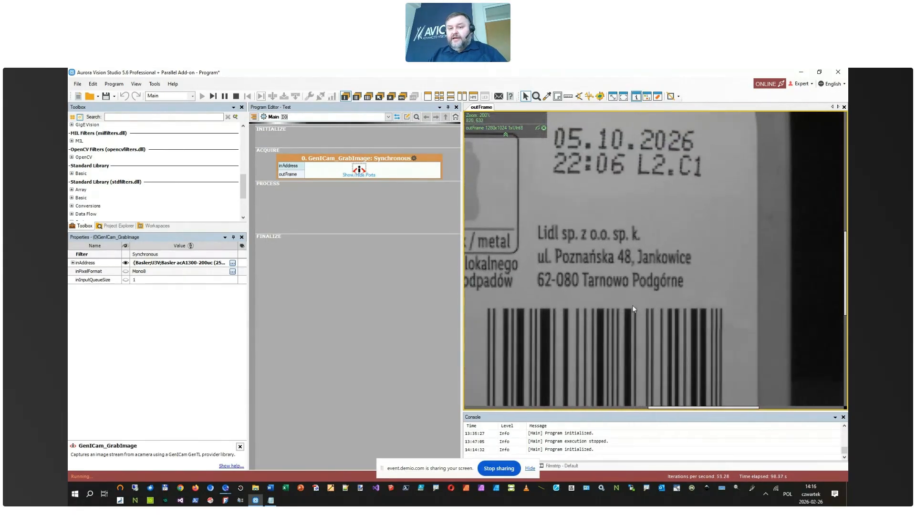
scroll(640, 297, up, 1)
scroll(603, 255, up, 1)
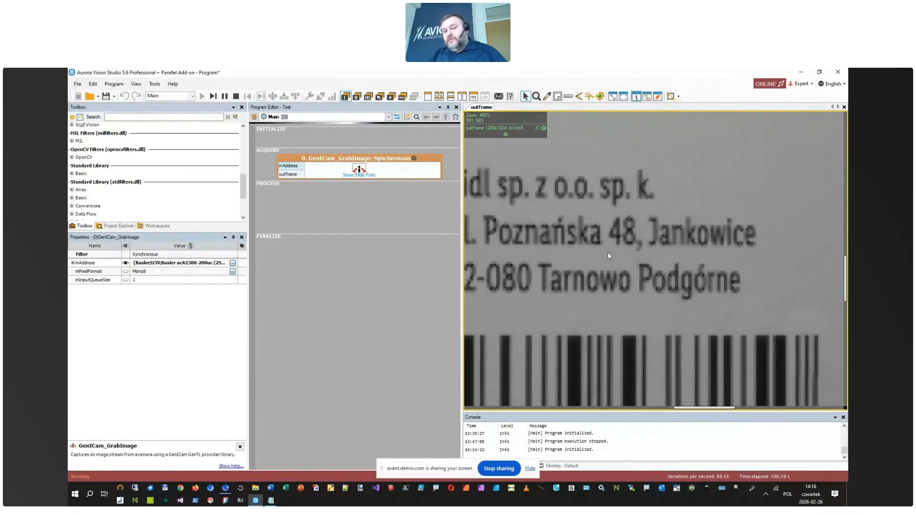
scroll(629, 252, down, 1)
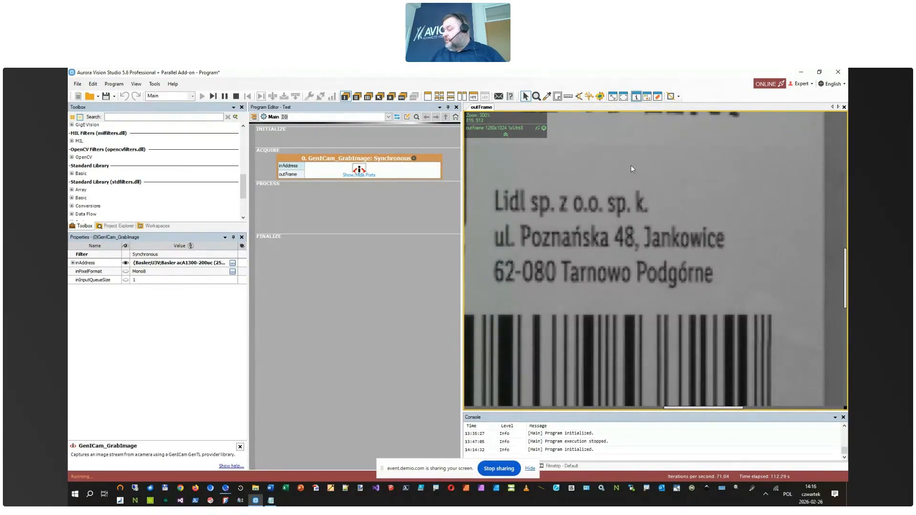
scroll(606, 213, down, 5)
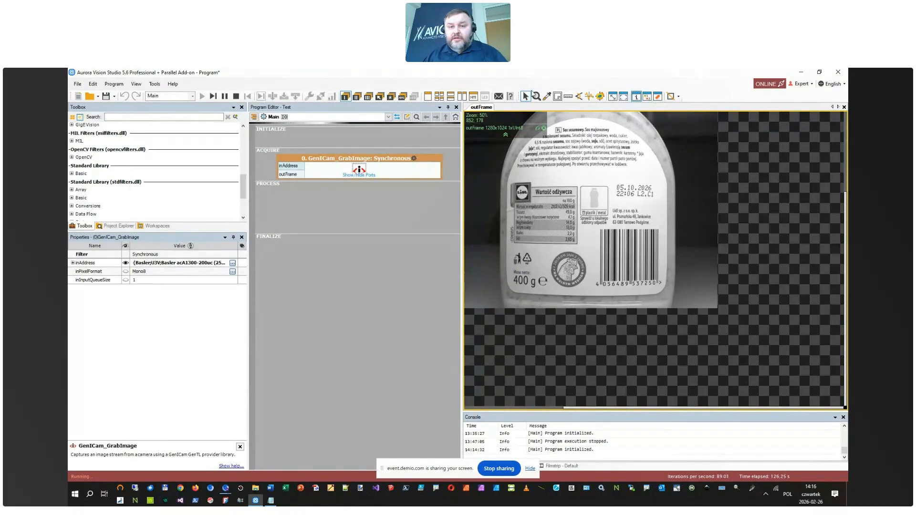
Step: Sample pixel brightness on the label in the live image, including the area around the date code
click(547, 96)
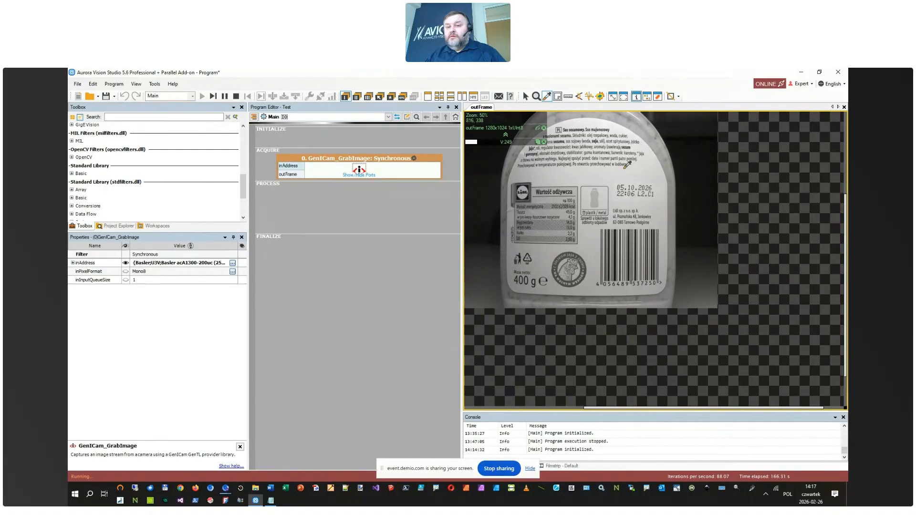
scroll(661, 167, up, 4)
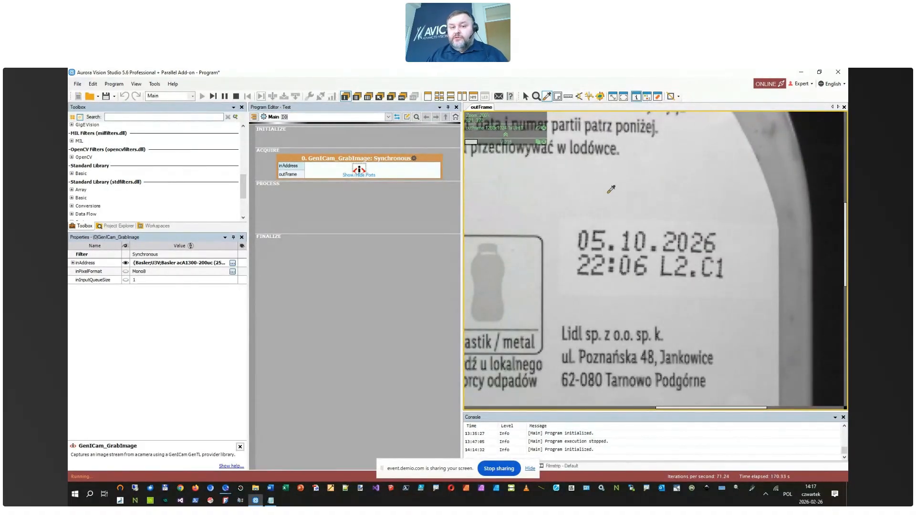
scroll(668, 177, down, 3)
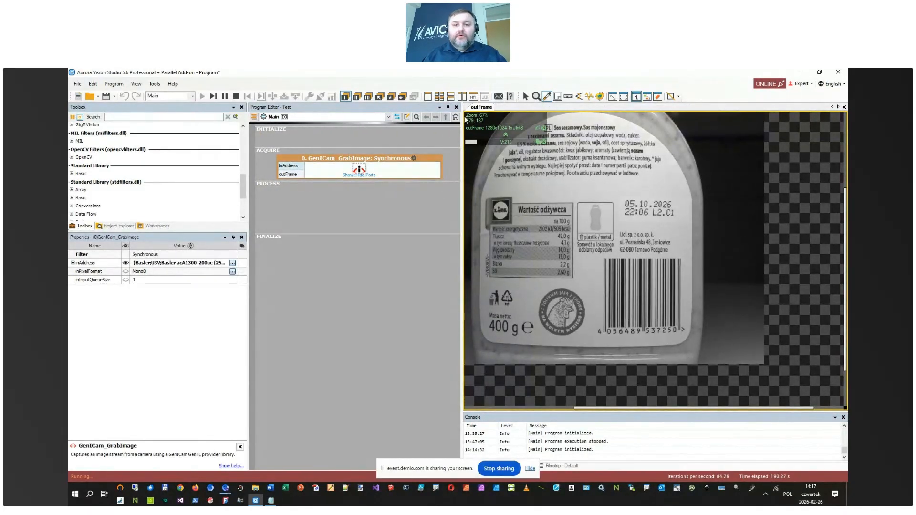
Step: Stop the program, add a Step macrofilter named FixOnLabel to the PROCESS section and look inside it
click(236, 97)
click(314, 196)
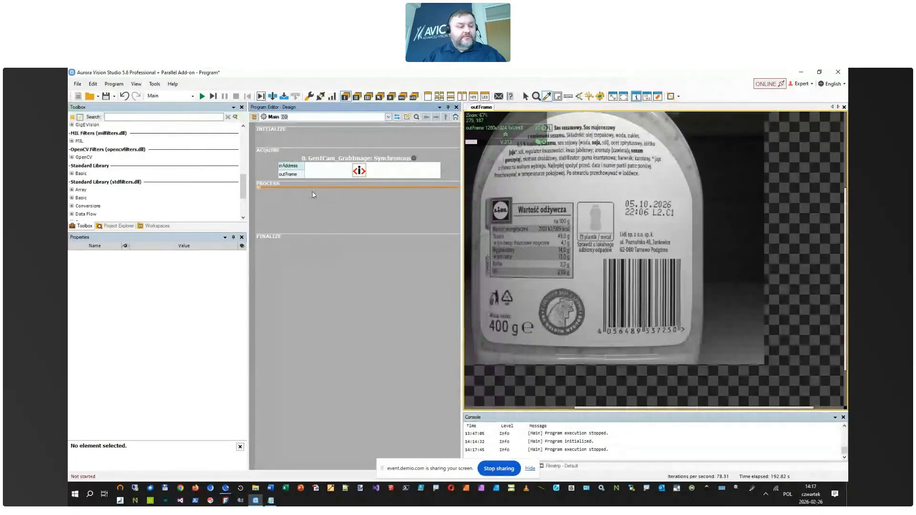
right_click(311, 190)
click(299, 191)
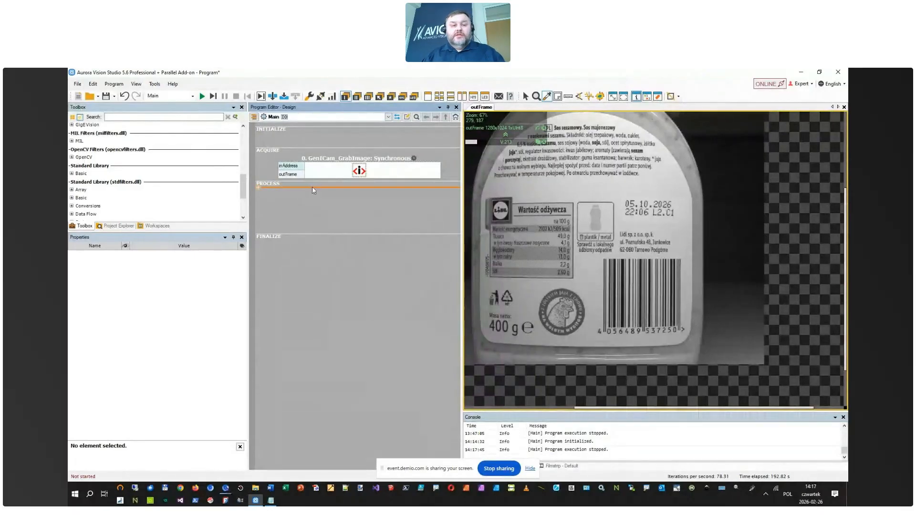
right_click(317, 187)
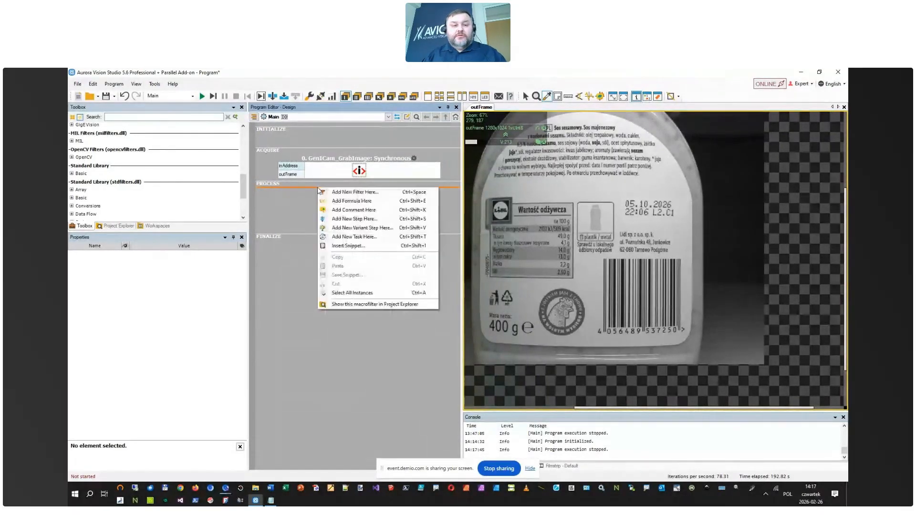
click(328, 219)
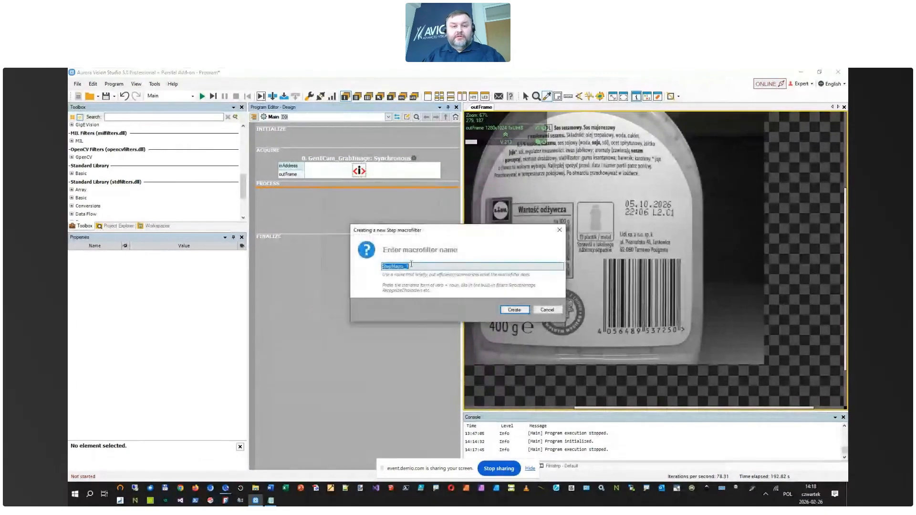
text(Fix)
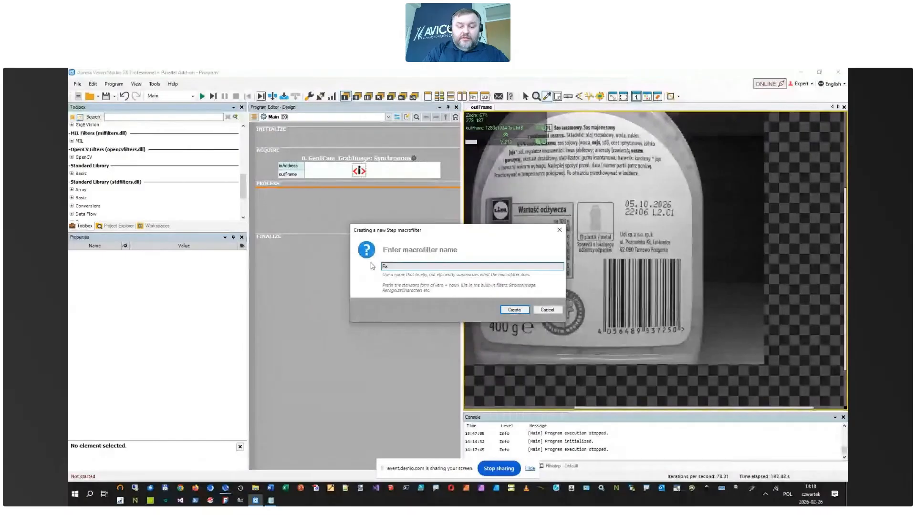
text(o)
text(OnLabel)
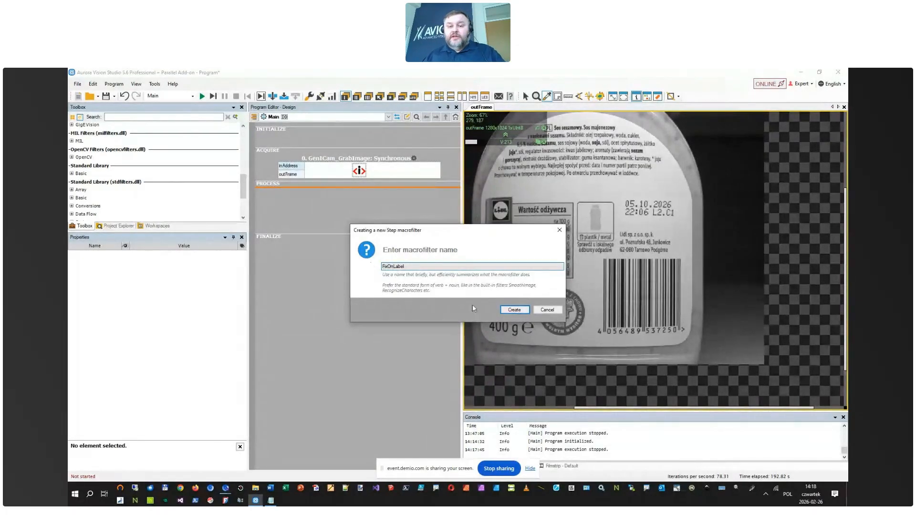
click(521, 309)
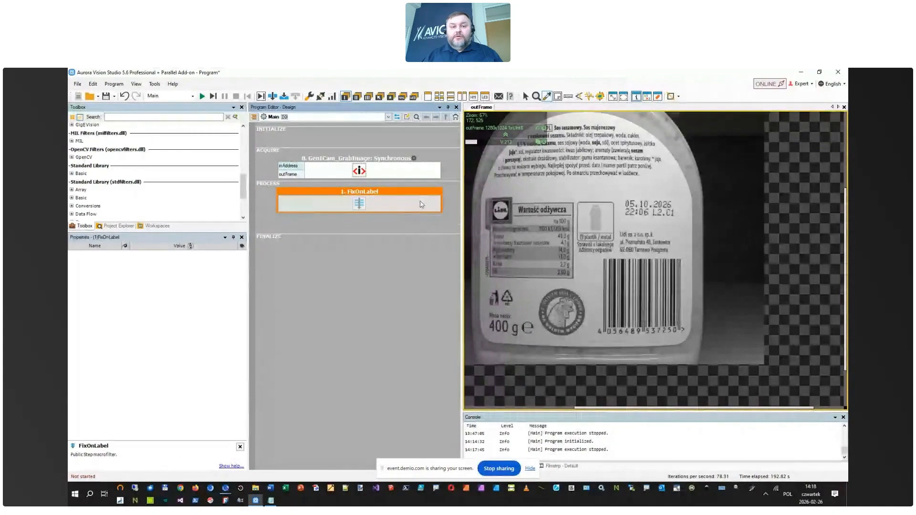
double_click(382, 205)
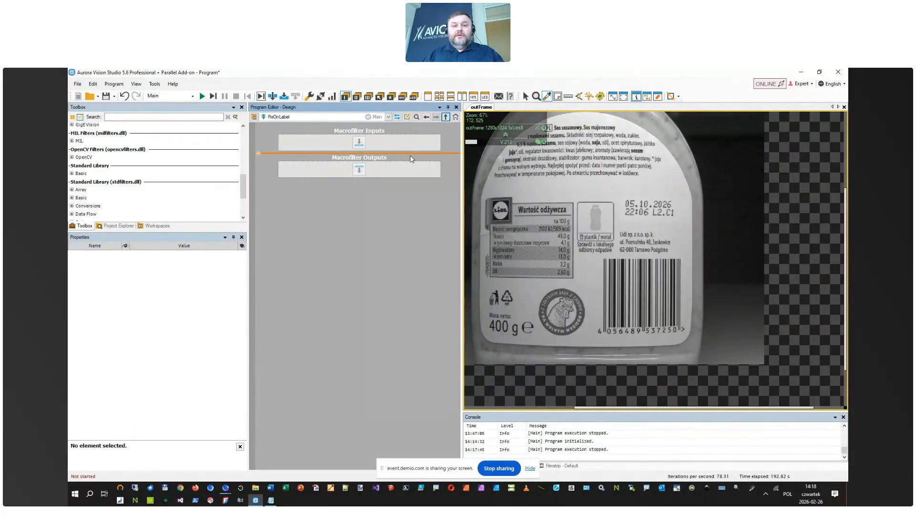
click(446, 116)
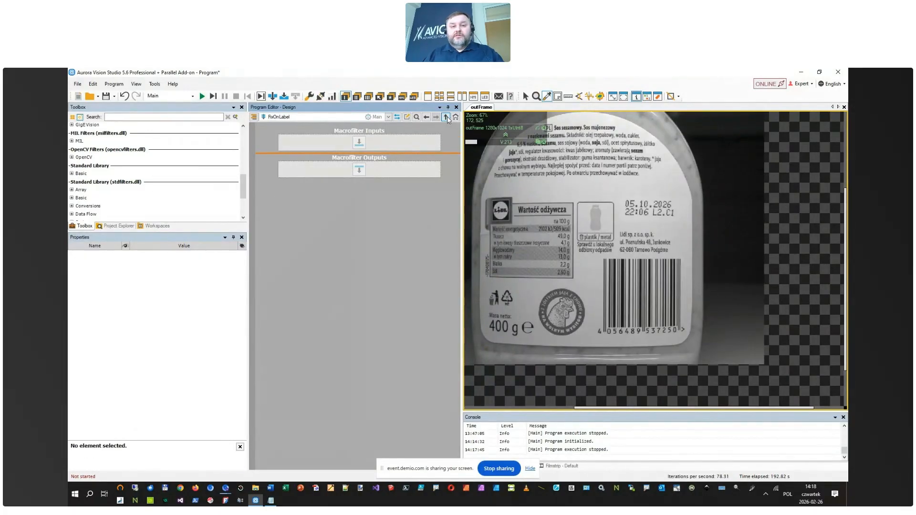
Step: Add a Step macrofilter named ReadBarcode below FixOnLabel in the PROCESS section
click(340, 223)
right_click(362, 218)
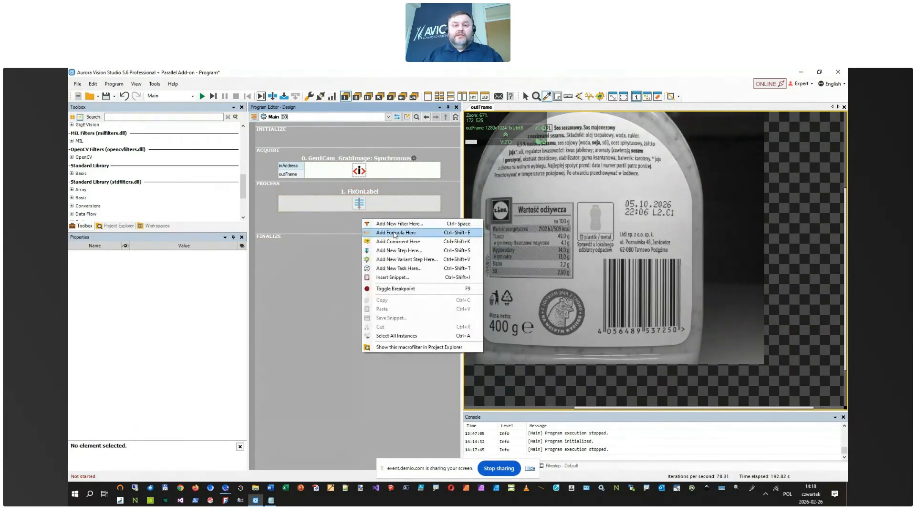
click(422, 255)
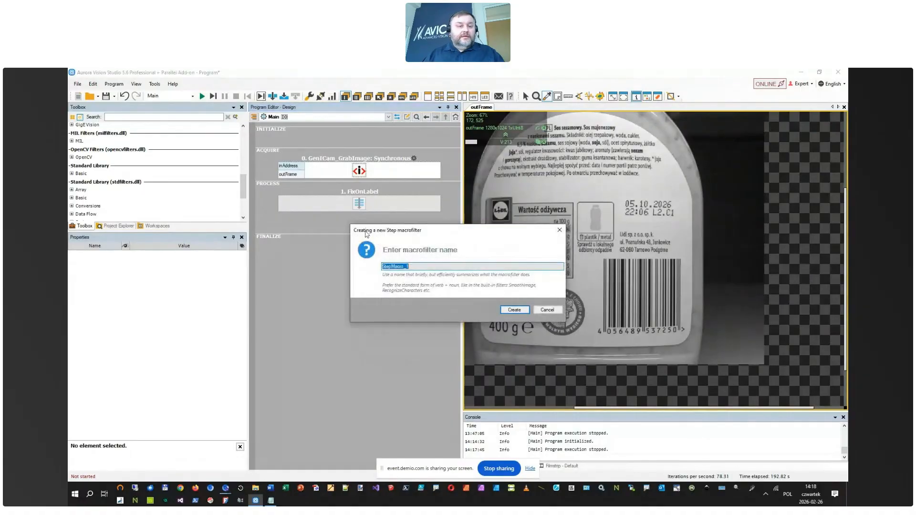
text(R)
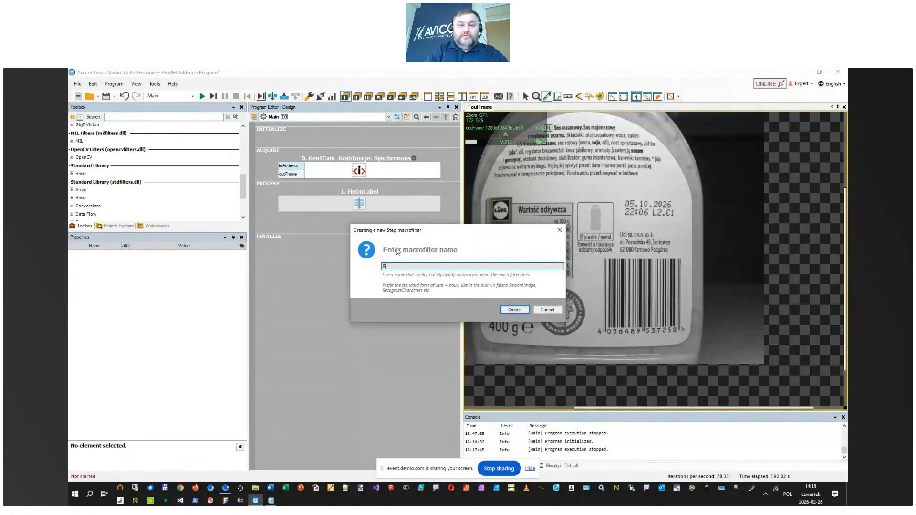
text(eadBarcode)
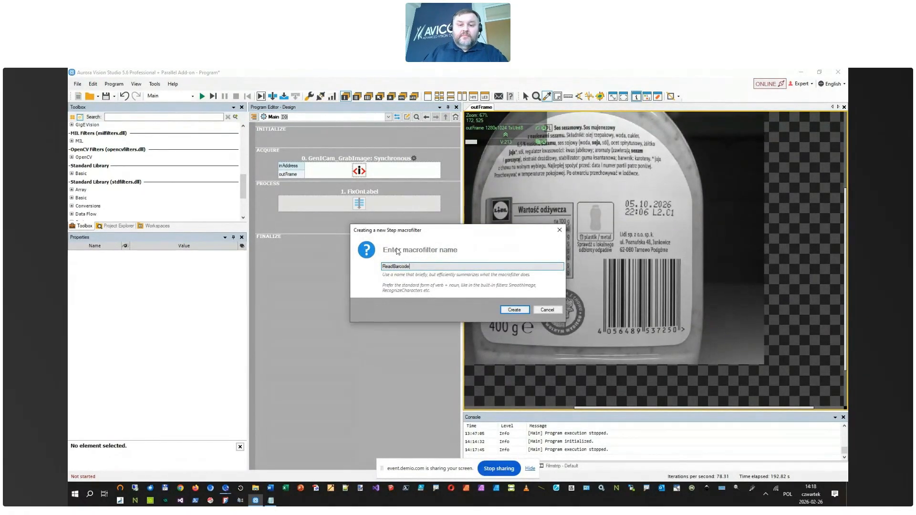
click(517, 311)
Step: Add a Step macrofilter named DoOCR below ReadBarcode in the PROCESS section
click(449, 235)
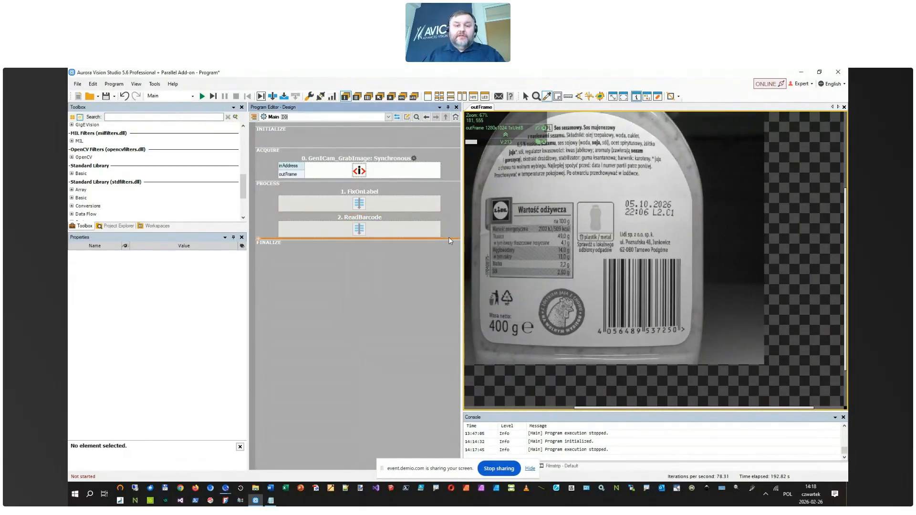
right_click(448, 237)
click(471, 267)
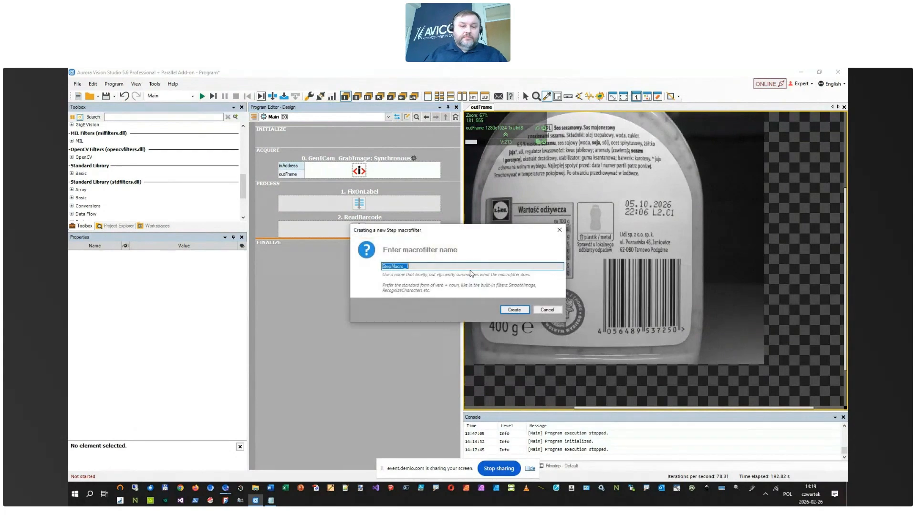
text(DoOCR)
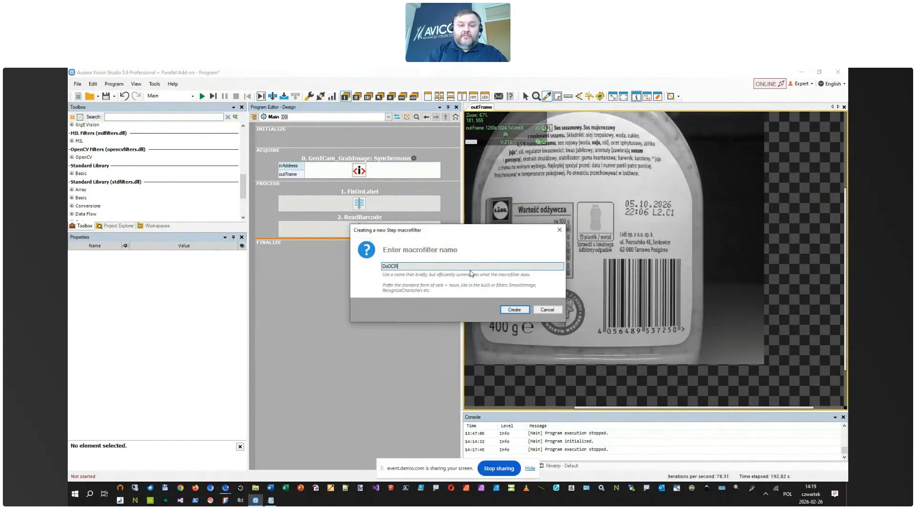
key(Return)
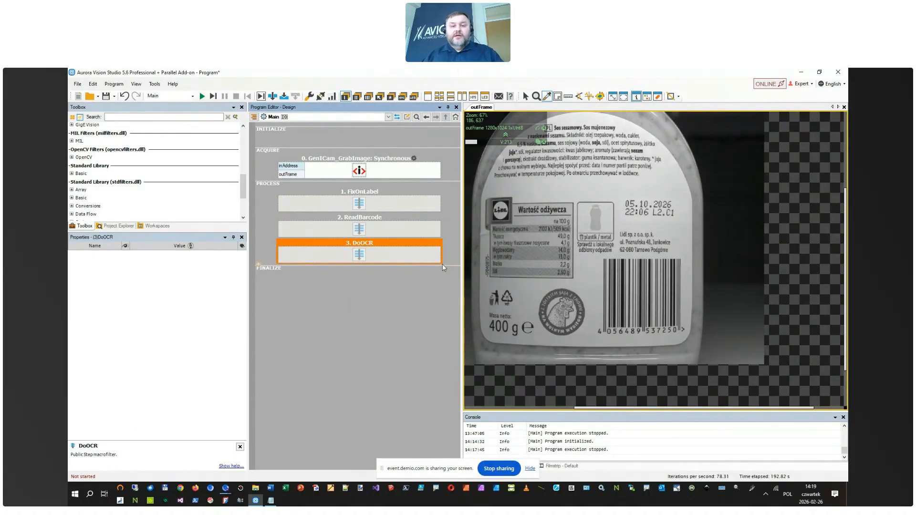
Step: Connect the GenICam_GrabImage outFrame output to new inFrame image inputs on FixOnLabel, ReadBarcode and DoOCR, with no default value
click(418, 209)
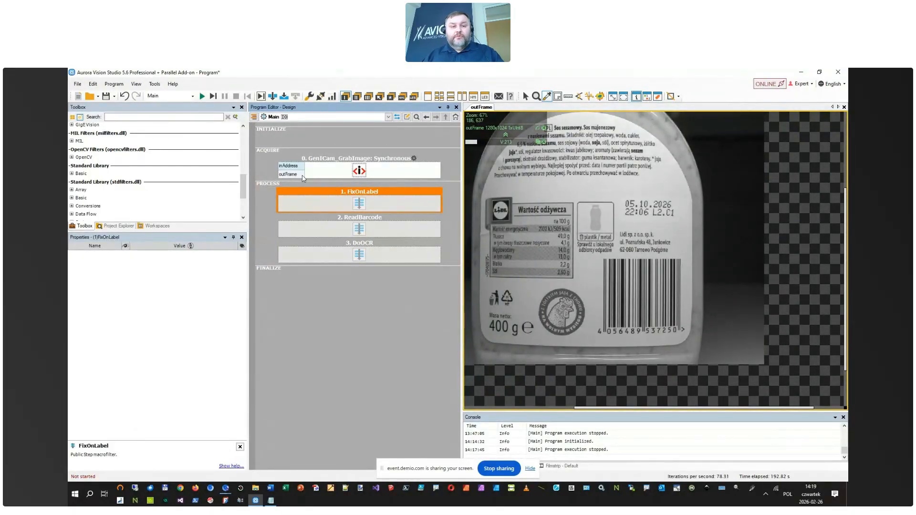
click(330, 172)
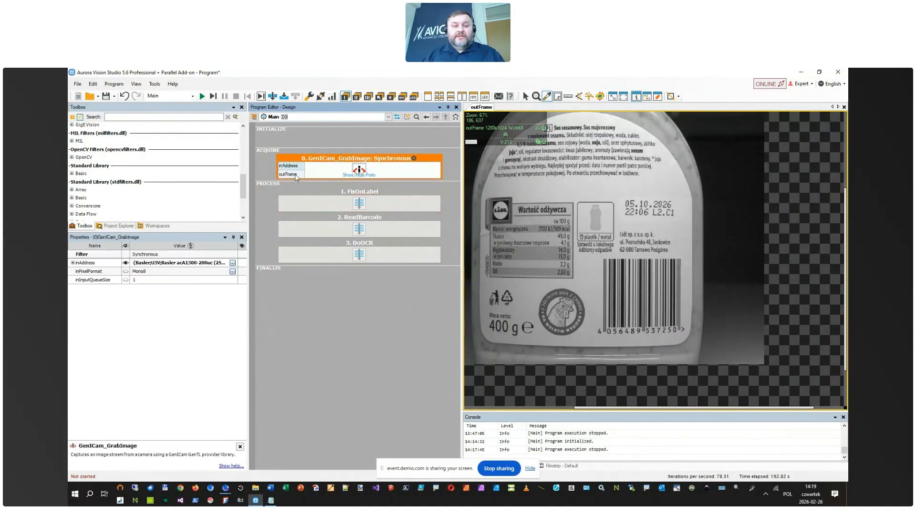
drag(296, 178, 315, 199)
click(511, 345)
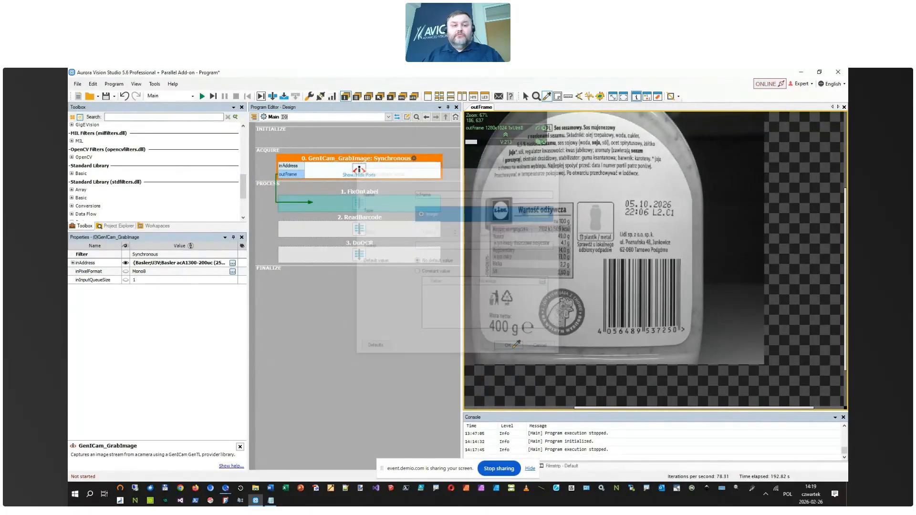
drag(299, 177, 314, 231)
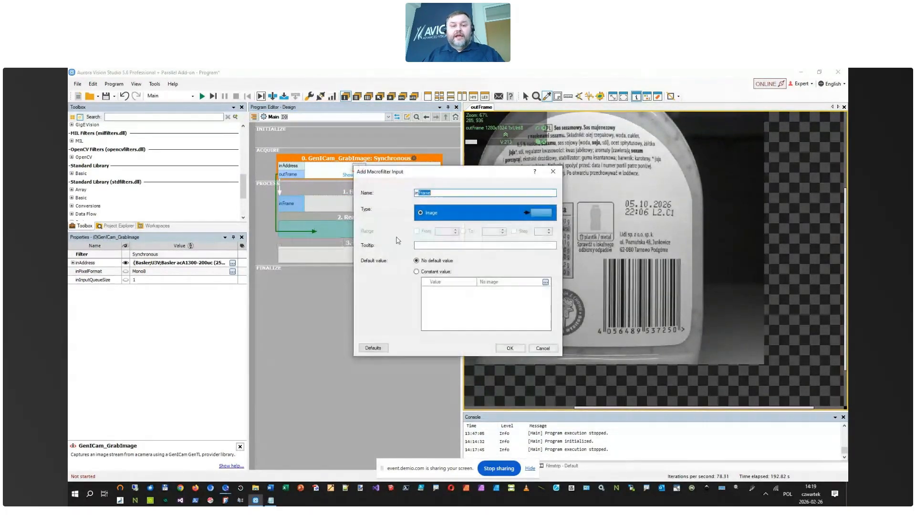
click(510, 349)
drag(300, 180, 308, 257)
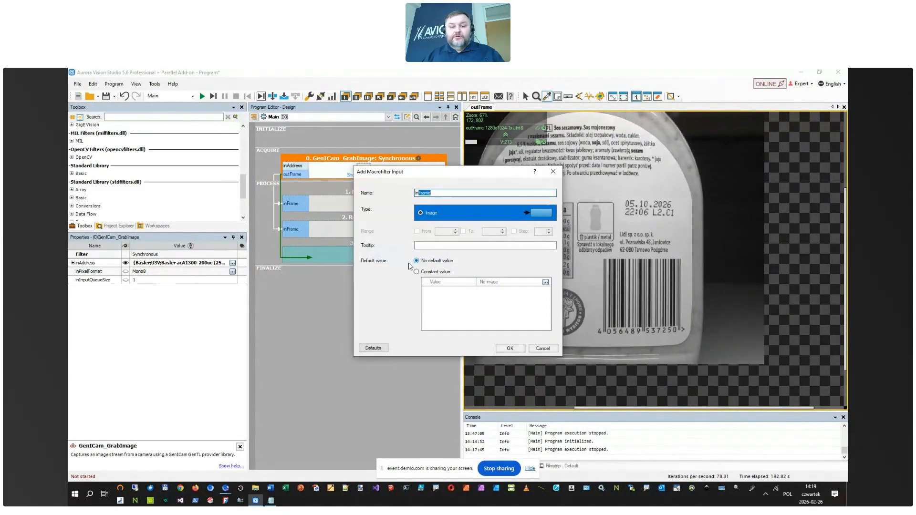
click(514, 350)
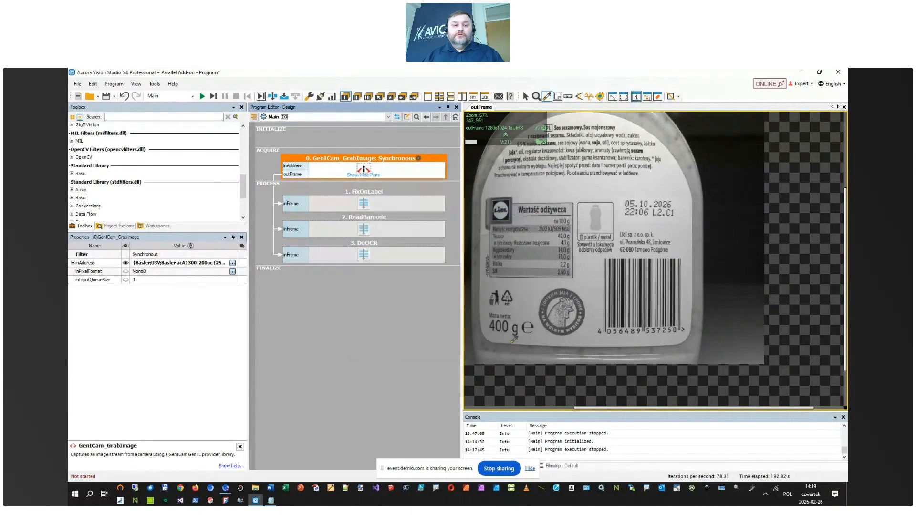
Step: Add a Loop filter below DoOCR at the end of the PROCESS section
click(399, 275)
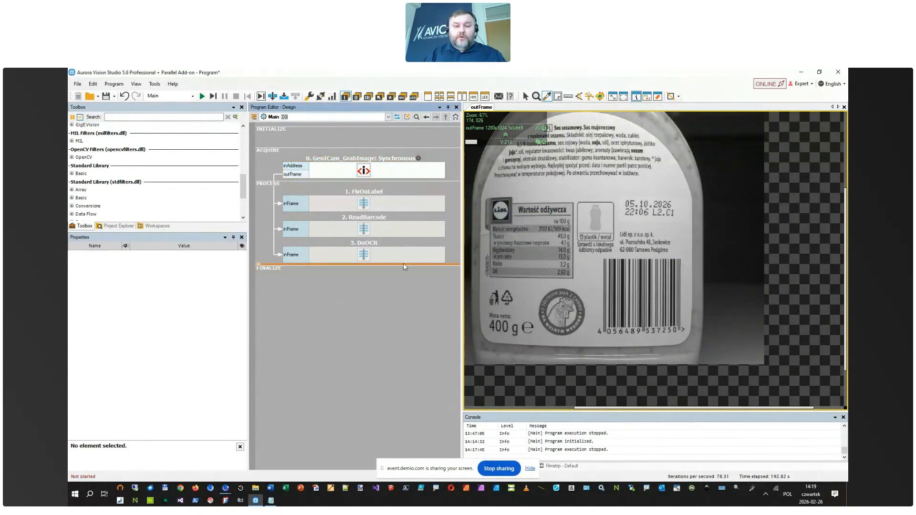
double_click(404, 265)
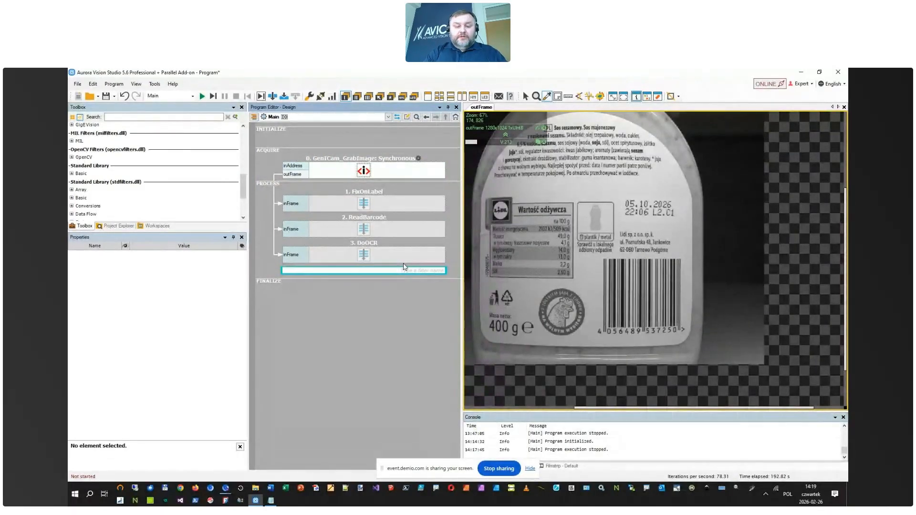
text(loop)
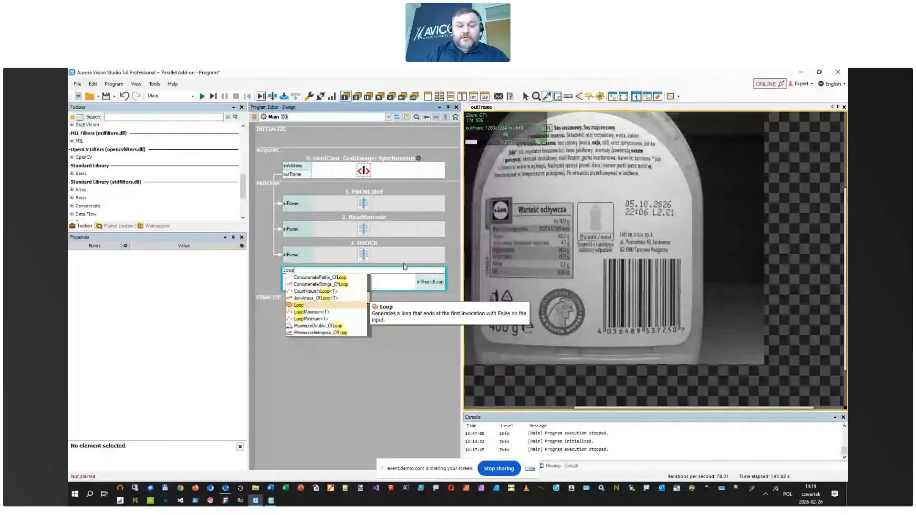
key(Return)
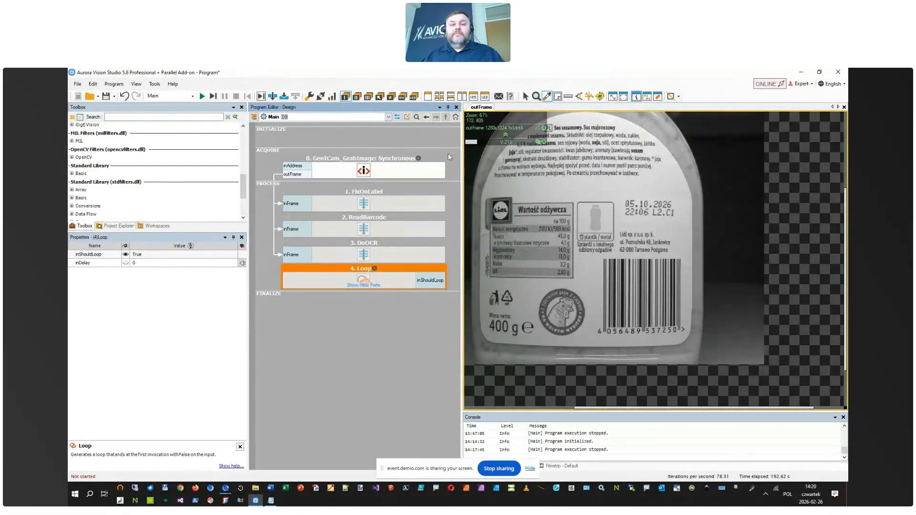
Step: Open the FixOnLabel macrofilter and preview its inFrame input in place of the outFrame image
click(402, 208)
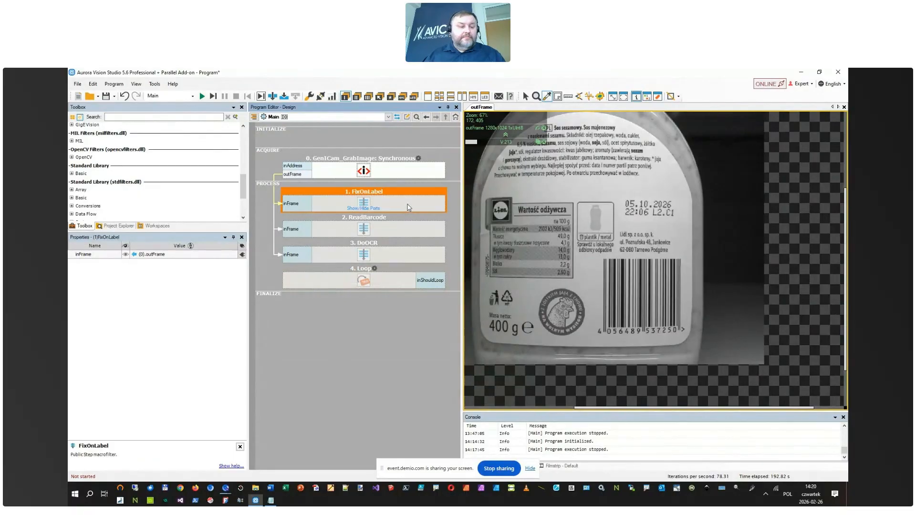
double_click(409, 206)
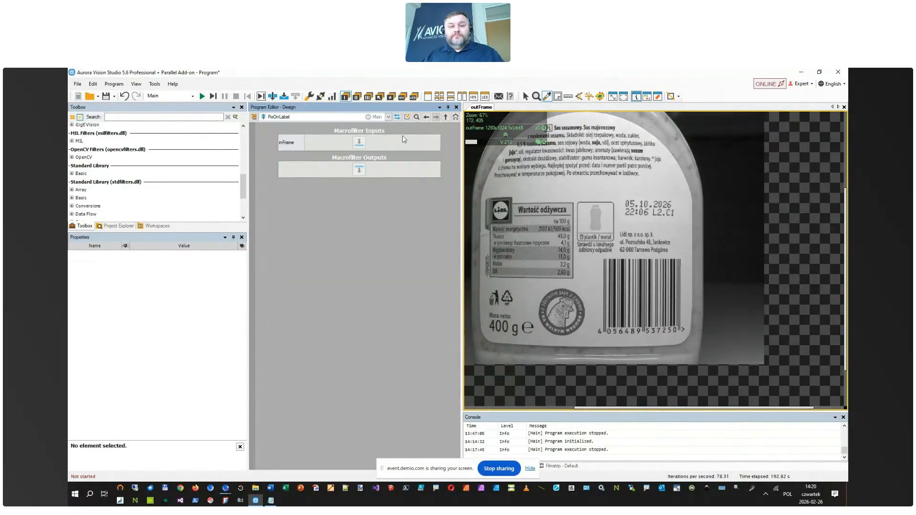
click(446, 118)
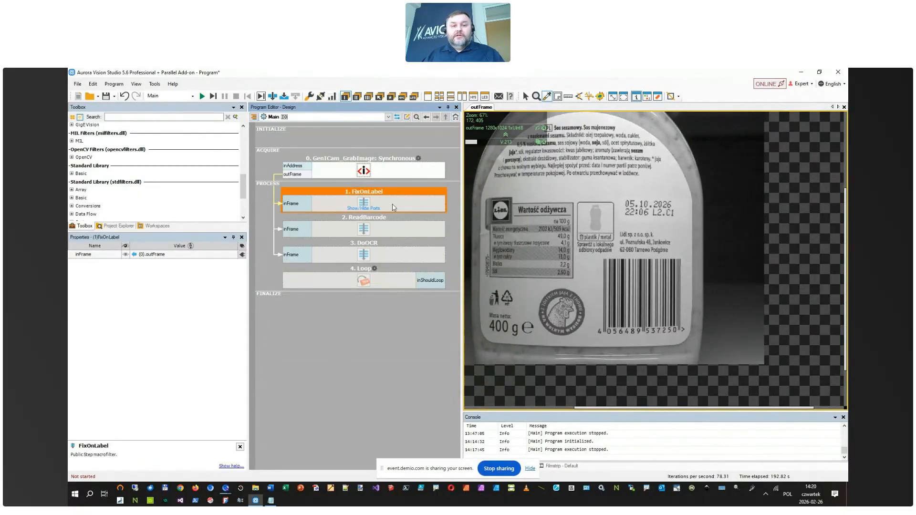
double_click(384, 192)
click(296, 145)
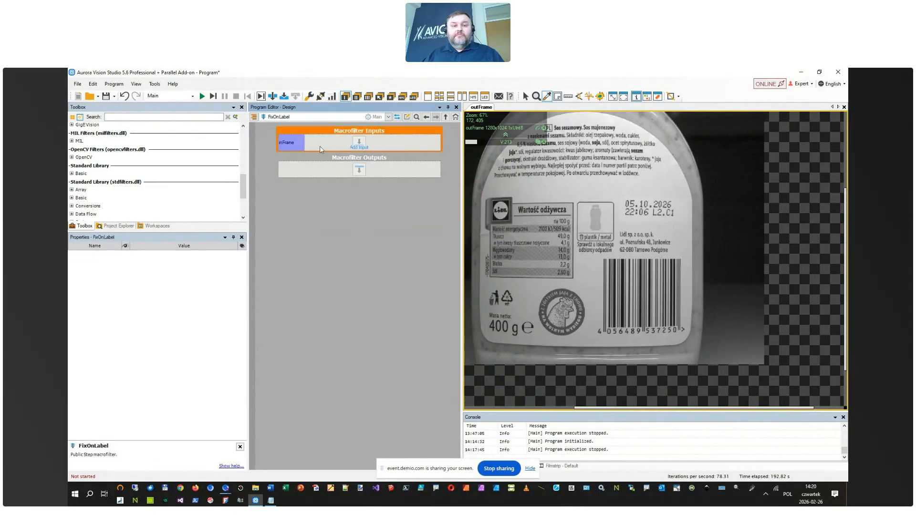
click(544, 142)
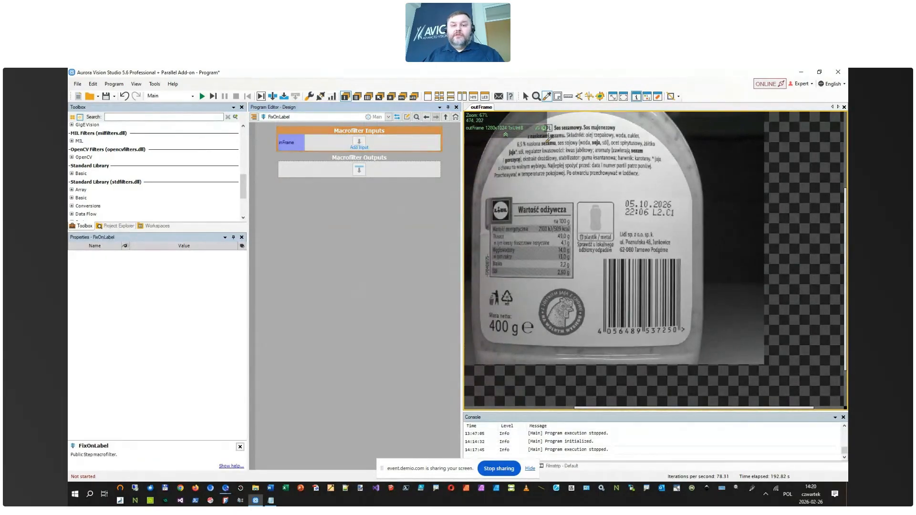
click(544, 129)
drag(285, 143, 527, 177)
Step: Run the program to check the live inFrame image while moving between Main and FixOnLabel, and stop execution
key(F5)
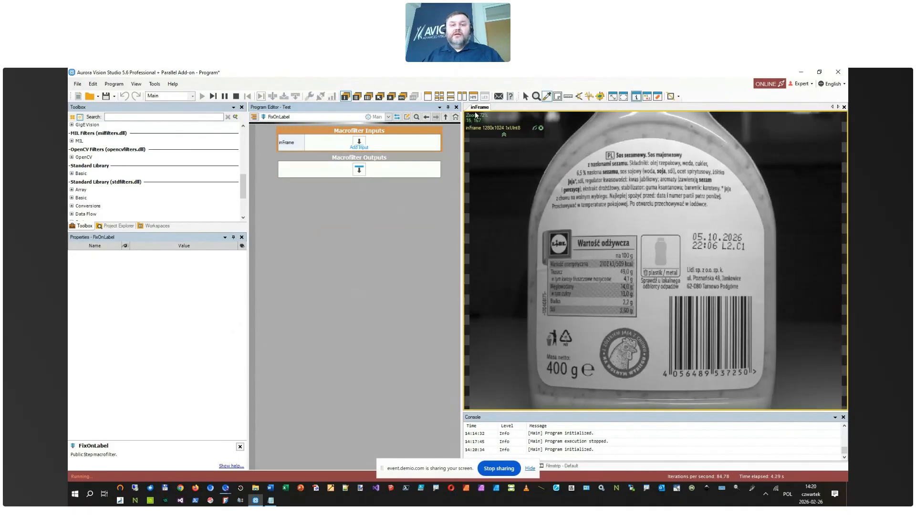
click(450, 119)
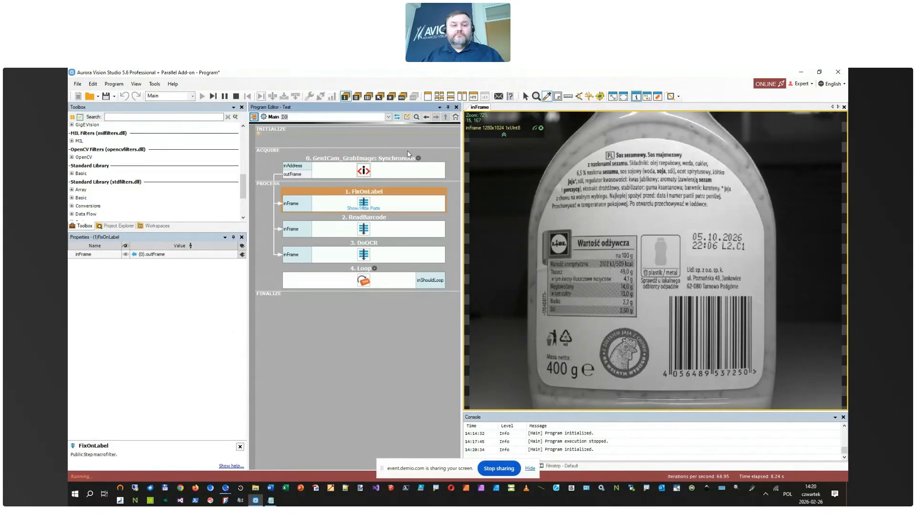
double_click(404, 207)
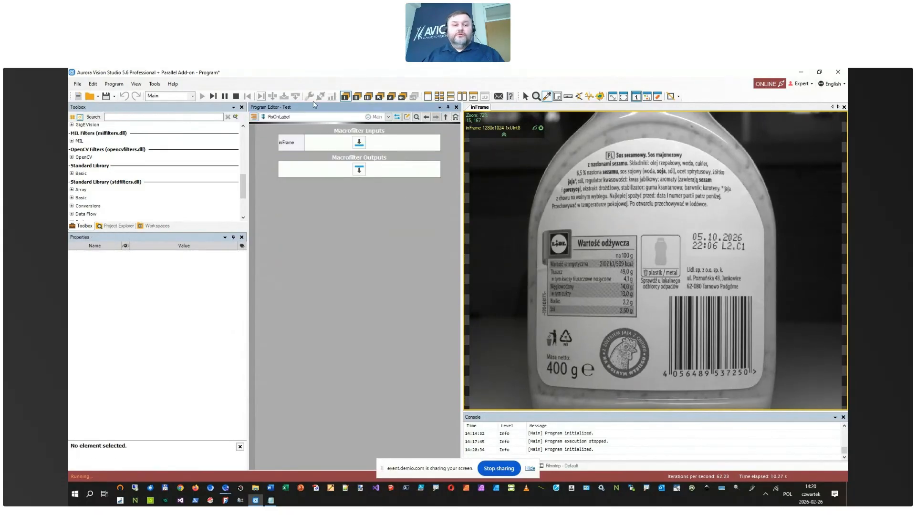
click(237, 96)
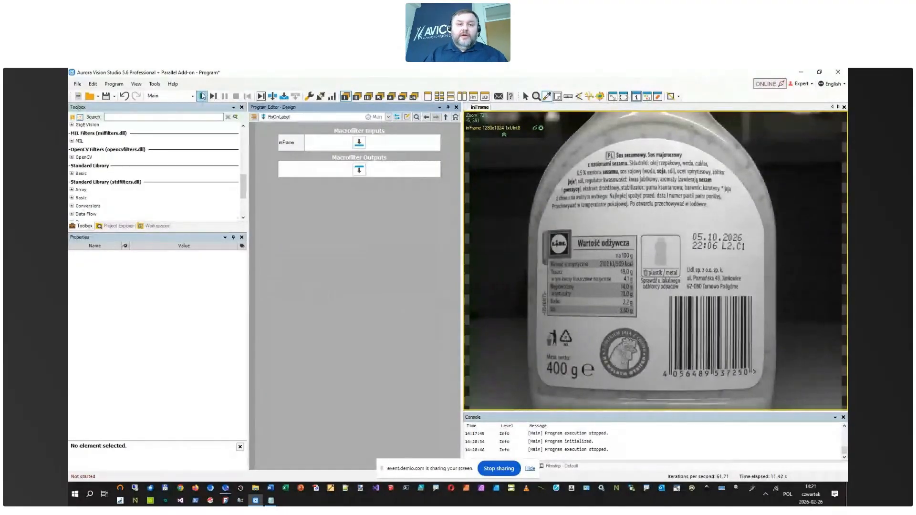
Step: Run the program again to grab an image of another bottle, and stop it
click(203, 95)
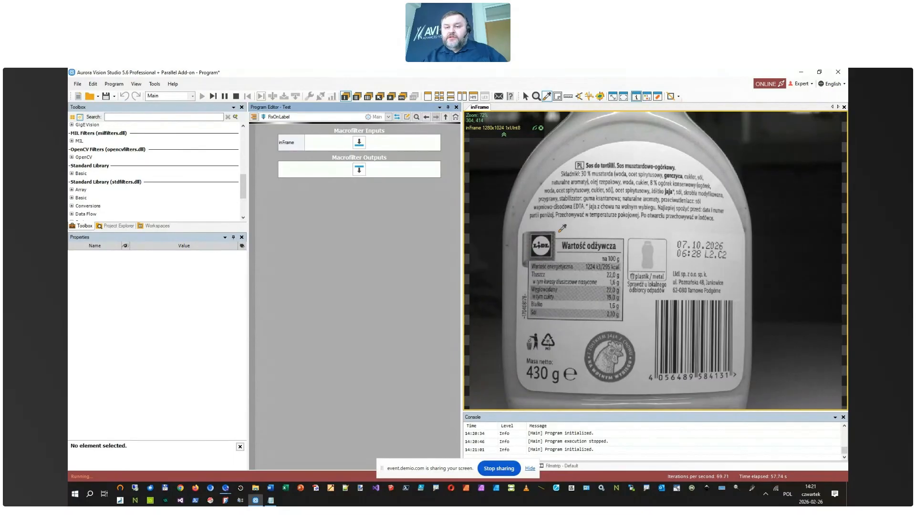
click(310, 171)
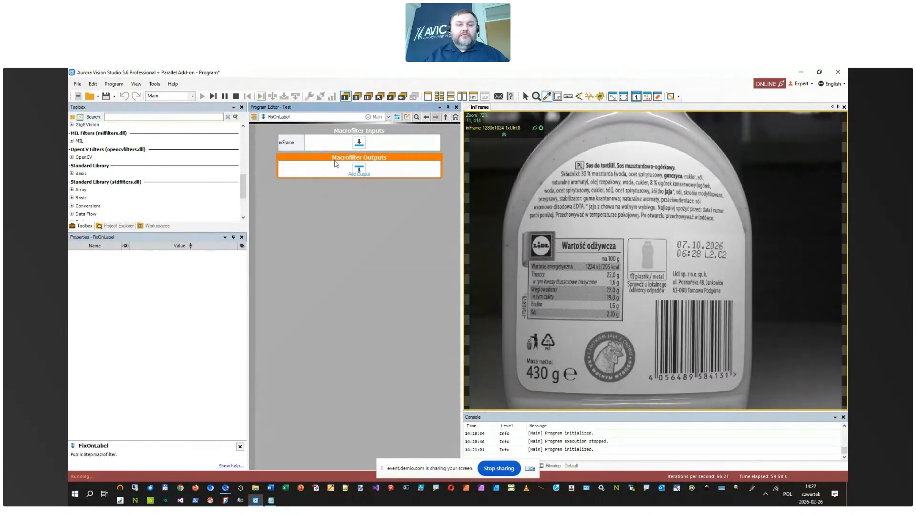
key(shift+F5)
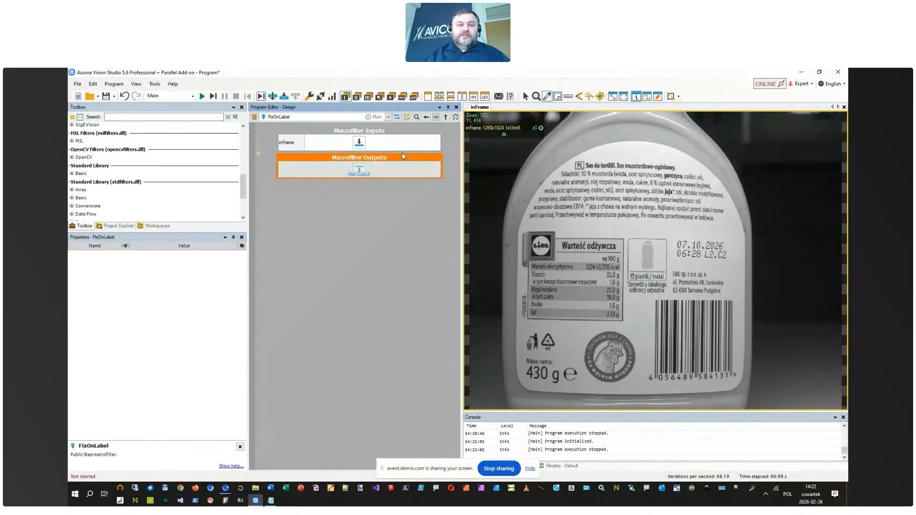
Step: Add a LocateObjects_NCC2 filter in its Single variant to FixOnLabel and connect the macrofilter's inFrame to its inImage
click(443, 152)
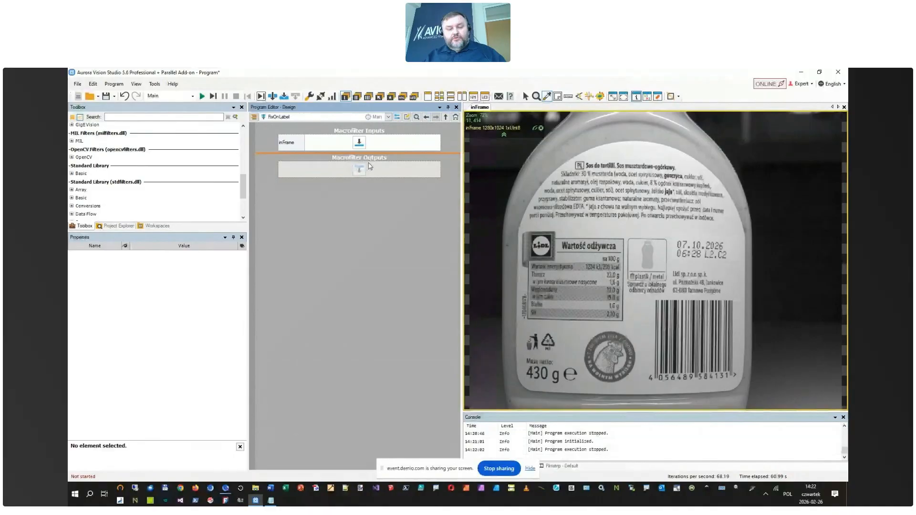
key(ctrl+space)
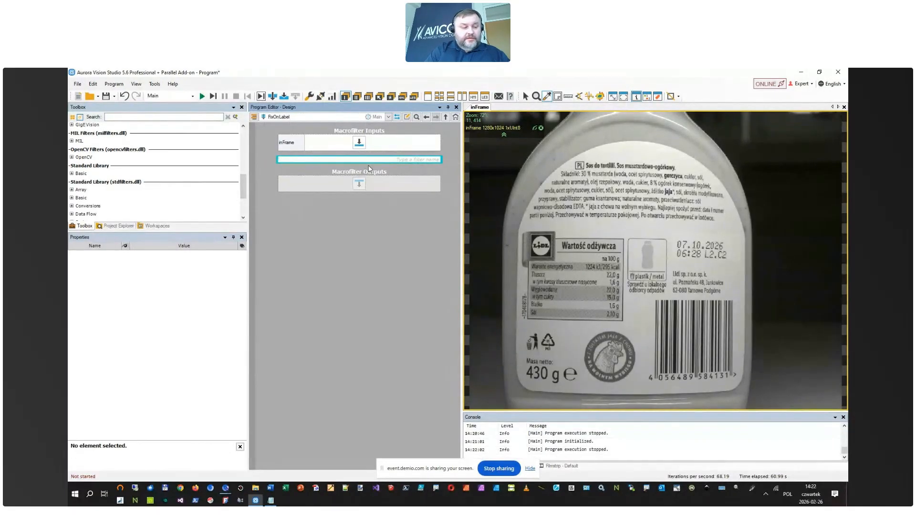
text(NCC2)
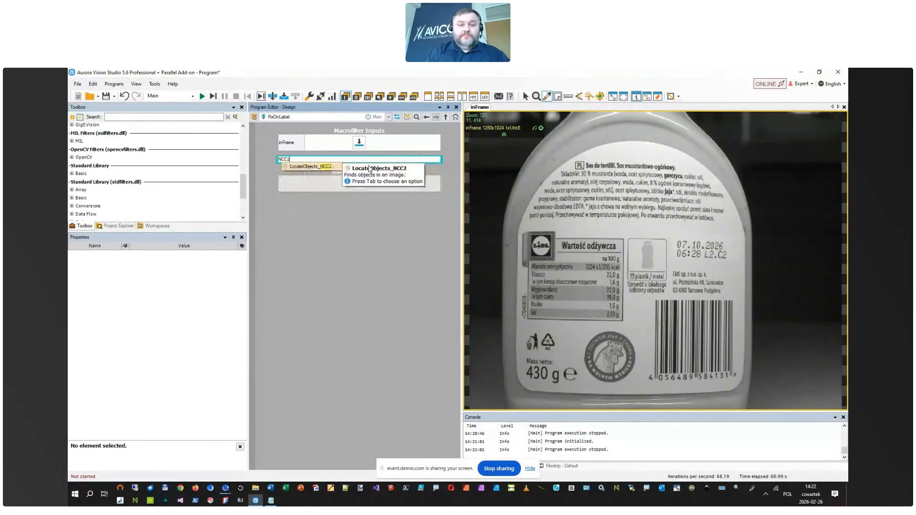
key(Return)
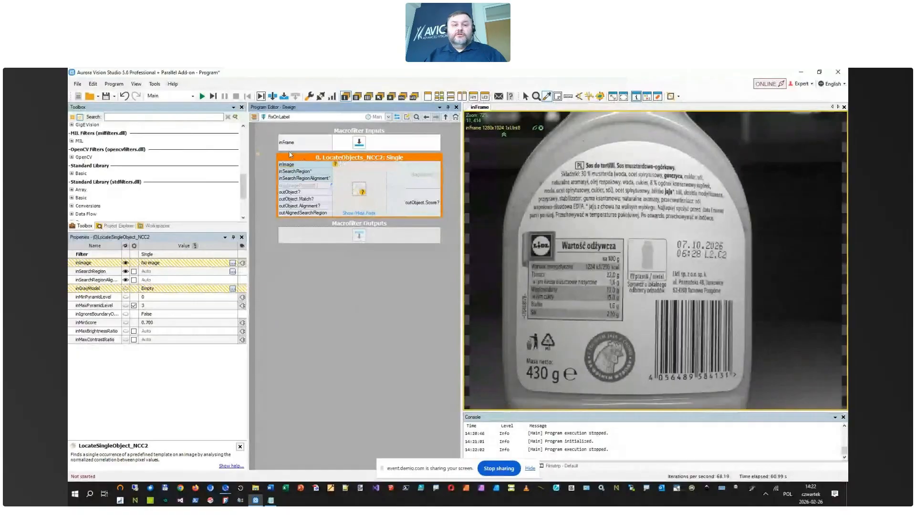
drag(297, 143, 296, 164)
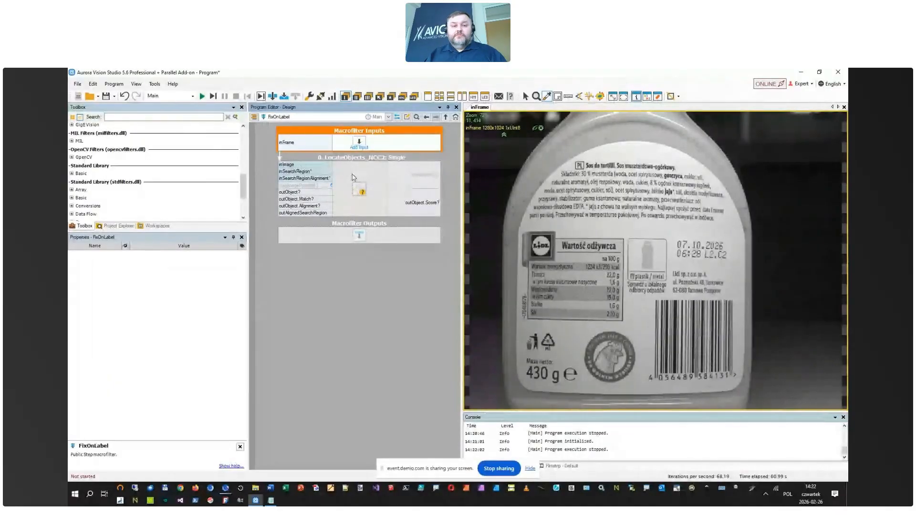
Step: Execute the program up to LocateObjects_NCC2 so its camera image is available, and open the inGrayModel definition editor
click(301, 171)
click(318, 173)
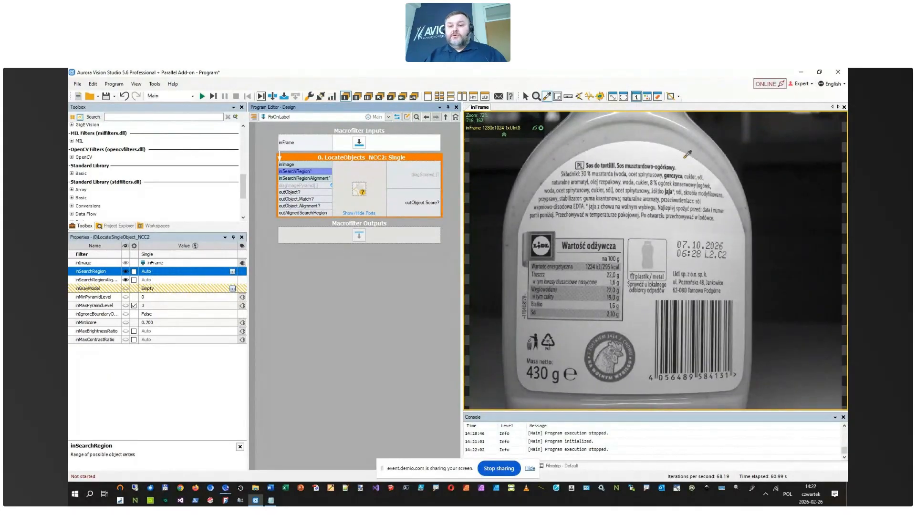
click(346, 179)
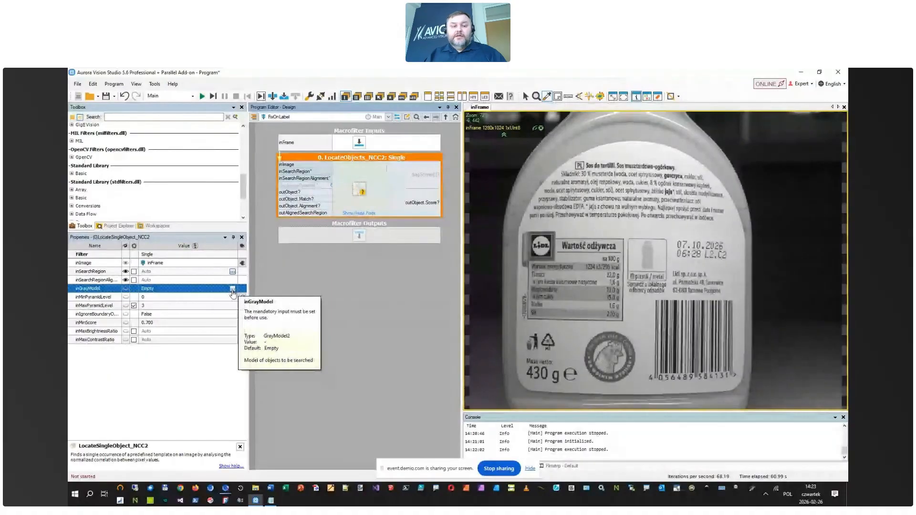
click(213, 98)
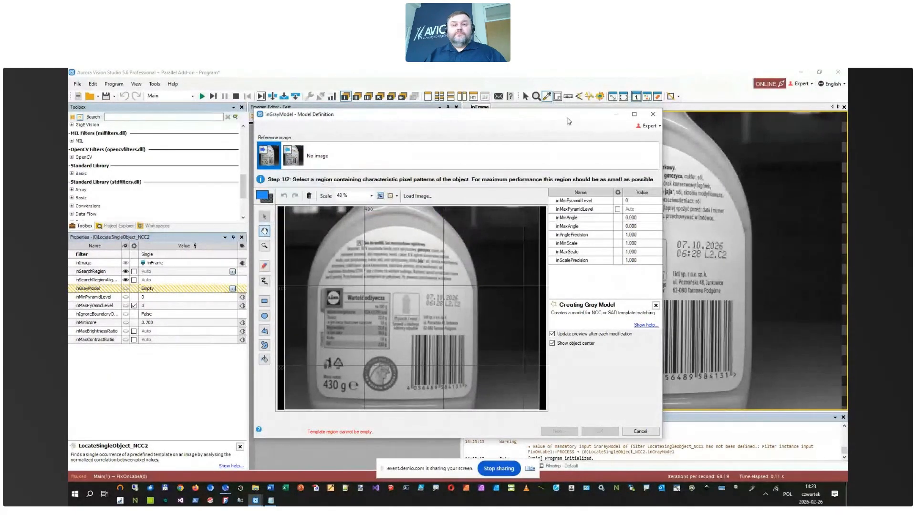
drag(569, 121, 552, 126)
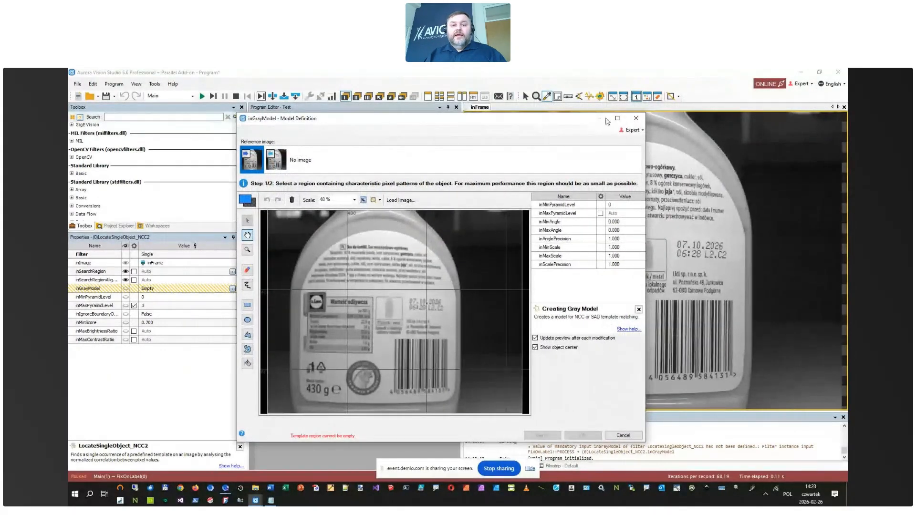
drag(294, 126, 314, 119)
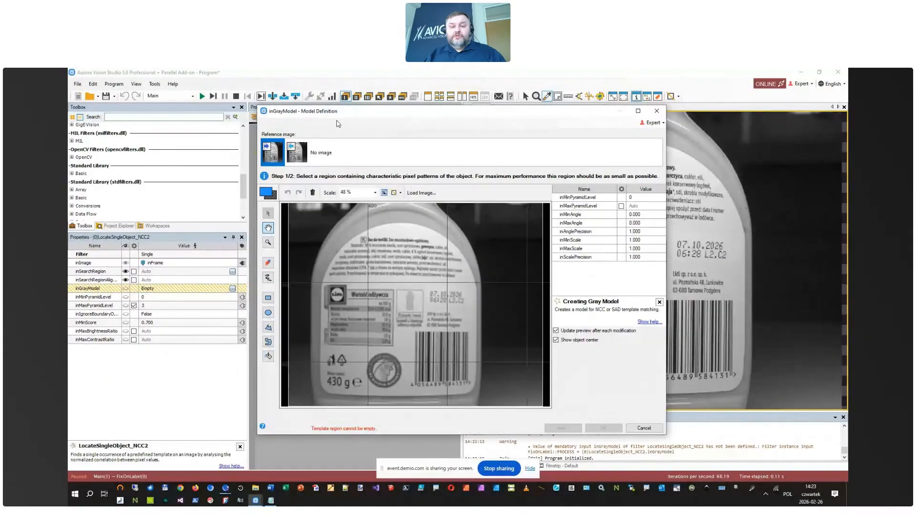
Step: Mark a rectangular template region around the Lidl logo and the "Wartość odżywcza" heading on the label
click(269, 298)
scroll(325, 290, up, 5)
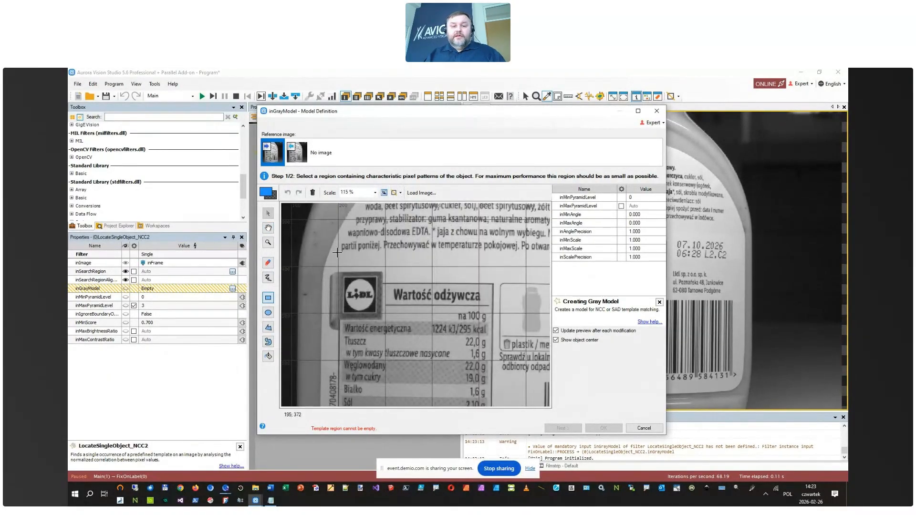
drag(322, 269, 498, 340)
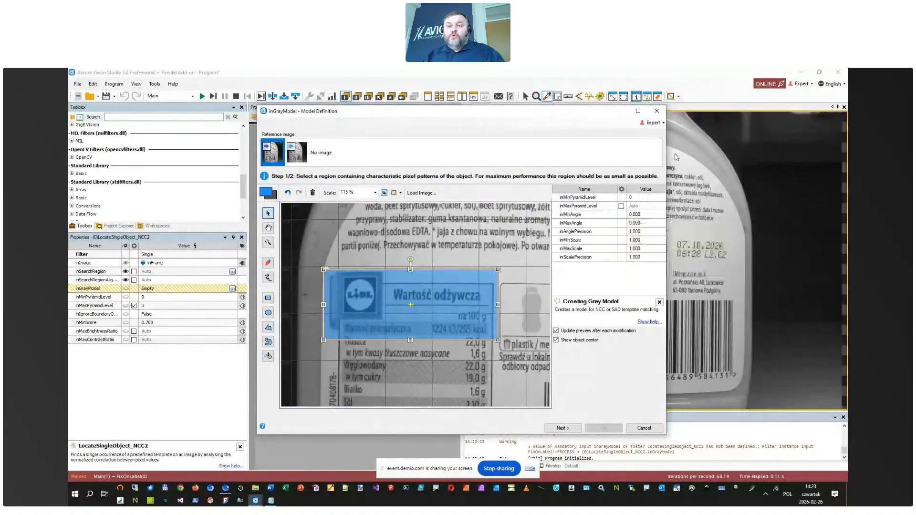
Step: Set the gray model's rotation range to an inMinAngle of -10 and an inMaxAngle of 10
drag(668, 158, 692, 159)
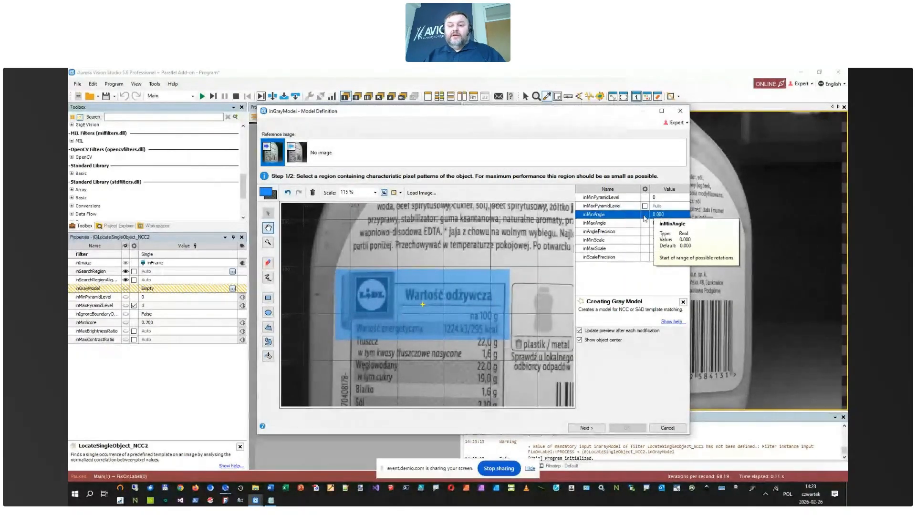
click(626, 224)
click(656, 216)
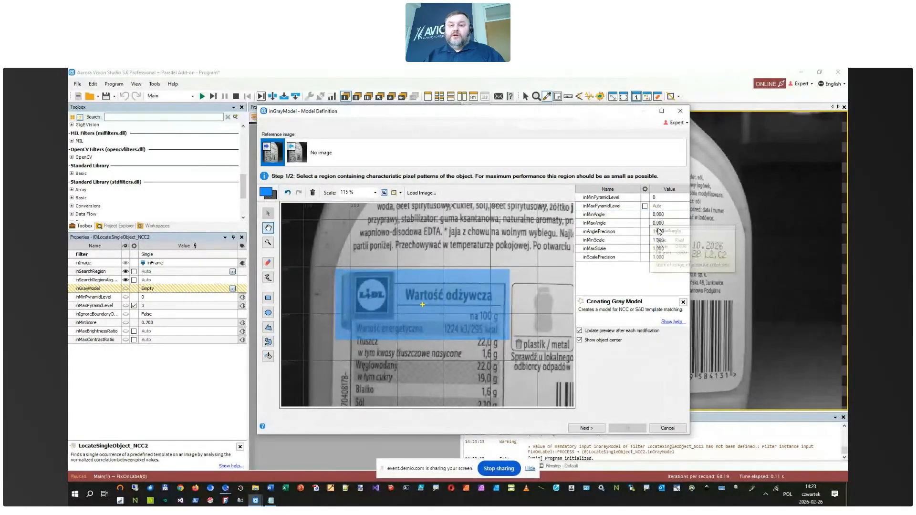
click(671, 216)
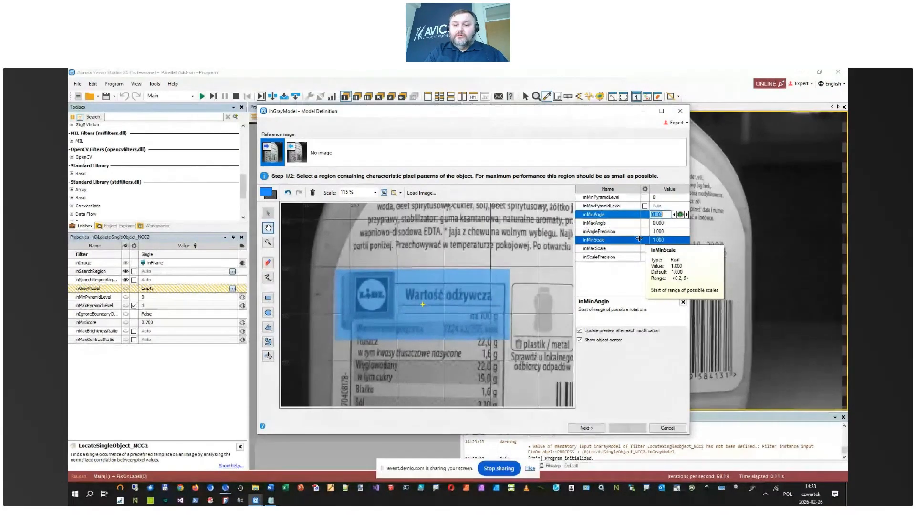
key(BackSpace)
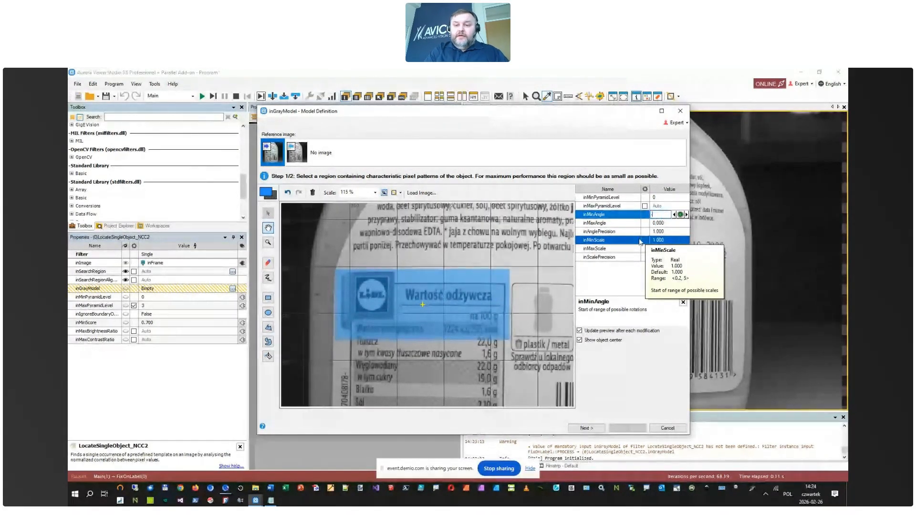
text(-1)
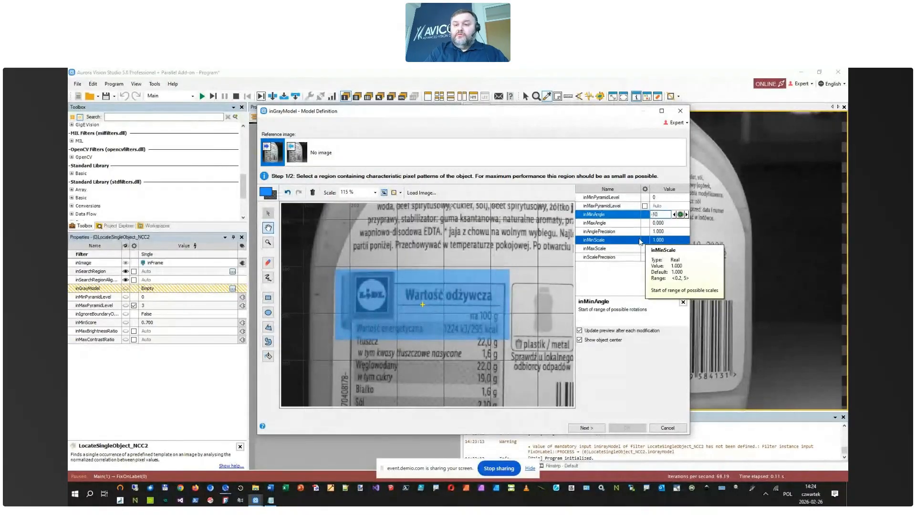
text(000)
click(659, 223)
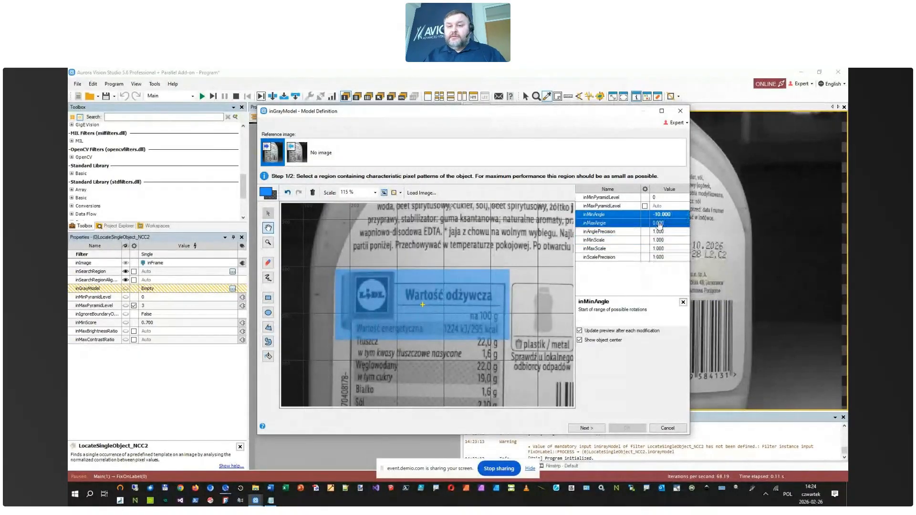
text(10)
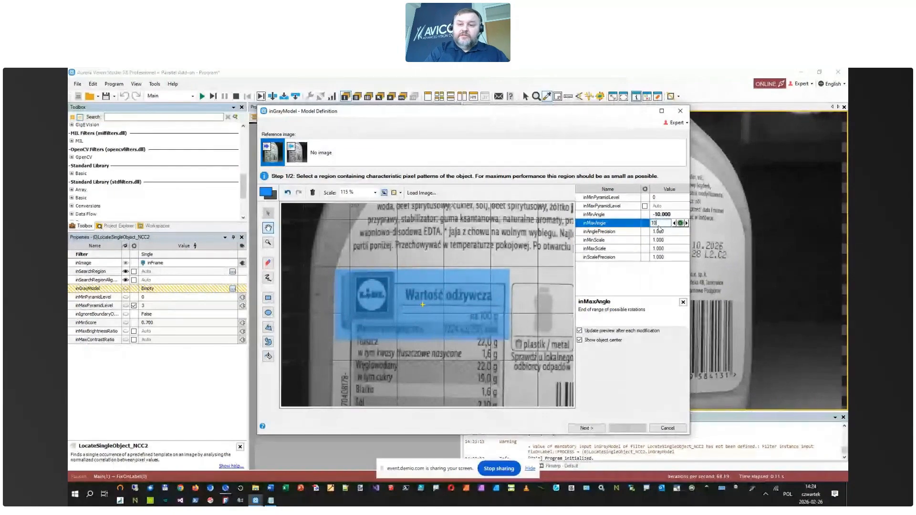
key(Return)
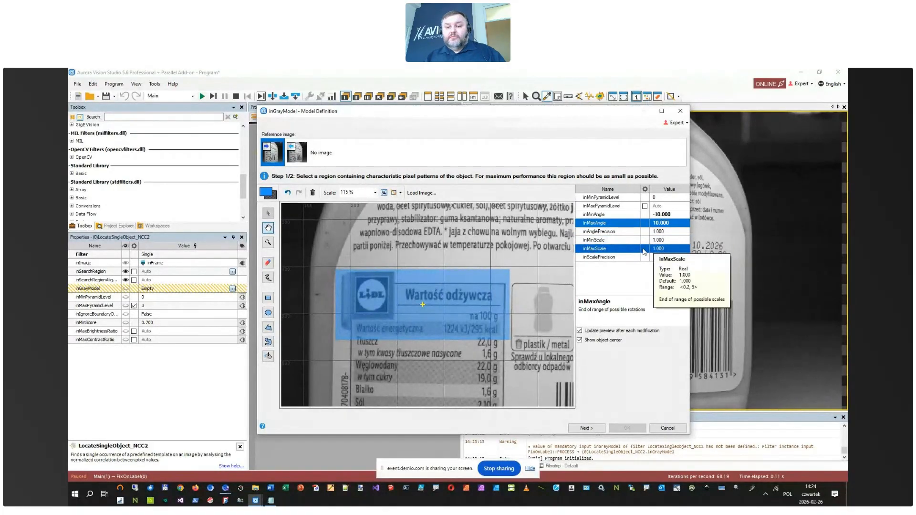
Step: Set the gray model's scale range to an inMinScale of 0.9 and an inMaxScale of 1.1
click(671, 241)
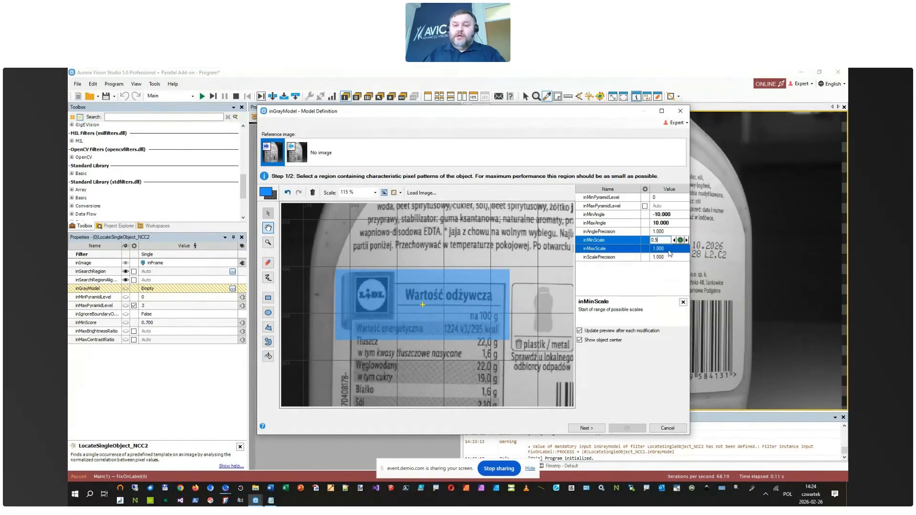
click(668, 249)
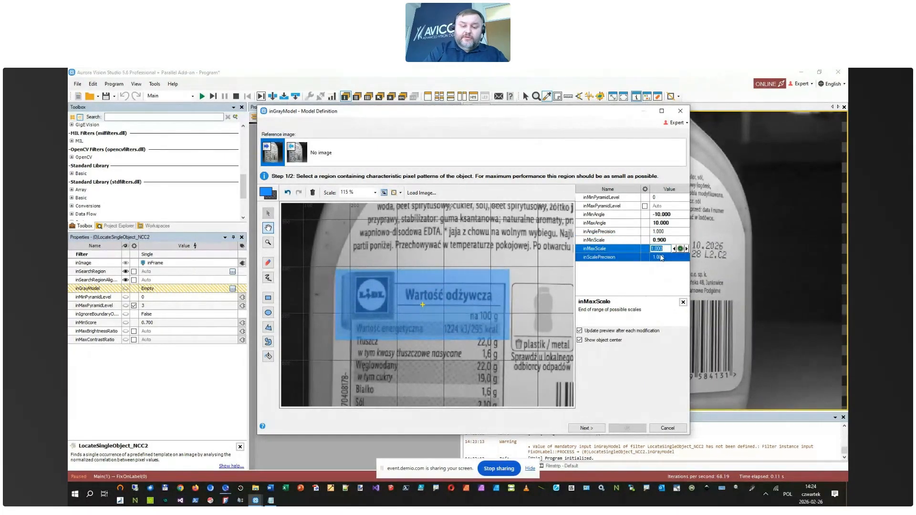
text(1.1)
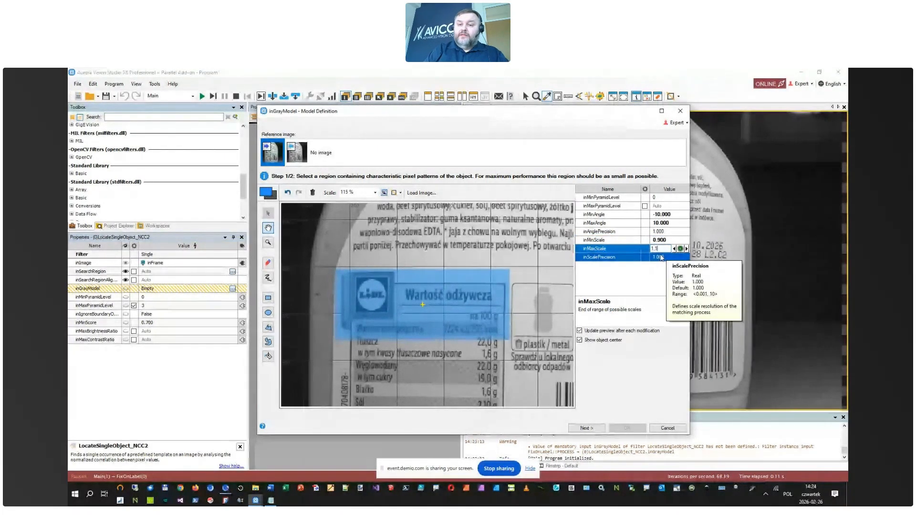
Step: Complete the gray model definition, keeping the proposed object rectangle around the template region and accepting the use of a large model
key(Return)
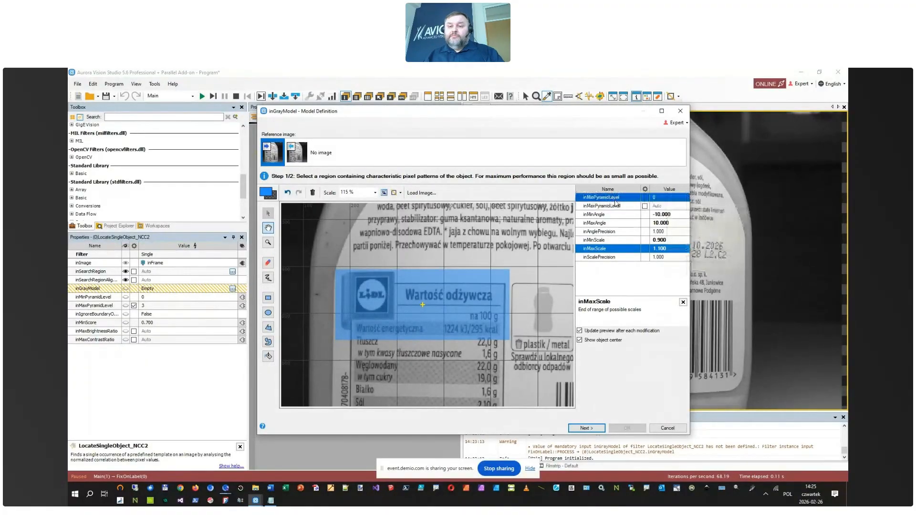
mouse_move(626, 202)
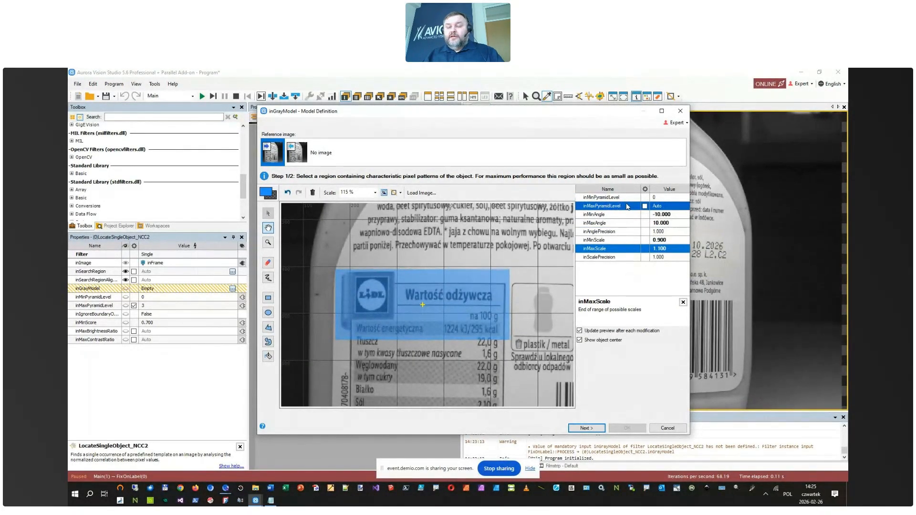
click(586, 428)
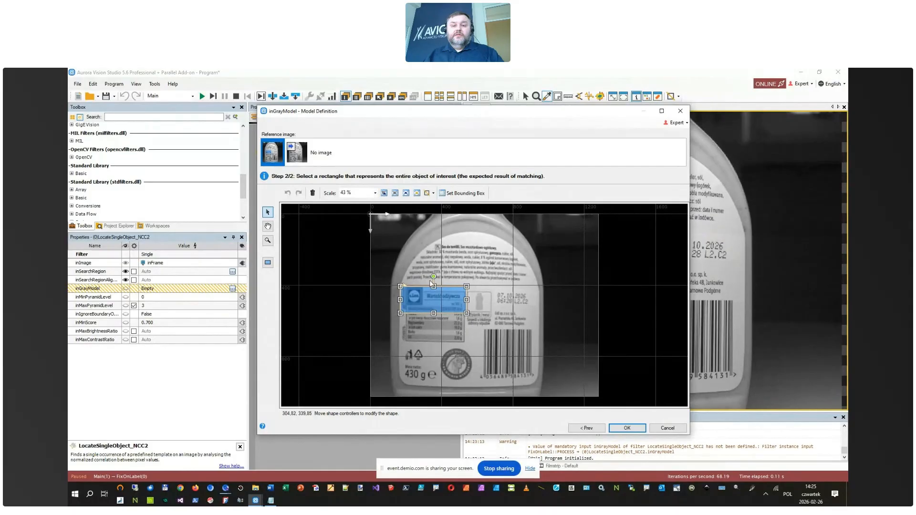
scroll(417, 311, up, 5)
scroll(458, 270, down, 3)
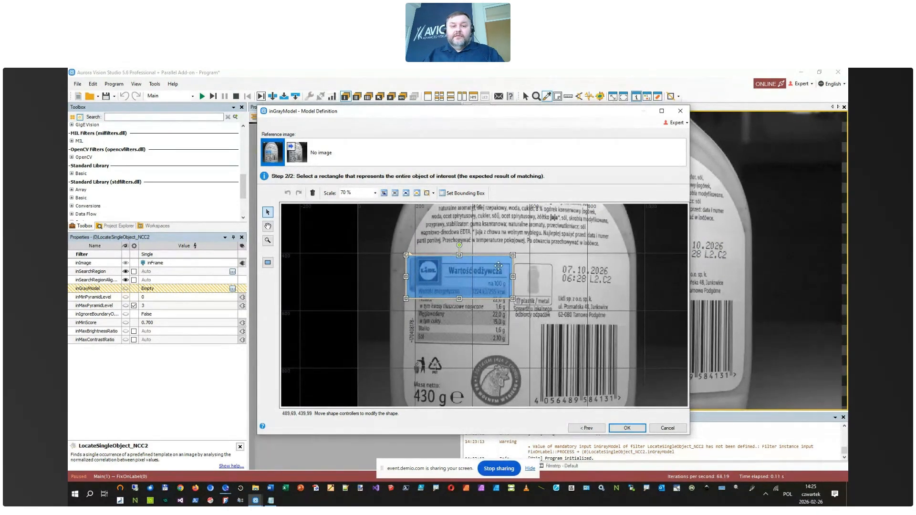
scroll(429, 251, down, 5)
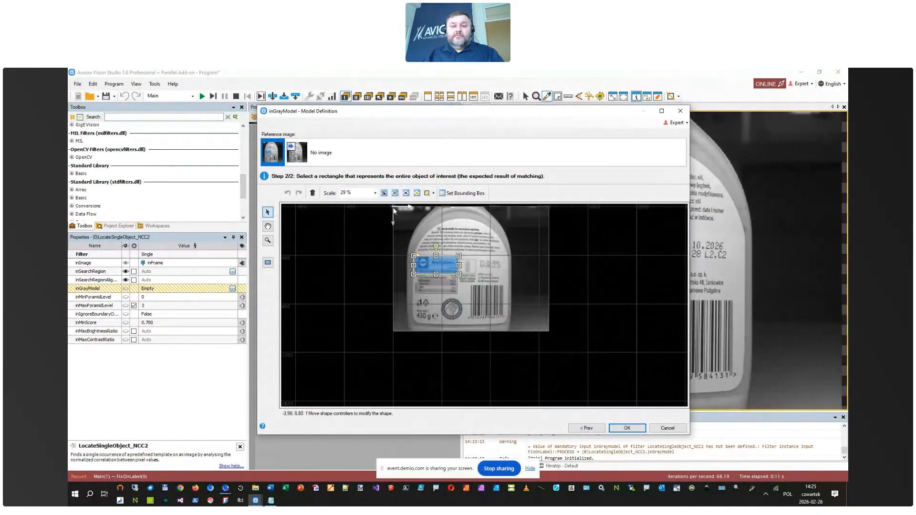
click(621, 430)
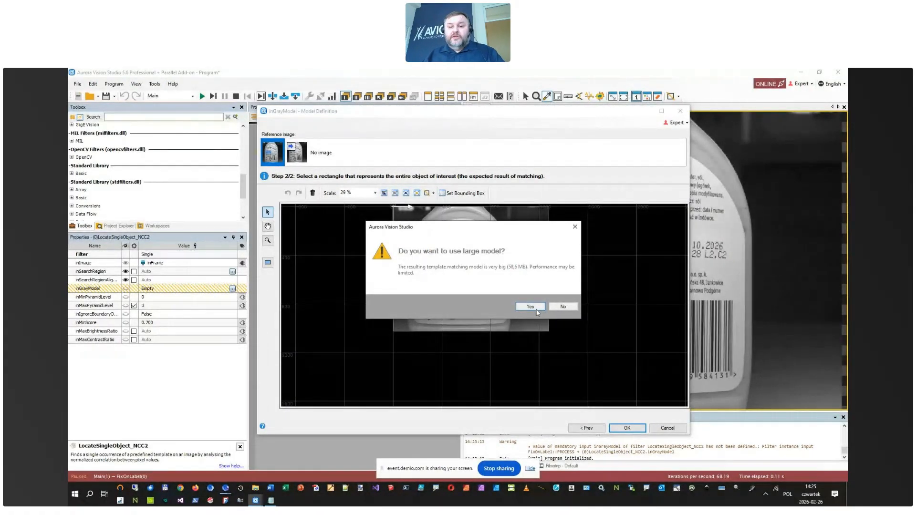
click(536, 309)
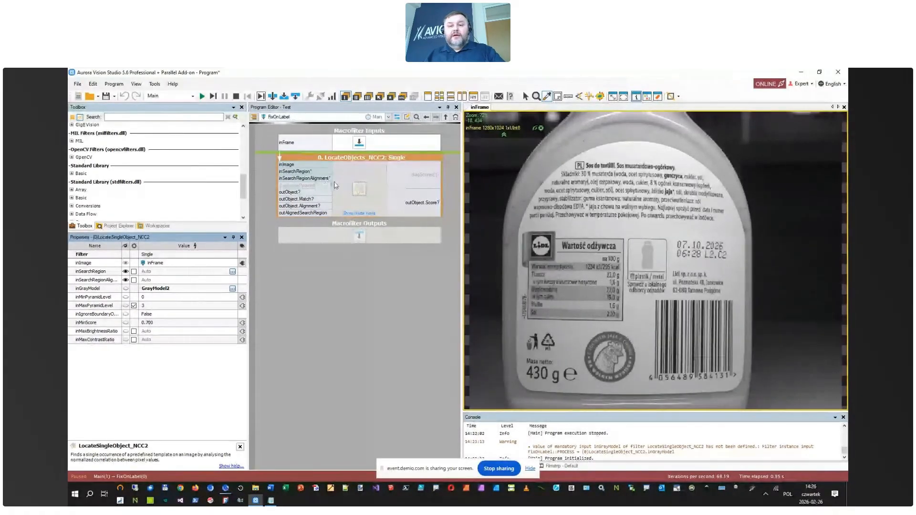
Step: Run the program with outObject.Match previewed over the inFrame image to check the label matching, and stop it
key(F5)
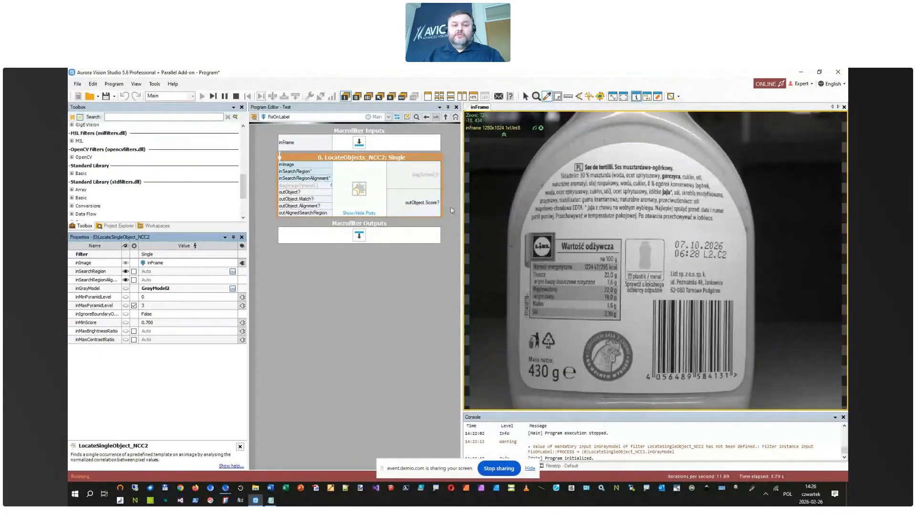
drag(308, 198, 578, 286)
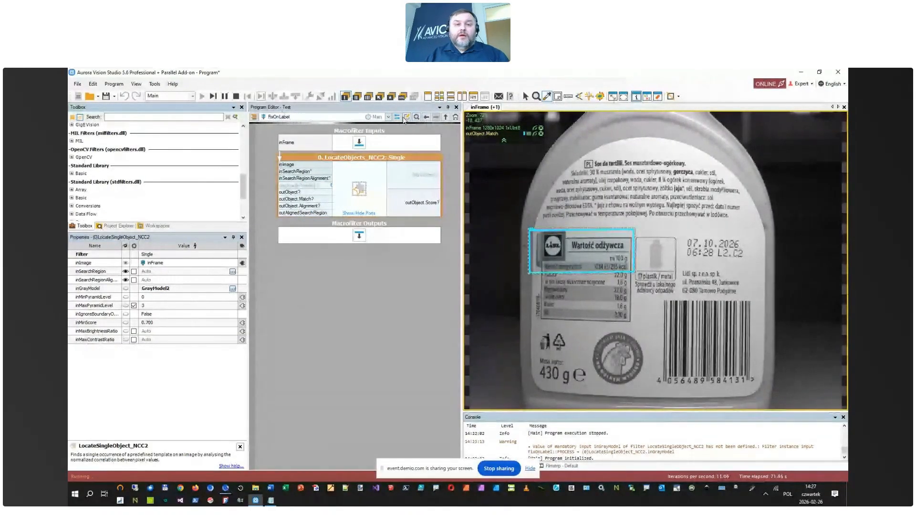
click(236, 96)
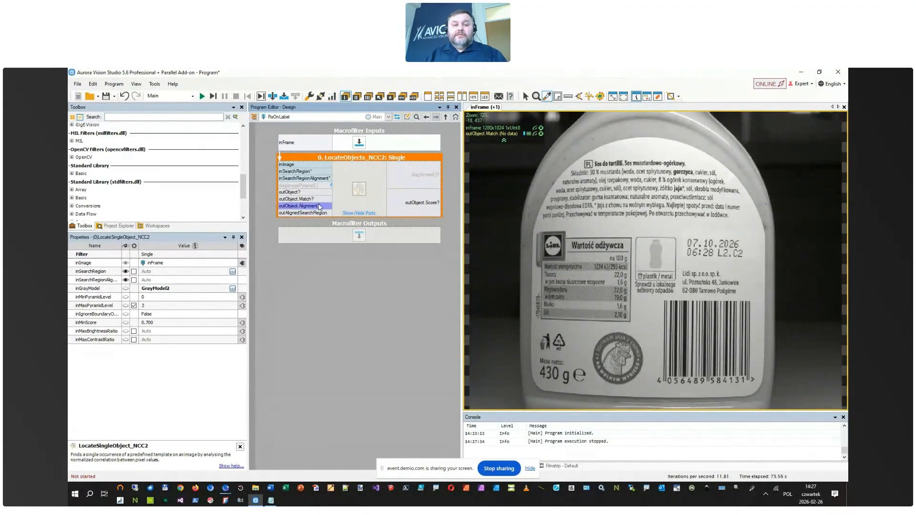
Step: Add outObject.Alignment to the inFrame preview, run the program to check the alignment on the label, and stop it
drag(315, 206, 619, 256)
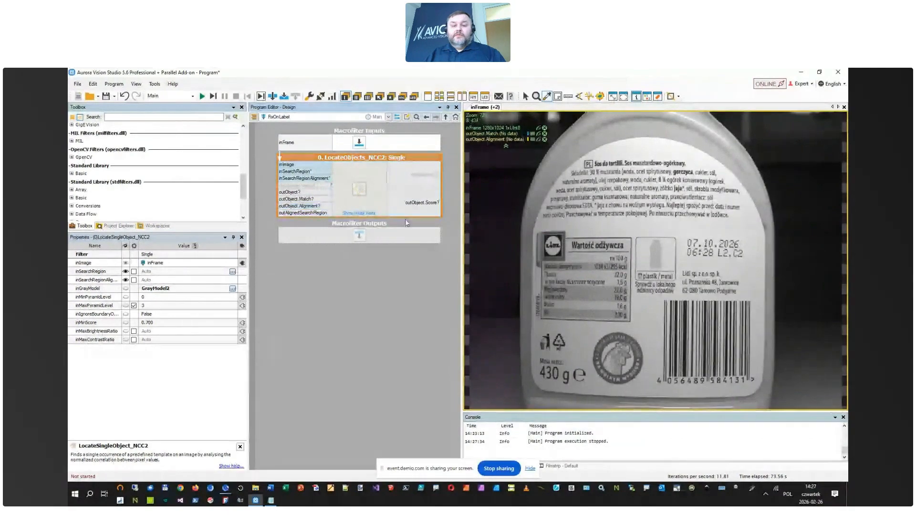
key(F5)
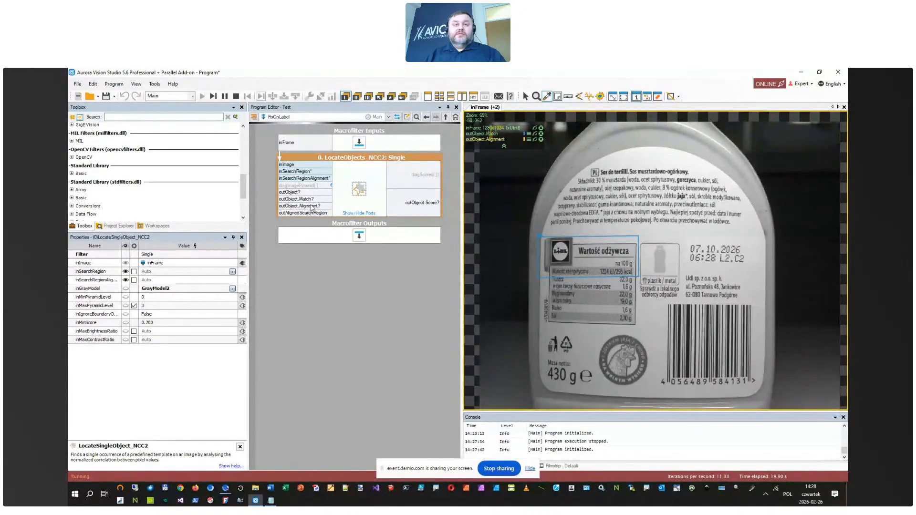
click(236, 96)
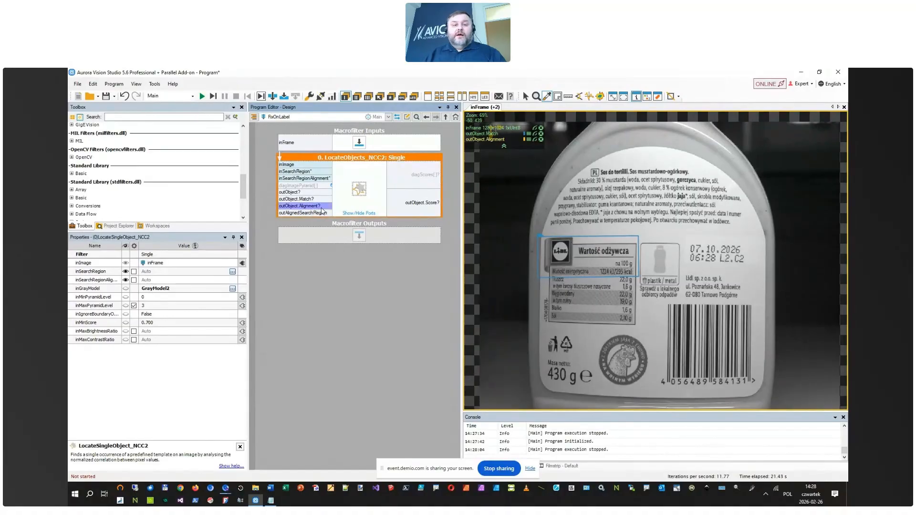
Step: Expose outObject.Alignment as a FixOnLabel macrofilter output named outObjectAlignment with the type CoordinateSystem2D?
drag(314, 208, 346, 236)
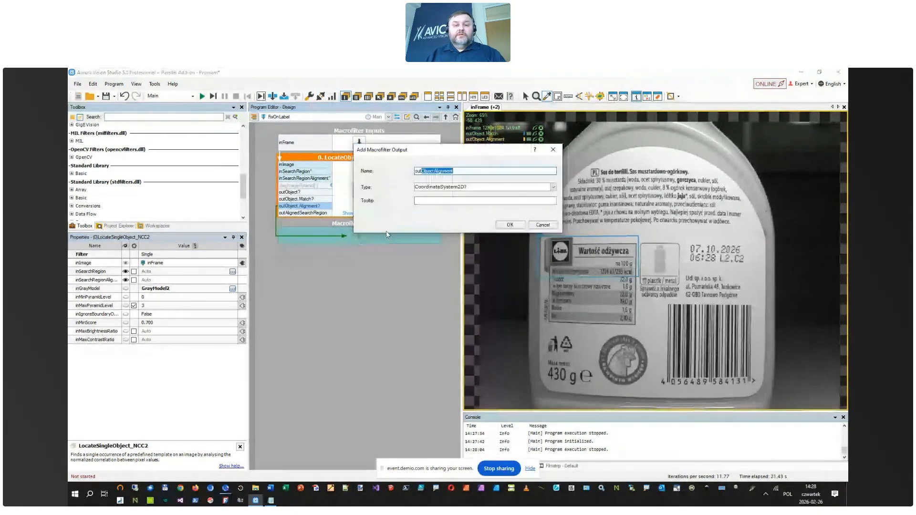
click(471, 188)
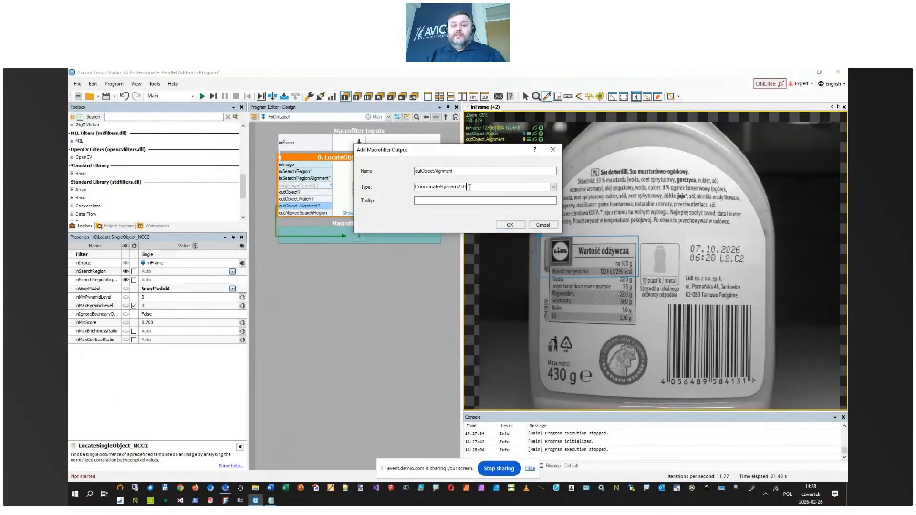
click(516, 225)
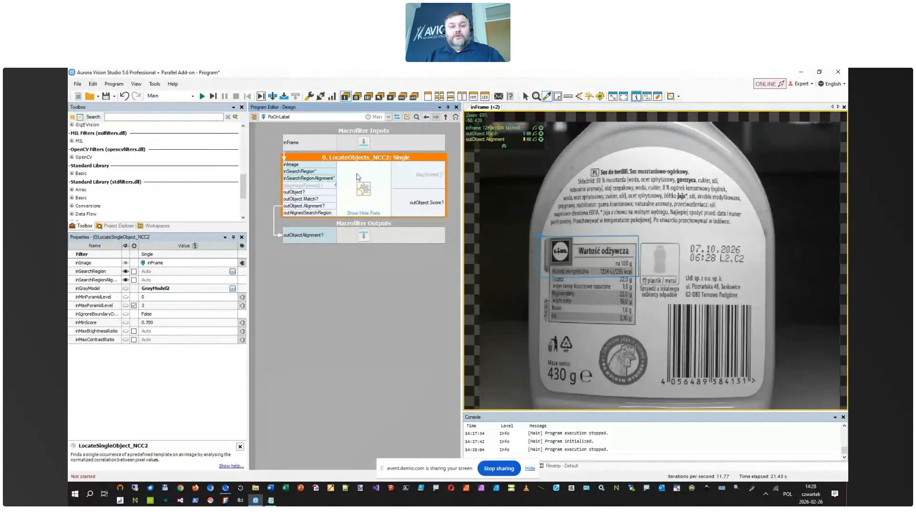
Step: In Main, connect FixOnLabel's outObjectAlignment to ReadBarcode through a new macrofilter input named inObjectAlignment of type CoordinateSystem2D?
click(445, 117)
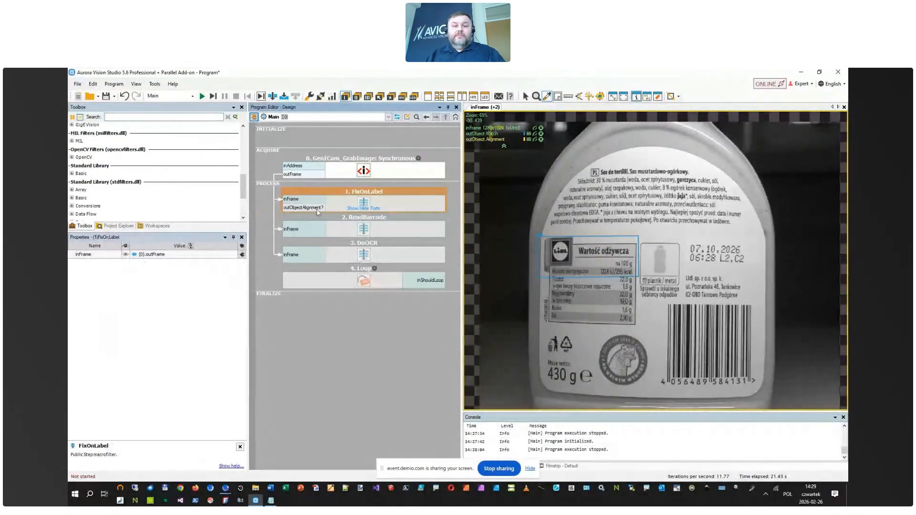
click(358, 204)
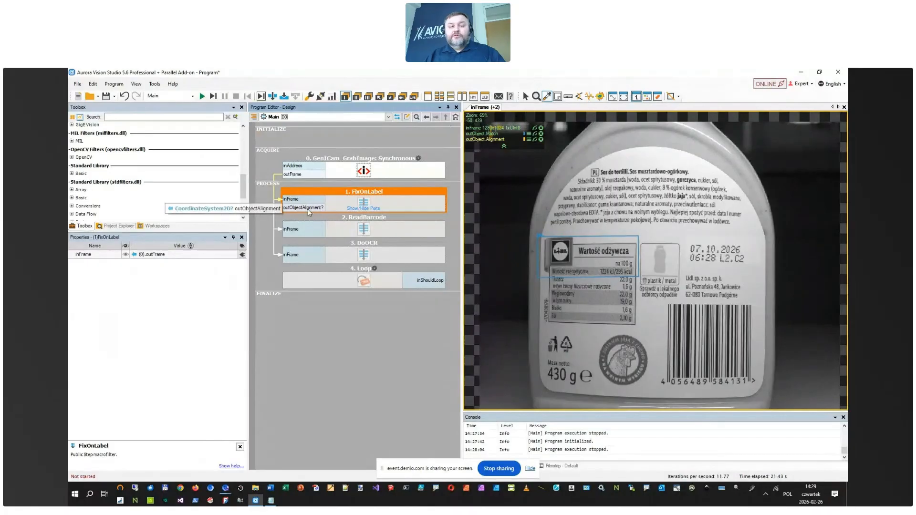
click(405, 232)
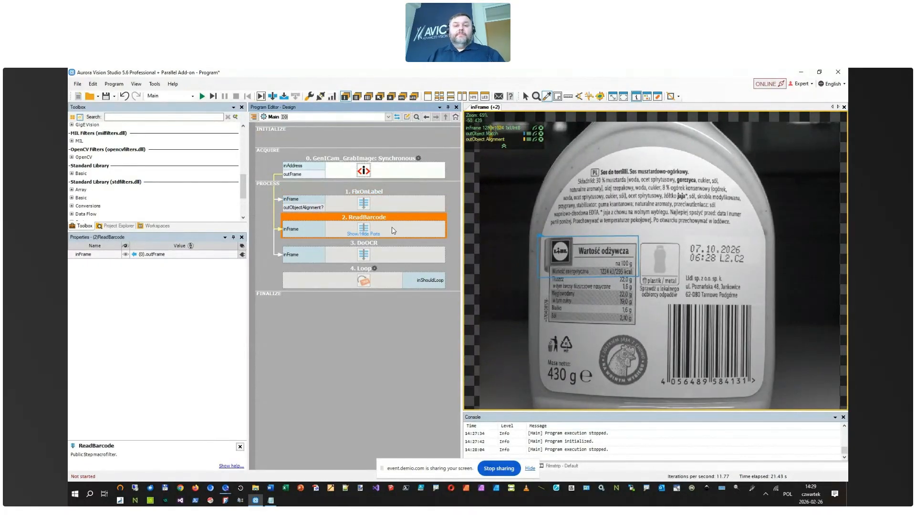
click(327, 209)
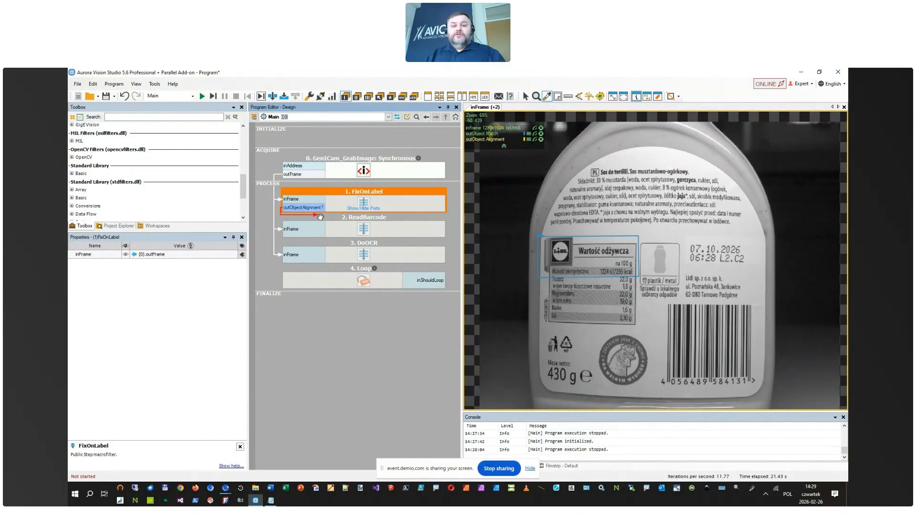
drag(320, 217, 340, 231)
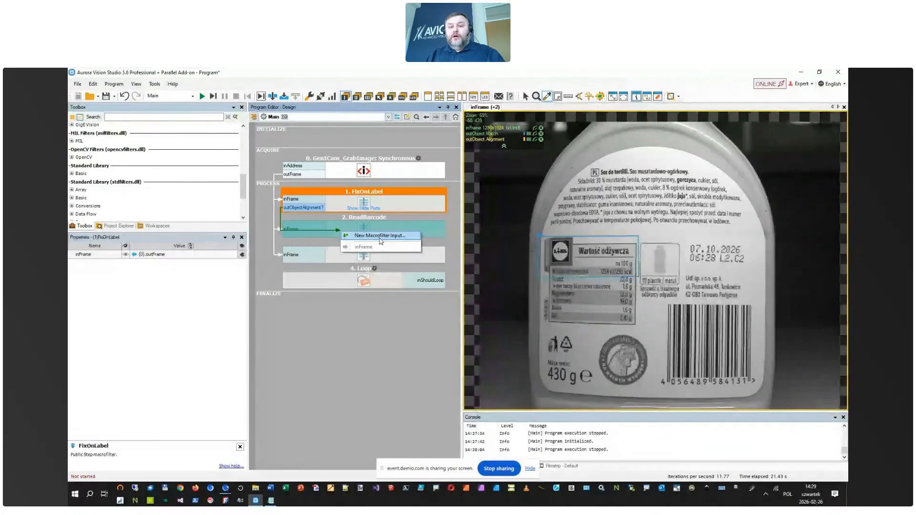
click(381, 237)
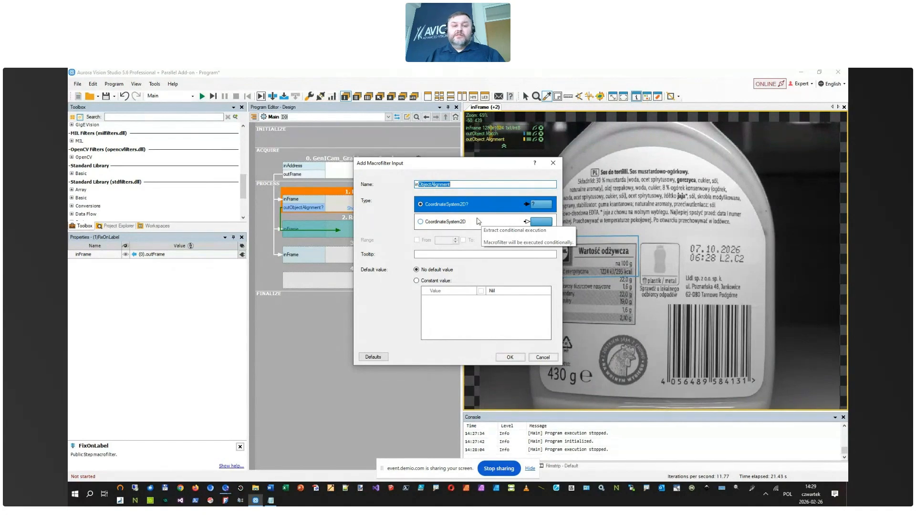
click(509, 358)
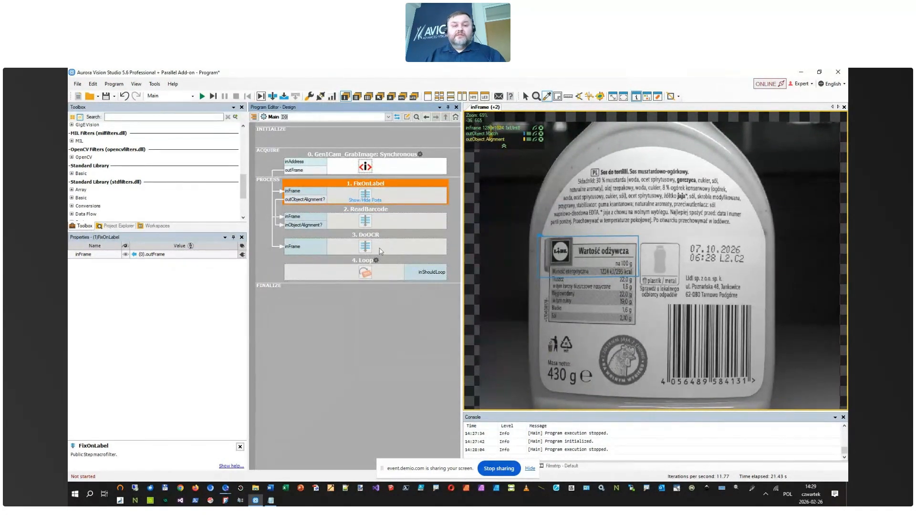
Step: Open the ReadBarcode macrofilter and insert a ReadBarcodes filter in its Single variant
click(400, 246)
click(397, 228)
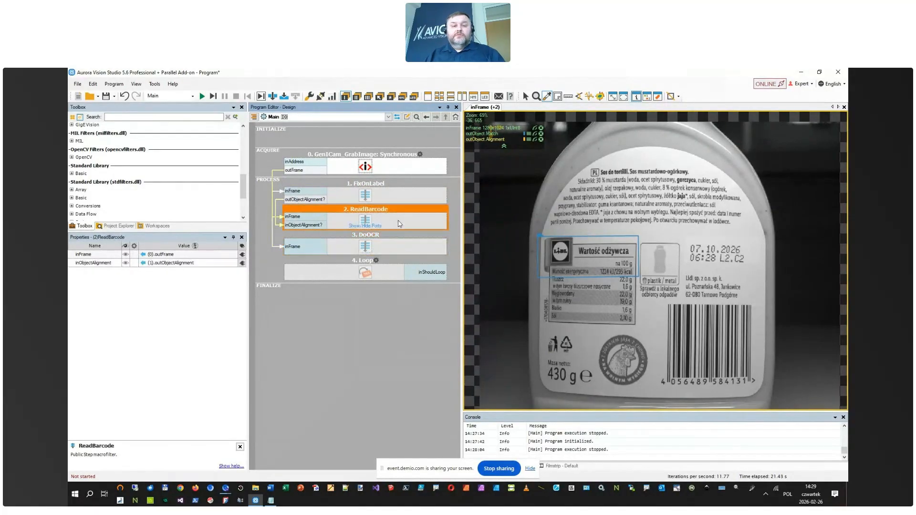
click(390, 247)
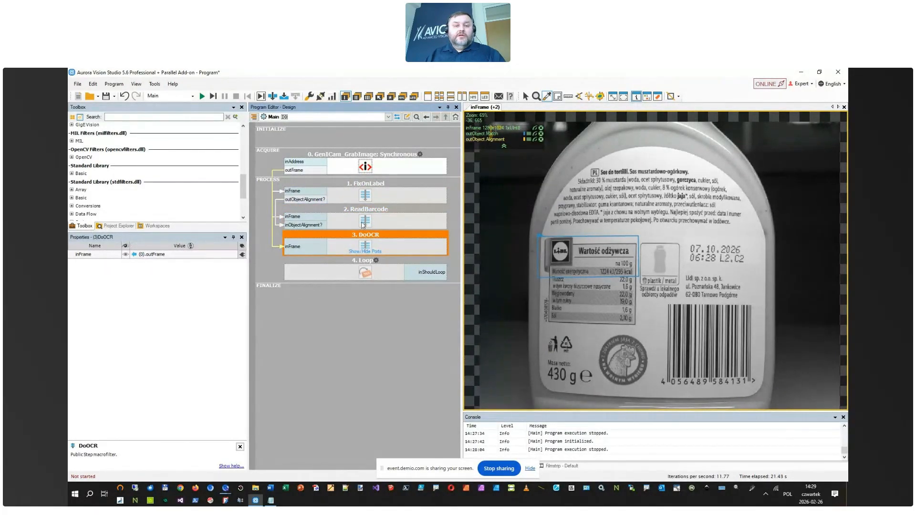
click(403, 227)
double_click(403, 227)
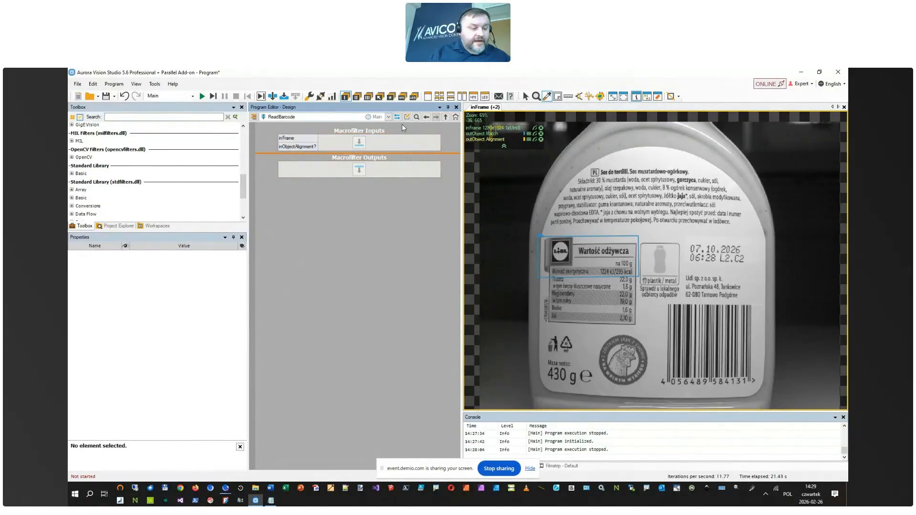
key(ctrl+space)
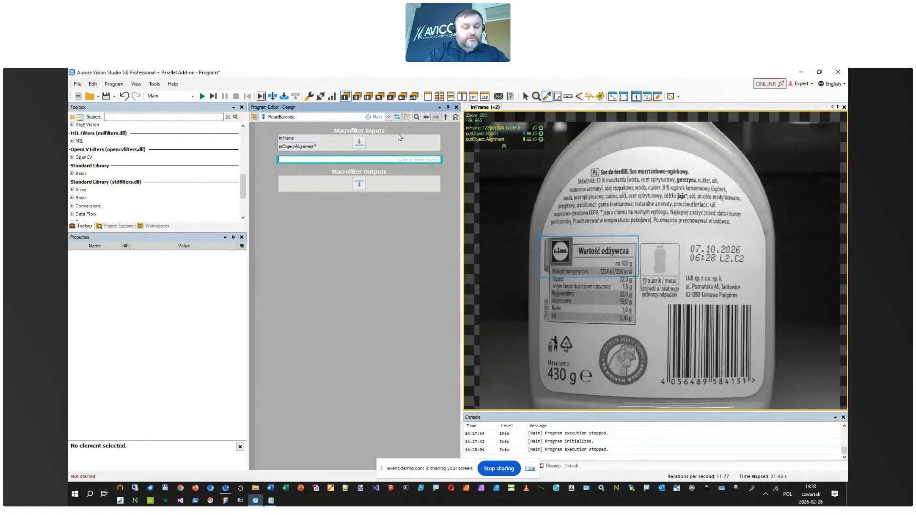
text(REadbar)
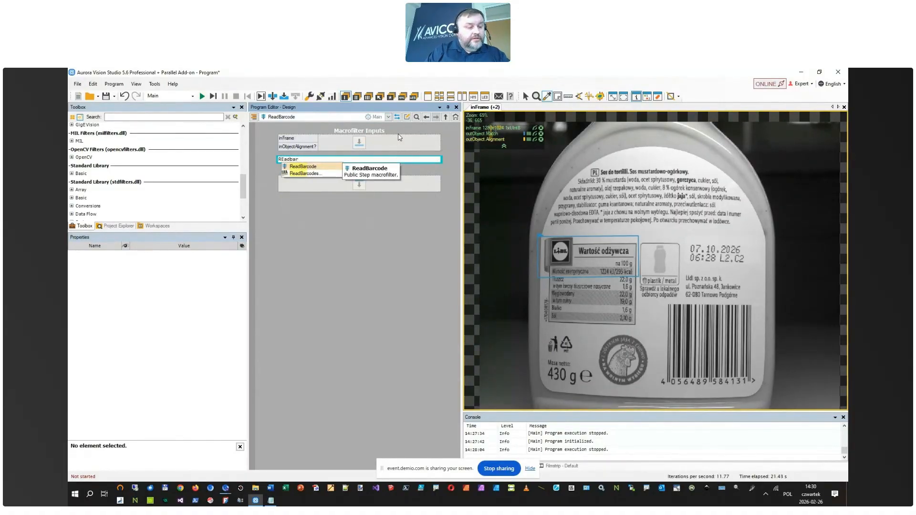
key(Down)
key(Return)
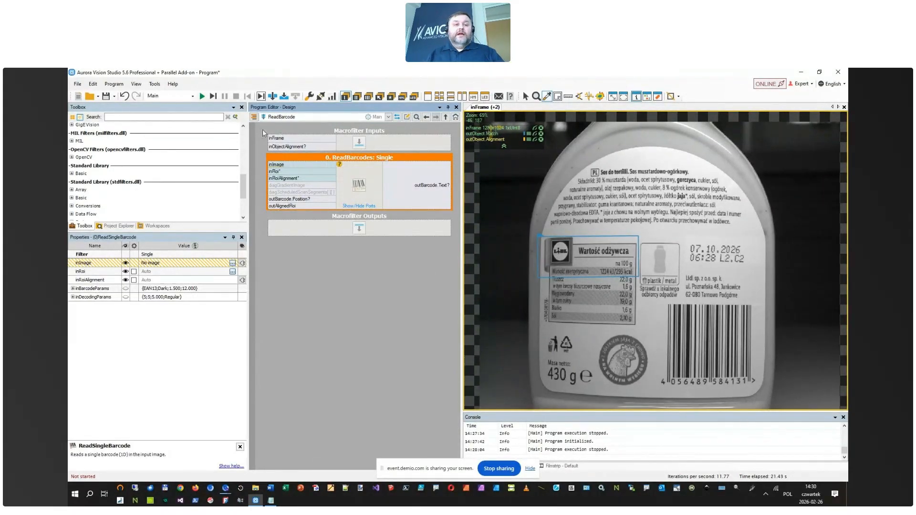
Step: Connect inFrame to the ReadBarcodes filter's inImage and inObjectAlignment to its inRoiAlignment
drag(276, 139, 281, 165)
click(348, 178)
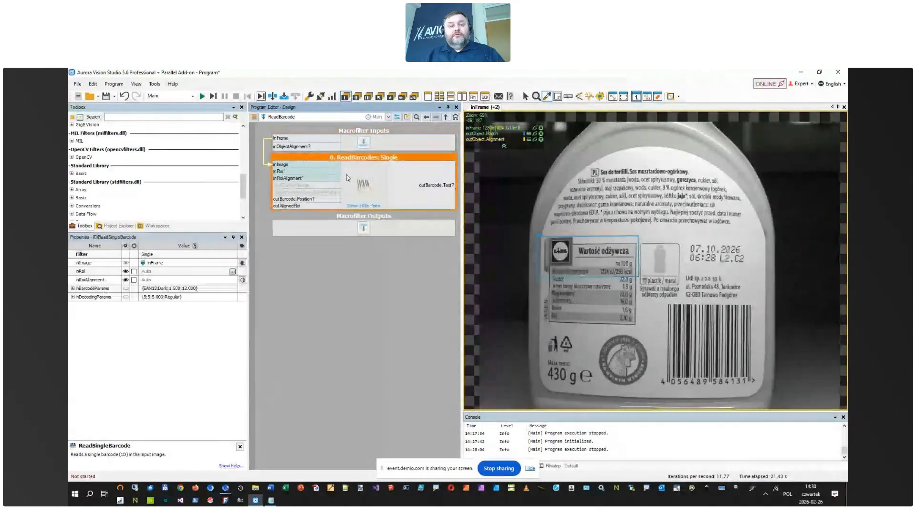
click(300, 149)
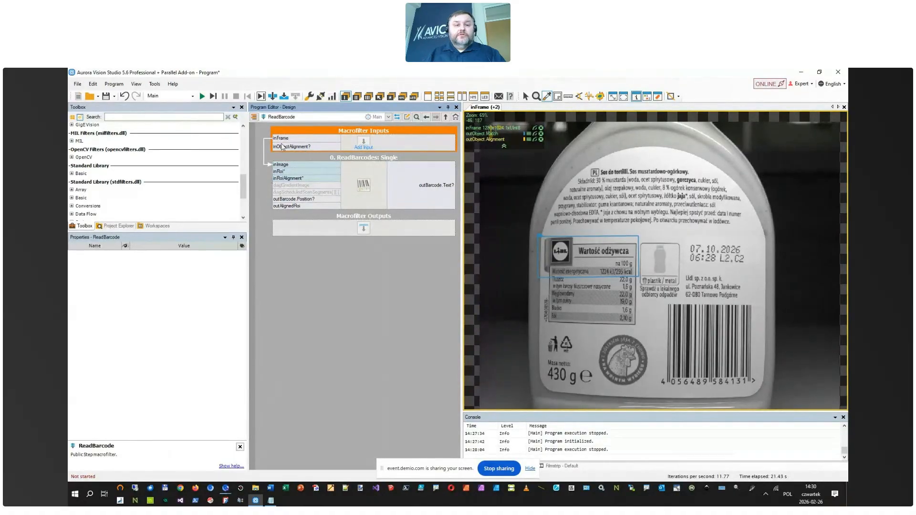
drag(282, 146, 292, 179)
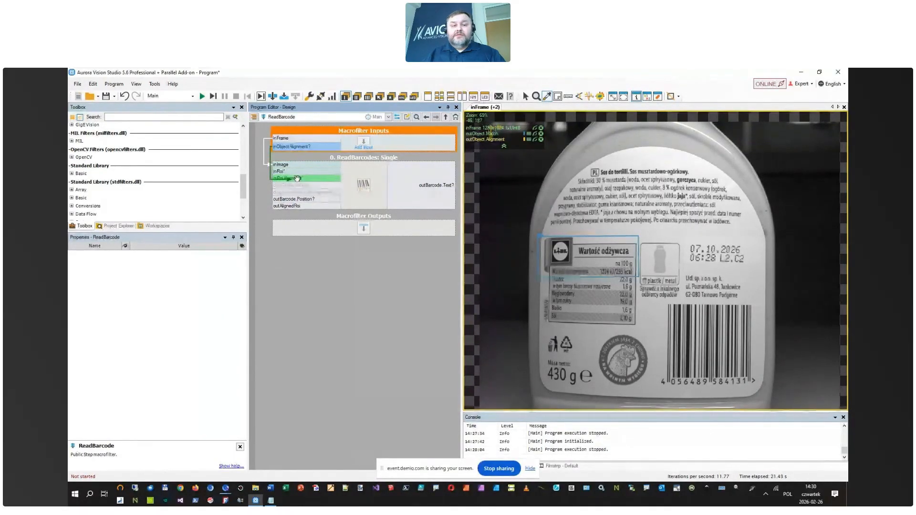
click(373, 177)
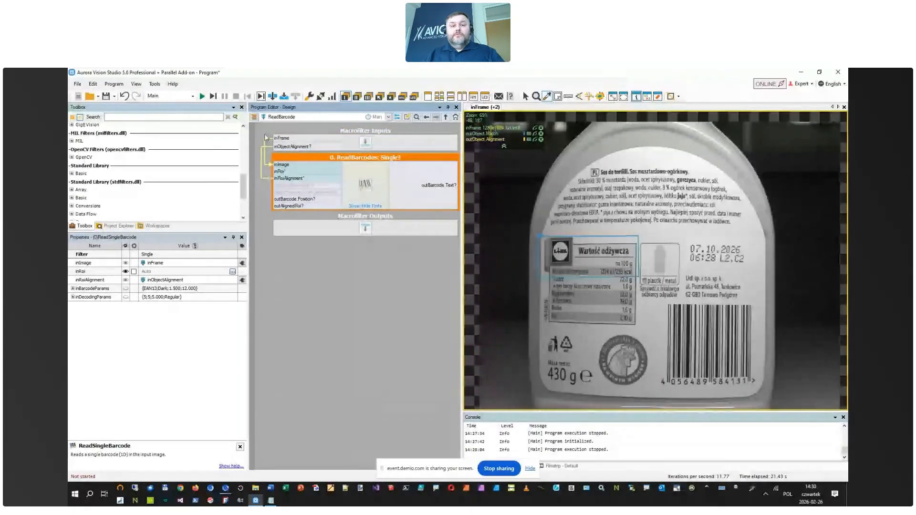
click(308, 147)
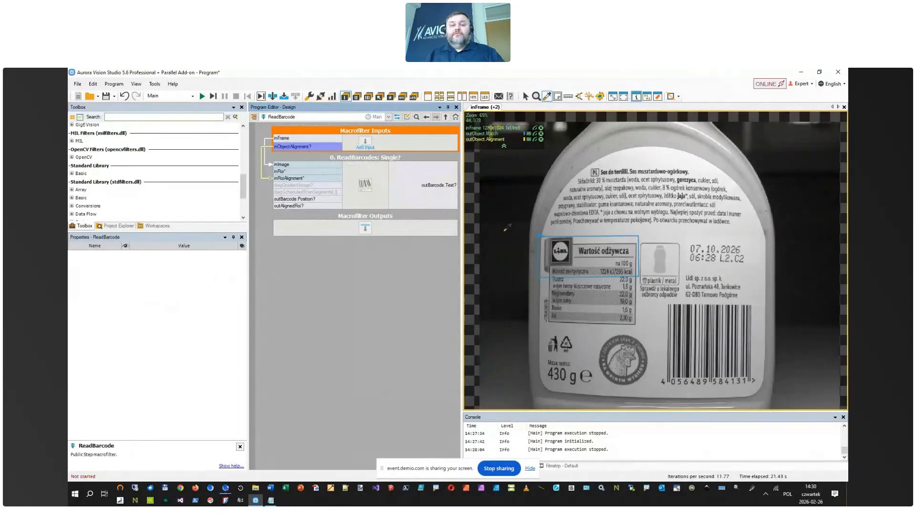
click(374, 177)
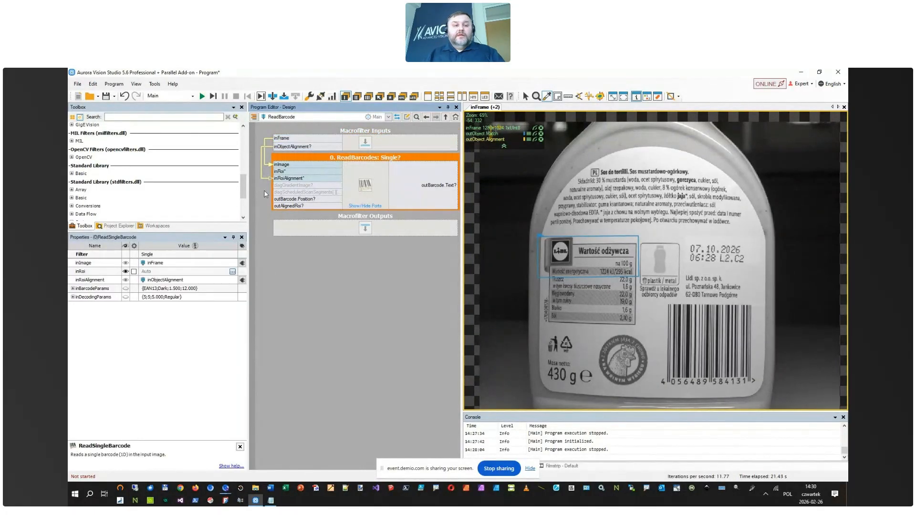
click(231, 271)
click(232, 271)
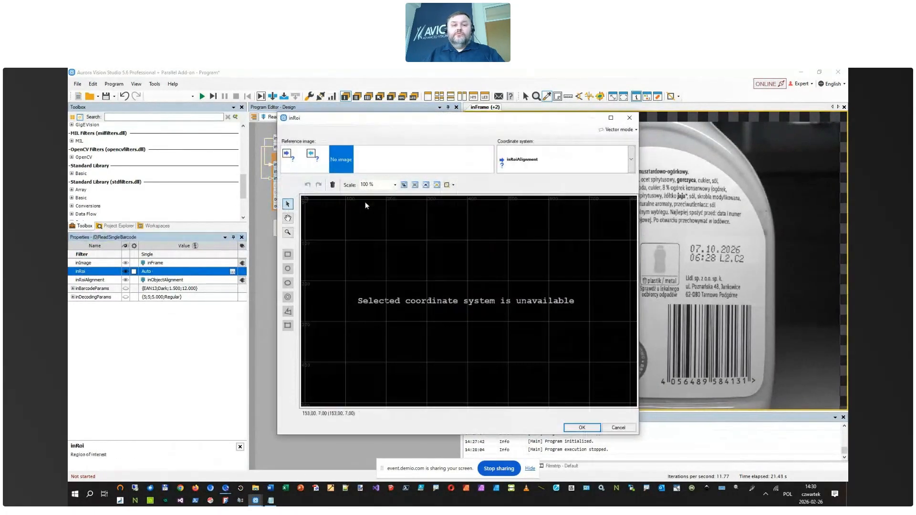
click(629, 118)
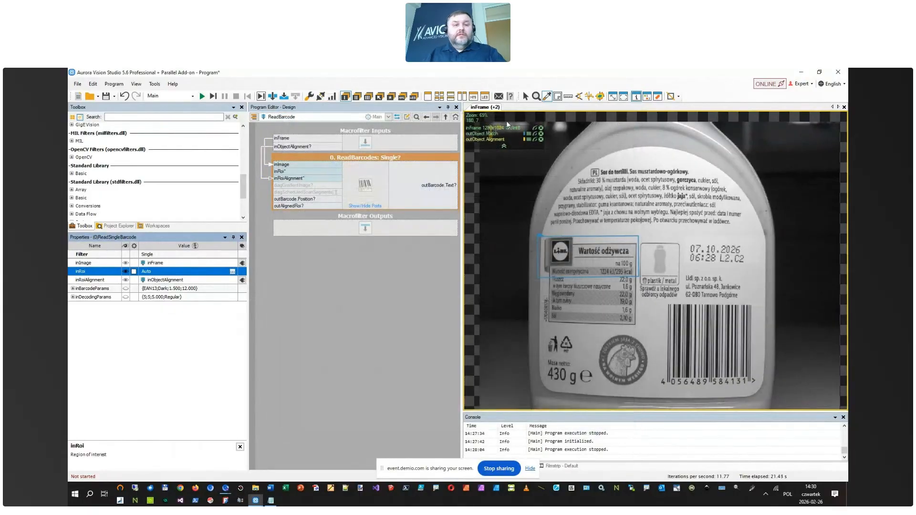
Step: Run one program iteration and define the ReadBarcodes inRoi as a rectangle around the barcode, using the inRoiAlignment coordinate system
click(213, 96)
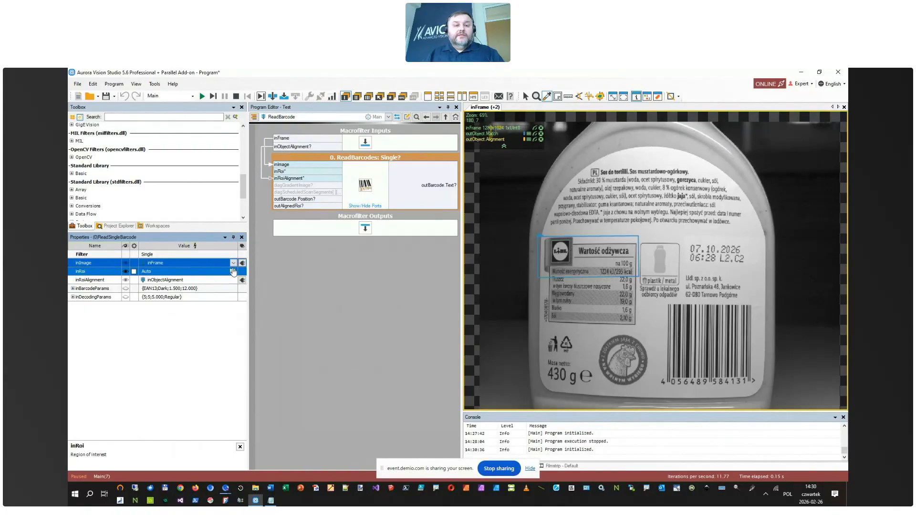
click(233, 271)
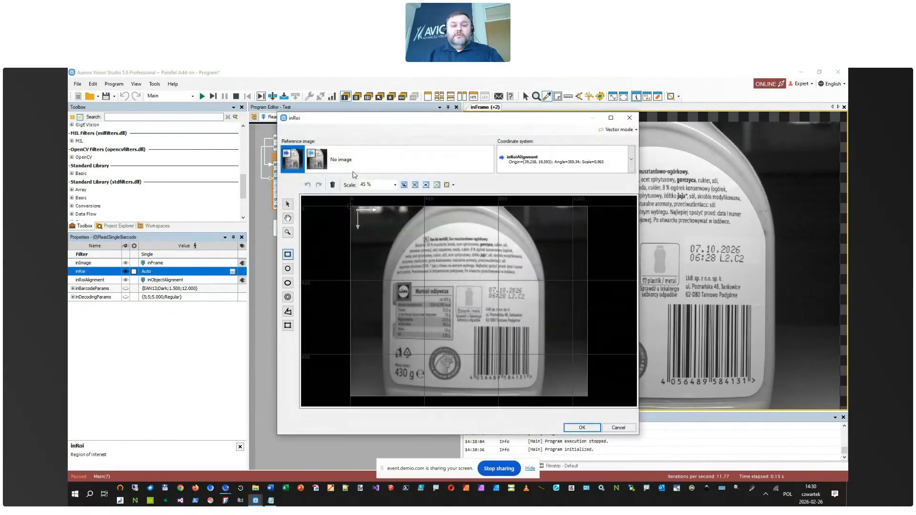
click(287, 255)
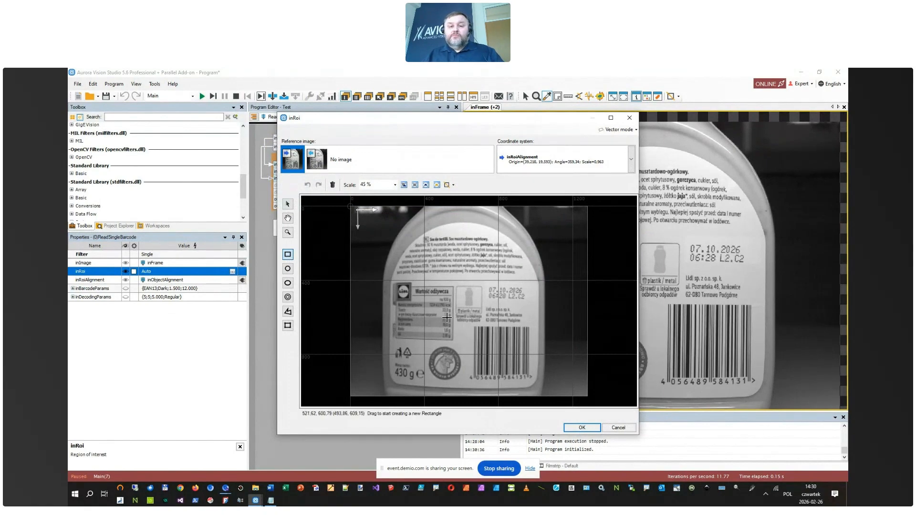
click(631, 160)
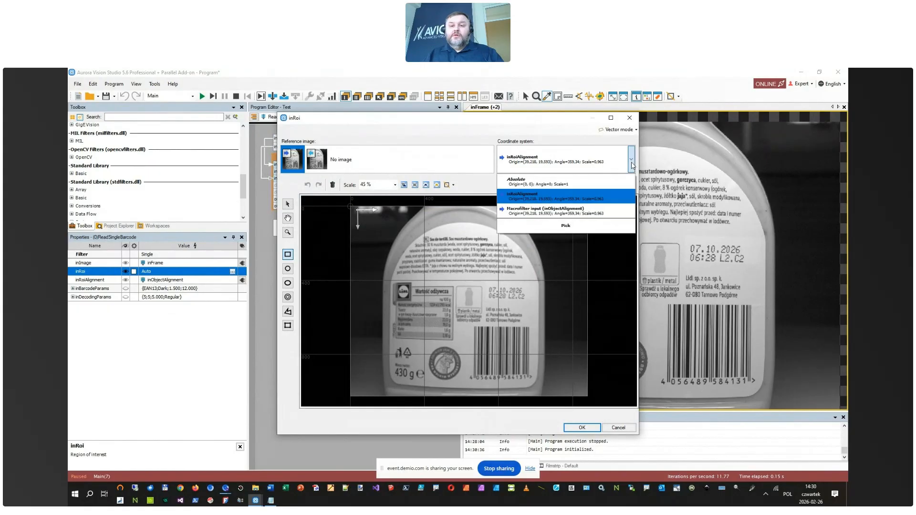
click(537, 192)
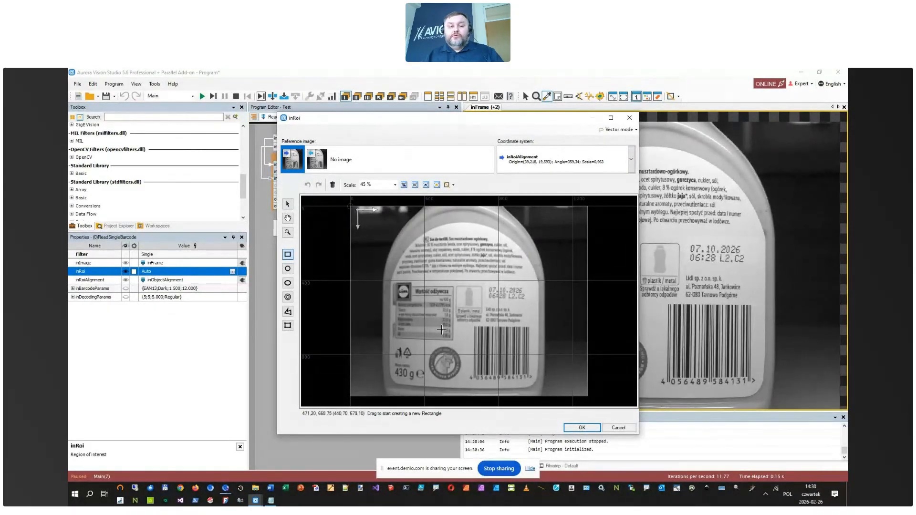
drag(473, 324, 544, 386)
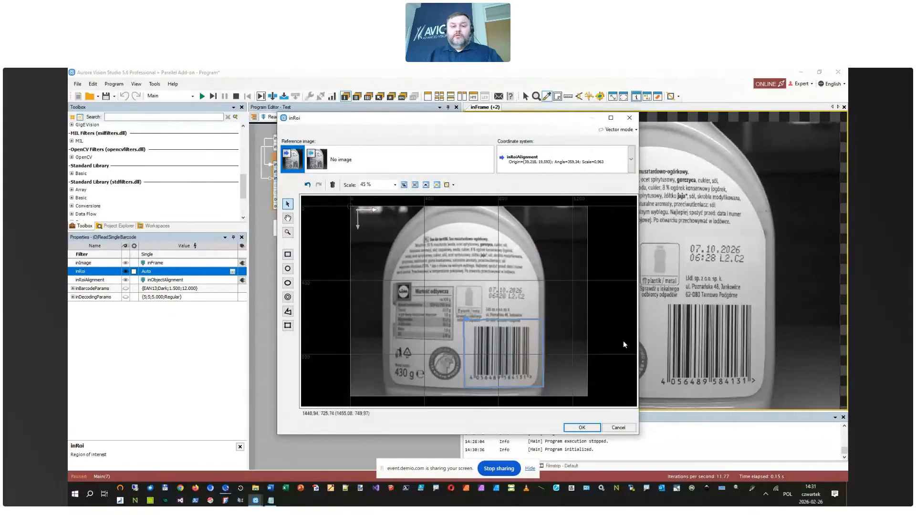
click(583, 428)
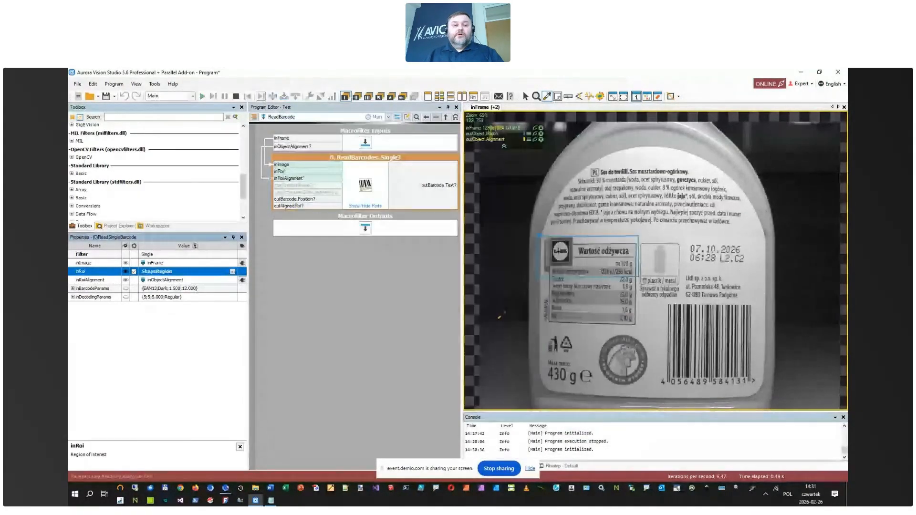
Step: Add a small second preview view below the camera image and display outBarcode.Text in it
click(451, 96)
drag(627, 257, 627, 355)
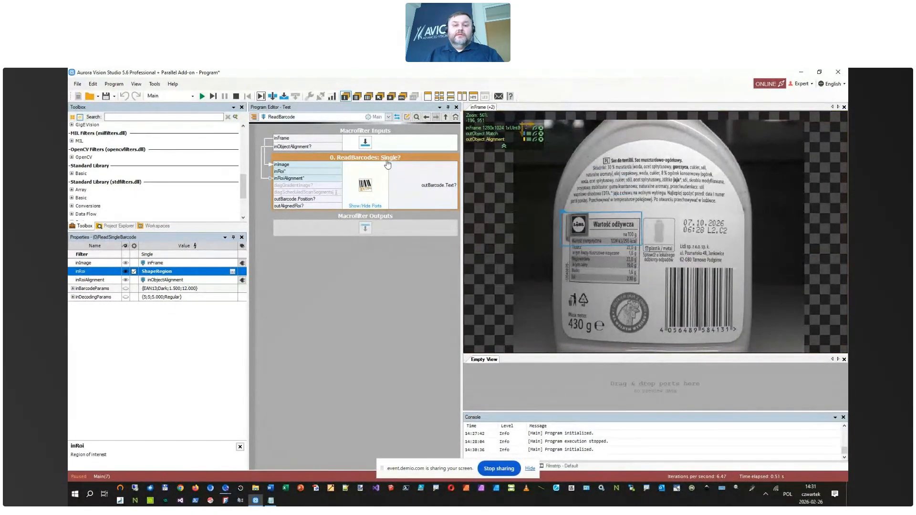
drag(438, 185, 534, 382)
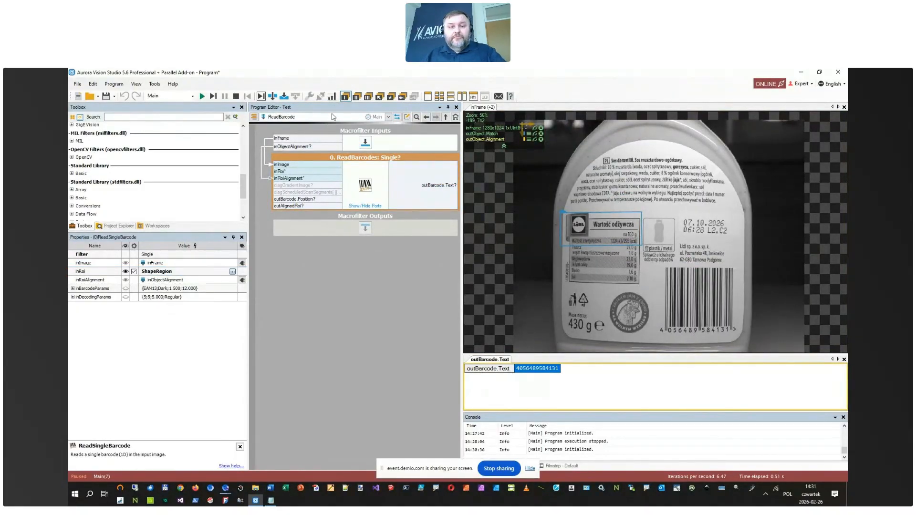
Step: Run the program continuously and overlay outBarcode.Position and outAlignedRoi on the inFrame image preview
key(F5)
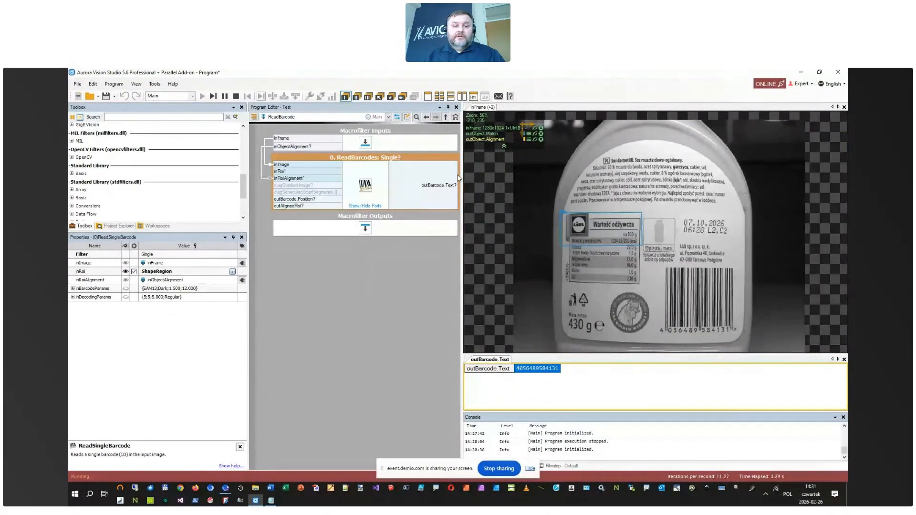
drag(294, 199, 656, 276)
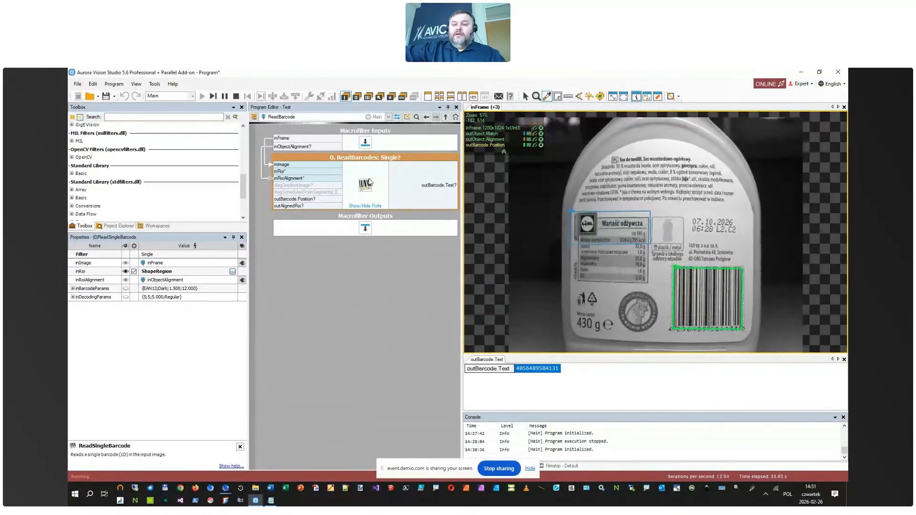
click(298, 205)
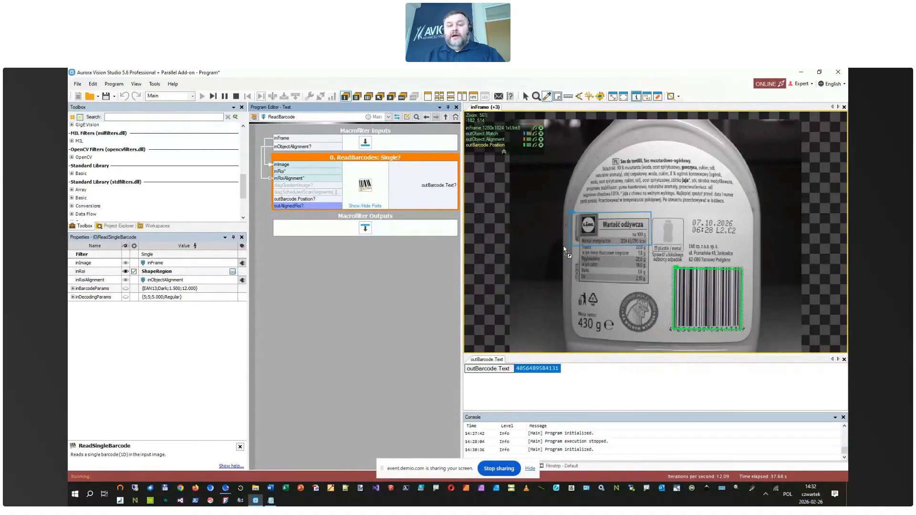
mouse_move(563, 249)
mouse_down()
mouse_move(296, 210)
mouse_move(587, 255)
mouse_up()
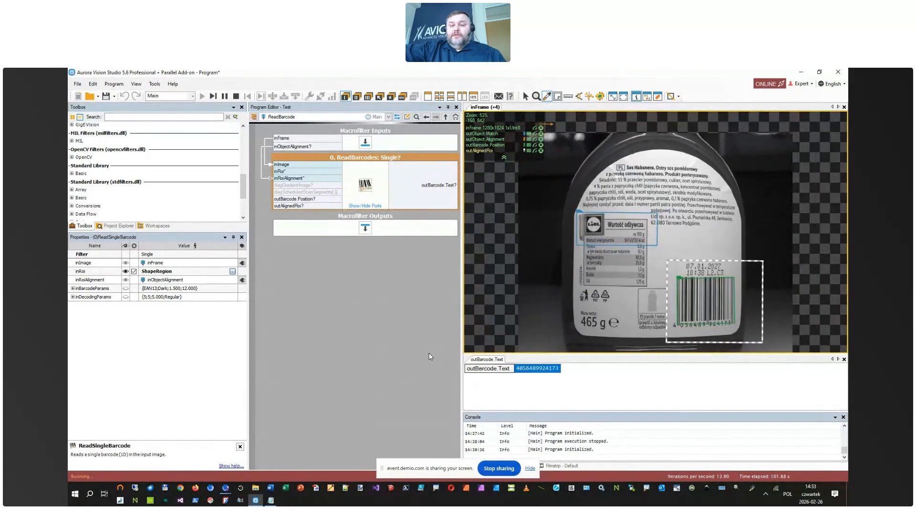
Step: Stop the program and expose outBarcode.Text as a ReadBarcode macrofilter output named outBarcodeText
click(552, 380)
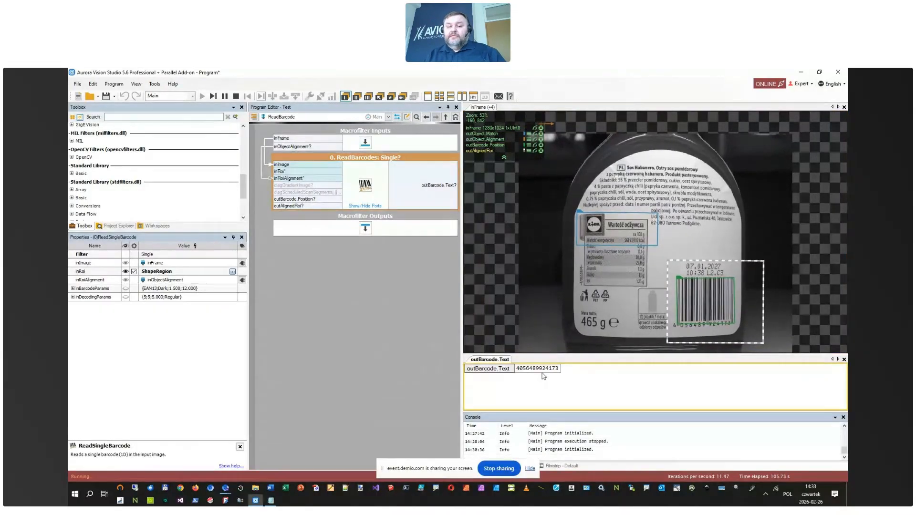
click(417, 193)
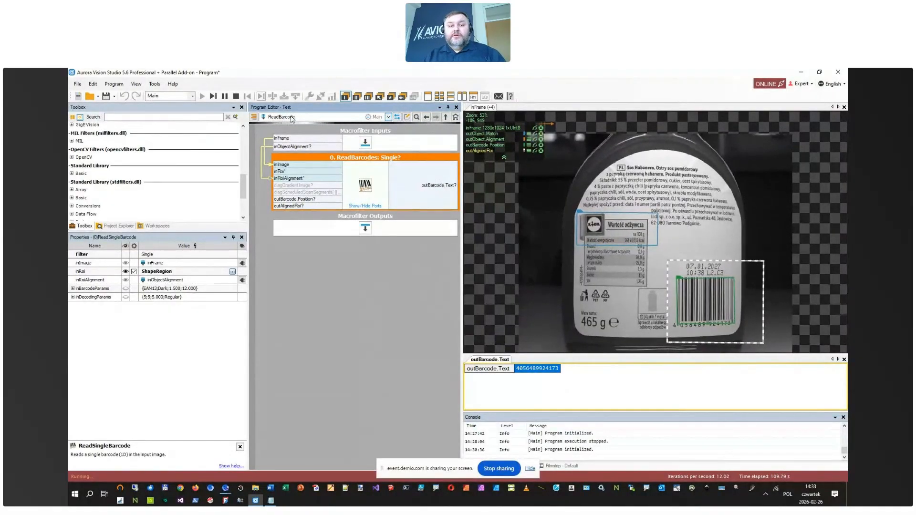
click(239, 98)
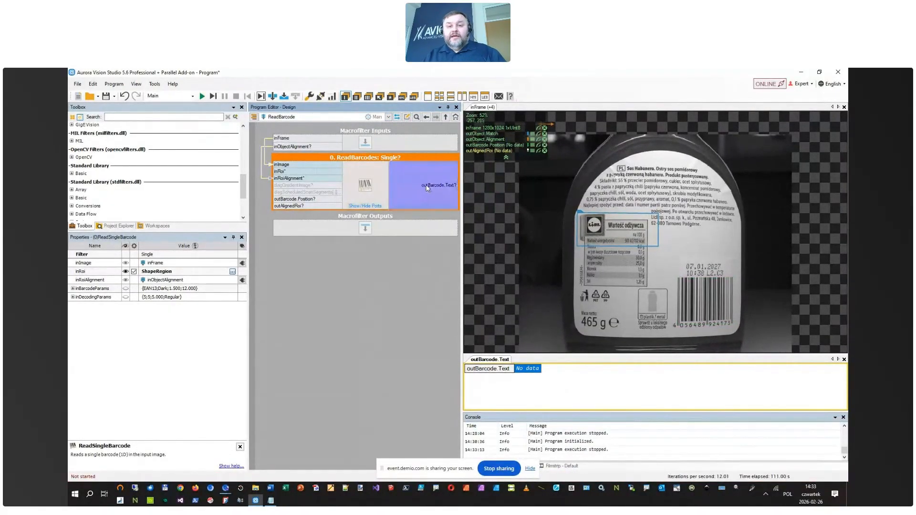
drag(445, 193, 406, 229)
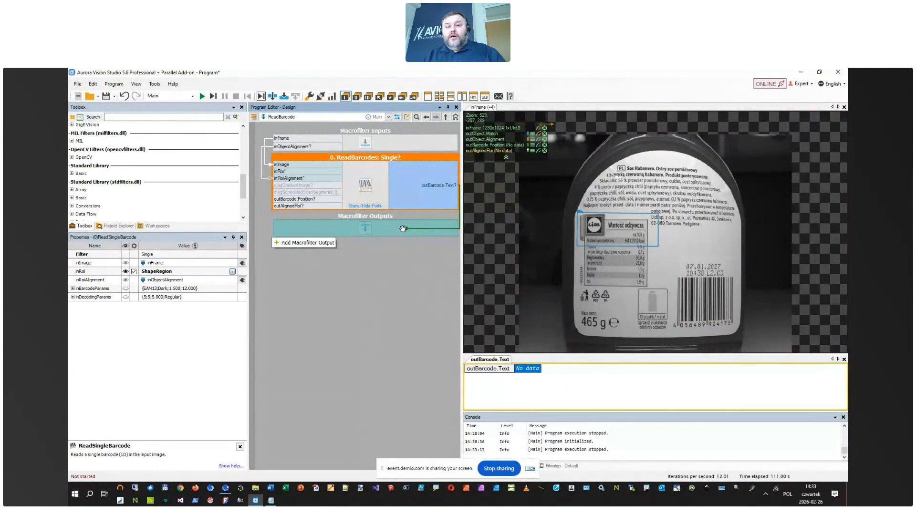
drag(403, 229, 404, 228)
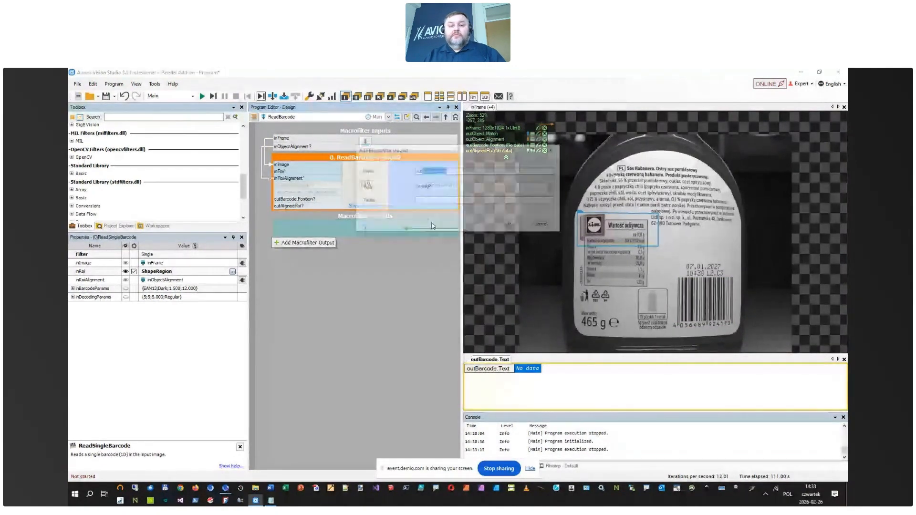
click(511, 224)
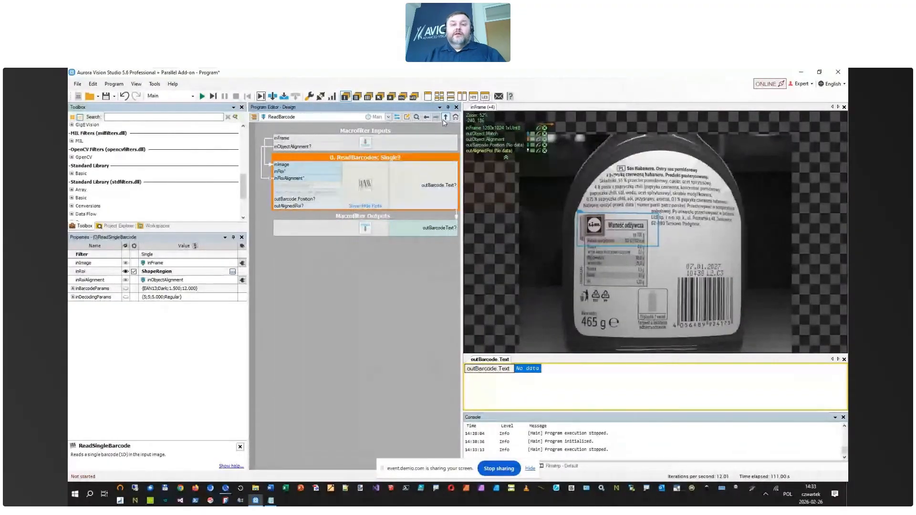
Step: Return to the Main macrofilter and open the DoOCR step for editing
click(446, 117)
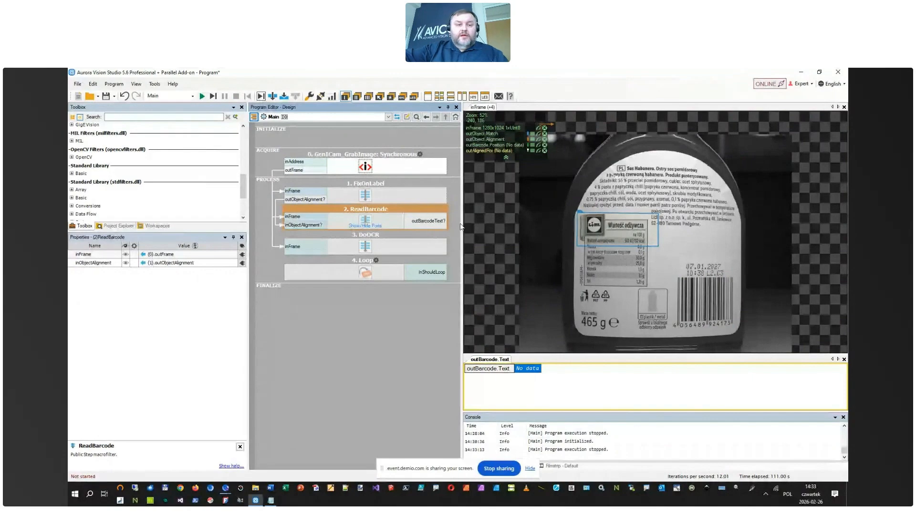
click(412, 248)
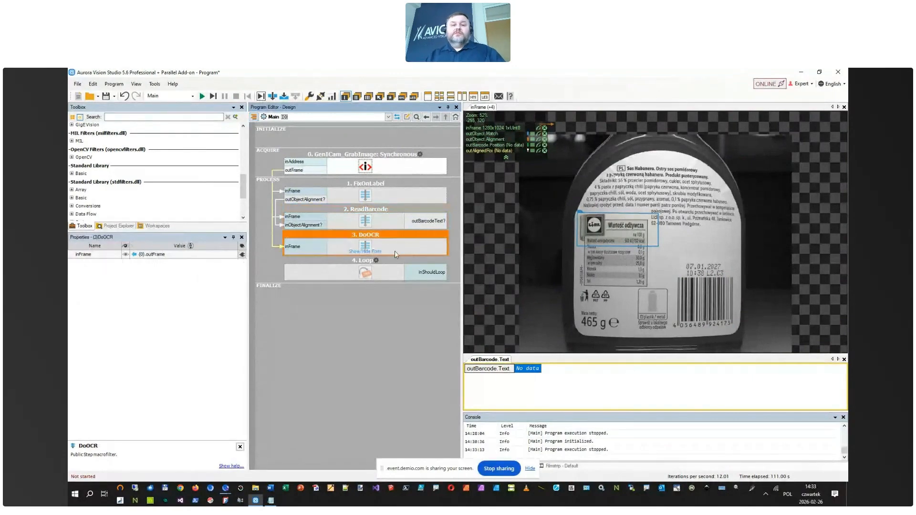
double_click(404, 249)
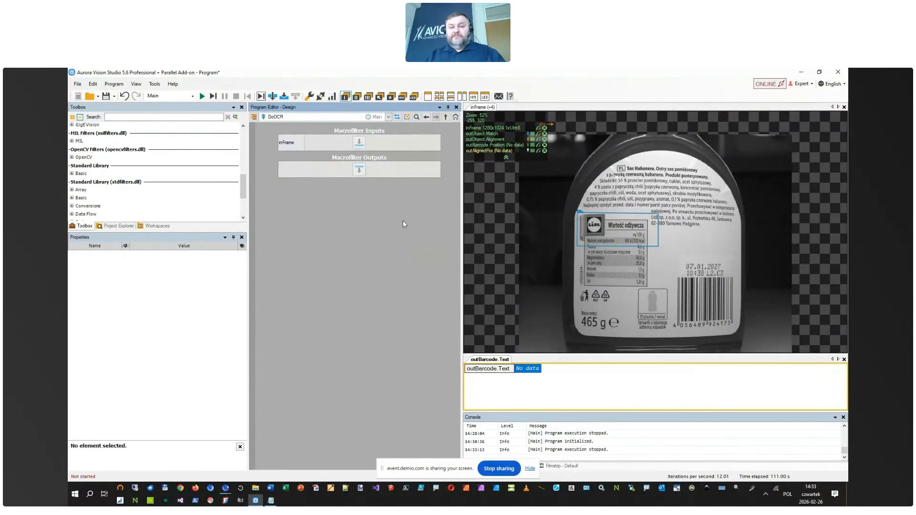
click(447, 117)
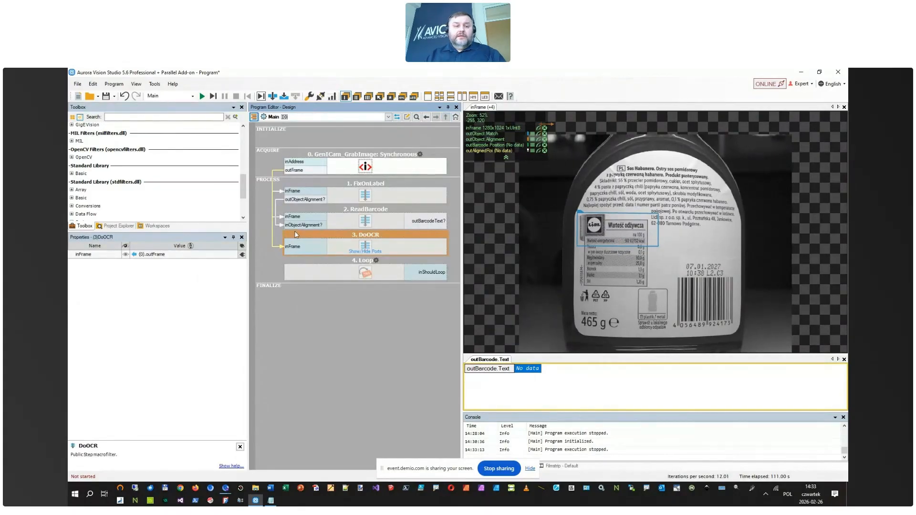
click(312, 251)
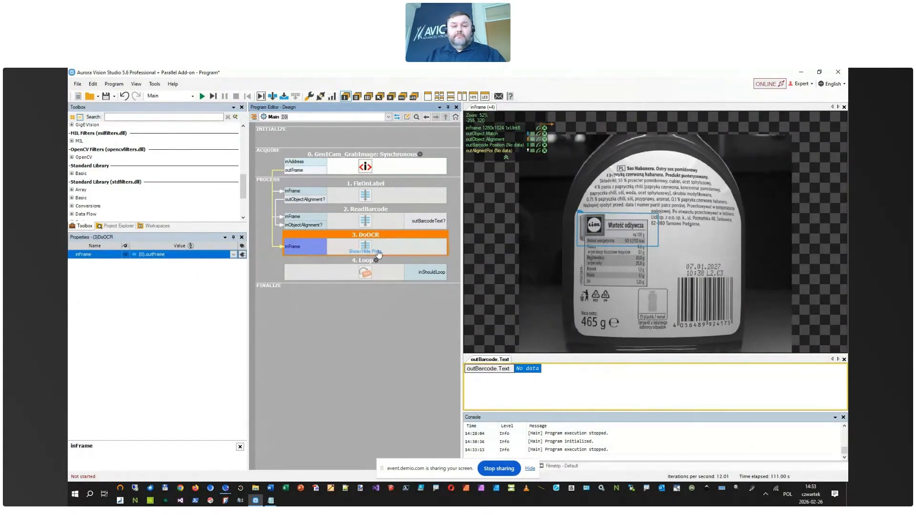
double_click(404, 250)
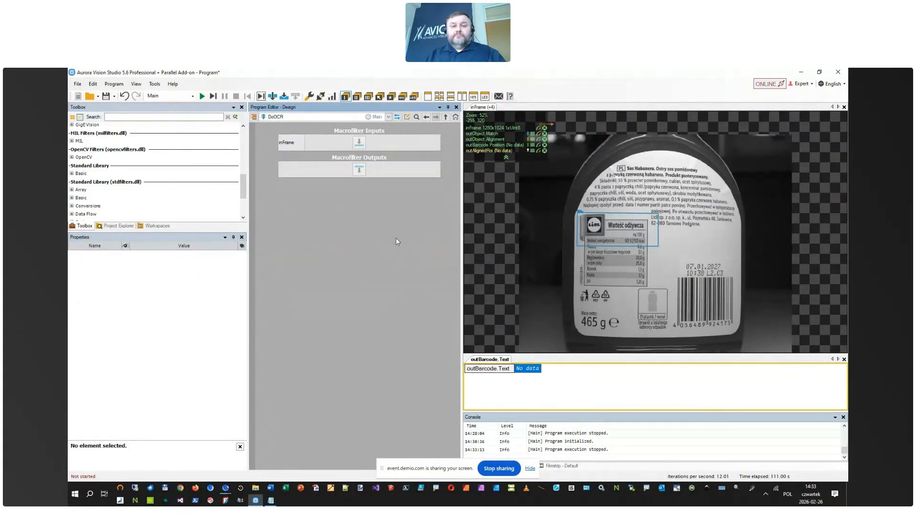
Step: Insert a DL_ReadCharacters filter in DoOCR and connect the macrofilter input inFrame to its inImage
double_click(411, 163)
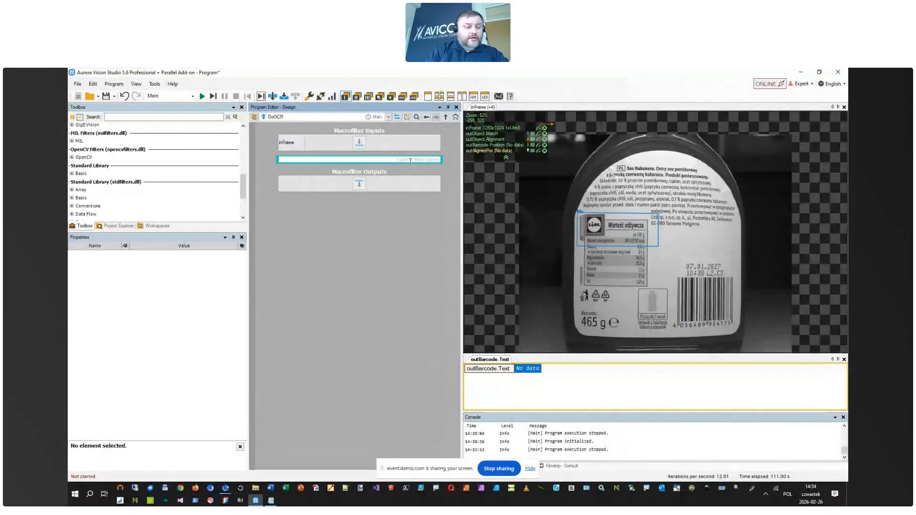
text(DL)
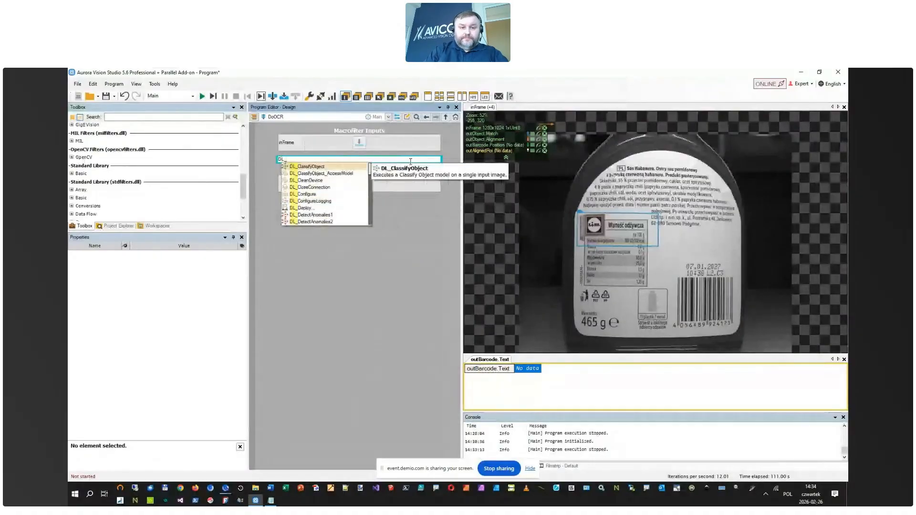
text(_rea)
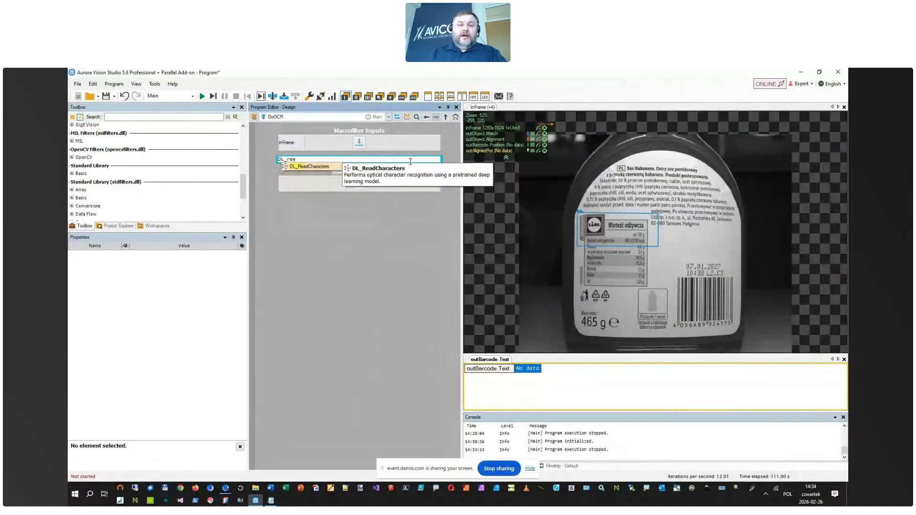
click(337, 169)
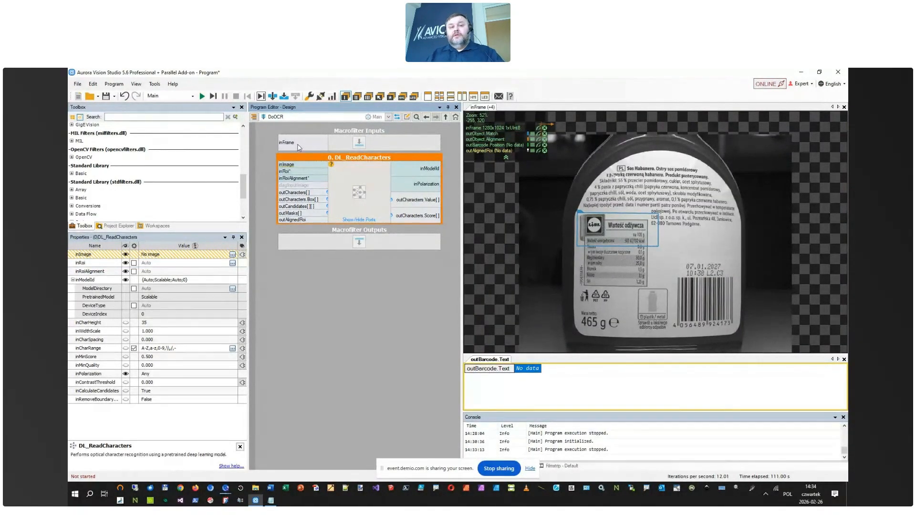
drag(304, 144, 302, 164)
click(350, 174)
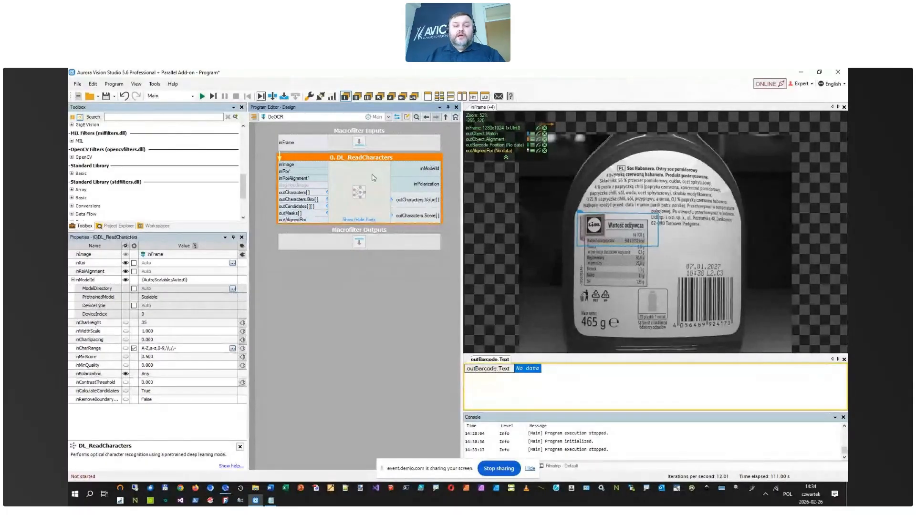
Step: In Main, connect FixOnLabel's outObjectAlignment to DoOCR through a new macrofilter input named inObjectAlignment of type CoordinateSystem2D?
click(444, 118)
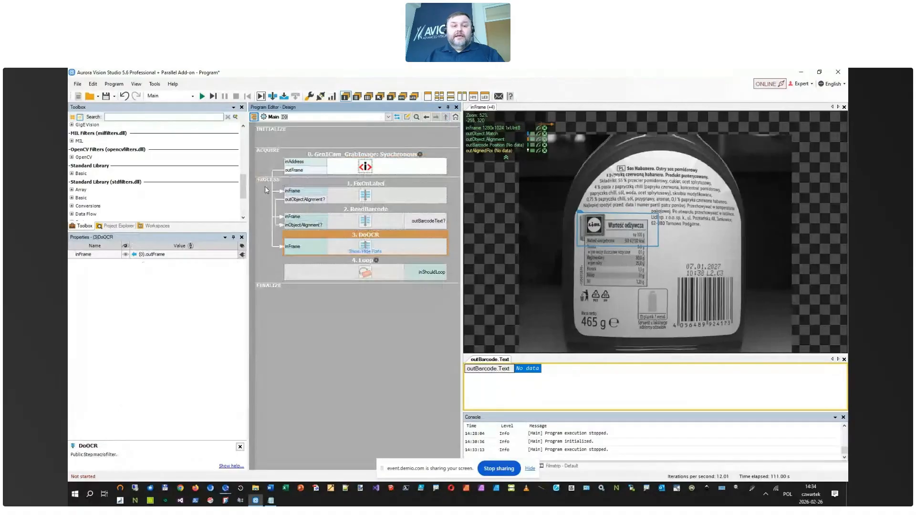
click(311, 201)
drag(312, 200, 345, 247)
click(394, 251)
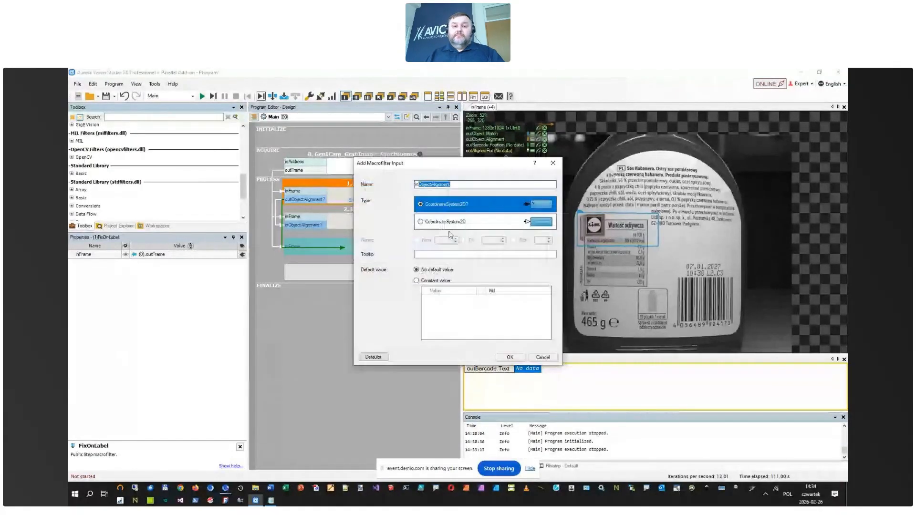
click(511, 357)
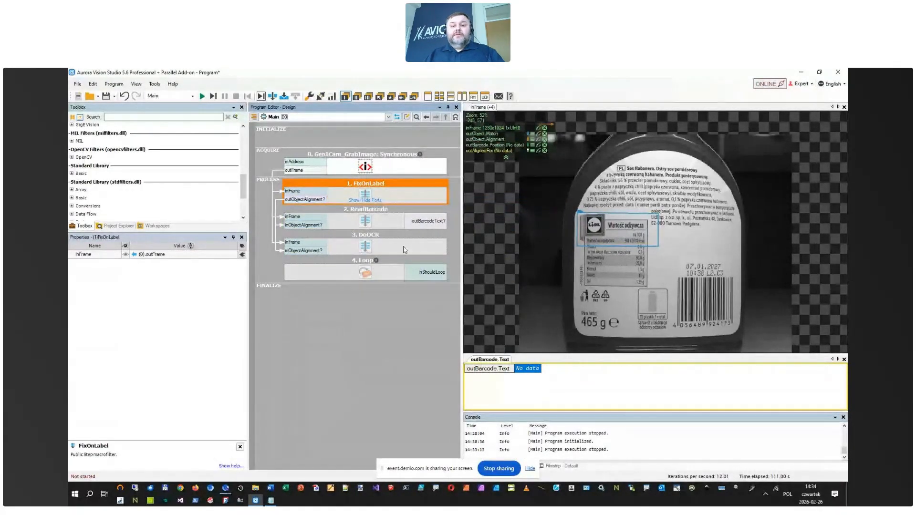
Step: Open the DoOCR macrofilter and connect its inObjectAlignment input to inRoiAlignment of DL_ReadCharacters
double_click(365, 246)
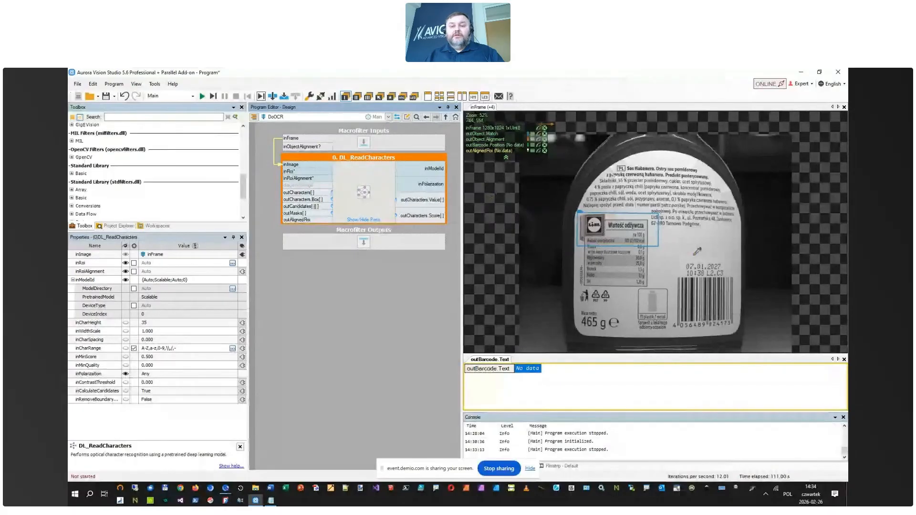
scroll(745, 285, up, 3)
scroll(716, 279, up, 2)
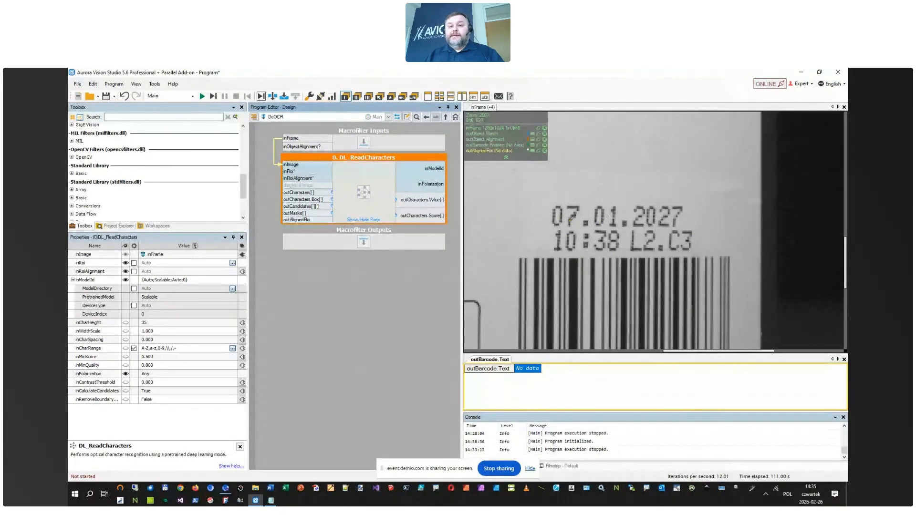
scroll(593, 227, up, 1)
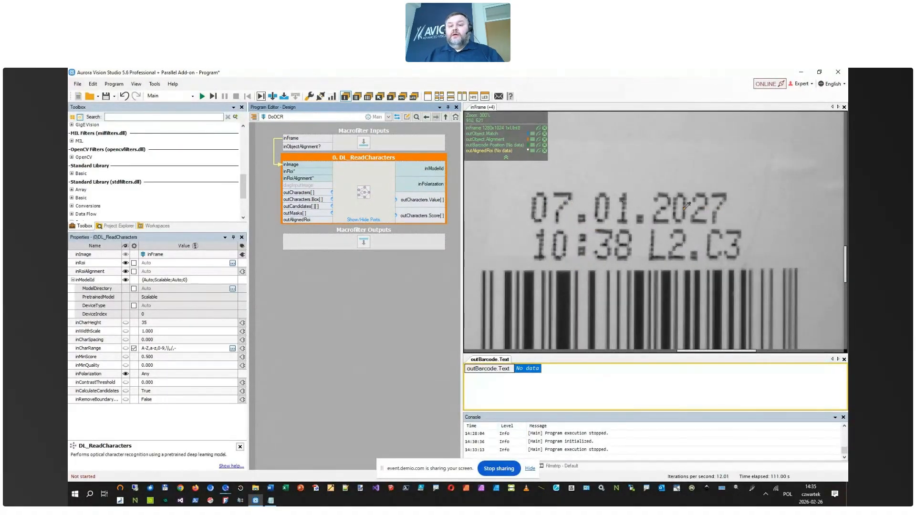
scroll(673, 208, down, 1)
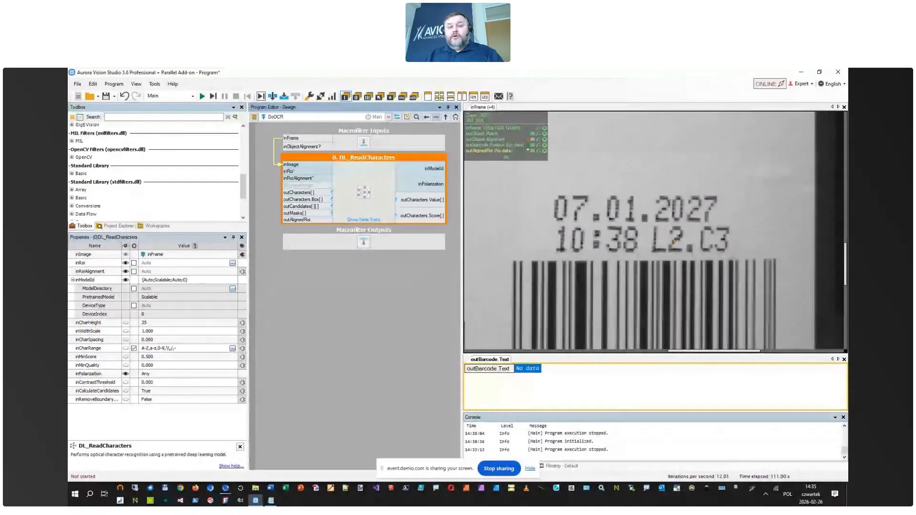
click(229, 263)
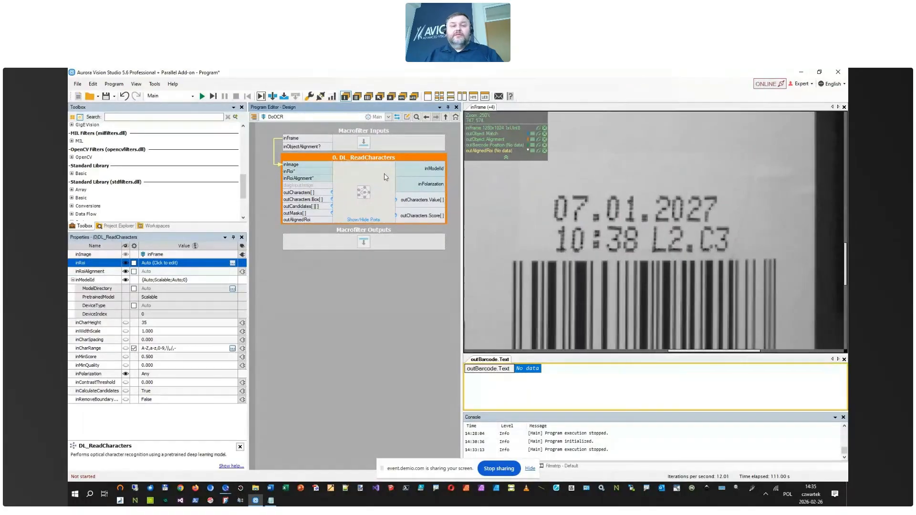
click(313, 172)
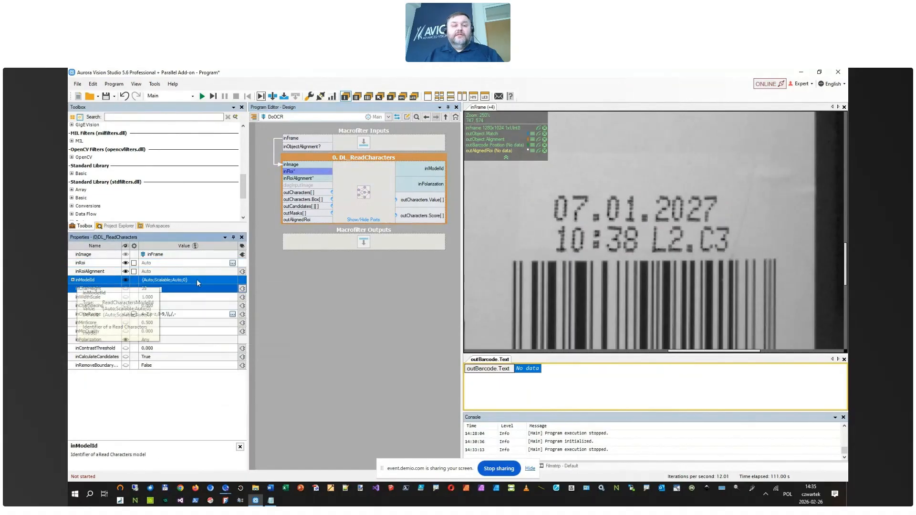
click(352, 173)
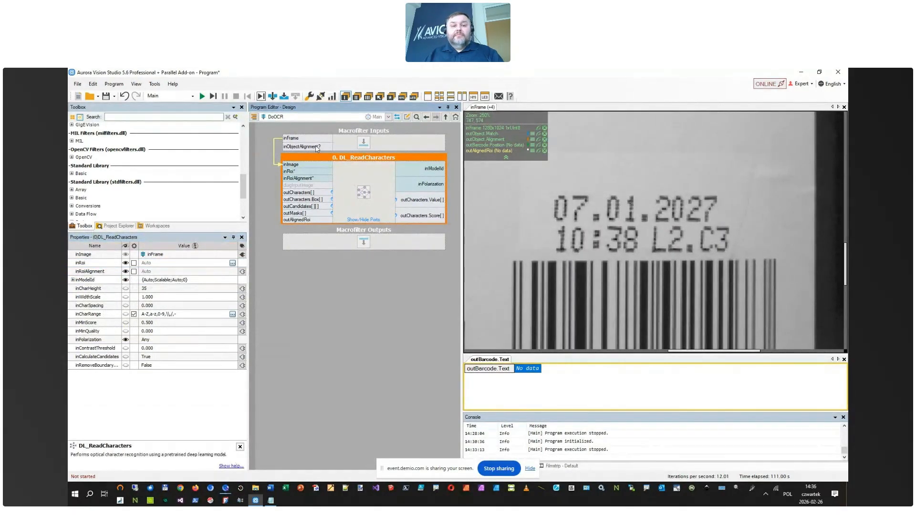
drag(316, 148, 300, 178)
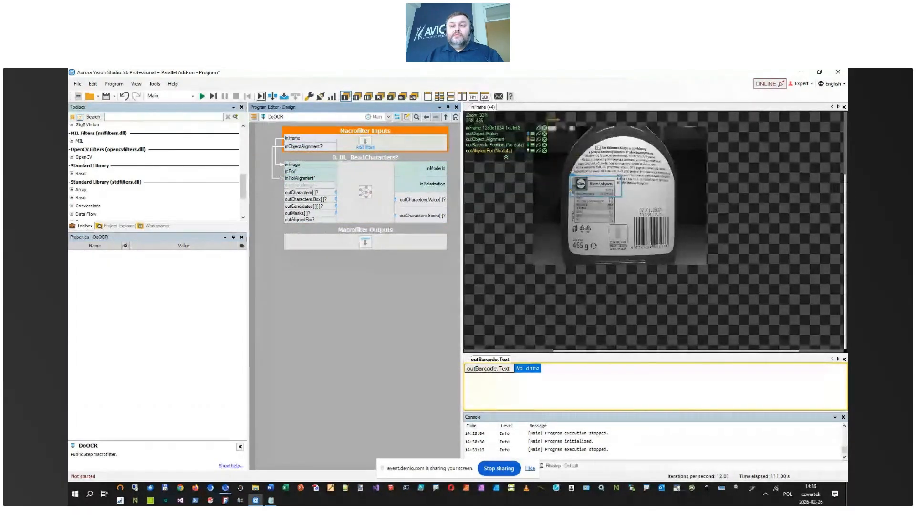
scroll(742, 270, up, 8)
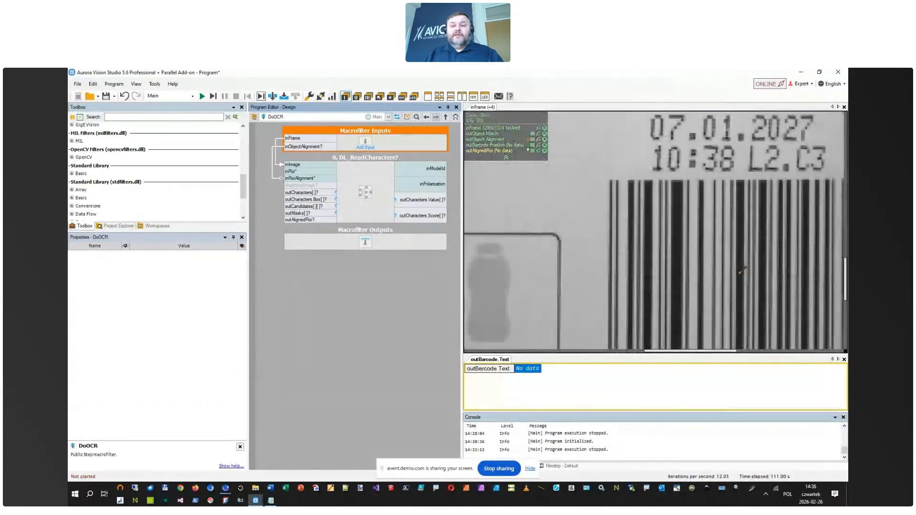
scroll(739, 273, down, 2)
click(743, 278)
scroll(790, 228, up, 2)
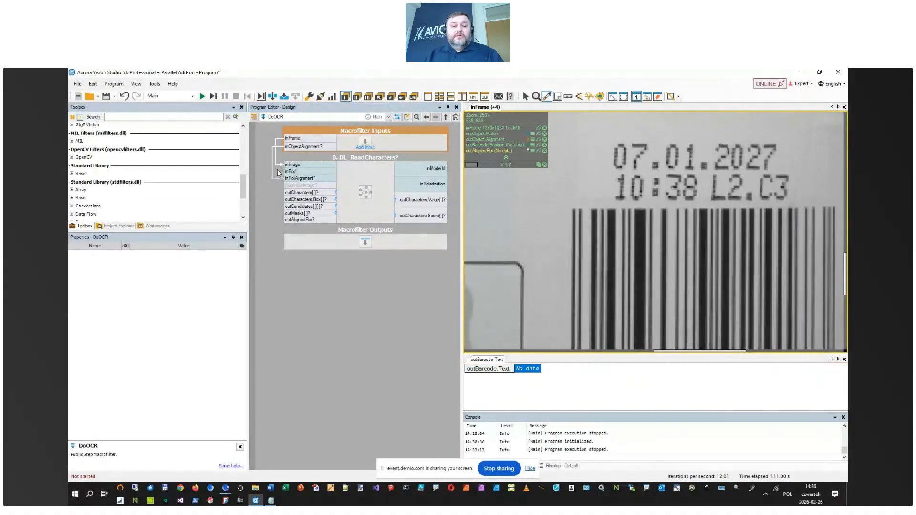
click(350, 173)
click(327, 172)
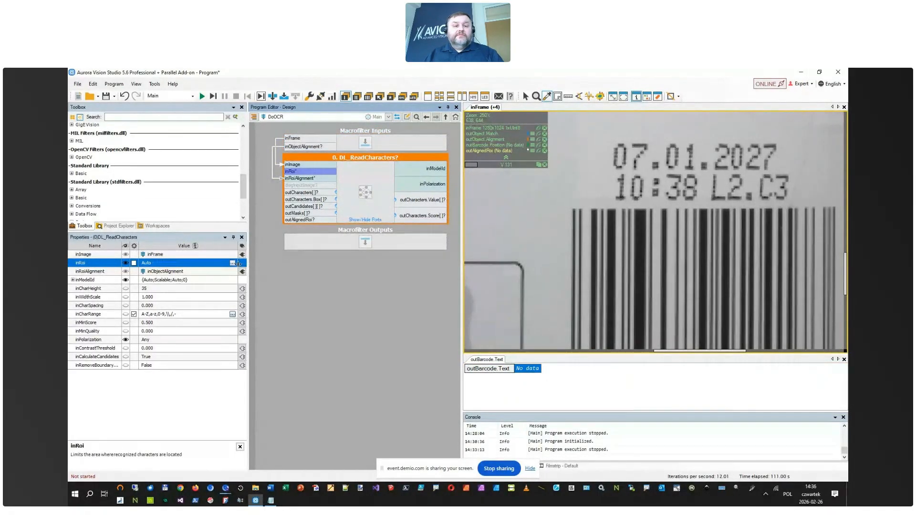
click(233, 263)
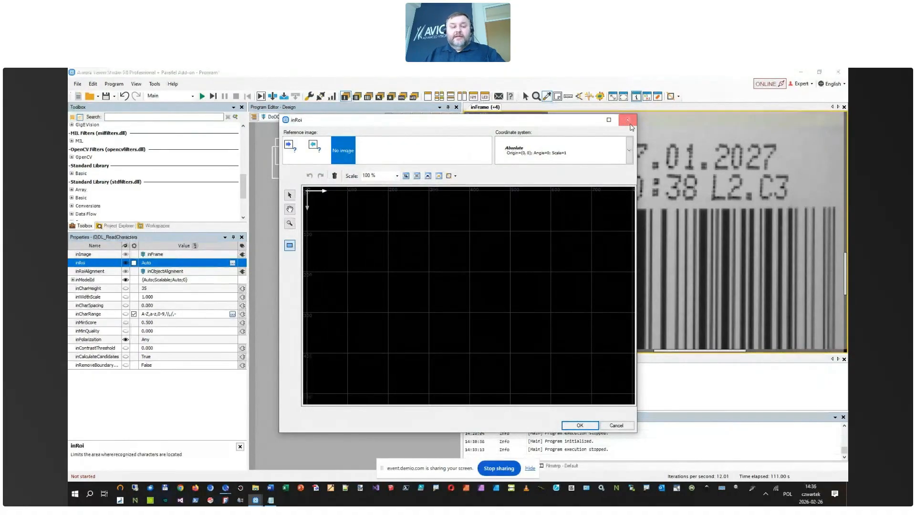
click(629, 122)
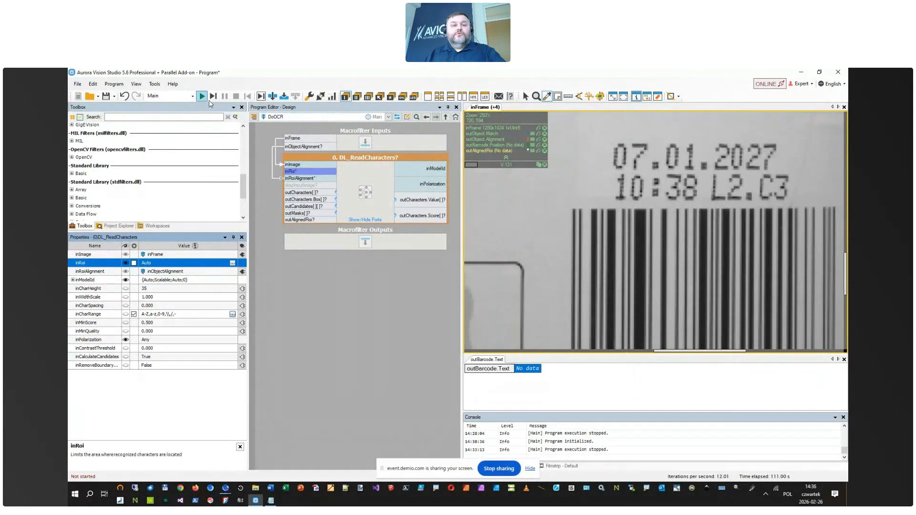
Step: Run the program until the bottle label is grabbed from the camera, and stop it to keep that frame as reference image
click(214, 96)
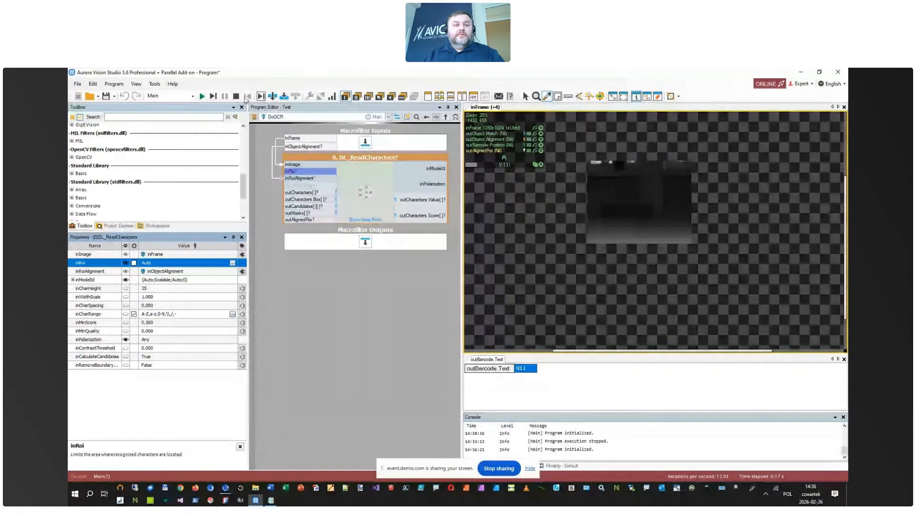
click(202, 96)
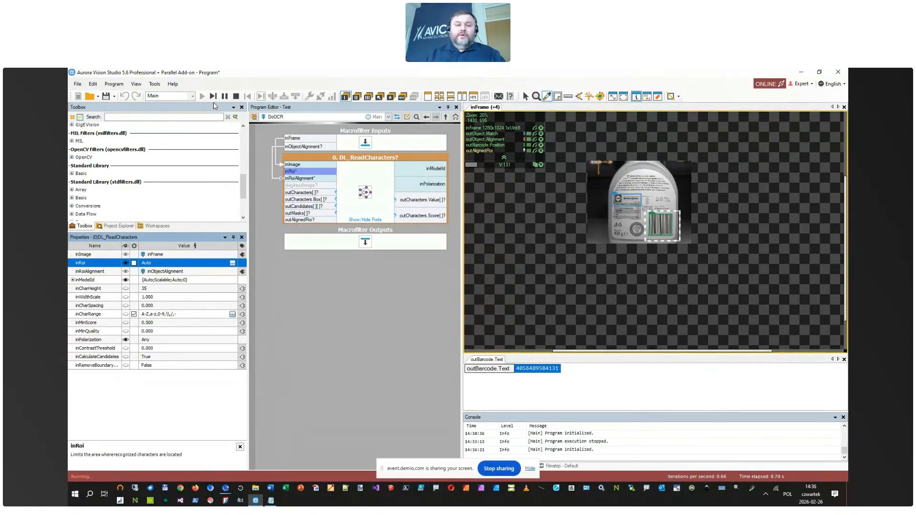
click(236, 96)
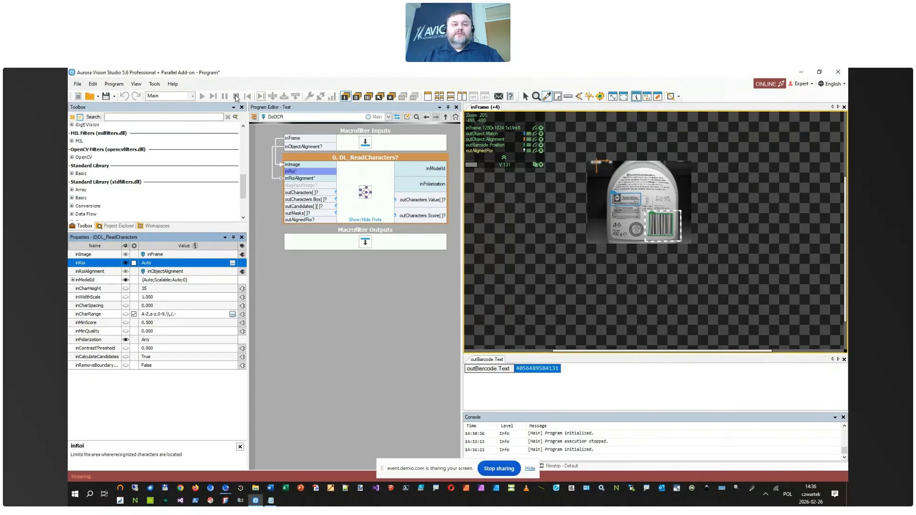
Step: Set the inRoi of DL_ReadCharacters to a rectangle about 267 px wide, starting near (827, 408), around the printed date and lot code
click(366, 182)
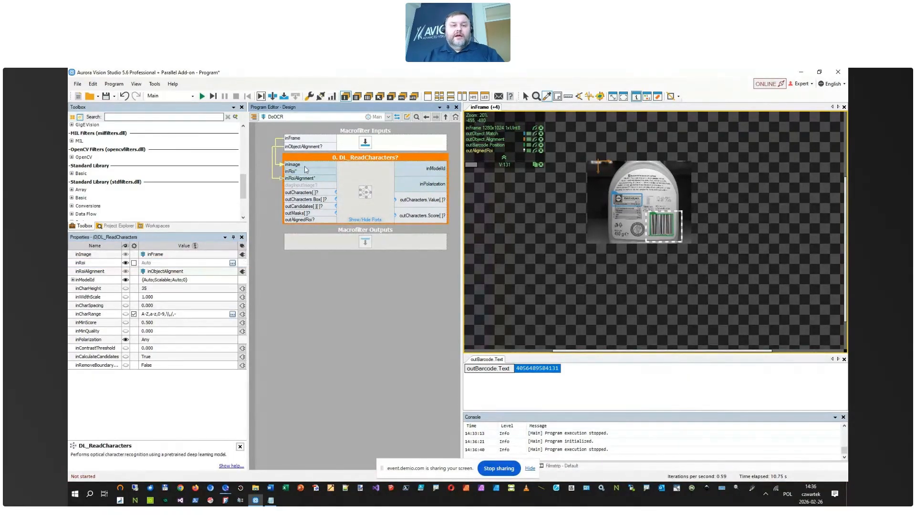
click(212, 271)
click(225, 263)
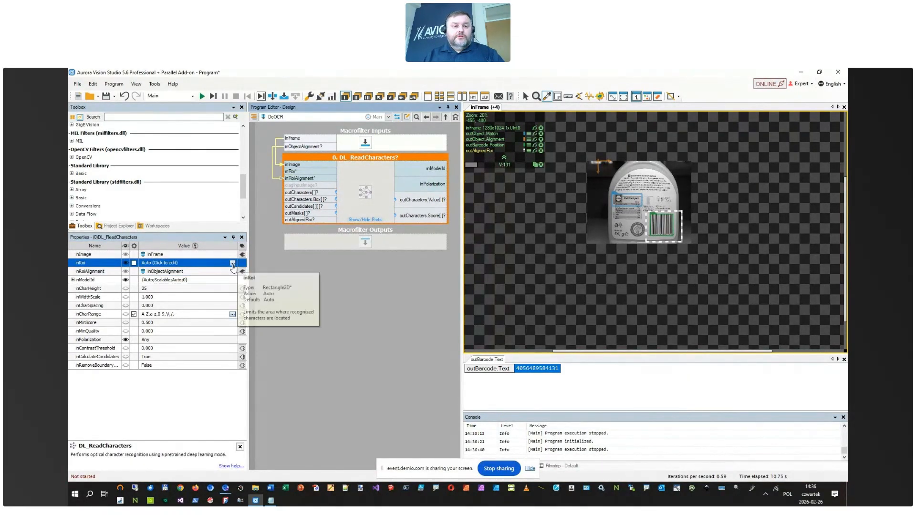
click(233, 263)
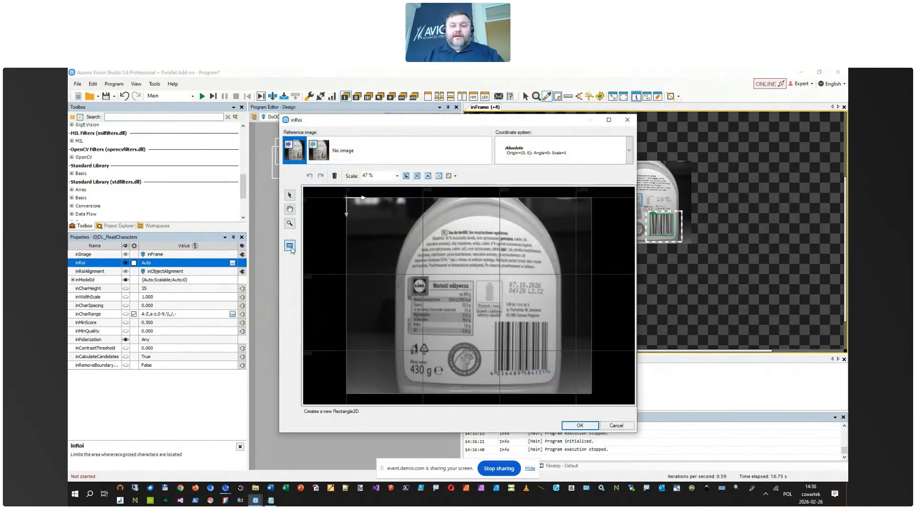
scroll(565, 314, up, 5)
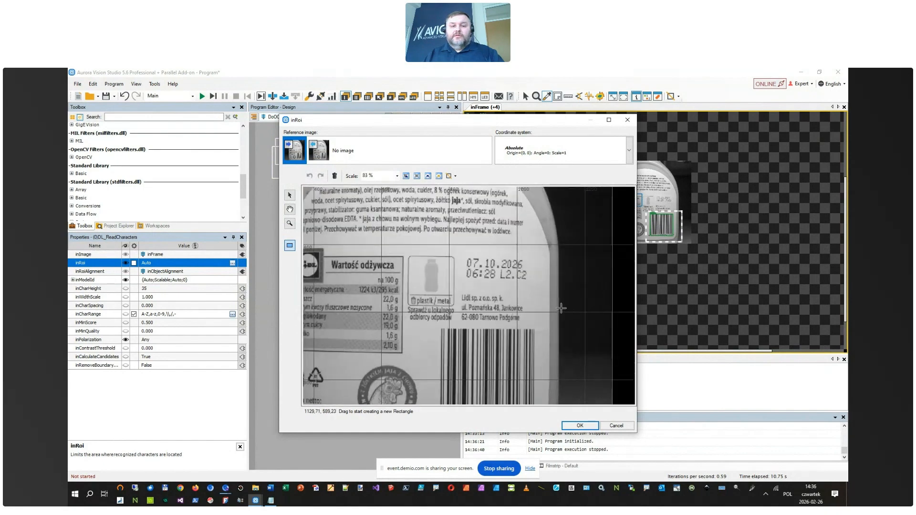
scroll(555, 304, up, 1)
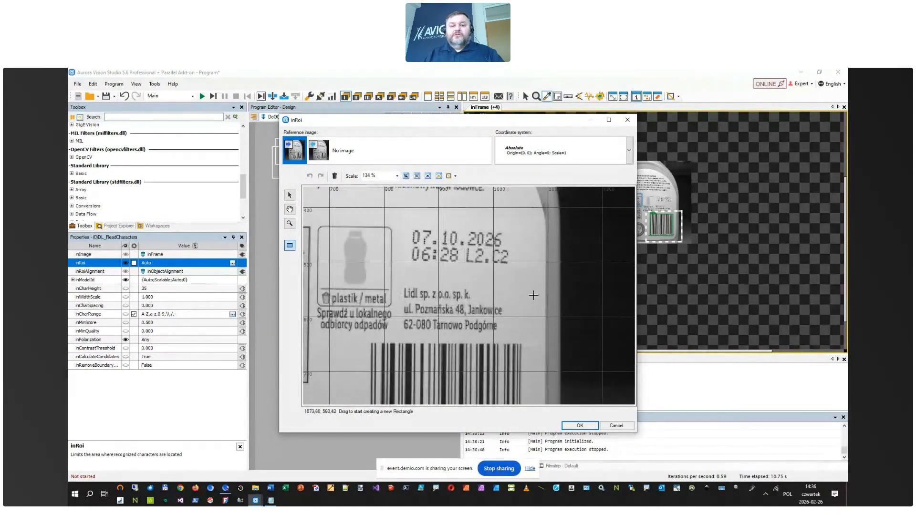
scroll(531, 293, up, 1)
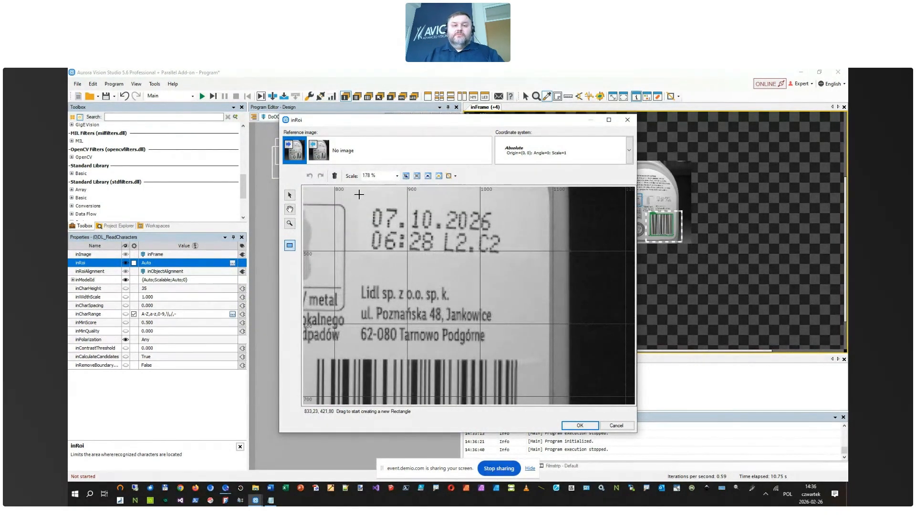
scroll(358, 193, down, 1)
mouse_move(359, 190)
mouse_down()
mouse_move(386, 211)
mouse_move(487, 251)
mouse_move(527, 257)
mouse_move(519, 258)
mouse_up()
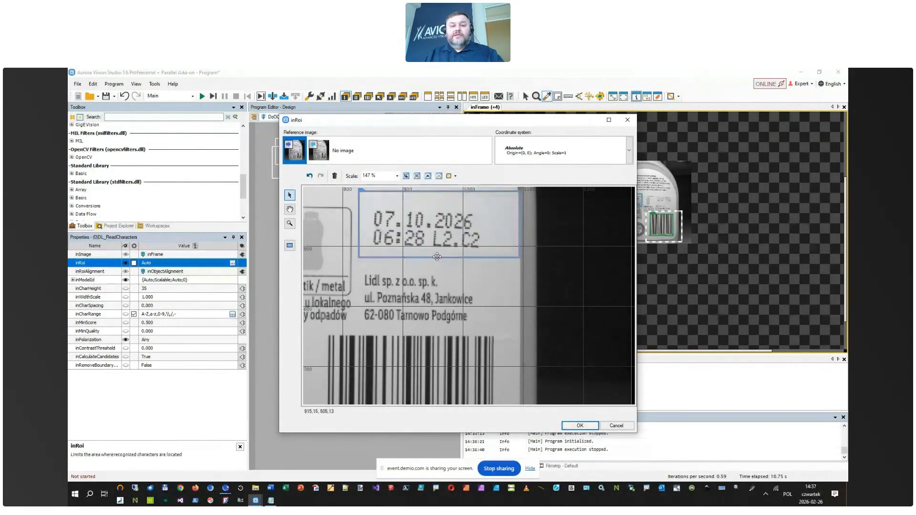
scroll(471, 269, down, 5)
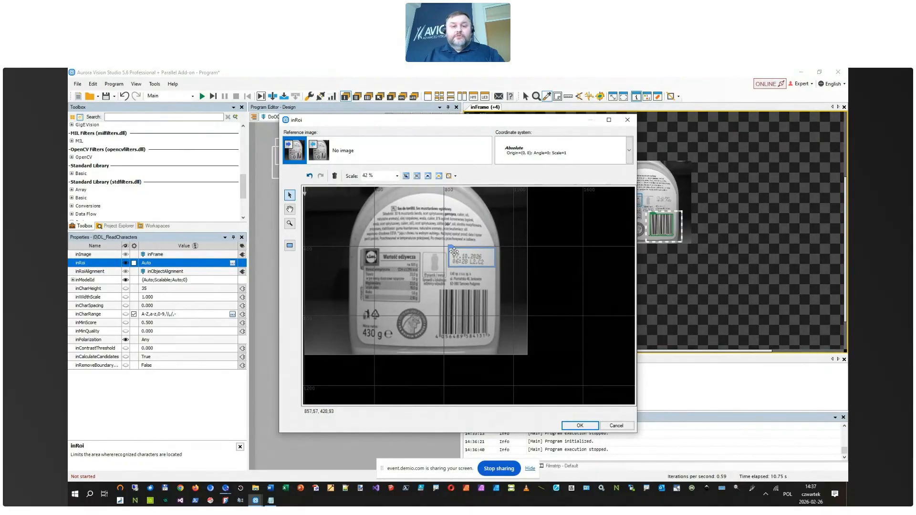
scroll(474, 265, up, 2)
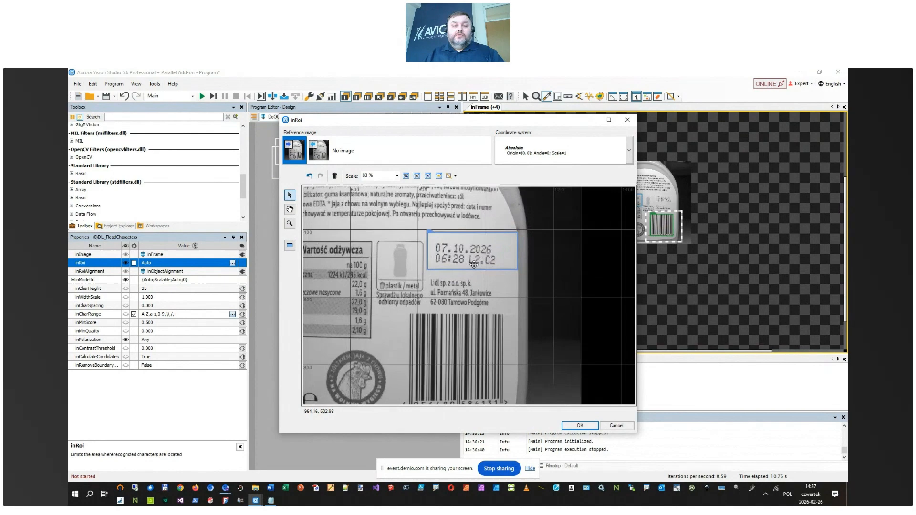
scroll(473, 265, up, 1)
scroll(425, 235, up, 1)
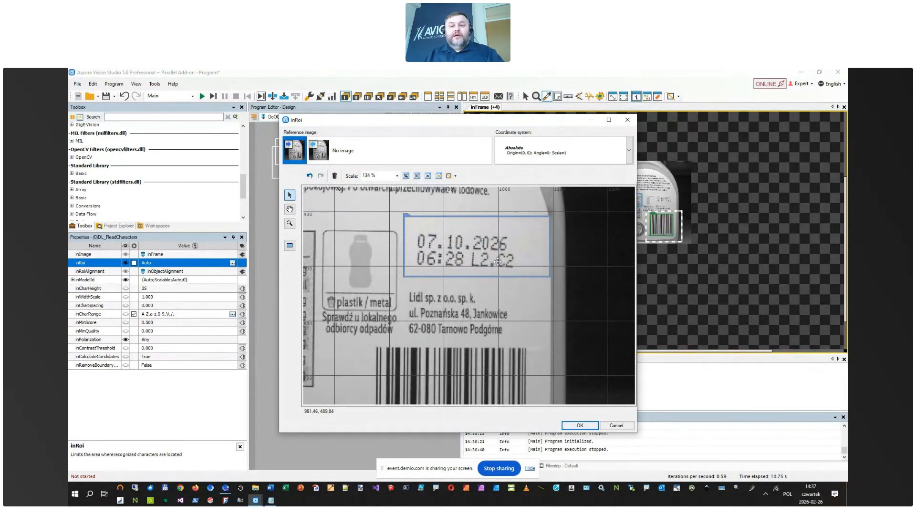
click(579, 427)
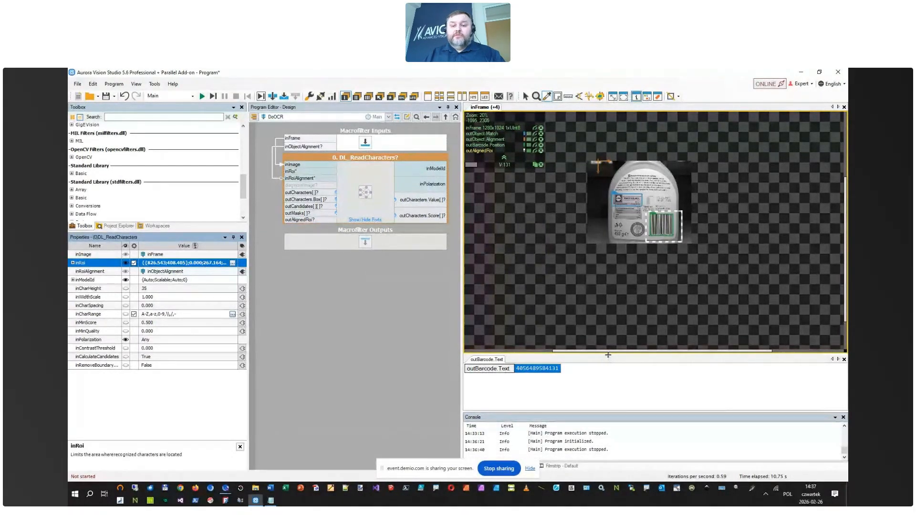
Step: Enlarge the lower data preview, run the program and overlay outCharacters on the inFrame image preview
drag(608, 355, 611, 285)
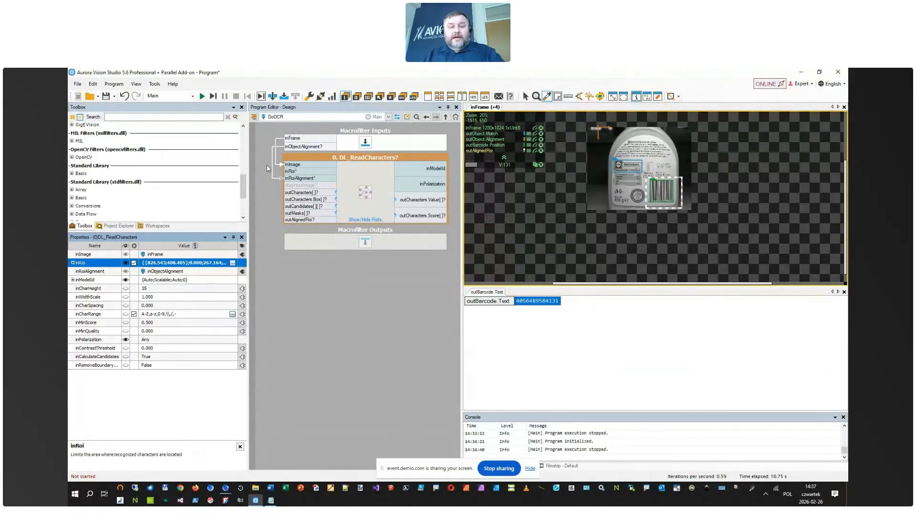
key(F5)
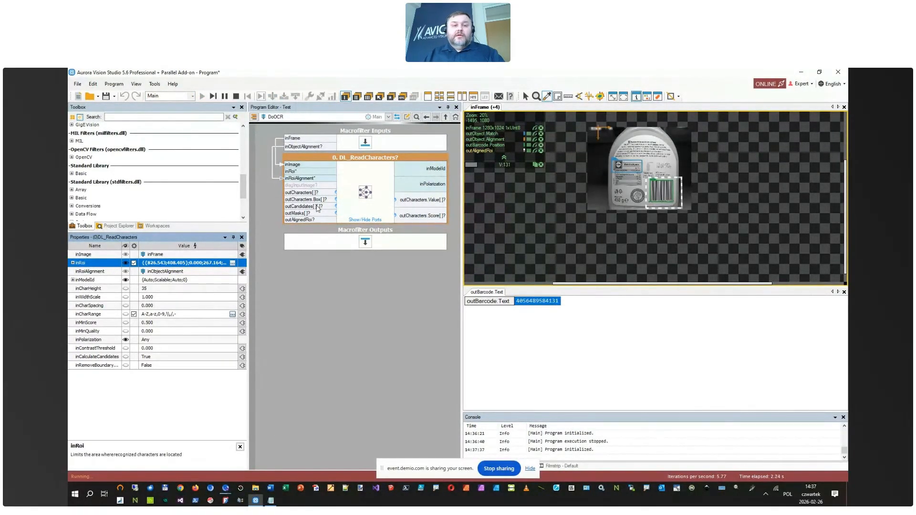
drag(306, 192, 629, 193)
scroll(525, 164, up, 8)
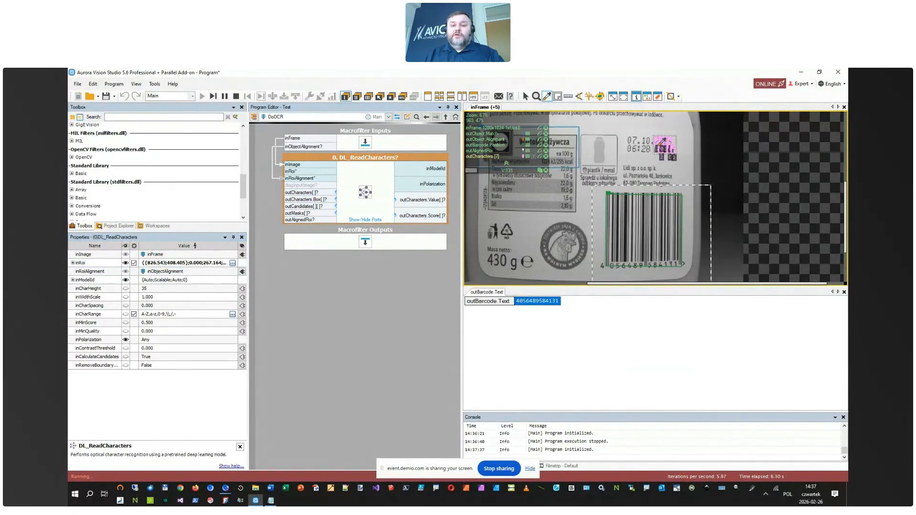
scroll(647, 136, down, 1)
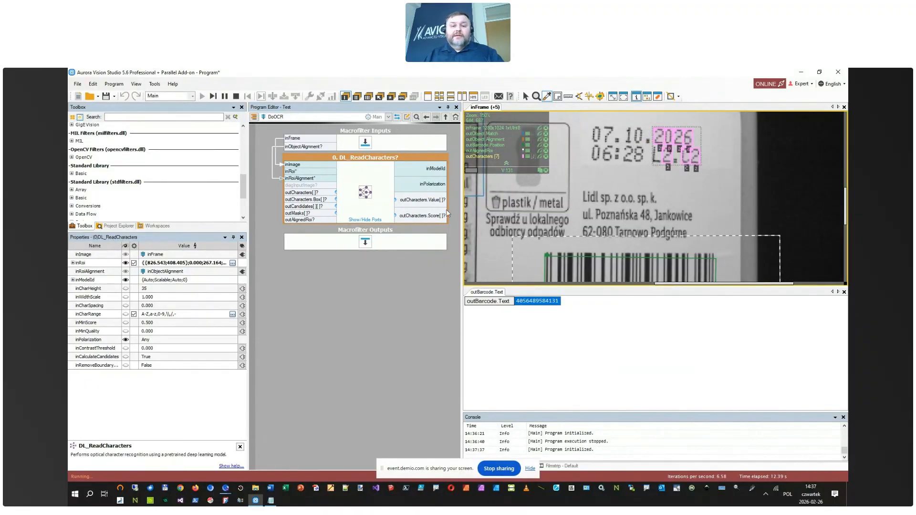
Step: Replace the barcode text preview with outCharacters.Value of DL_ReadCharacters and stop the program
click(844, 292)
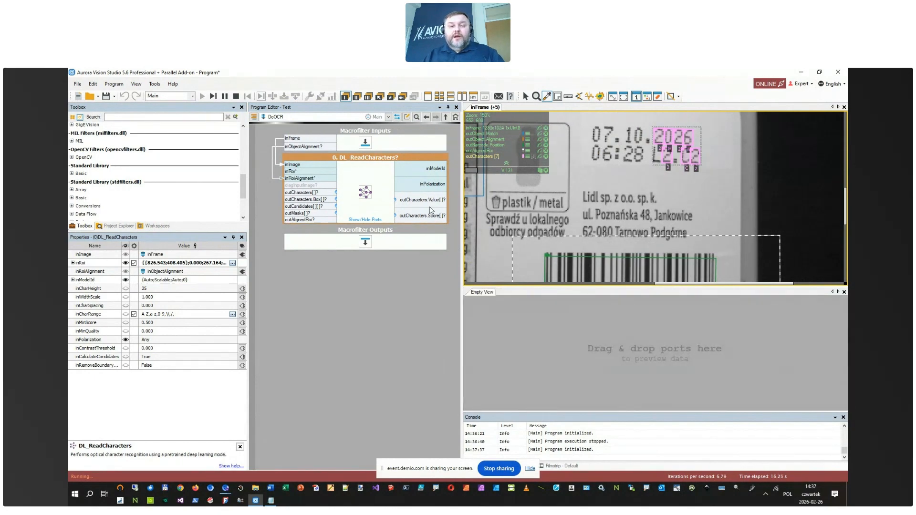
drag(432, 199, 568, 333)
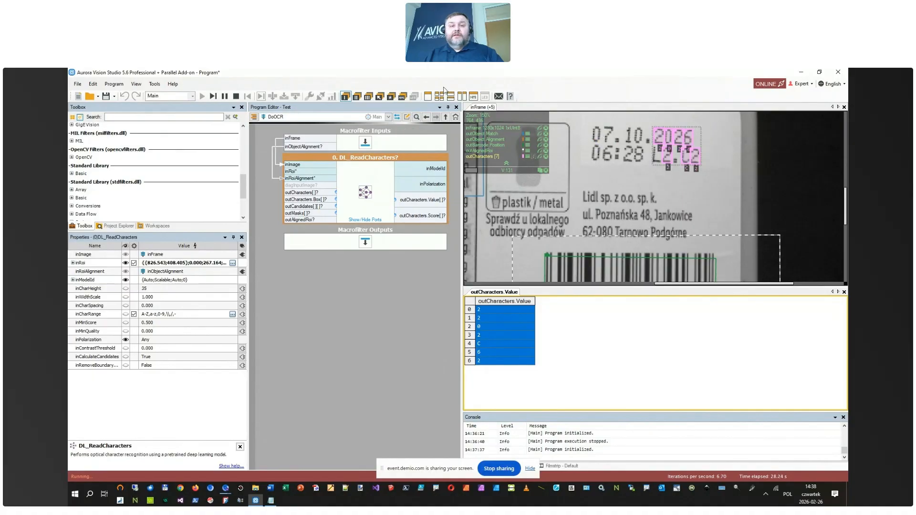
click(236, 96)
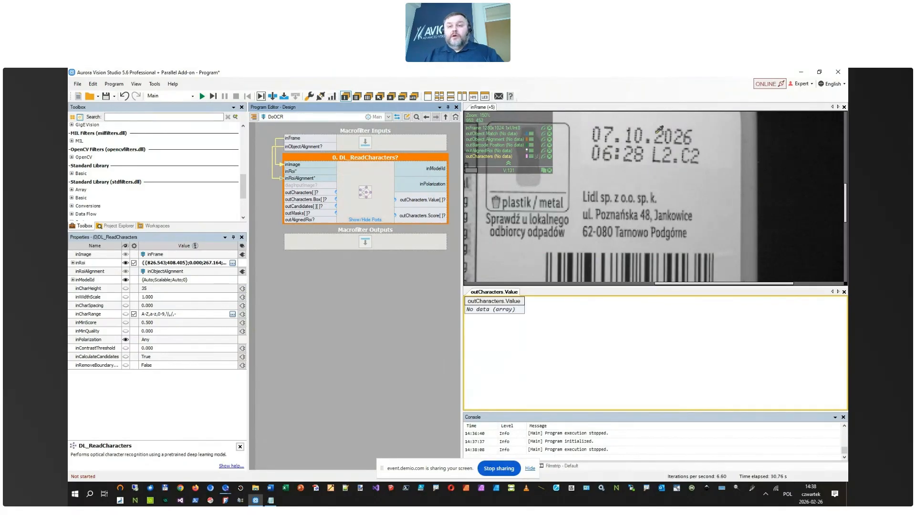
Step: Measure the height of several printed characters in both lines of the date and lot code in the inFrame preview
scroll(677, 129, up, 2)
scroll(677, 130, up, 2)
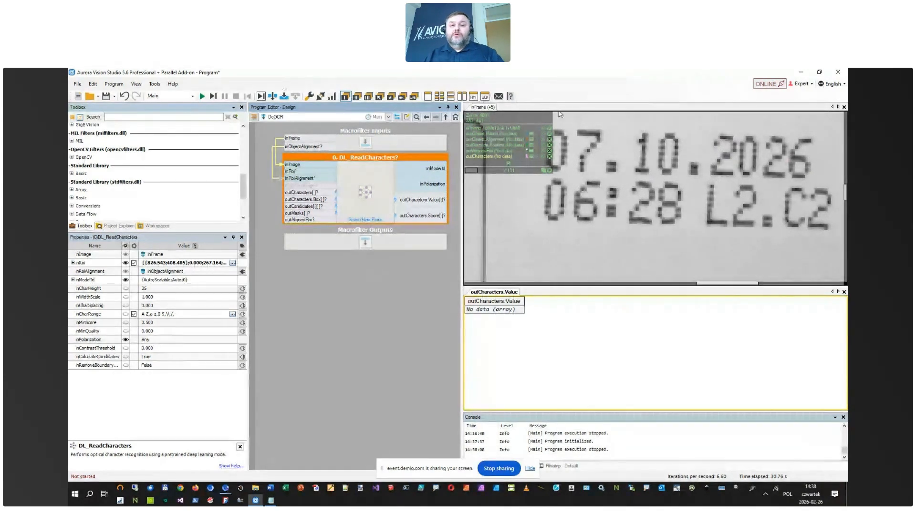
click(603, 133)
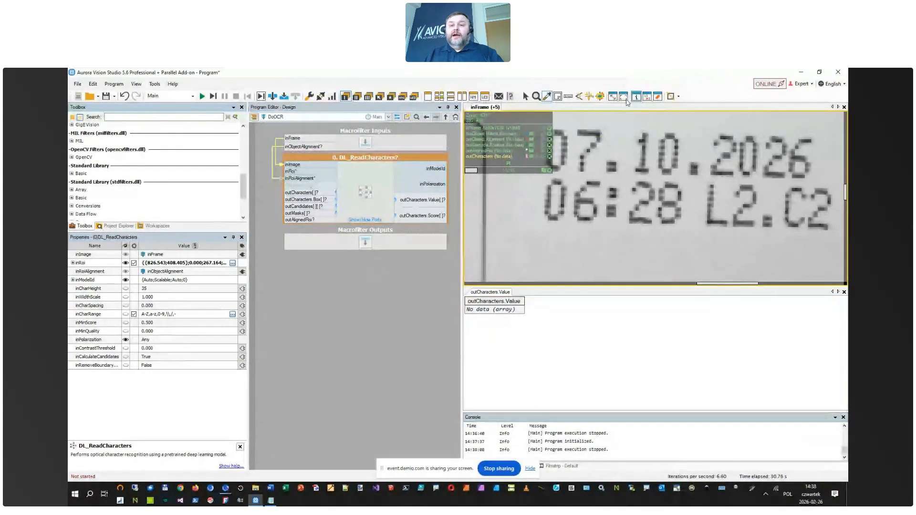
click(568, 97)
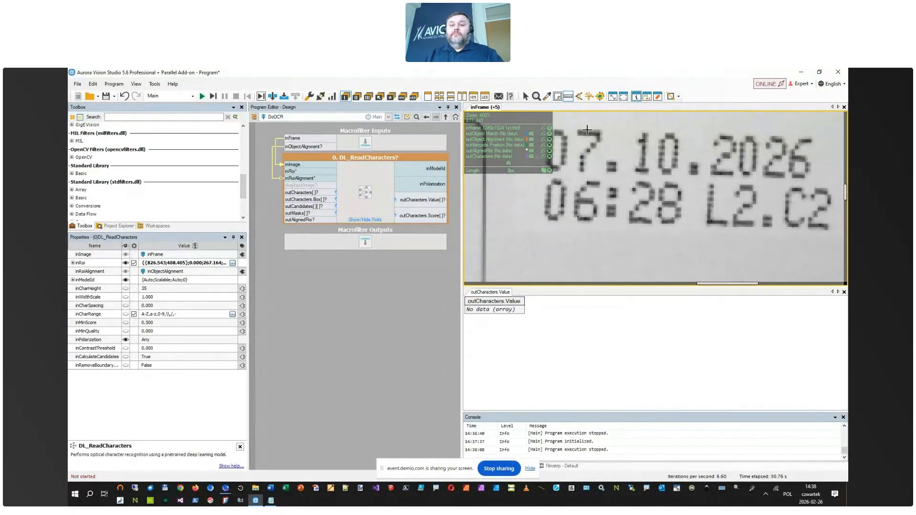
drag(586, 131, 585, 169)
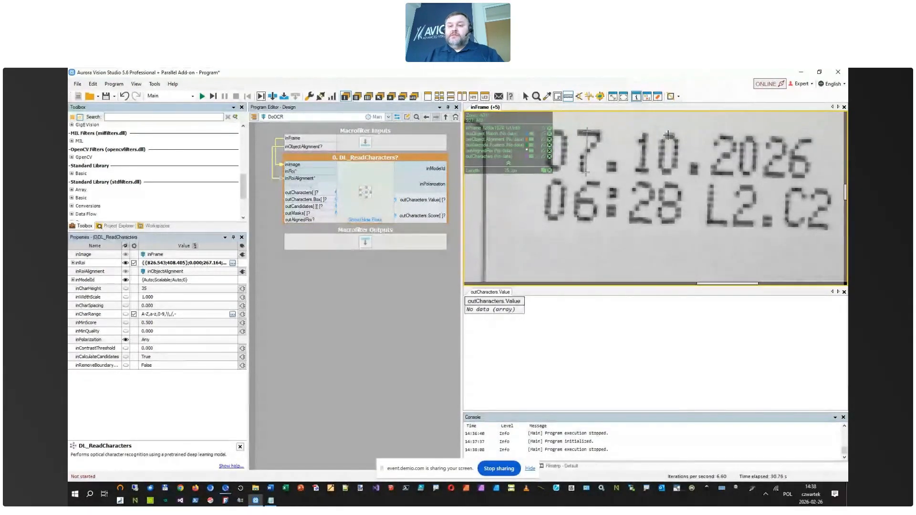
drag(668, 133, 667, 174)
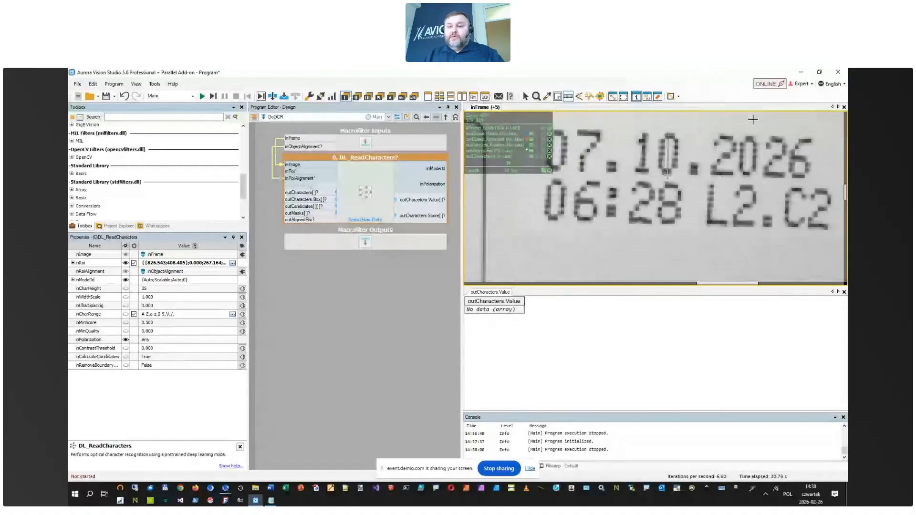
drag(779, 137, 778, 178)
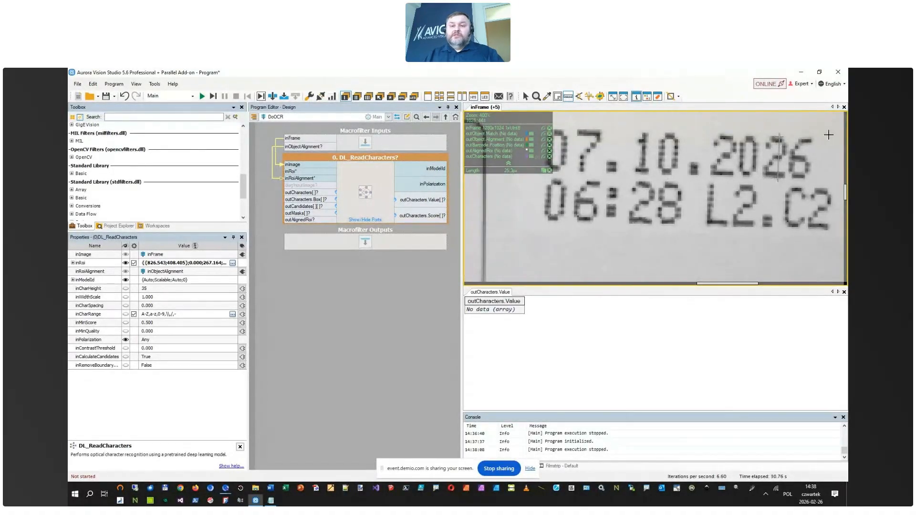
drag(589, 180, 586, 221)
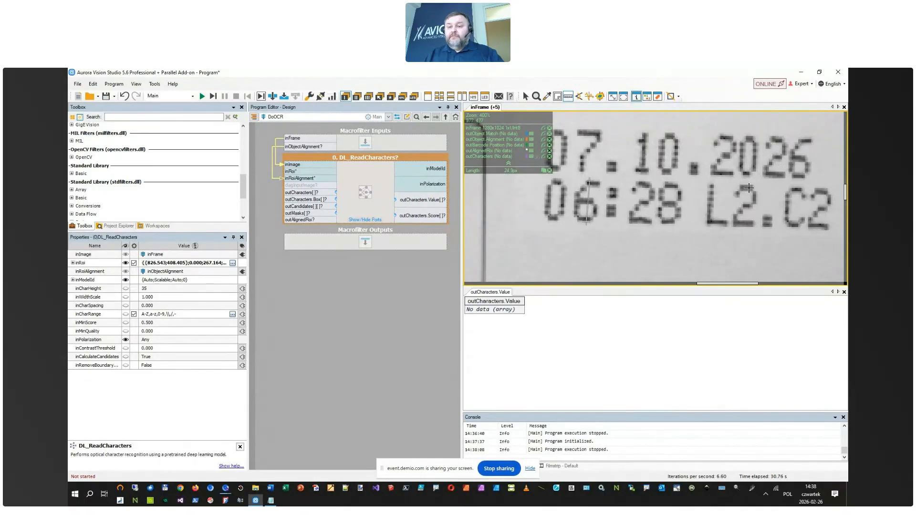
drag(746, 187, 744, 225)
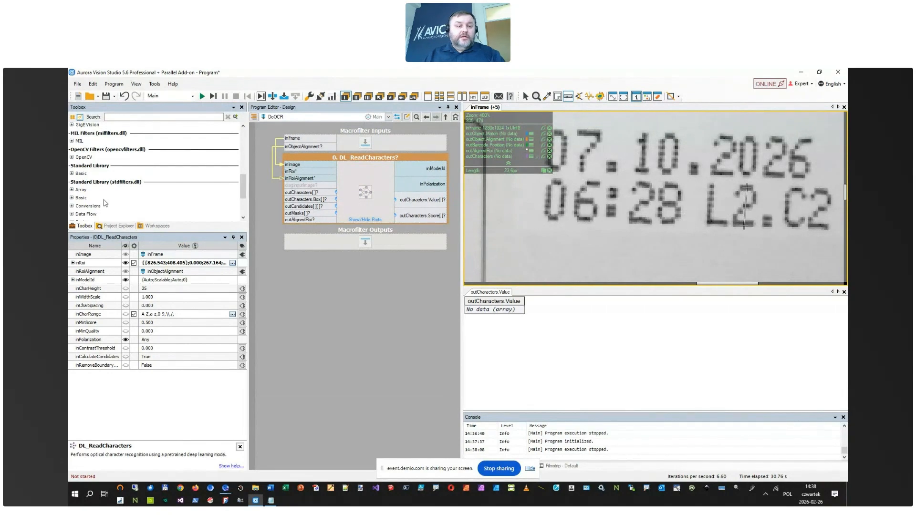
Step: Set inCharHeight of DL_ReadCharacters to 25
click(88, 289)
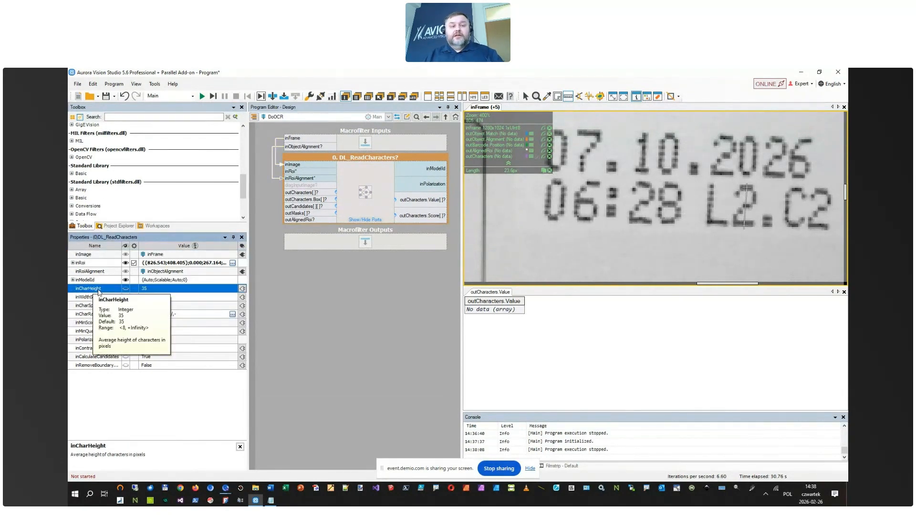
click(156, 289)
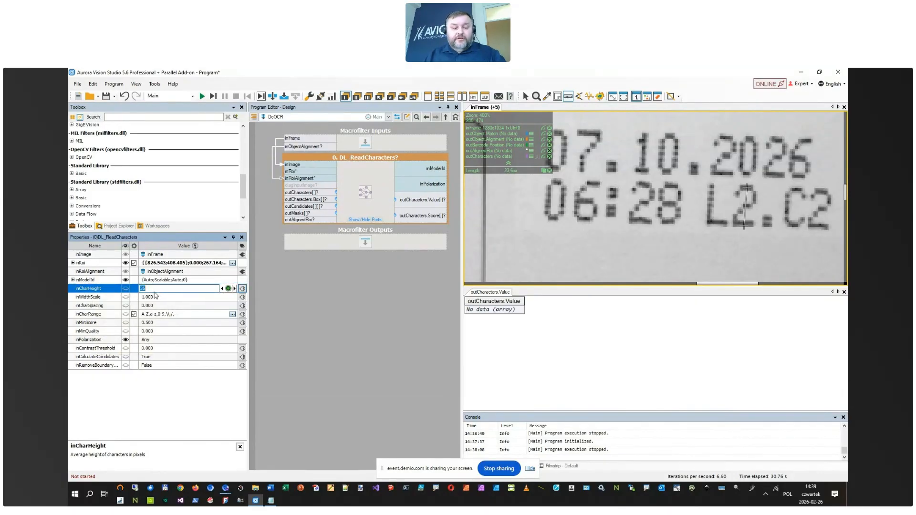
text(25)
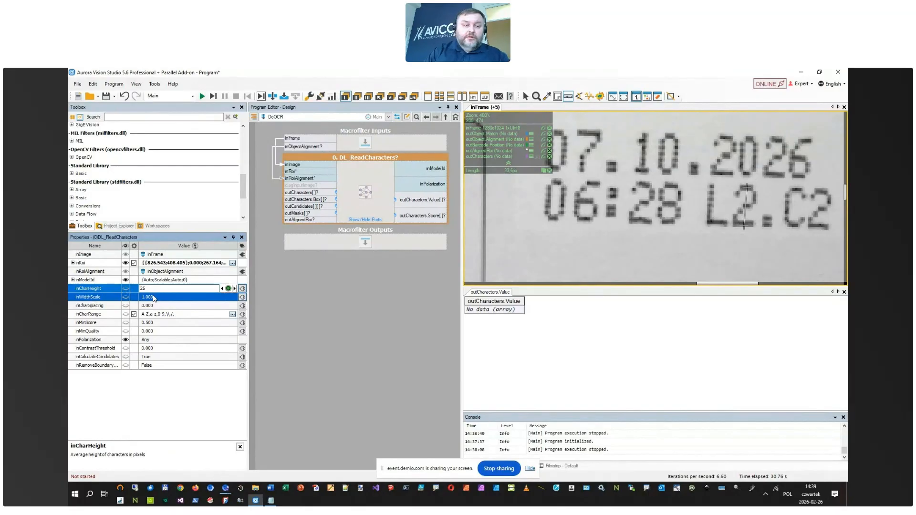
key(Return)
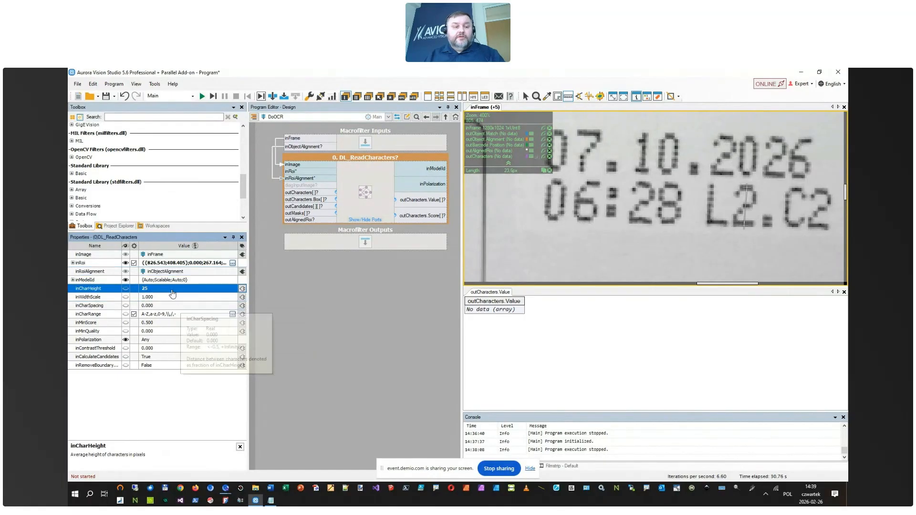
Step: Remove the lowercase a-z range from inCharRange of DL_ReadCharacters, keeping the A-Z and 0-9 ranges
click(362, 198)
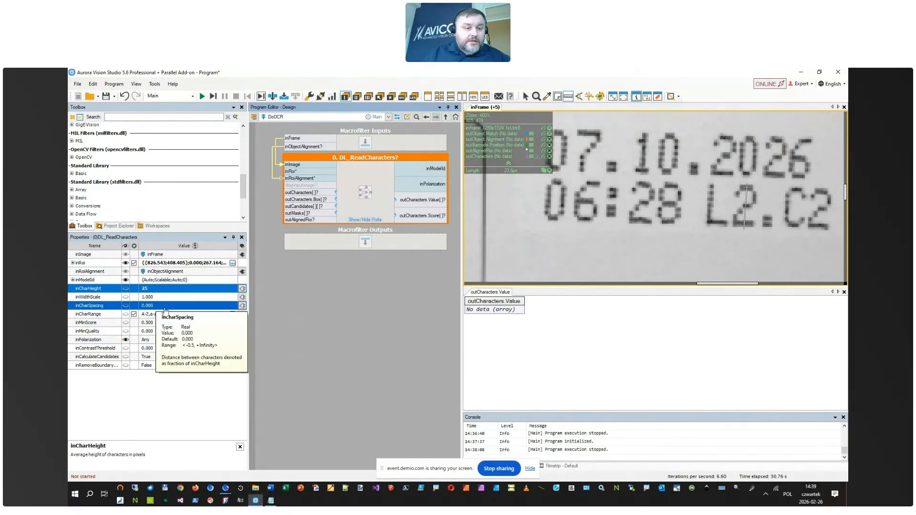
click(187, 316)
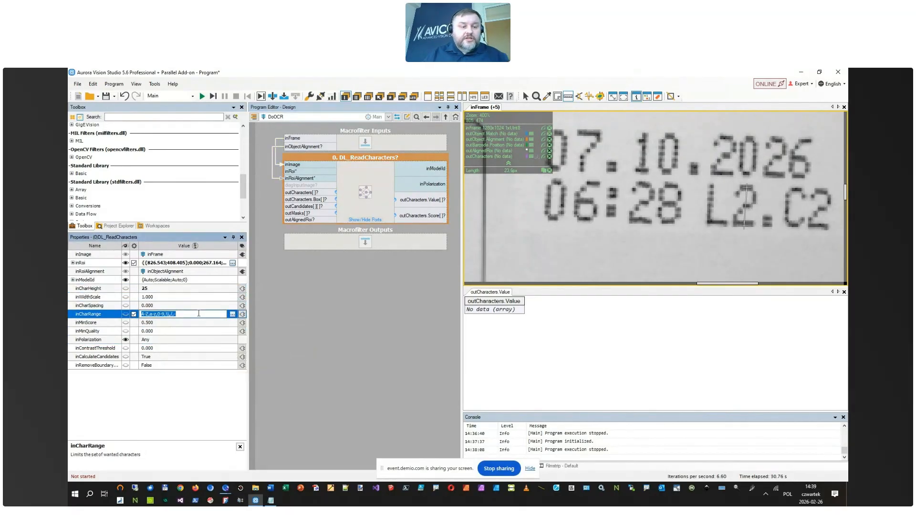
click(233, 315)
drag(480, 231, 472, 264)
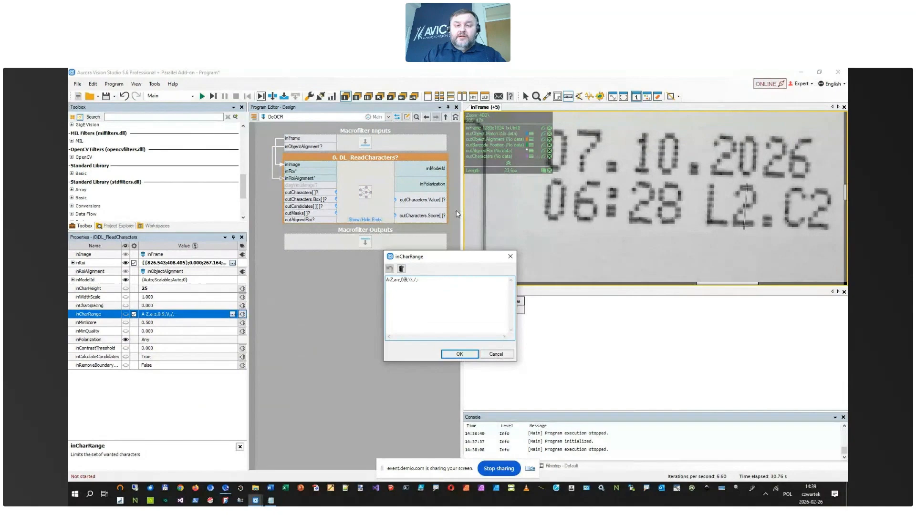
key(Left)
key(Left)
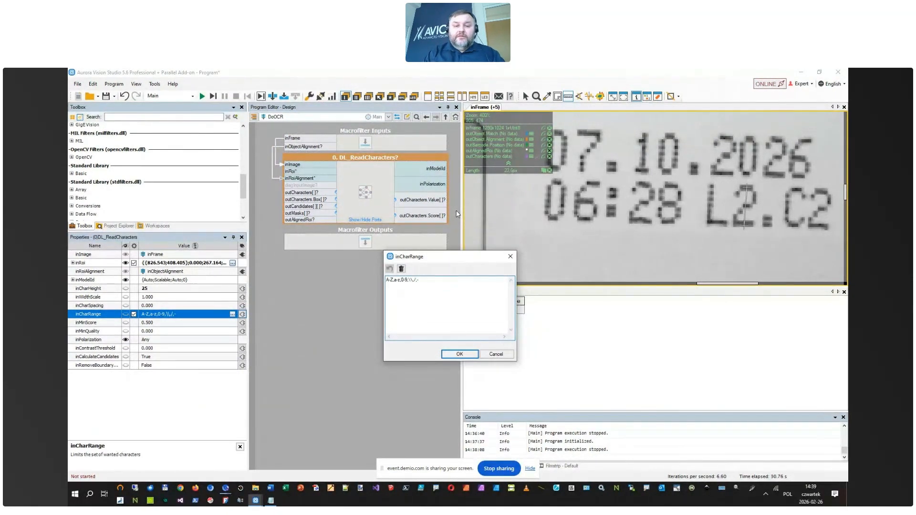
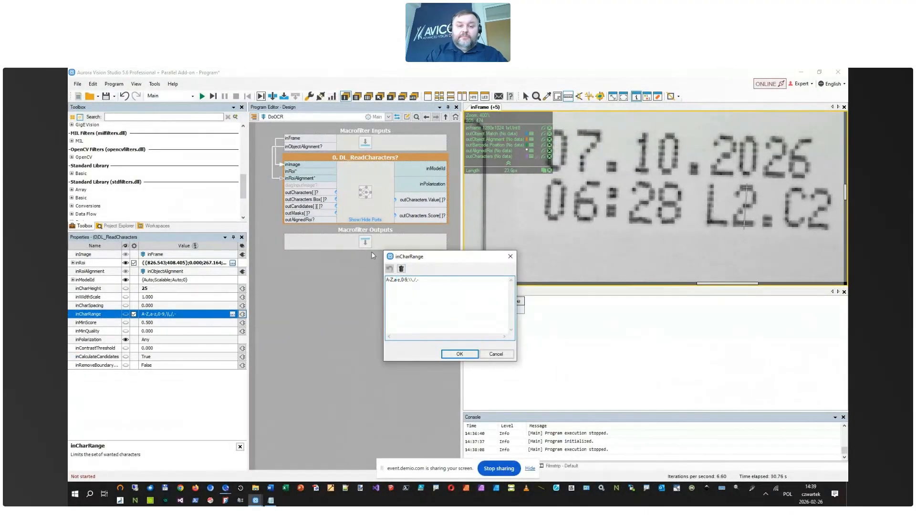
key(BackSpace)
key(BackSpace)
key(BackSpace)
key(BackSpace)
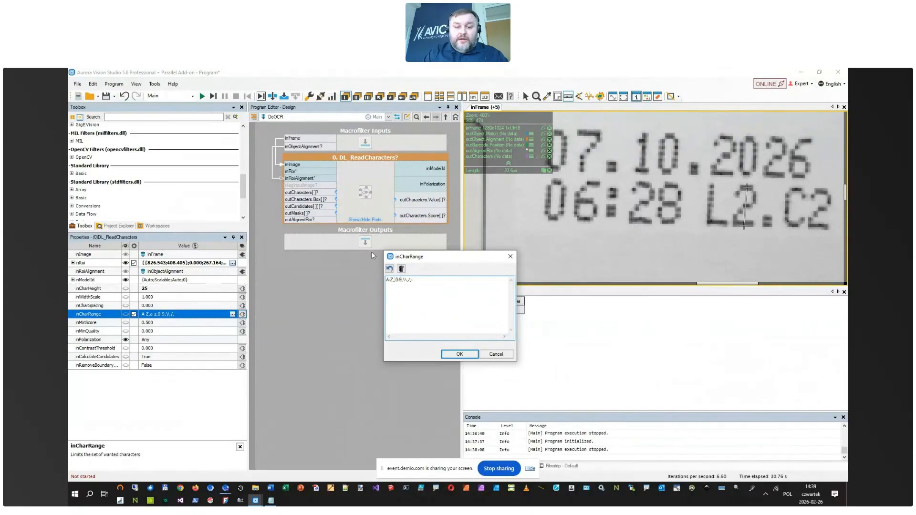
key(Delete)
key(shift+Left)
key(shift+Left)
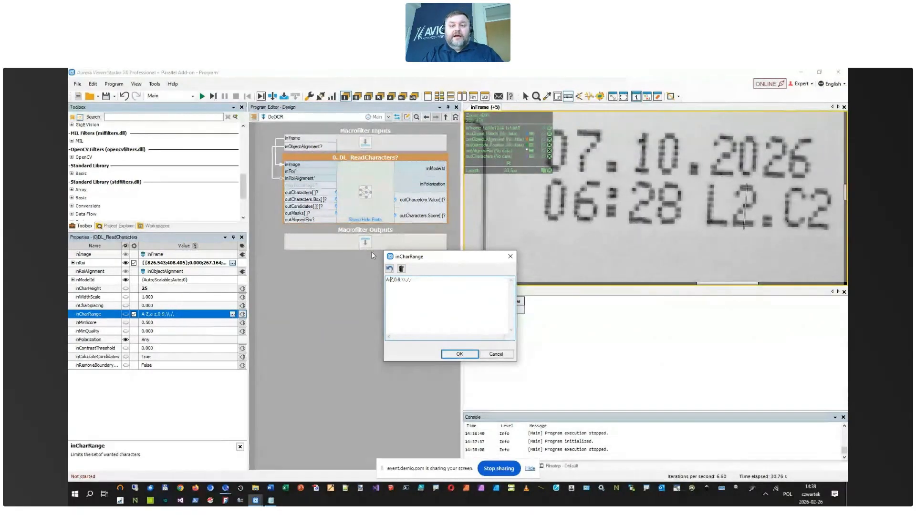
key(Right)
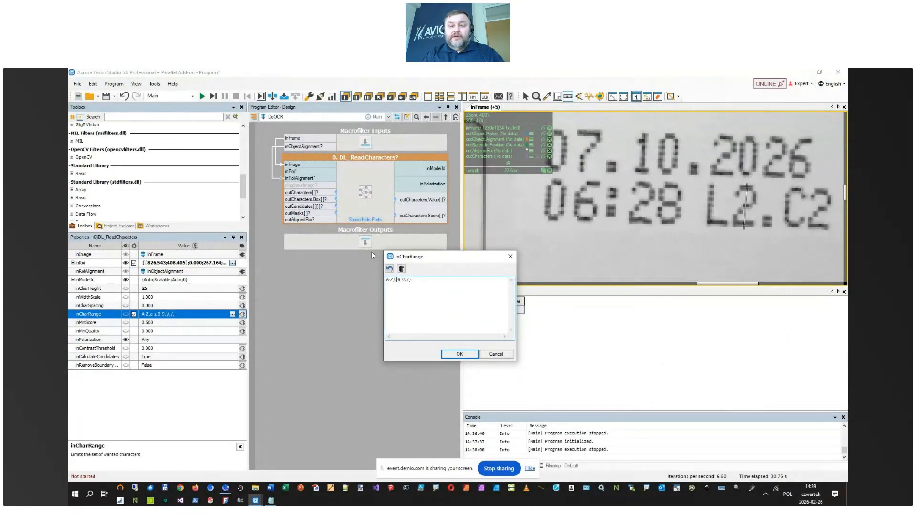
key(shift+Right)
key(shift+Right)
key(shift+Right)
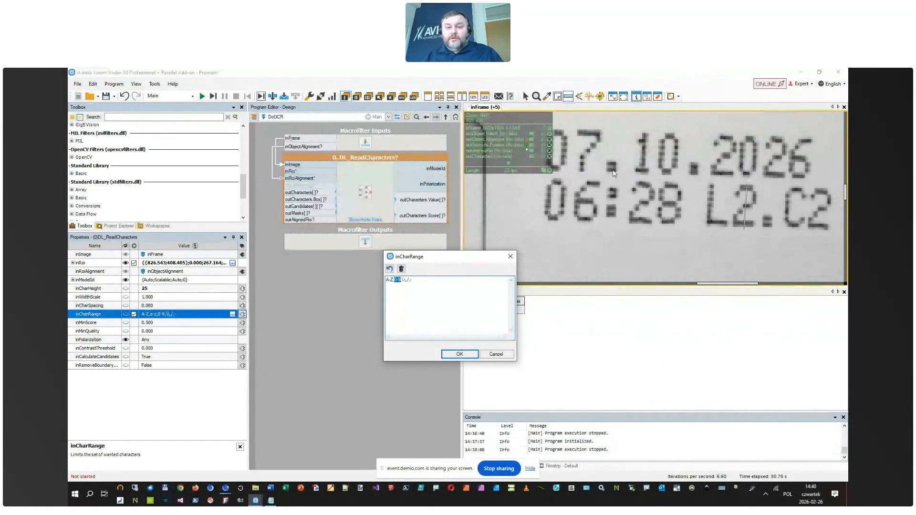
Step: Replace the slash and hyphen symbols after 0-9 in inCharRange with period and colon entries, and confirm the edit
click(405, 286)
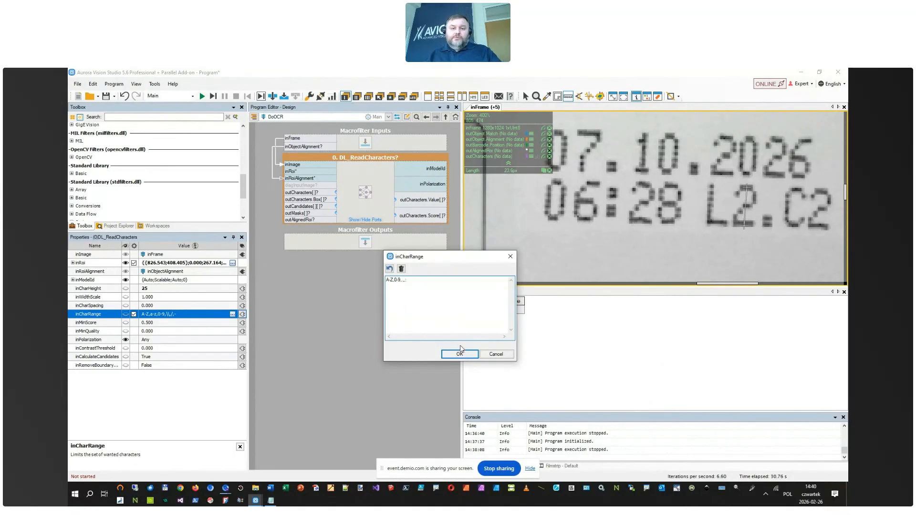
drag(429, 287, 349, 283)
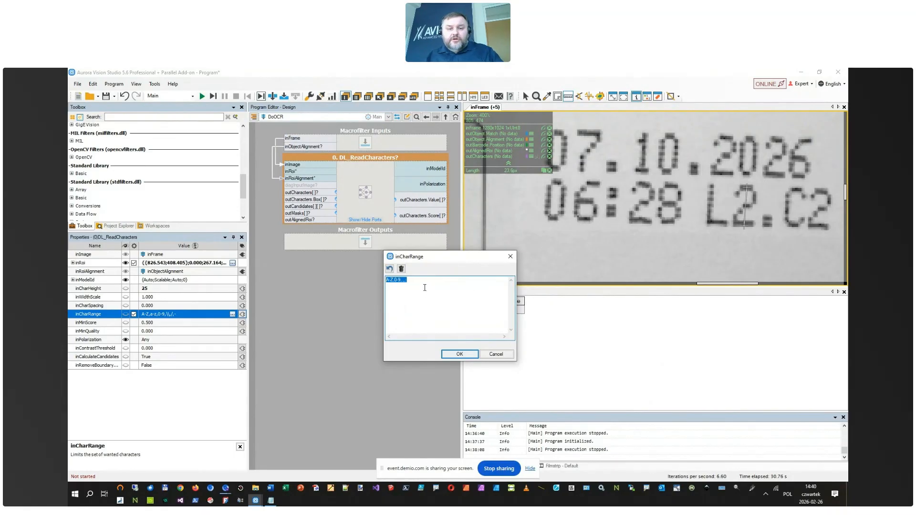
click(467, 355)
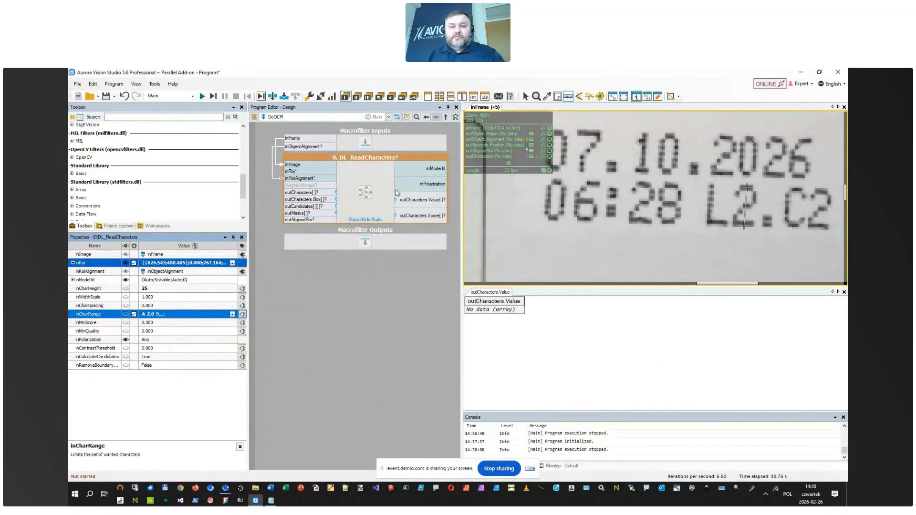
Step: Run the program to test the new character range, and close the Domain Error dialog
click(203, 97)
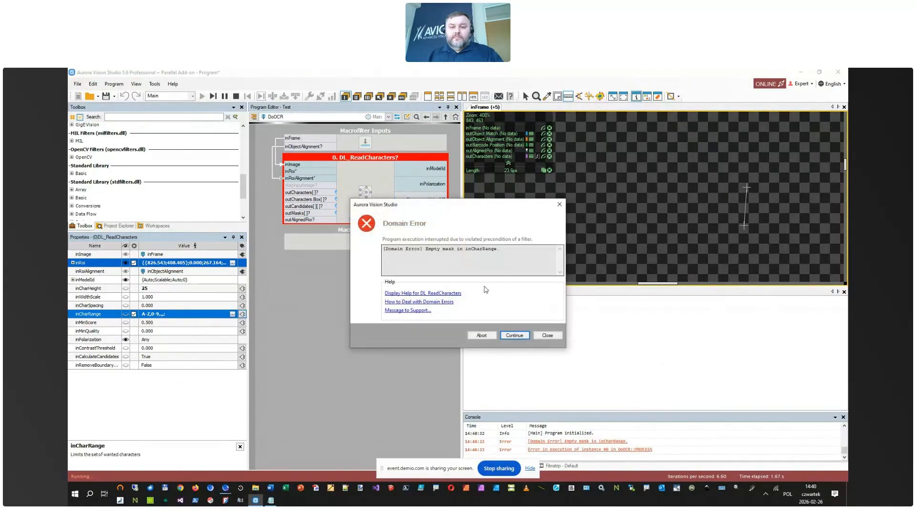
click(506, 254)
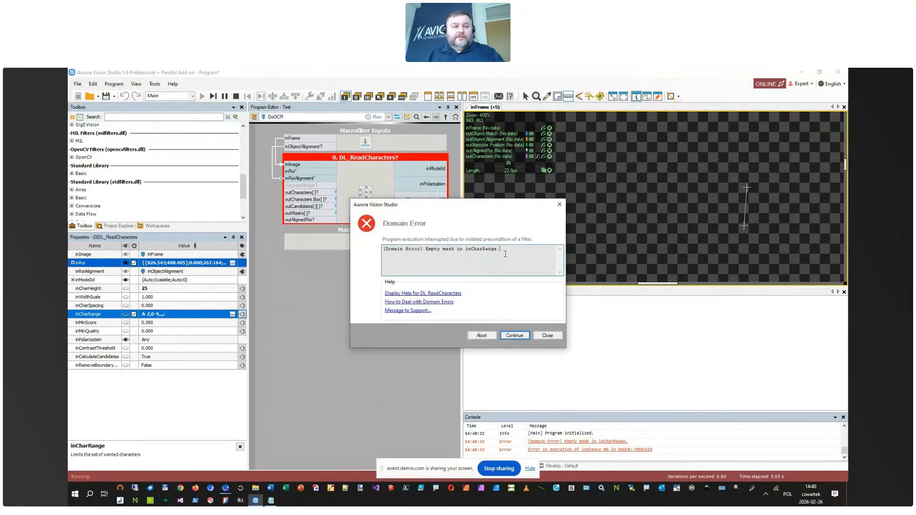
click(547, 336)
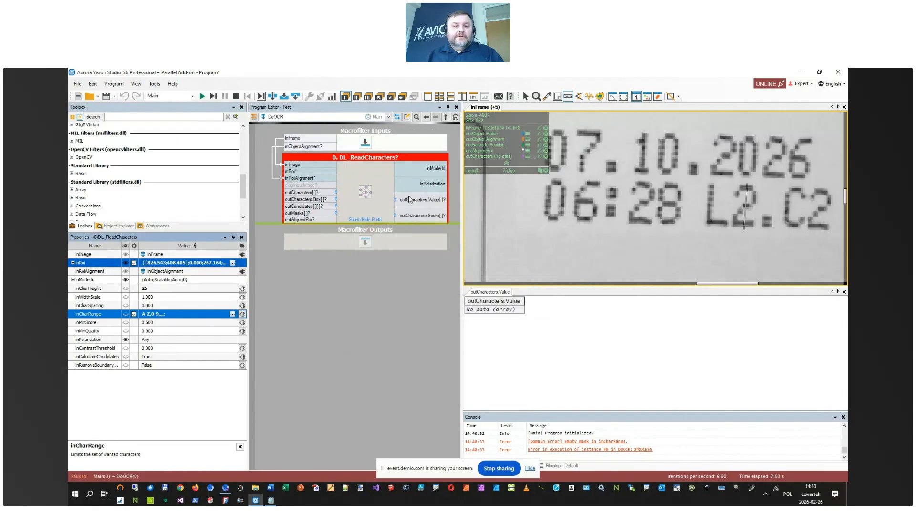
click(223, 272)
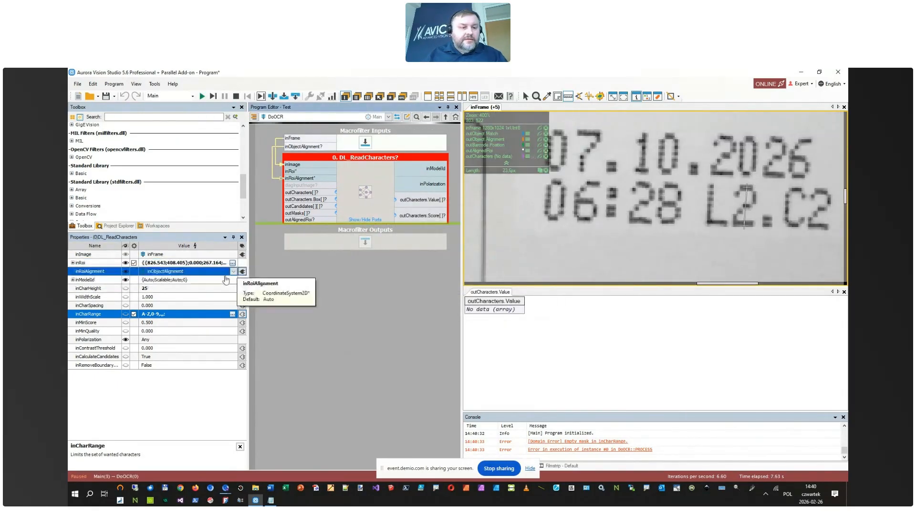
Step: Retype the trailing punctuation of inCharRange so it ends with a colon, apply it and try to run the program again
click(191, 314)
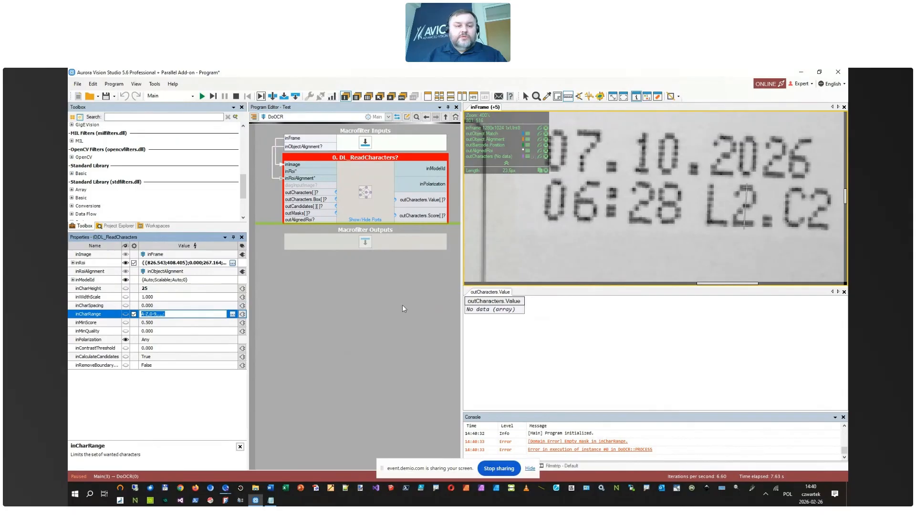
click(233, 314)
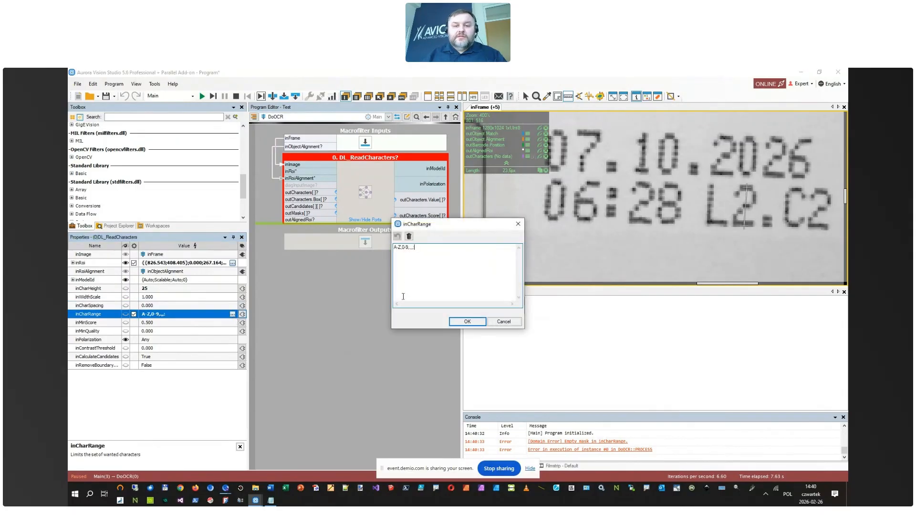
key(BackSpace)
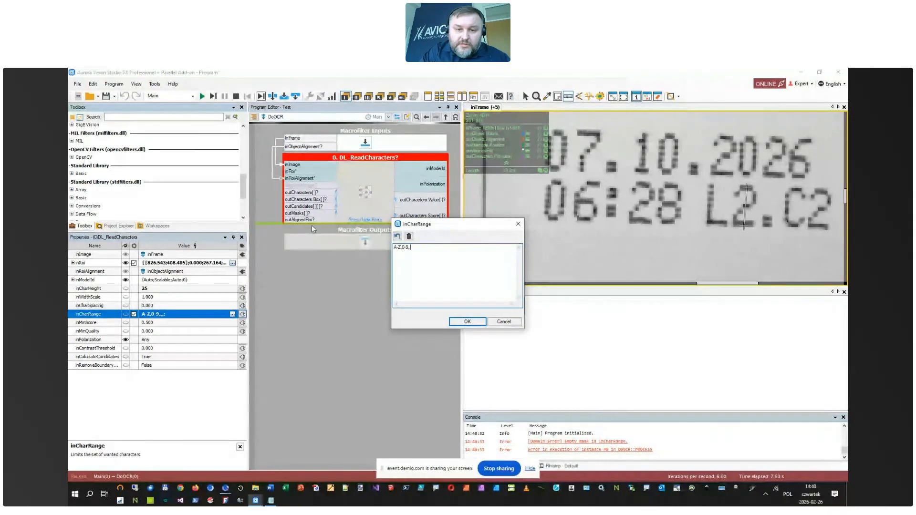
text(:)
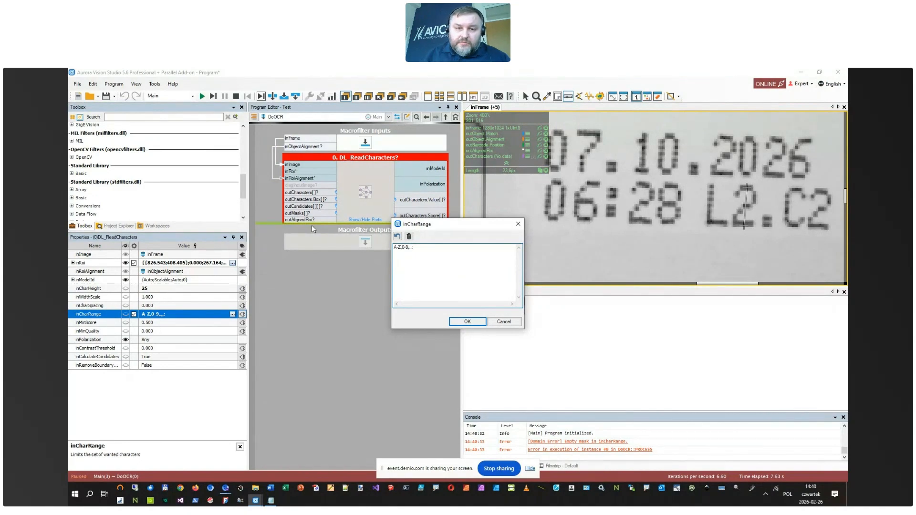
click(476, 326)
key(F5)
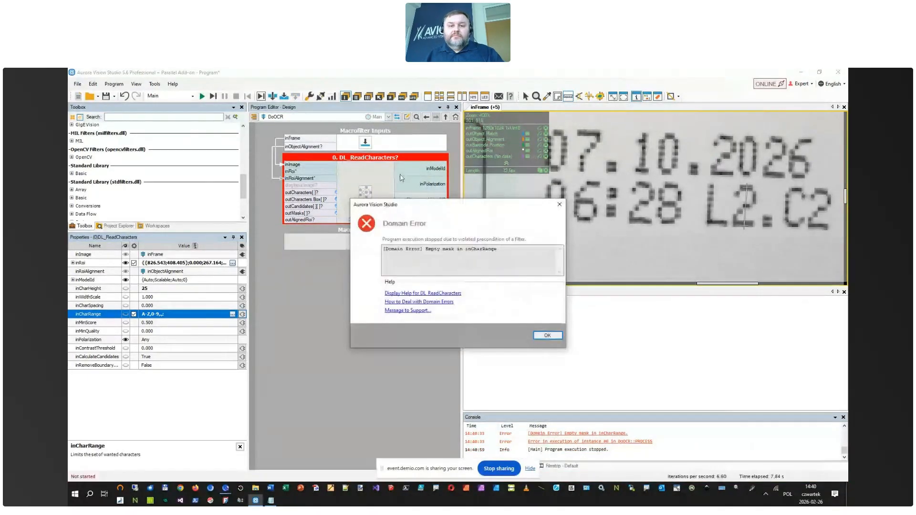
click(556, 338)
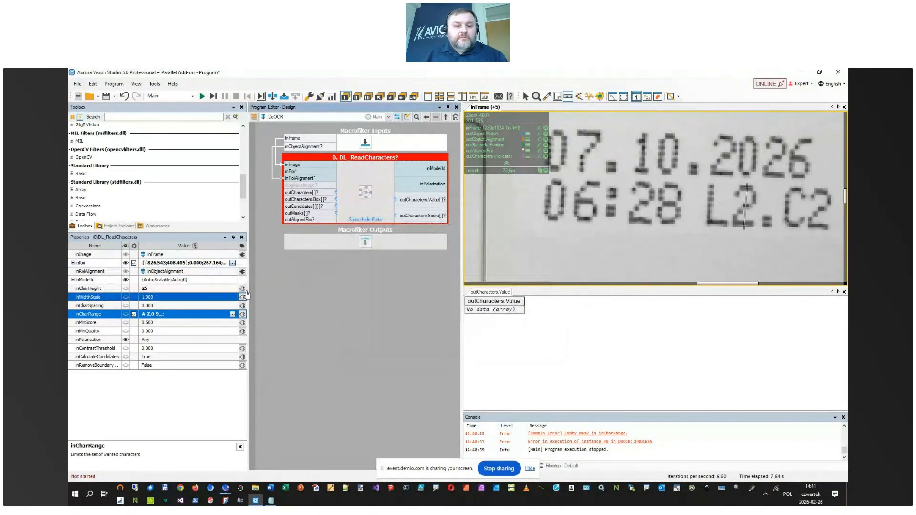
Step: Remove the trailing colon entry from inCharRange, keeping the A-Z and 0-9 ranges and the period, and confirm the edit
click(232, 314)
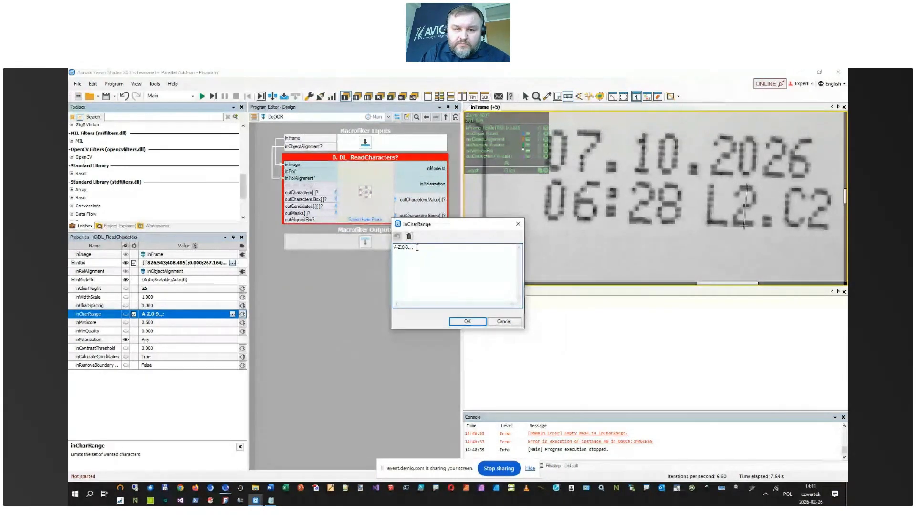
key(shift+Left)
key(shift+Left)
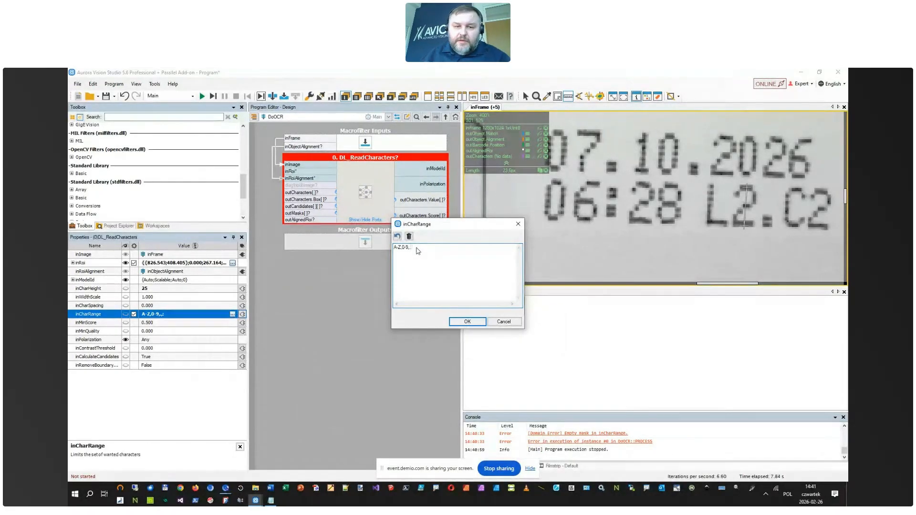
click(467, 321)
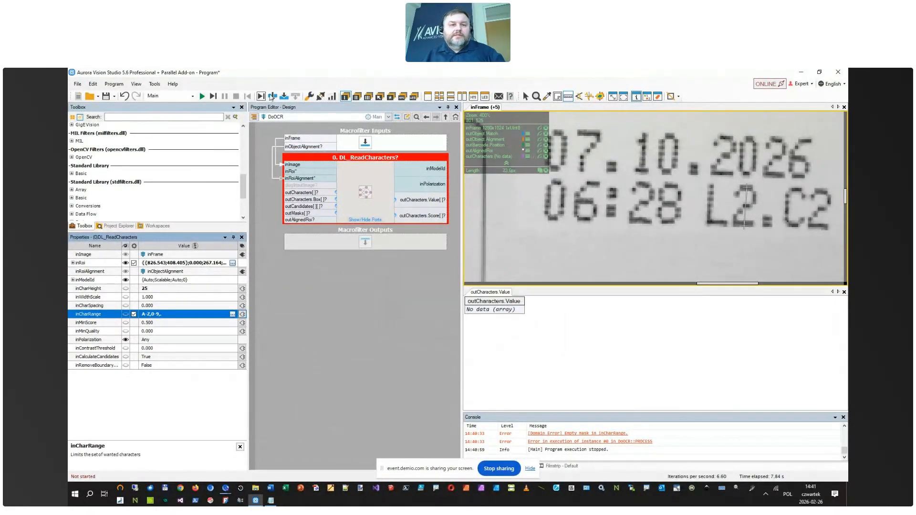
Step: Run the program continuously and examine the characters recognized in the printed date and lot code on the label
click(203, 96)
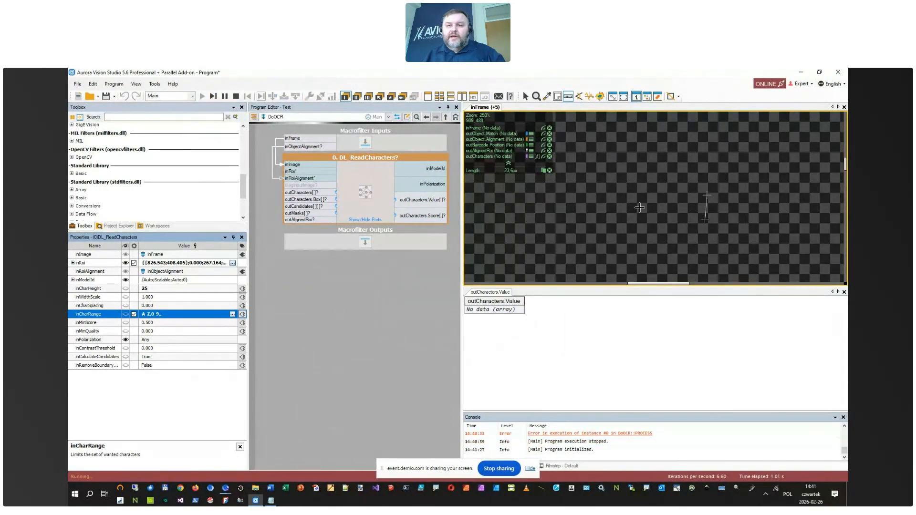
scroll(641, 205, up, 5)
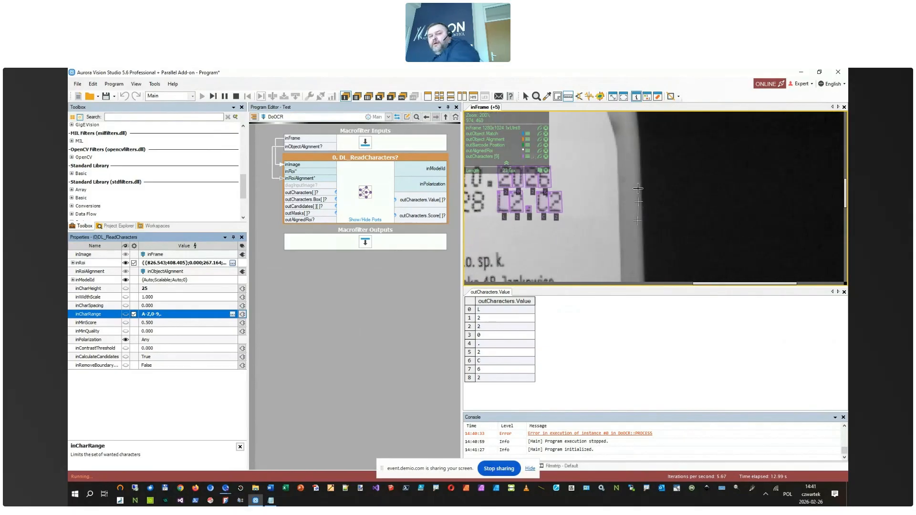
scroll(651, 183, down, 4)
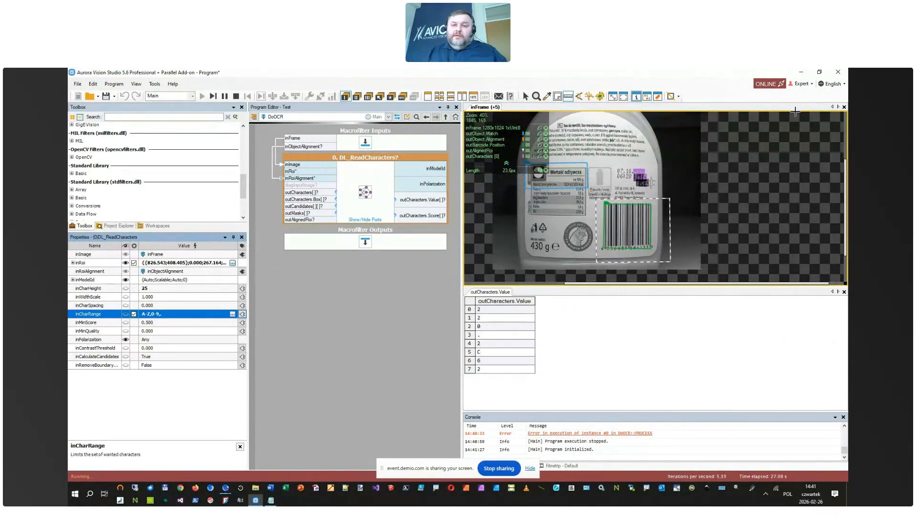
Step: Stop the continuous run and execute a single program iteration on the printed date and lot code
click(235, 96)
scroll(638, 189, up, 5)
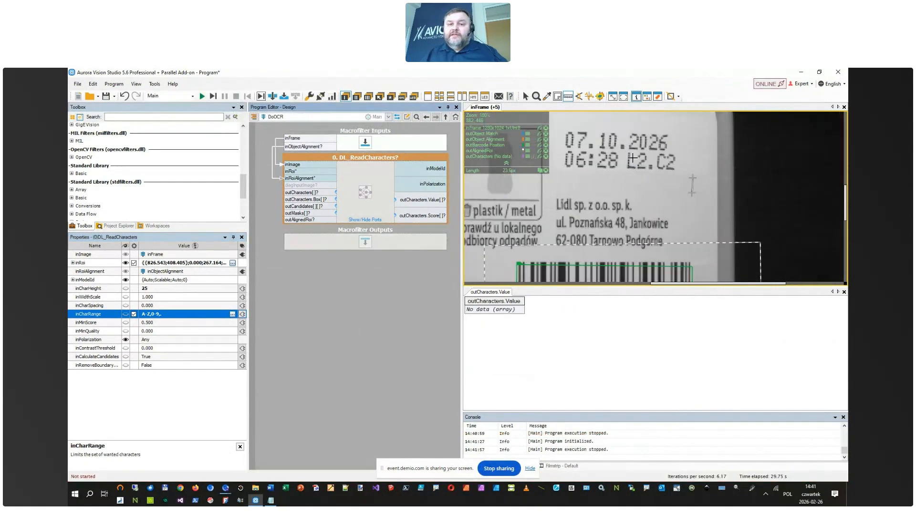
click(213, 96)
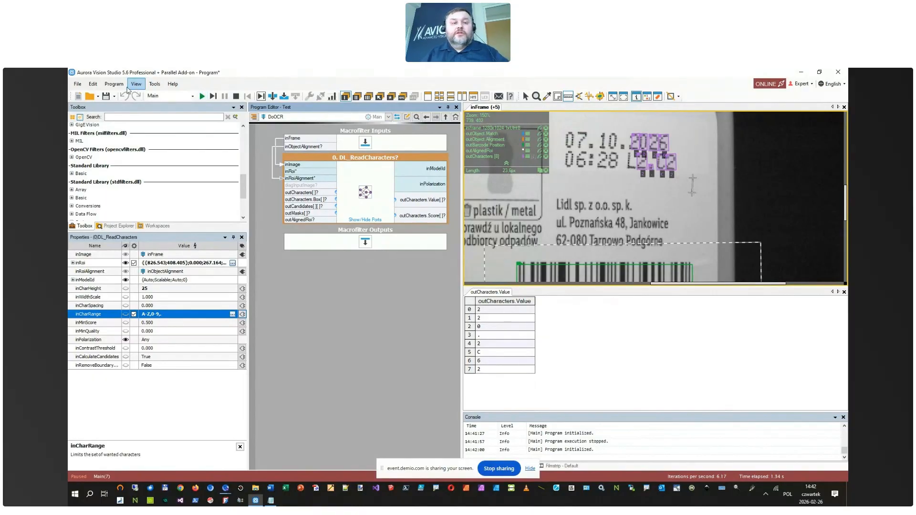
Step: Stop the program and set the pretrained model of the DL_ReadCharacters filter to Extended
click(237, 98)
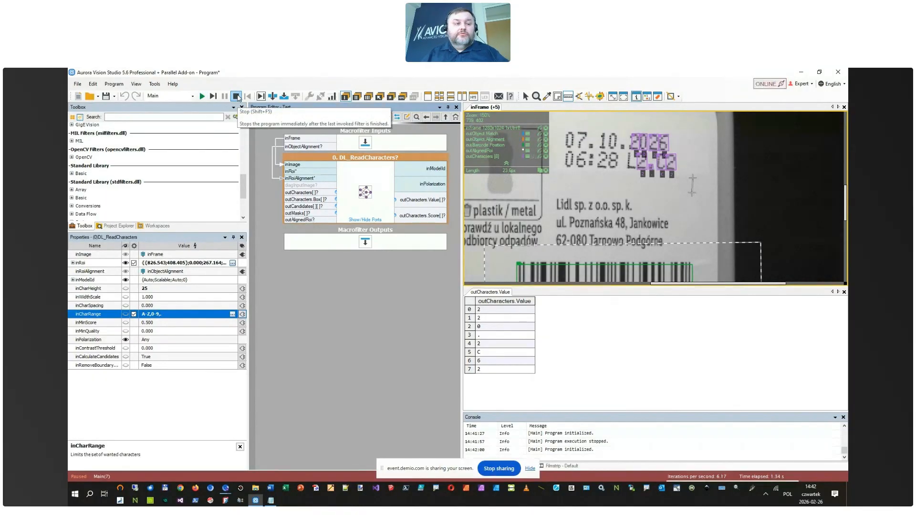
click(80, 281)
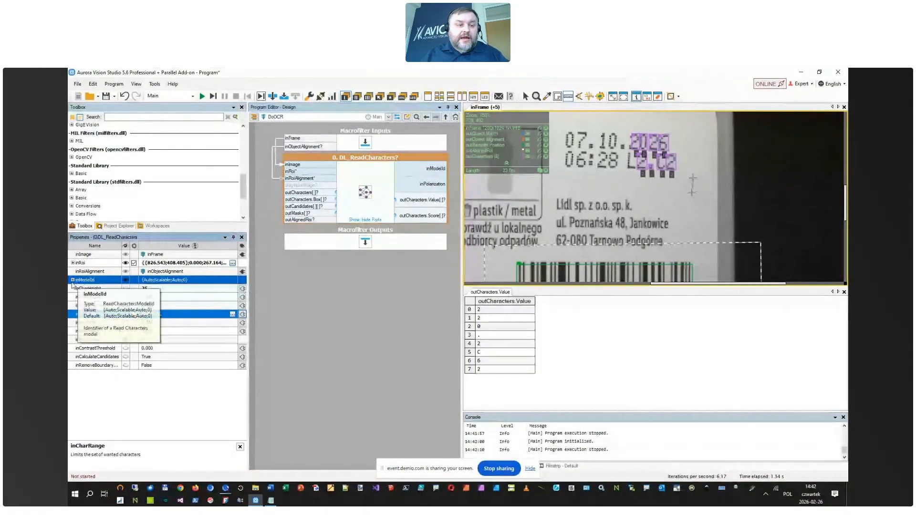
click(72, 280)
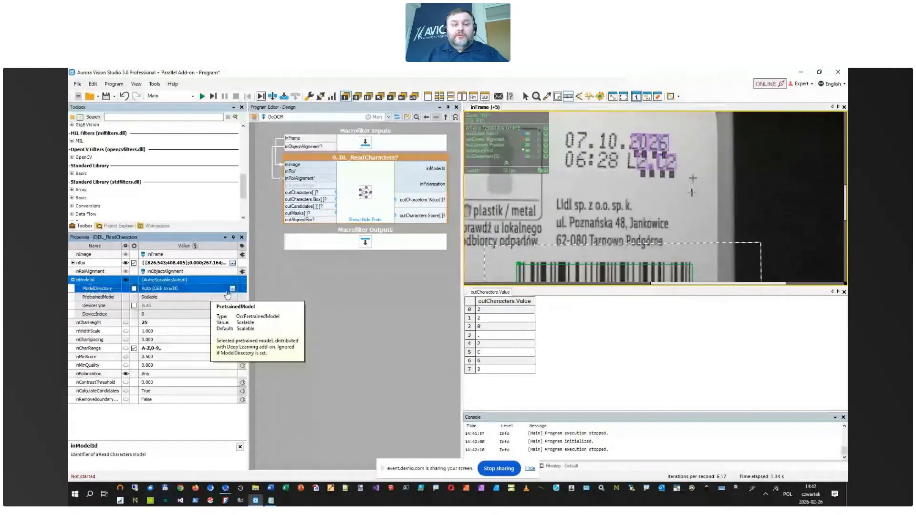
click(170, 298)
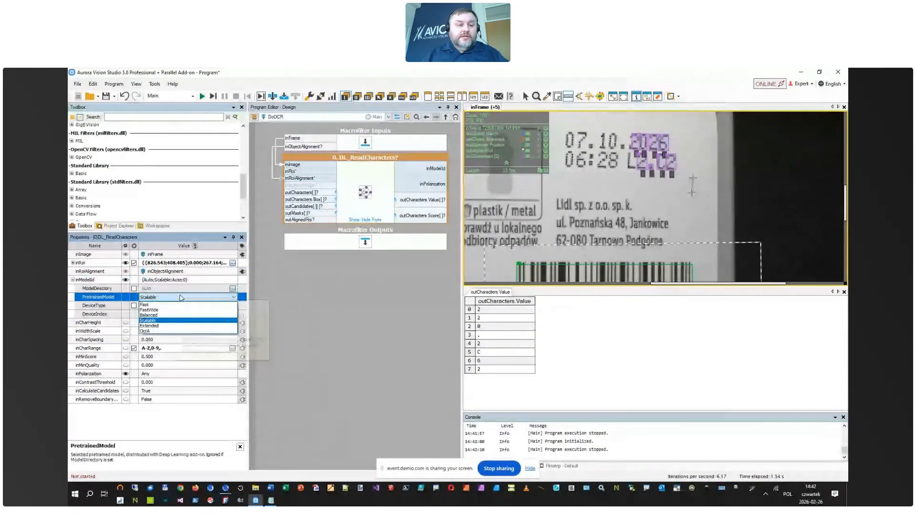
click(163, 327)
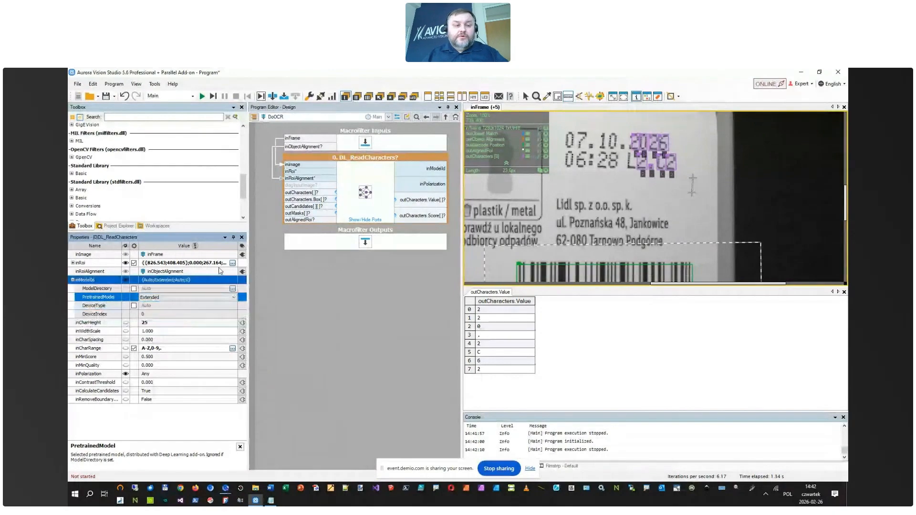
click(277, 295)
click(319, 194)
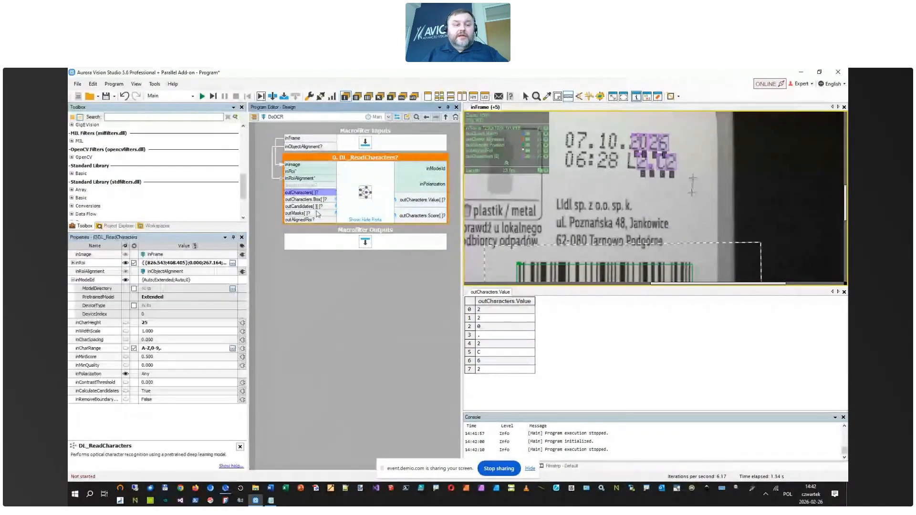
click(201, 289)
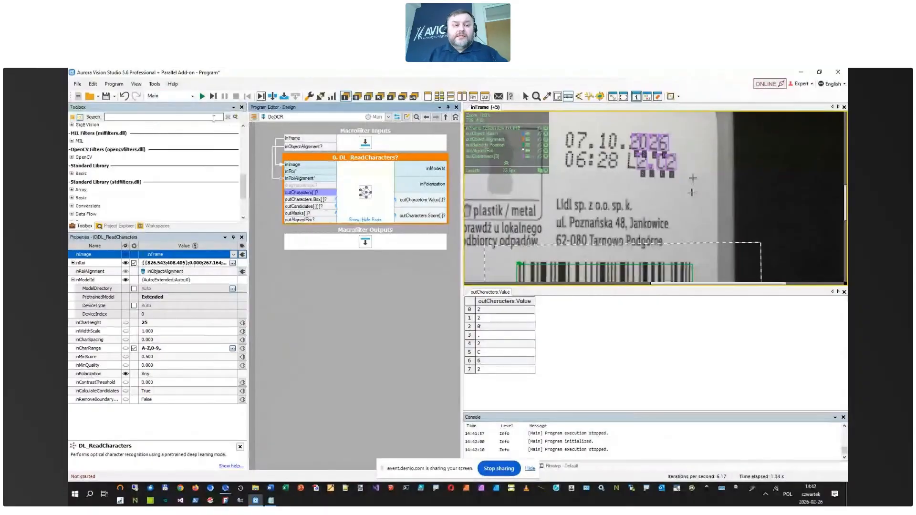
Step: Run the program and check which characters of the date code are detected in the camera image
click(202, 96)
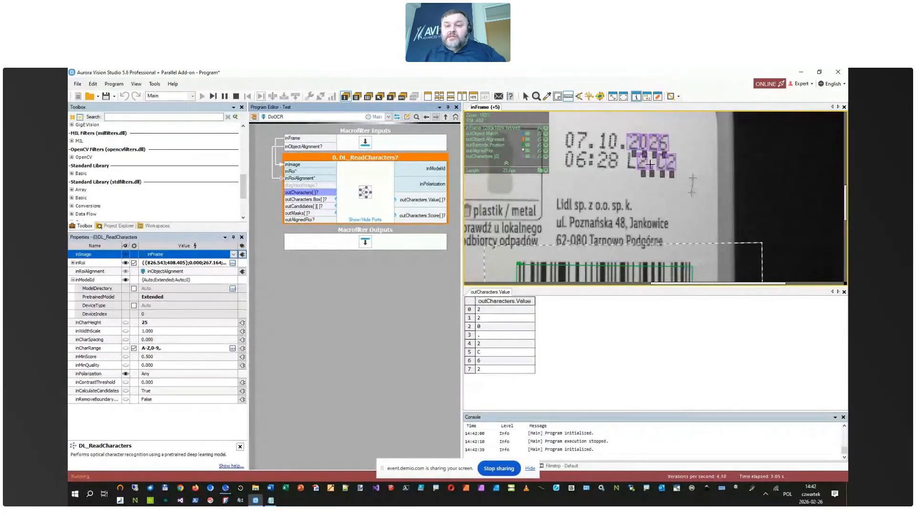
scroll(664, 158, up, 2)
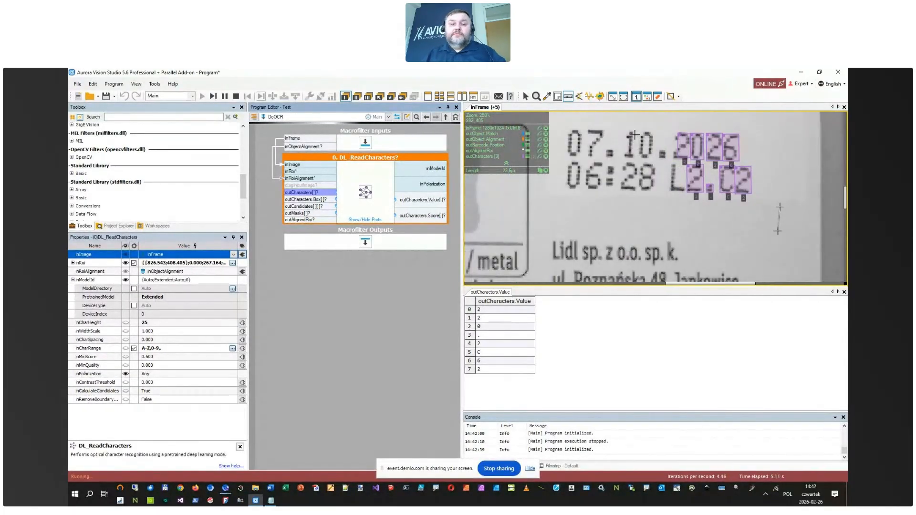
click(232, 272)
click(233, 272)
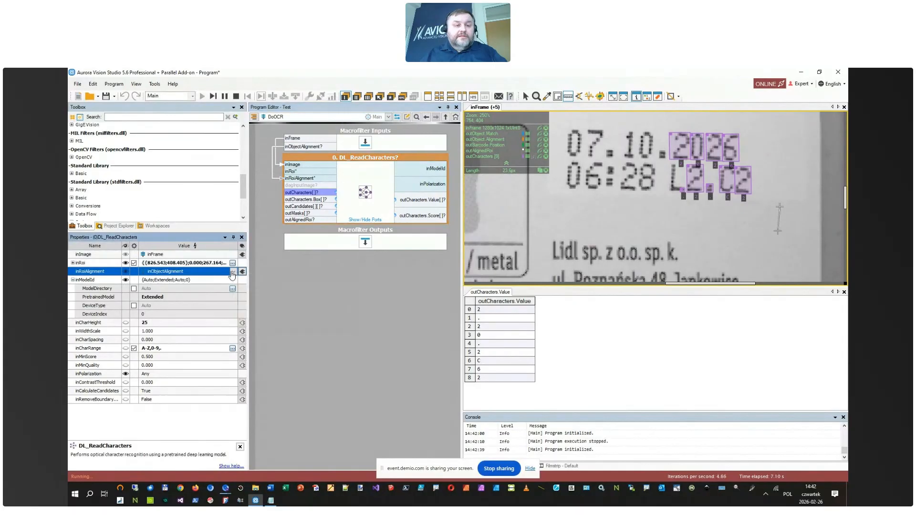
Step: Stop the program and move the DL_ReadCharacters region of interest over the two-line date code on the label
click(235, 96)
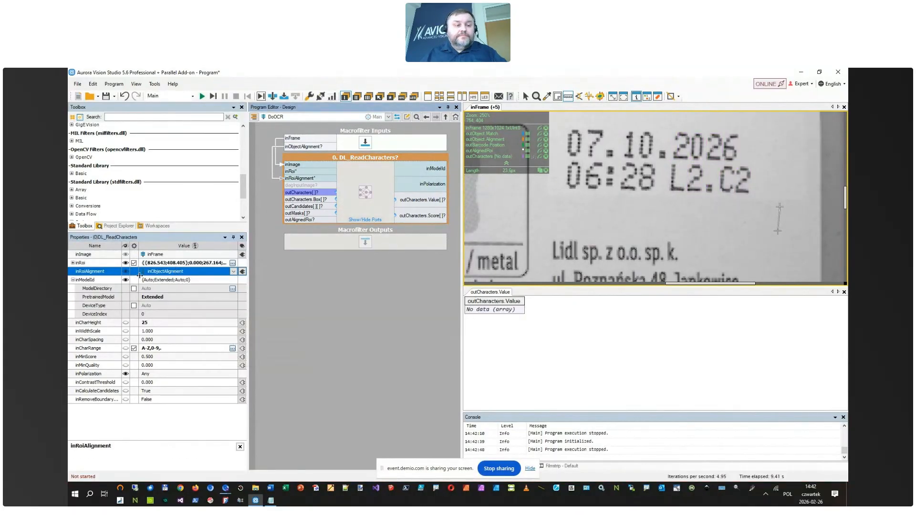
click(193, 265)
click(232, 263)
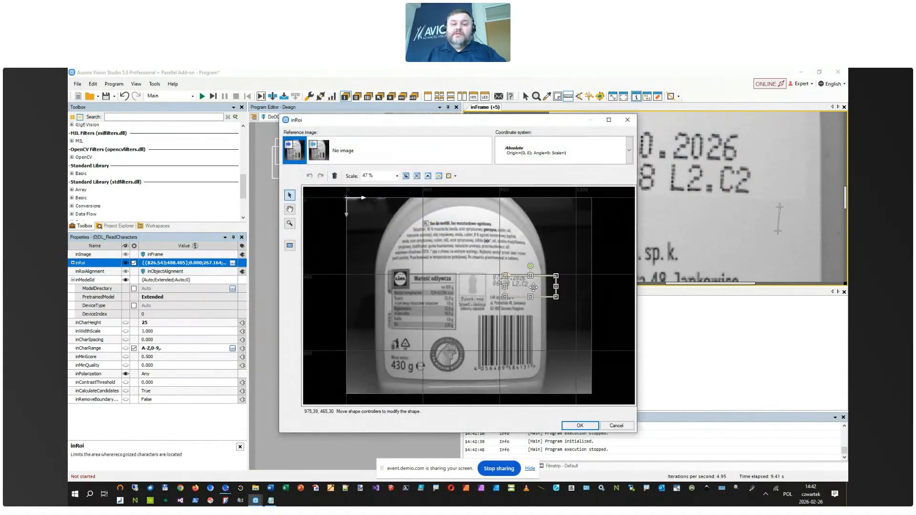
scroll(548, 287, up, 1)
scroll(547, 287, up, 3)
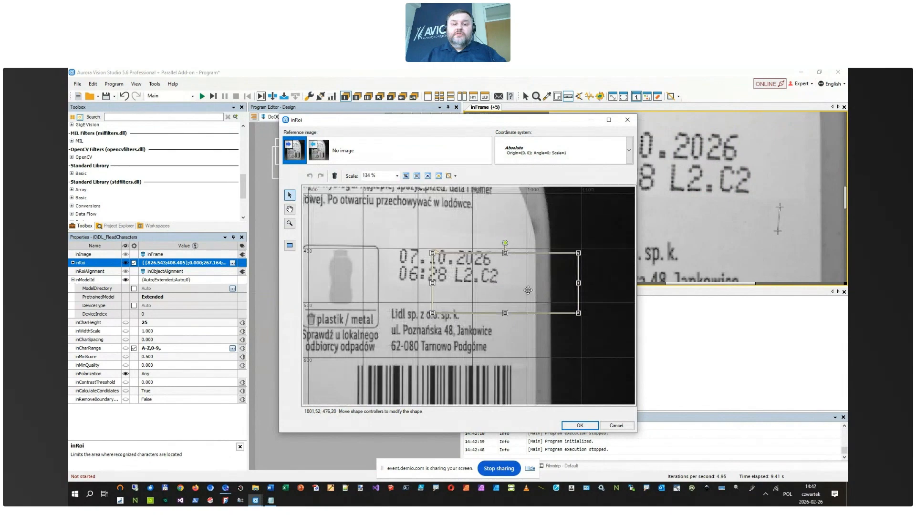
drag(531, 288, 489, 273)
Step: Set the region's coordinate system to inRoiAlignment, reposition it around the date code and accept it
click(629, 151)
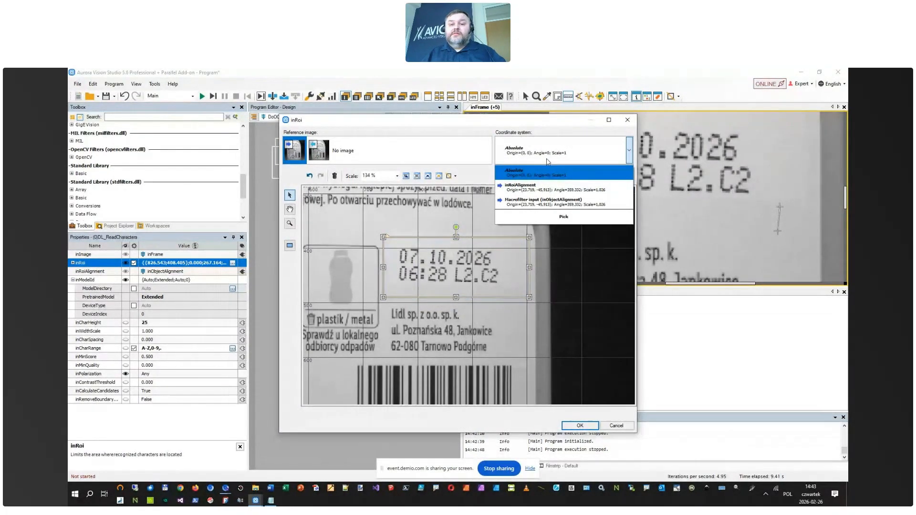
click(549, 191)
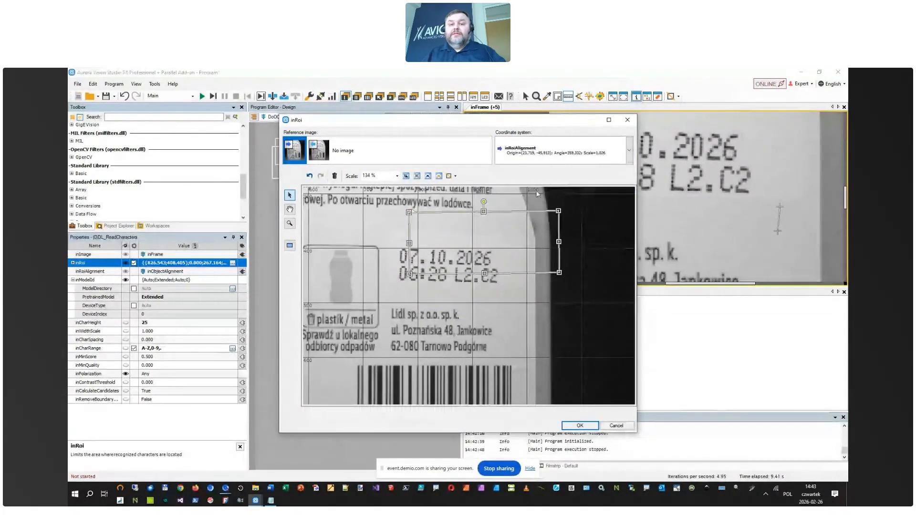
click(607, 160)
click(531, 211)
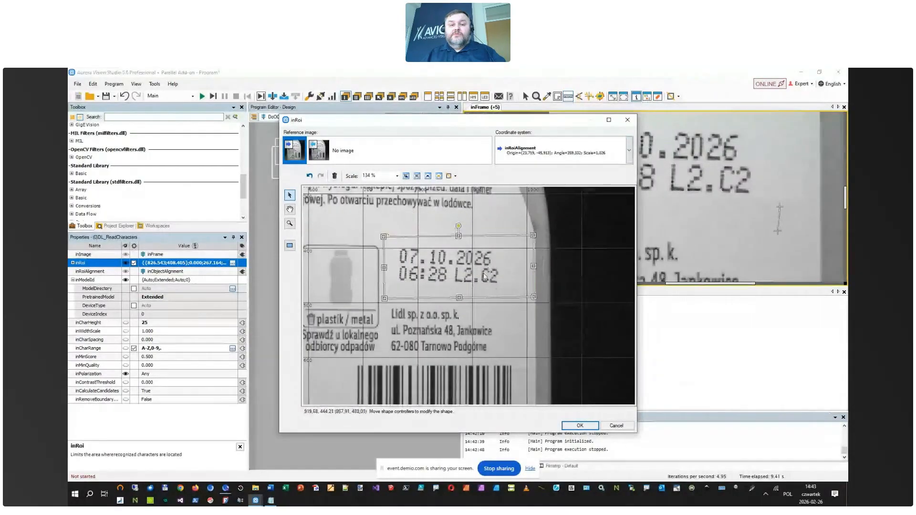
click(579, 426)
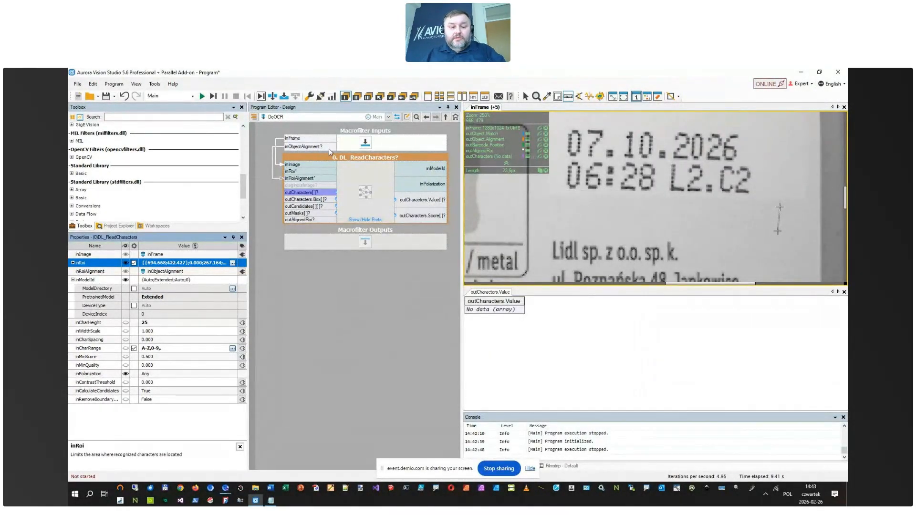
Step: Run the program and inspect how the characters and punctuation of the date code are detected
key(F5)
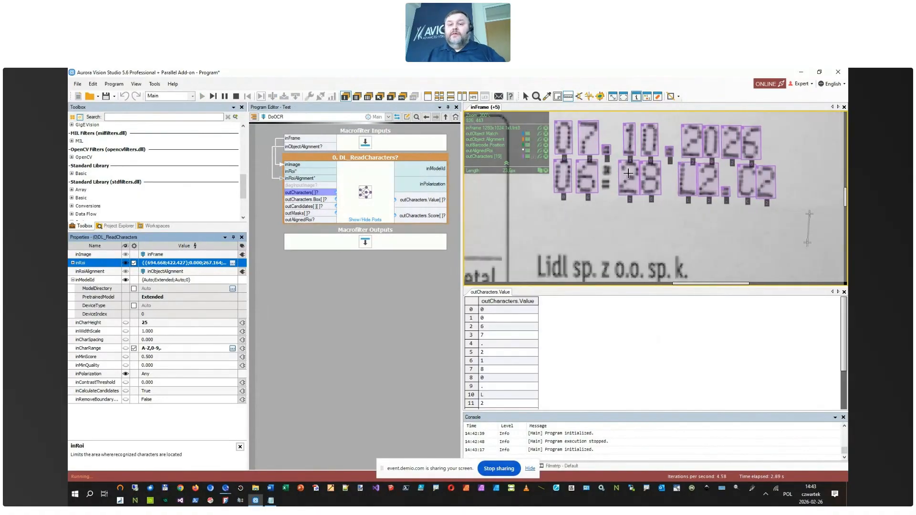
scroll(630, 171, up, 1)
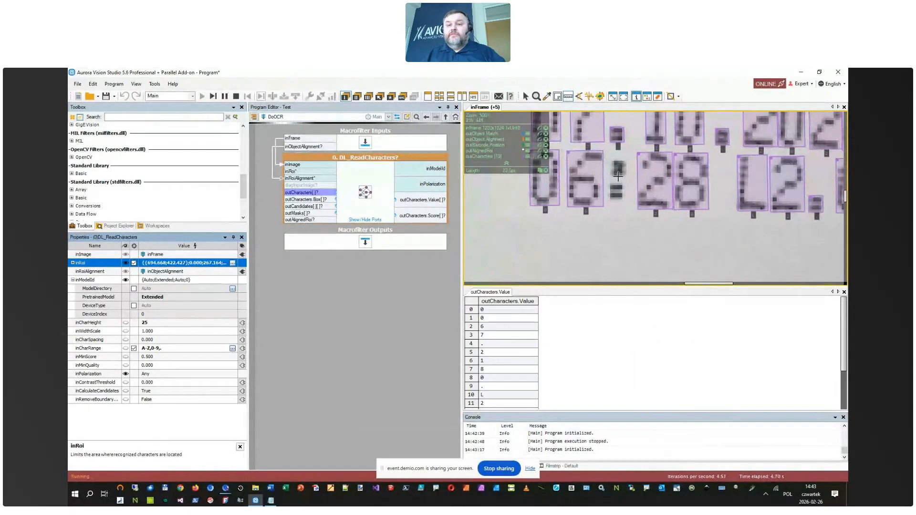
scroll(647, 173, up, 1)
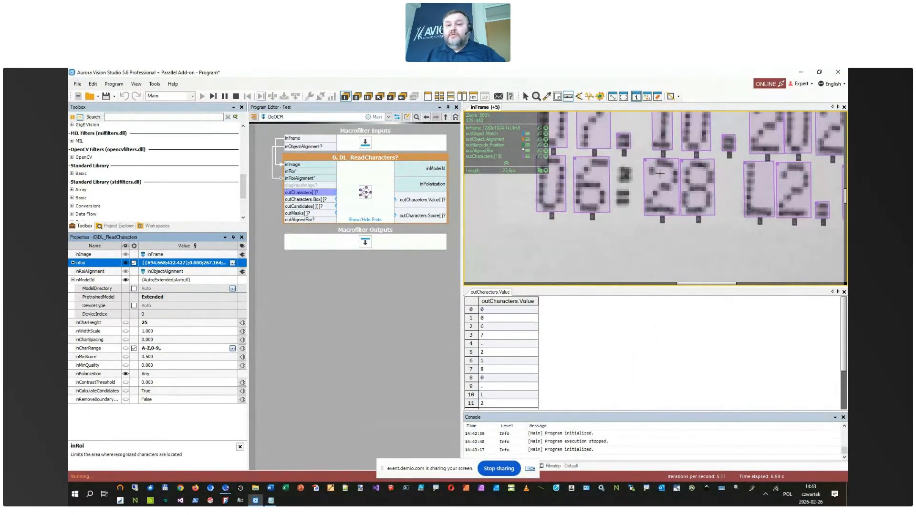
scroll(668, 172, down, 2)
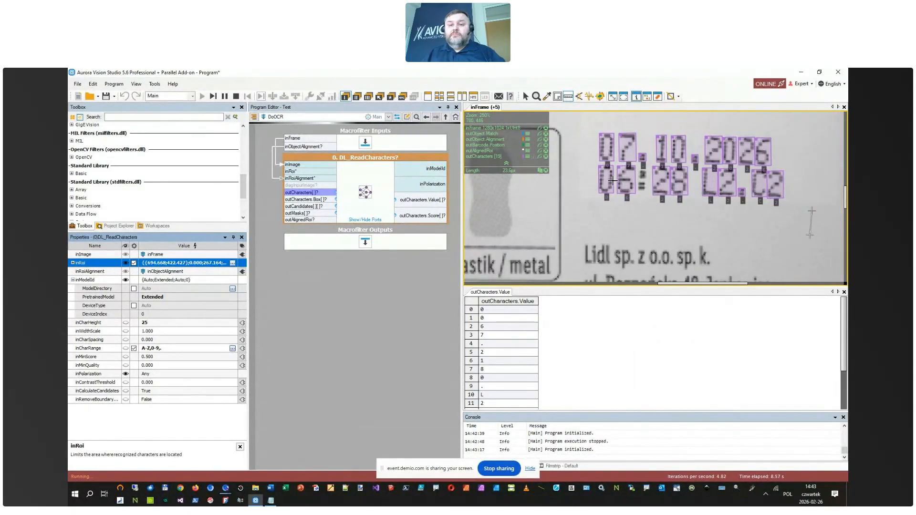
scroll(644, 174, down, 1)
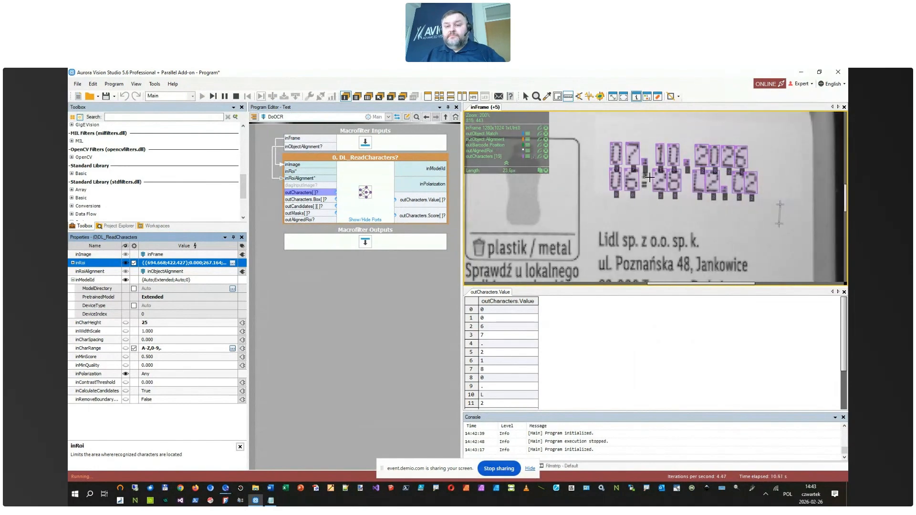
scroll(646, 175, up, 3)
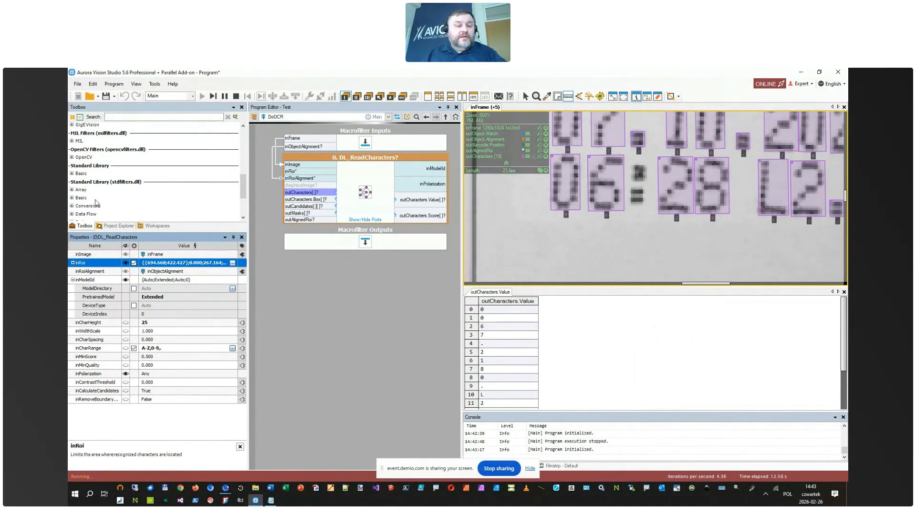
Step: Add the colon to the set of wanted characters in inCharRange
click(178, 349)
click(178, 350)
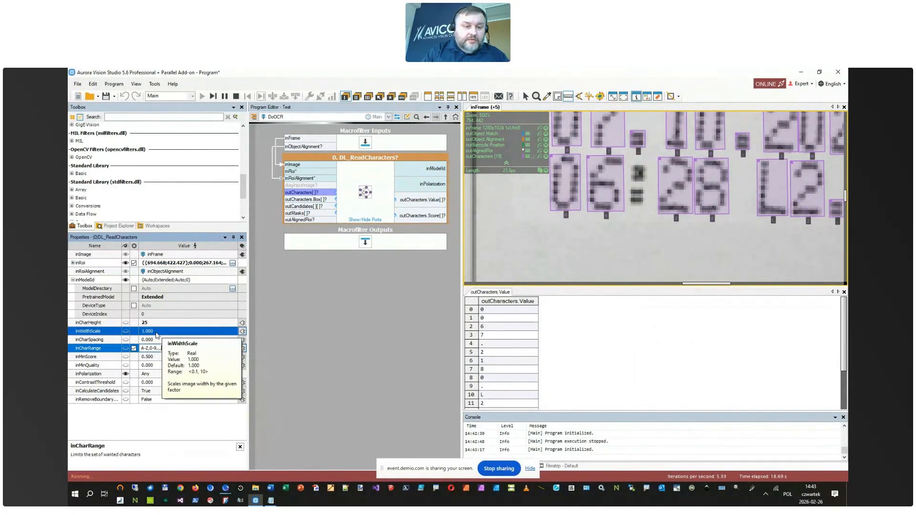
text(,)
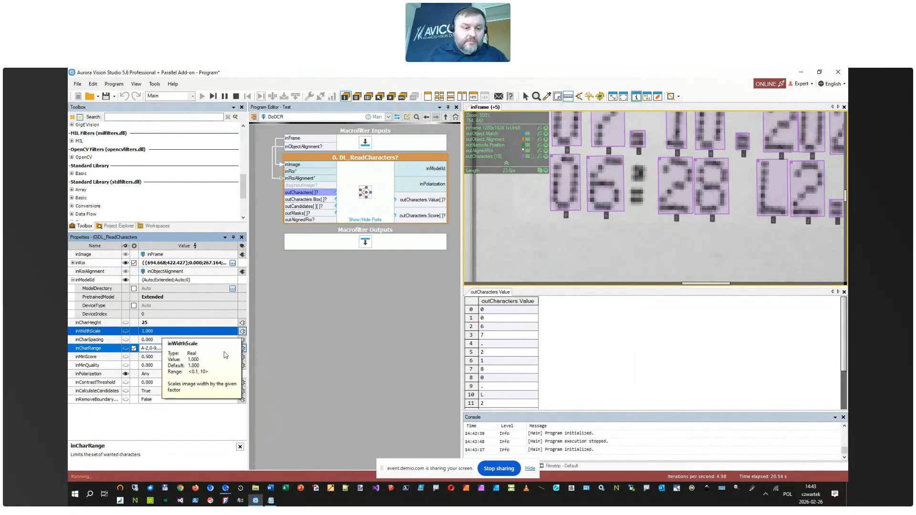
text(:)
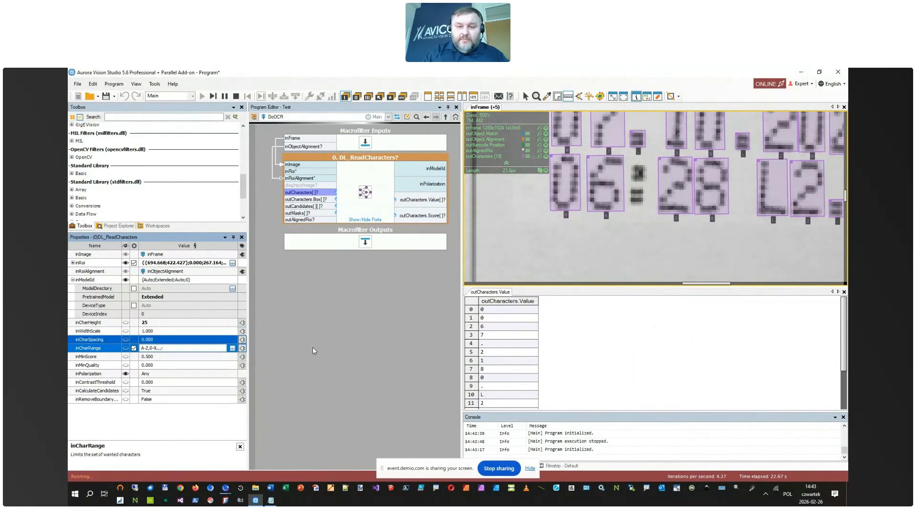
key(Return)
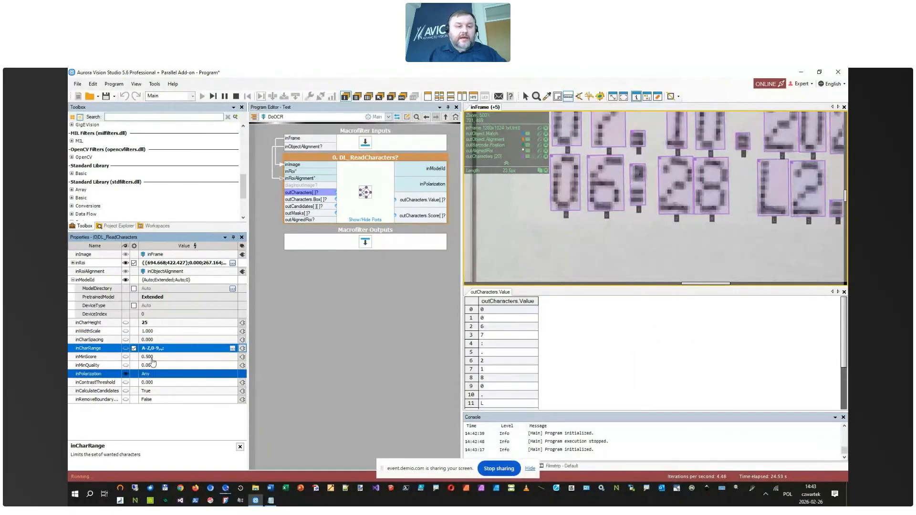
Step: Examine the characters detected on the date code and compare them with the outCharacters.Value list
scroll(660, 186, down, 3)
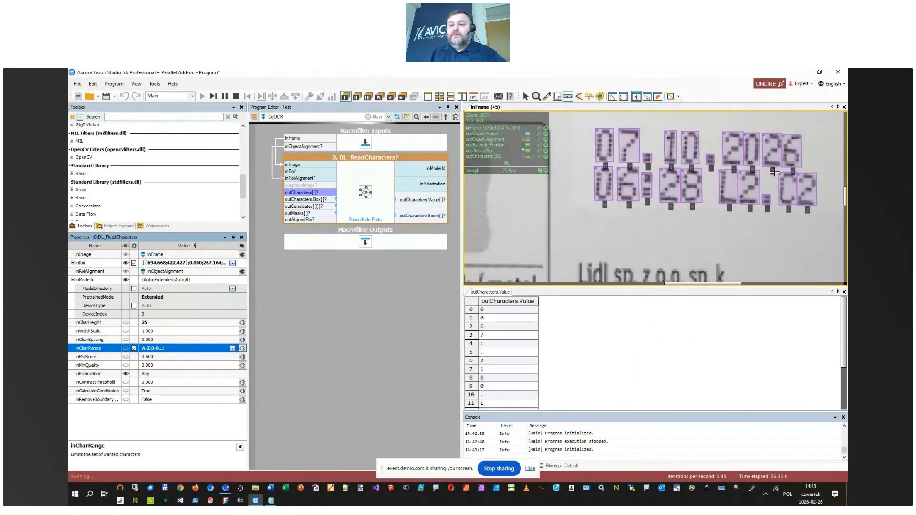
scroll(774, 171, up, 2)
scroll(642, 164, down, 2)
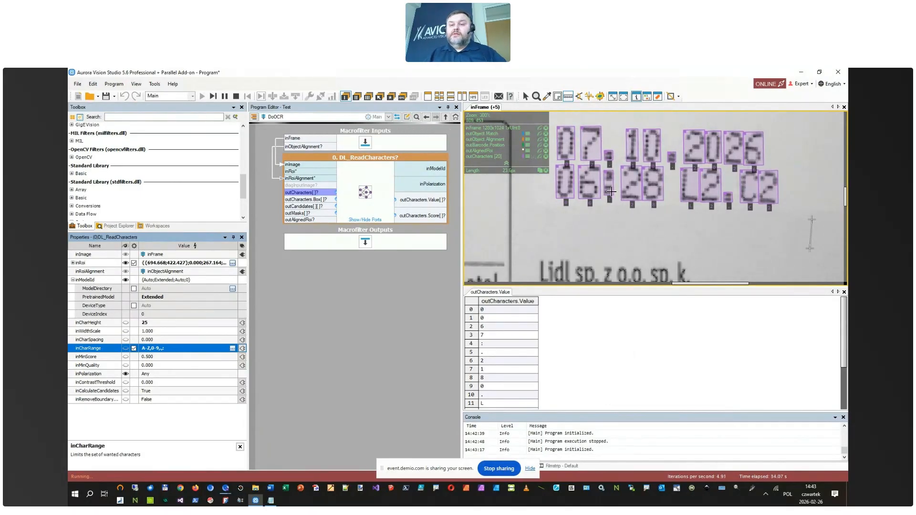
scroll(638, 174, up, 3)
scroll(606, 163, down, 3)
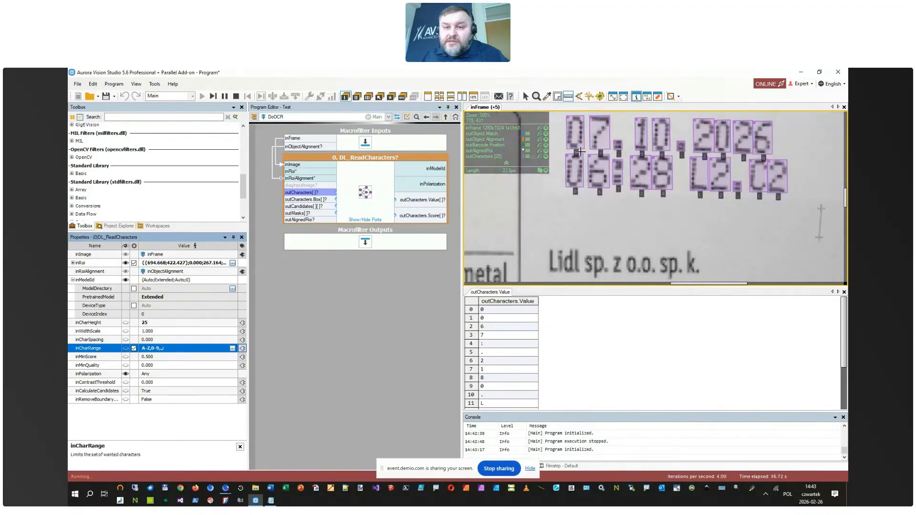
scroll(572, 148, up, 1)
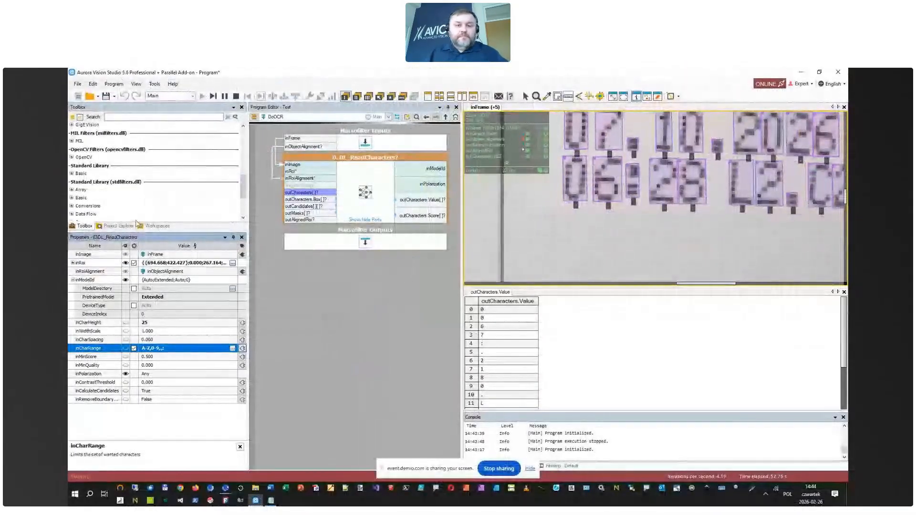
scroll(572, 364, down, 3)
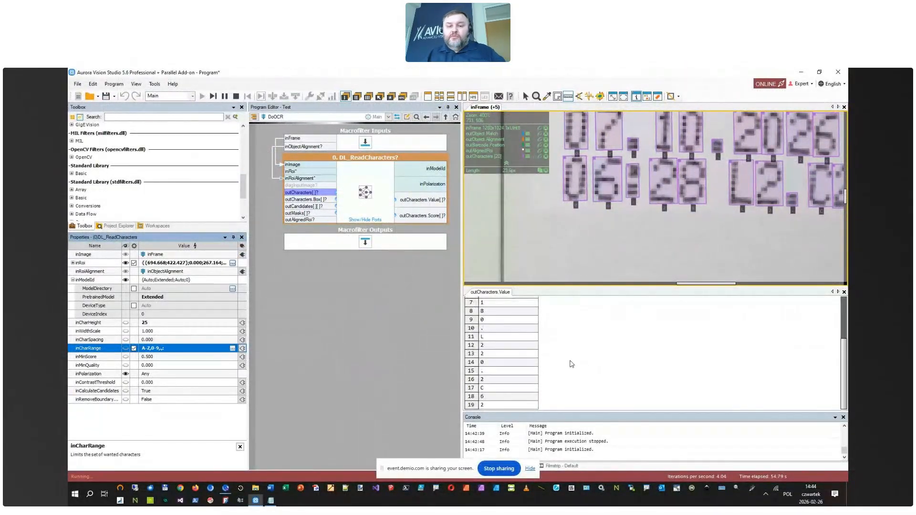
scroll(486, 328, up, 3)
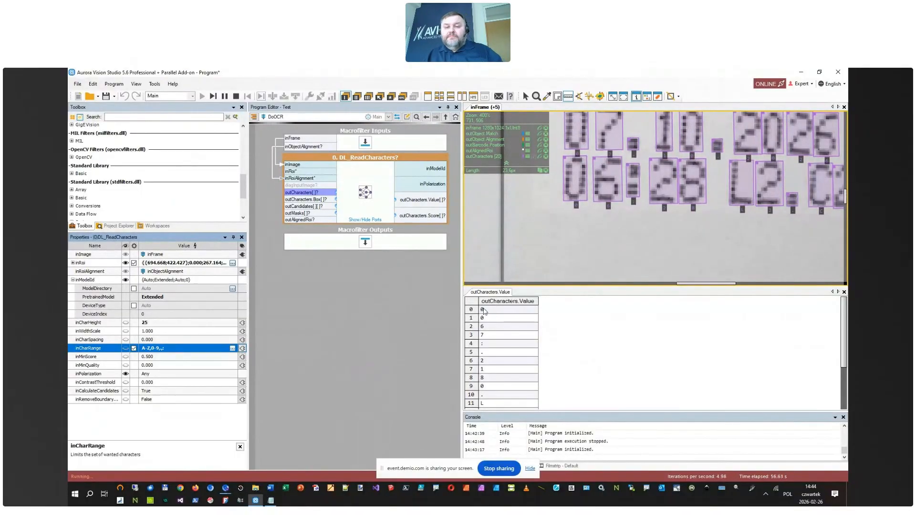
scroll(489, 319, down, 3)
scroll(495, 382, up, 3)
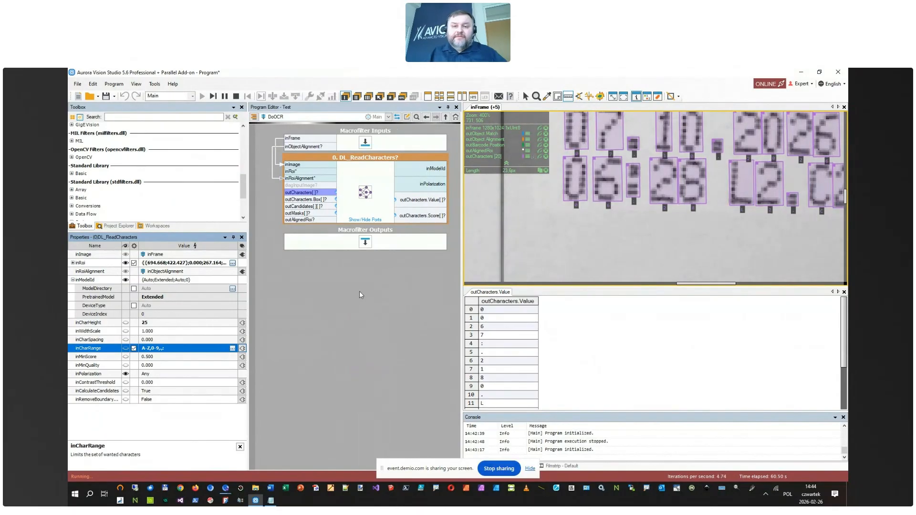
click(421, 230)
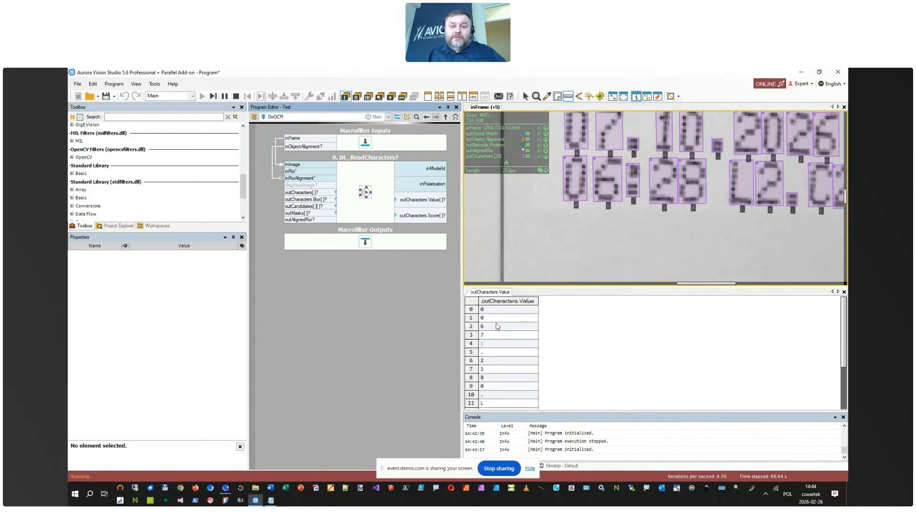
Step: Stop the program and add a MergeCharactersIntoLines filter below DL_ReadCharacters in the DoOCR macrofilter
scroll(561, 154, down, 2)
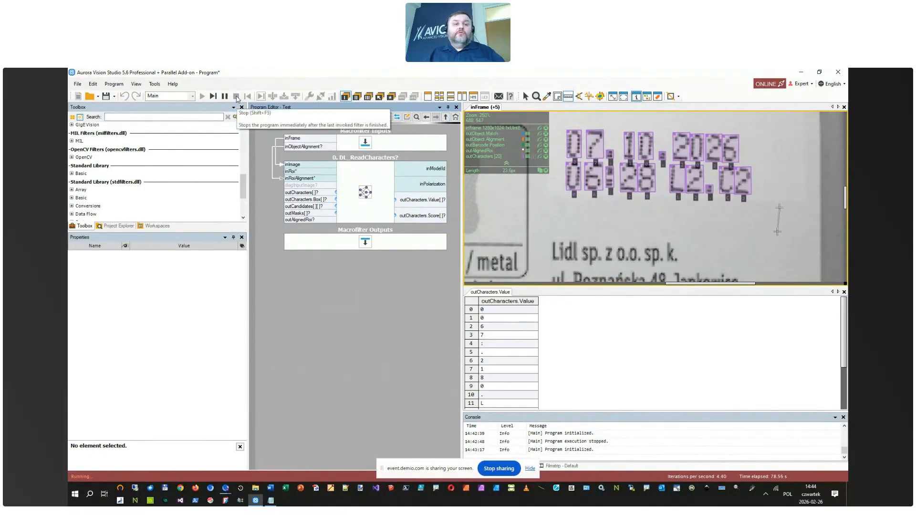
click(236, 97)
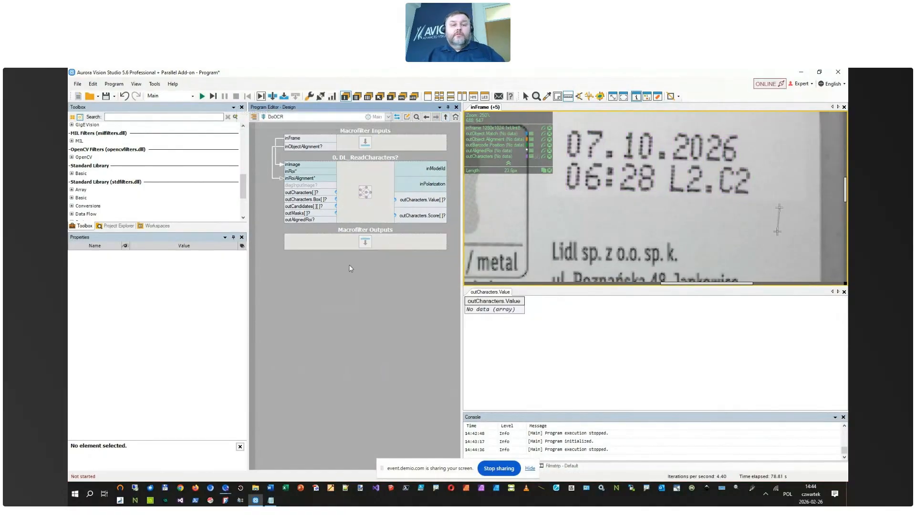
double_click(420, 238)
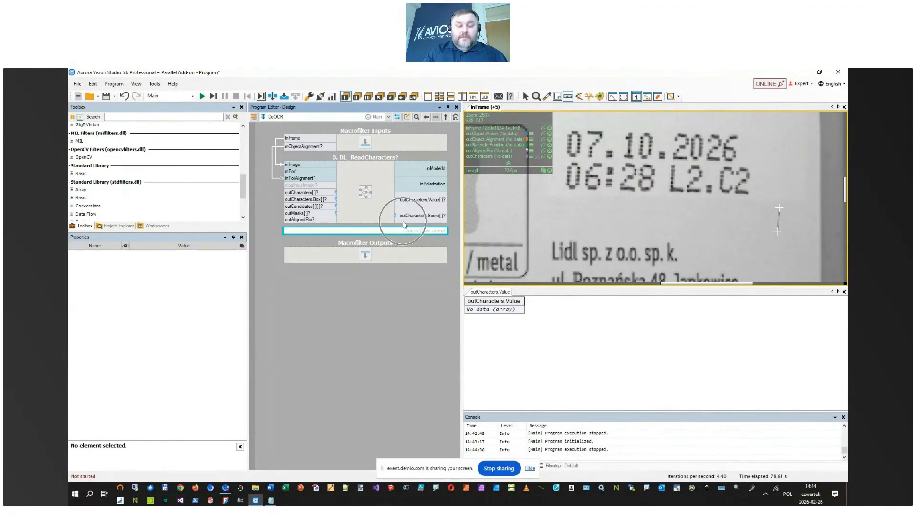
text(mergecha)
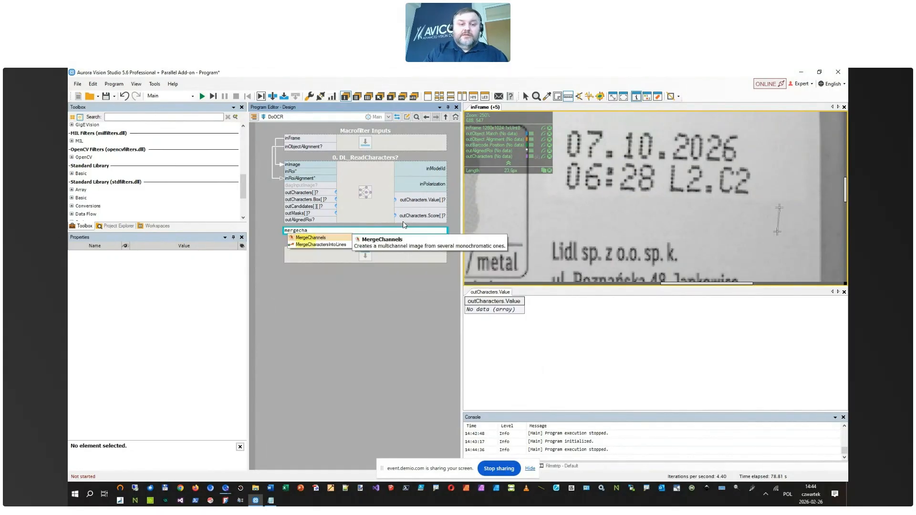
key(Down)
key(Return)
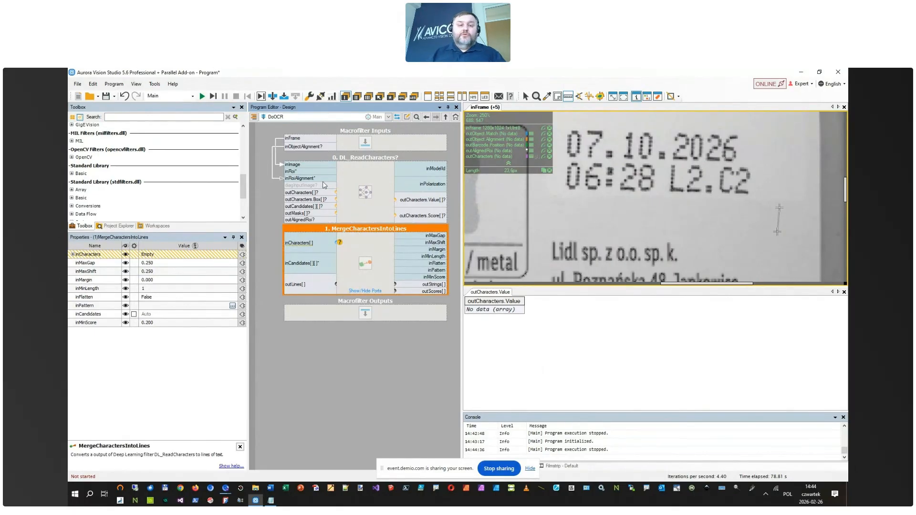
Step: Connect DL_ReadCharacters' outCharacters and outCandidates to inCharacters and inCandidates of MergeCharactersIntoLines
drag(313, 194, 306, 243)
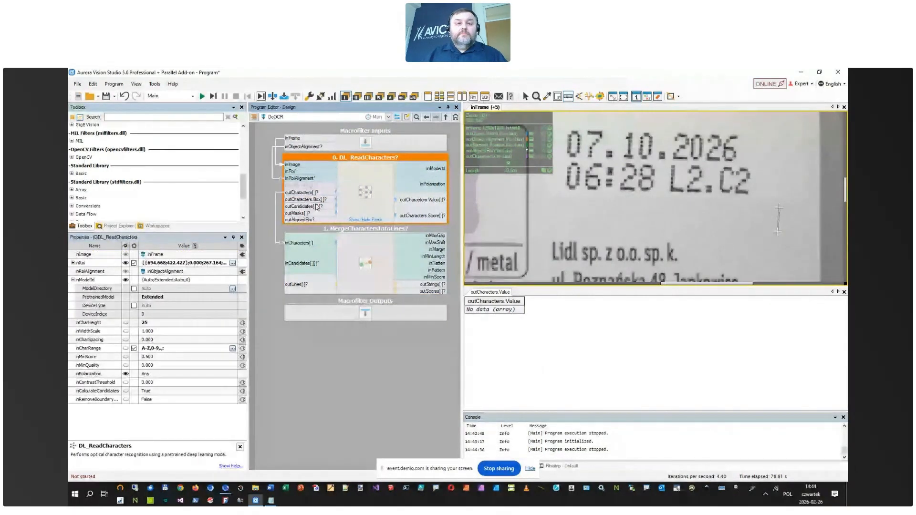
drag(319, 210, 308, 264)
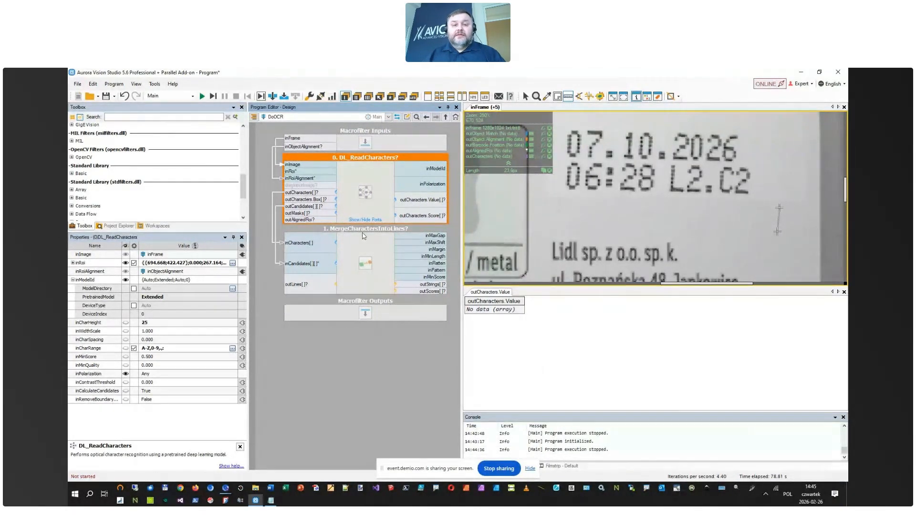
click(376, 247)
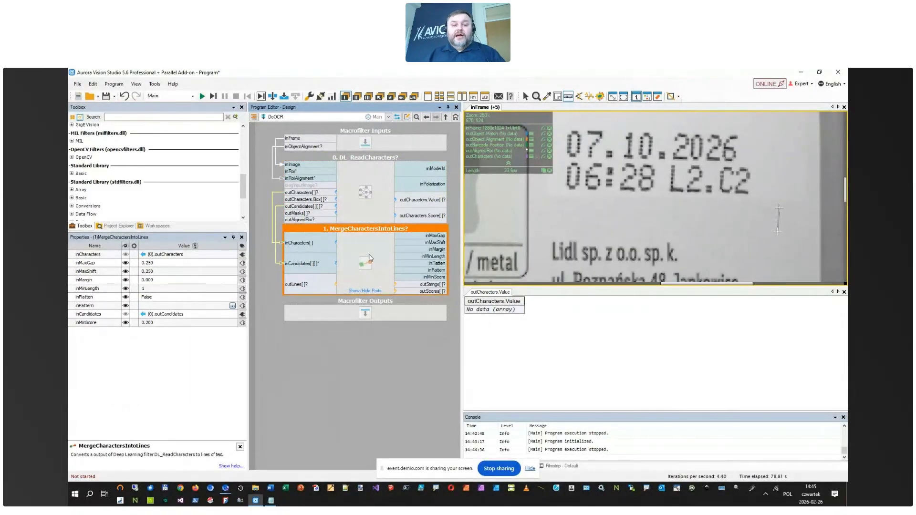
Step: Replace the outCharacters.Value preview with the outStrings output of MergeCharactersIntoLines and run the program
click(591, 323)
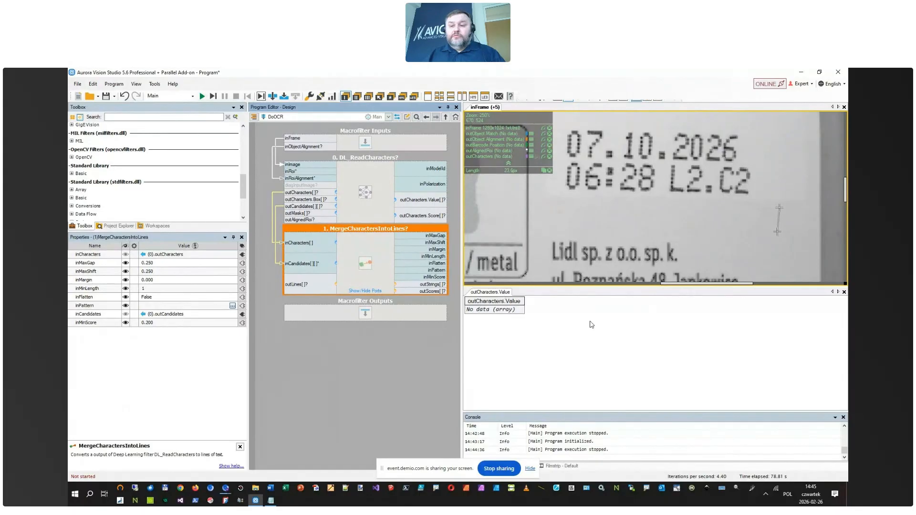
click(844, 293)
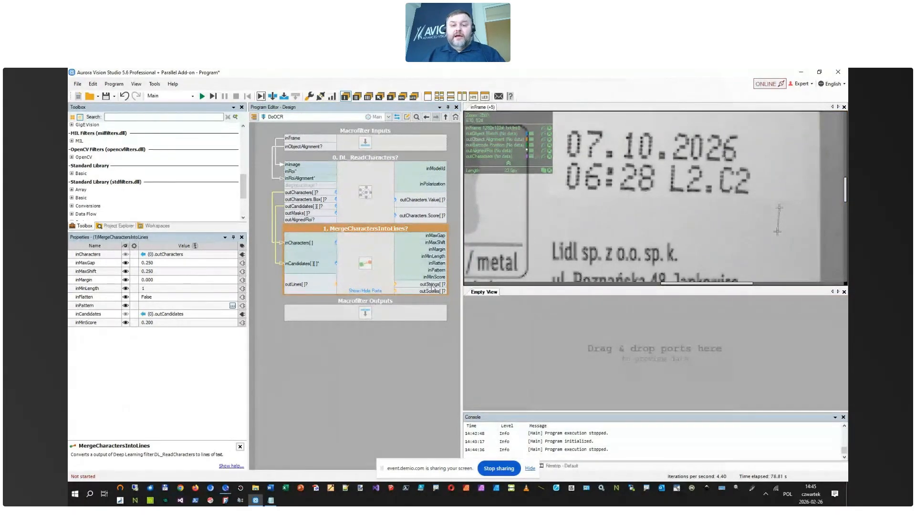
drag(432, 285, 490, 319)
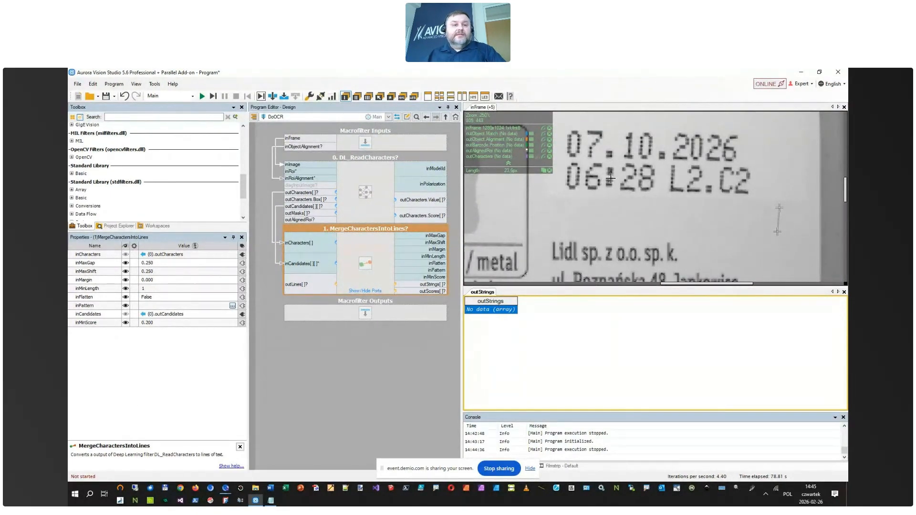
key(F5)
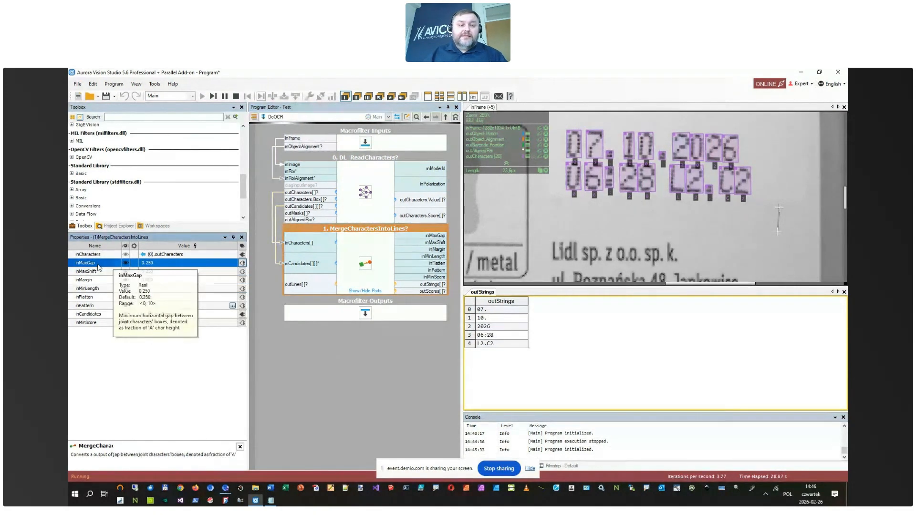
Step: Raise inMaxGap of MergeCharactersIntoLines to 1.300 so the date code fragments merge into whole lines
click(120, 264)
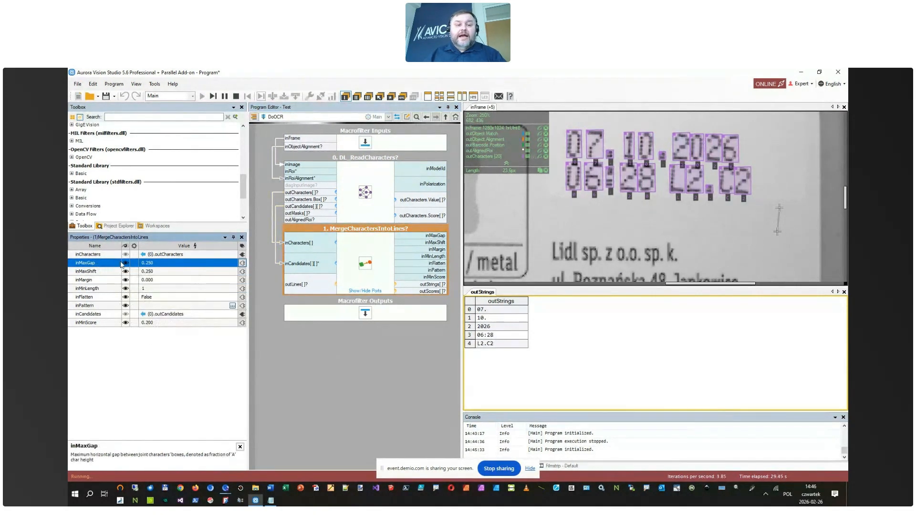
click(157, 264)
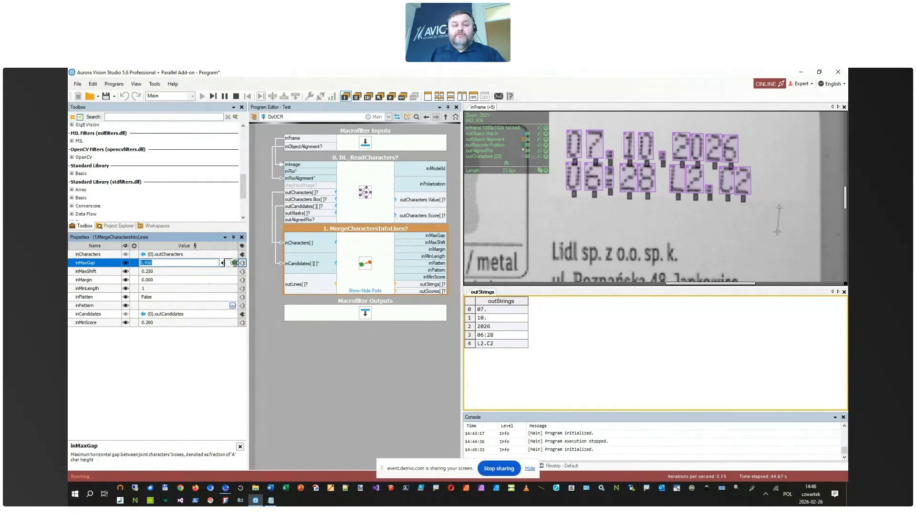
drag(234, 263, 255, 263)
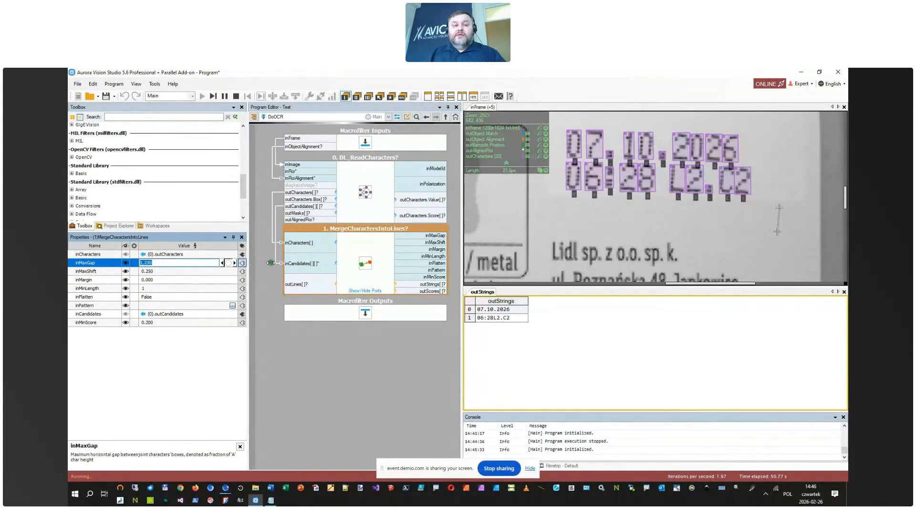
drag(271, 263, 271, 264)
click(158, 271)
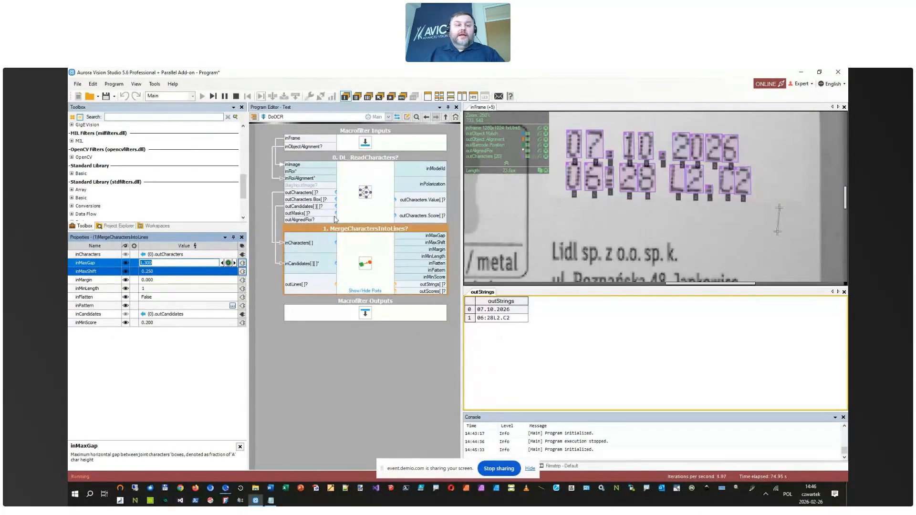
Step: Stop the program, expose outStrings as a StringArray? output of the DoOCR macrofilter and return to Main
click(236, 97)
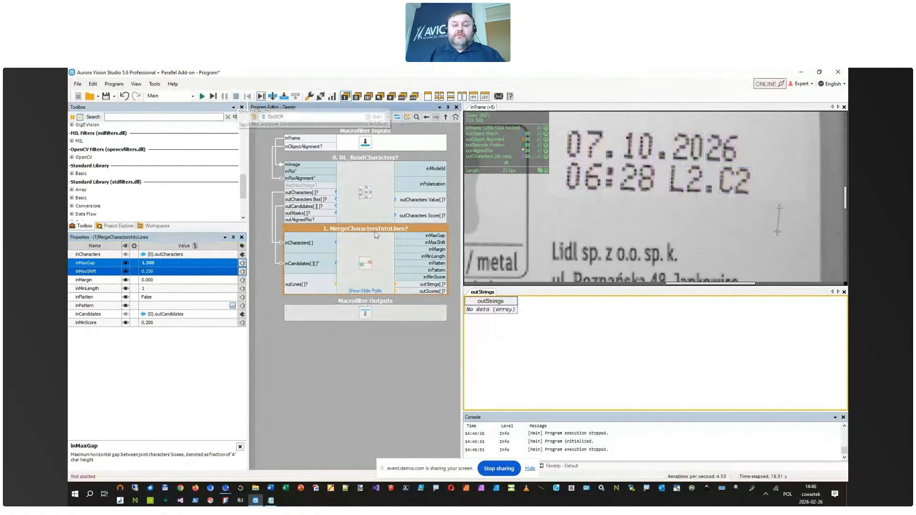
drag(441, 287, 403, 314)
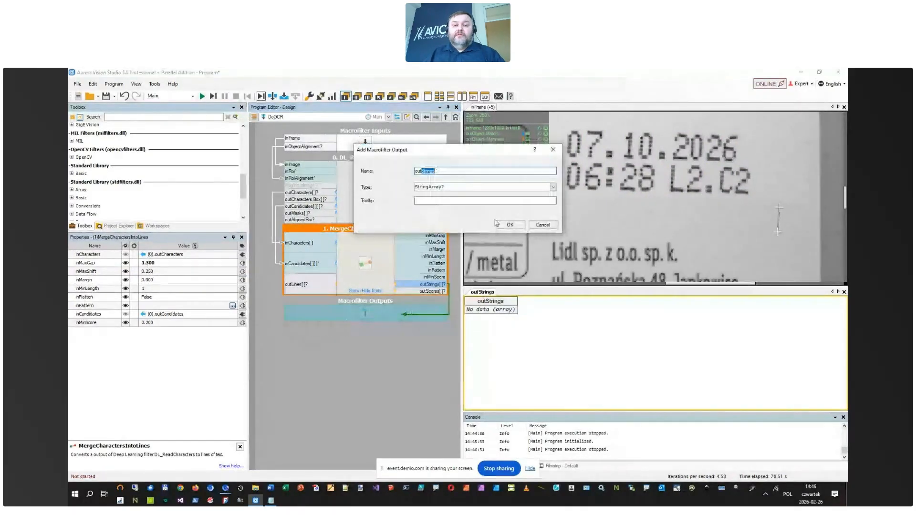
click(510, 224)
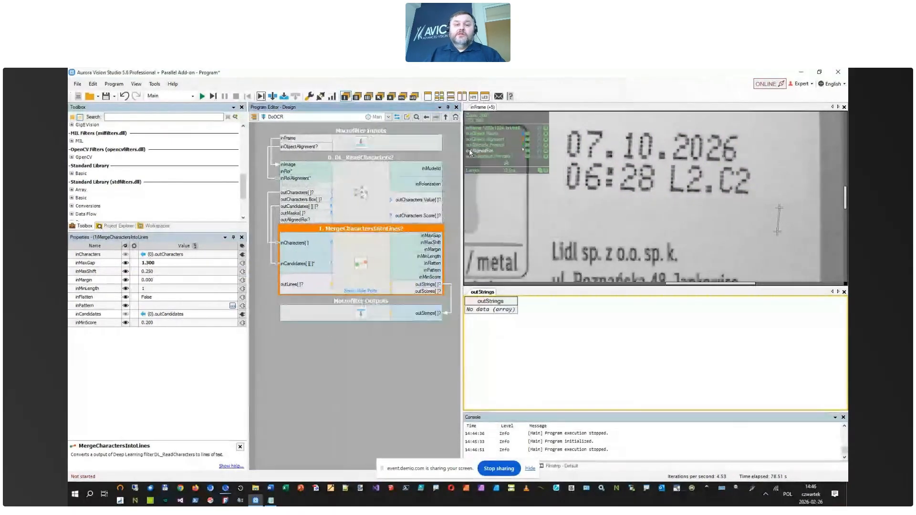
click(447, 117)
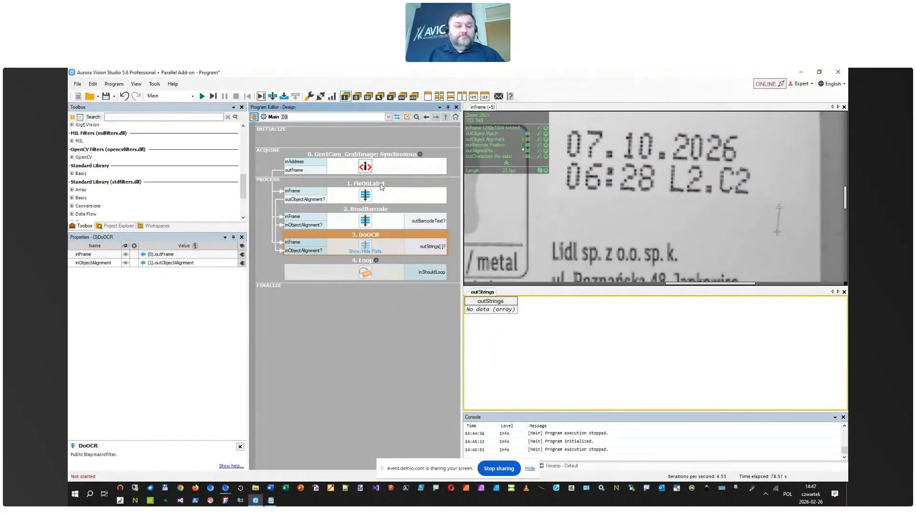
Step: Run the complete program from Main, check label alignment, barcode and date code reading on the bottle, and stop it
click(378, 320)
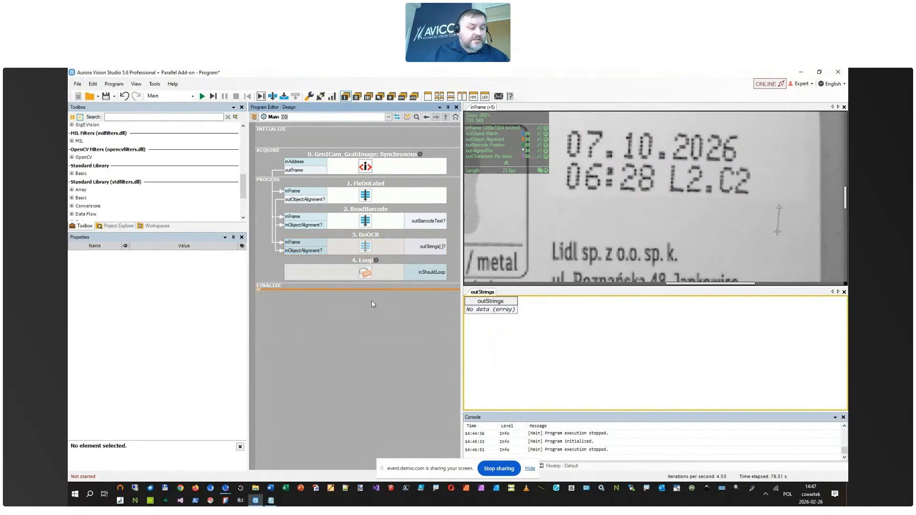
click(203, 96)
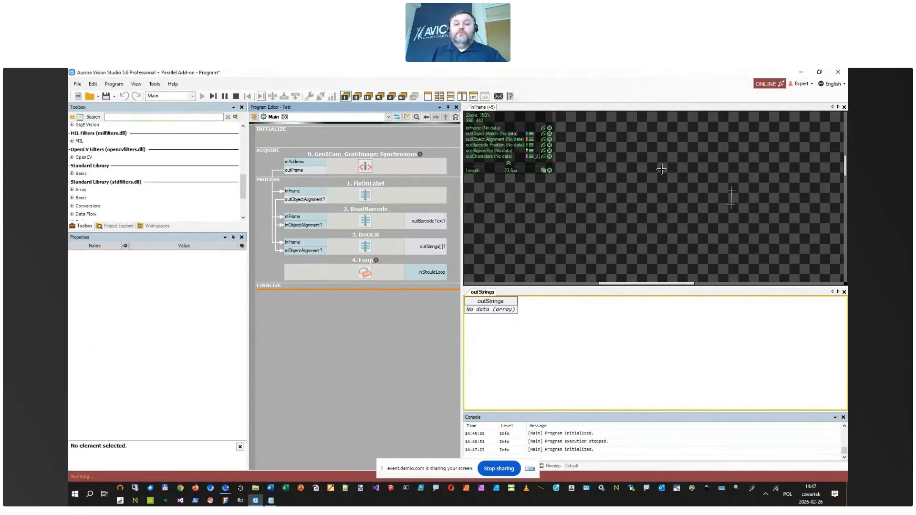
scroll(660, 182, down, 5)
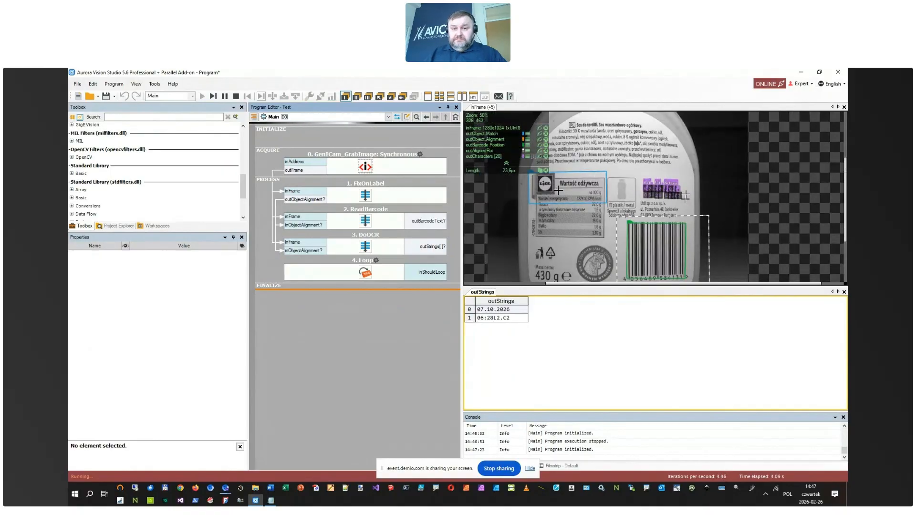
click(402, 194)
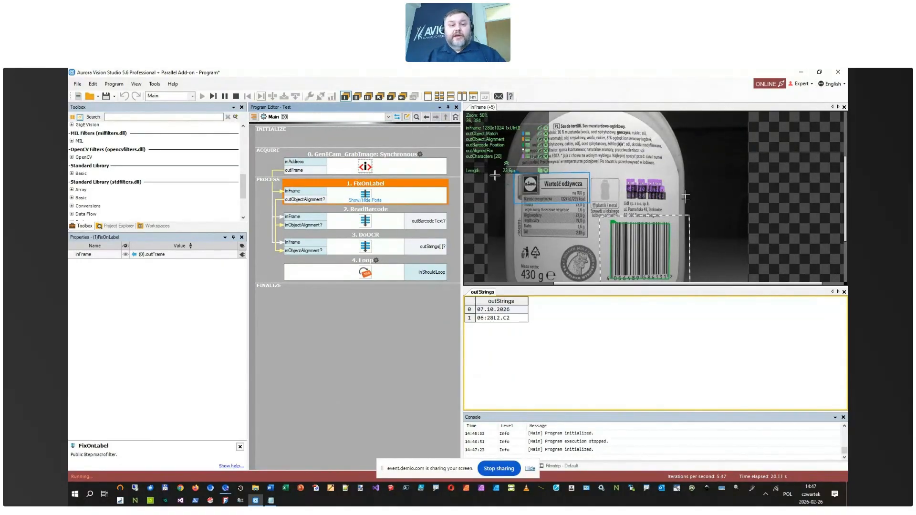
click(240, 97)
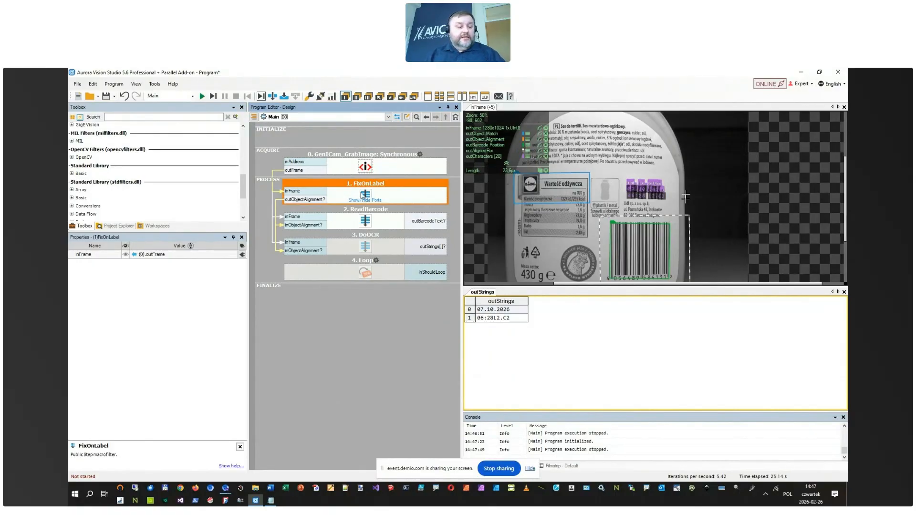
Step: Activate the second user-defined preview layout and narrow the toolbox and program editor to widen its empty preview area
click(356, 97)
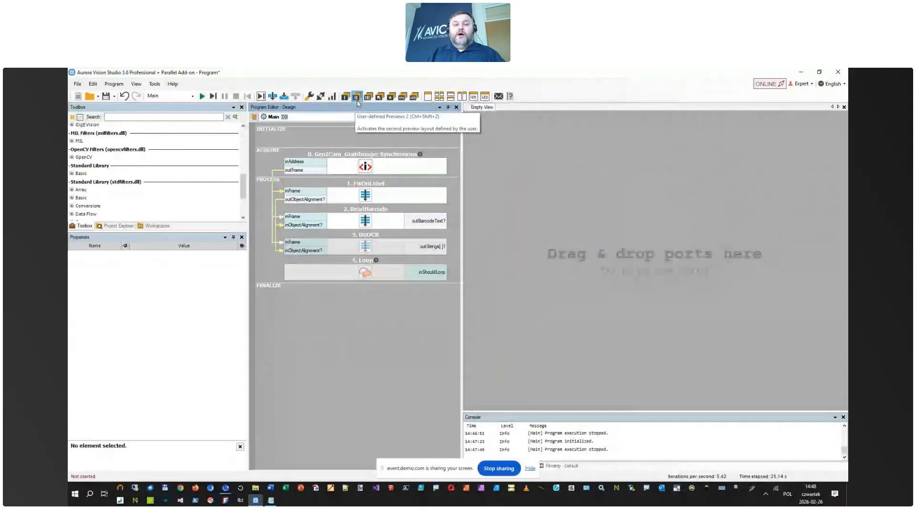
click(345, 97)
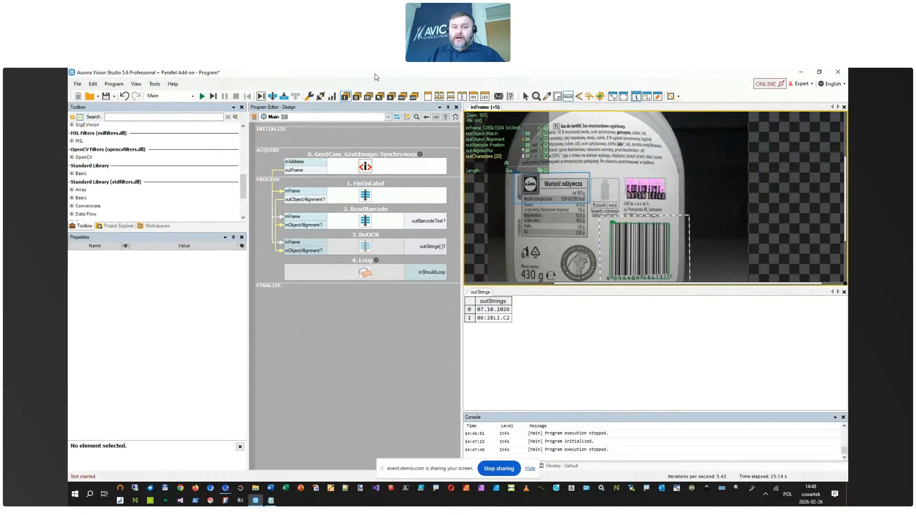
click(357, 97)
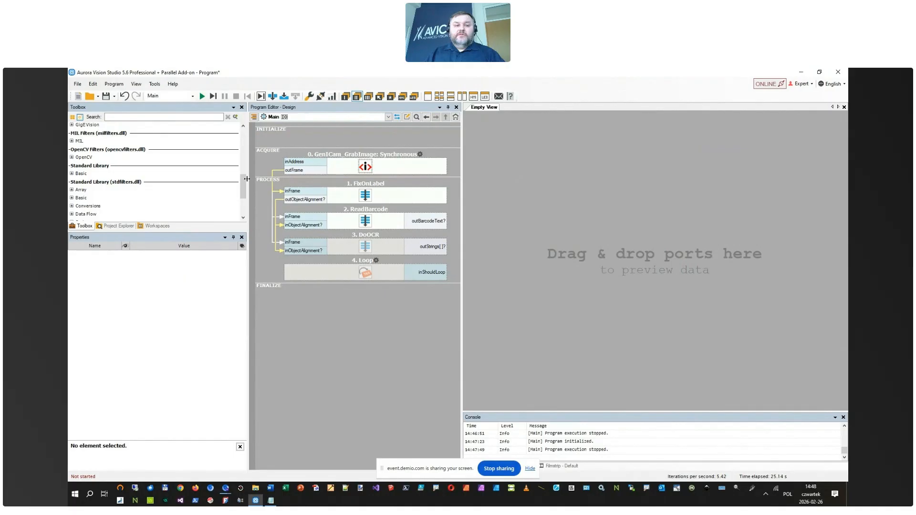
drag(248, 179, 217, 179)
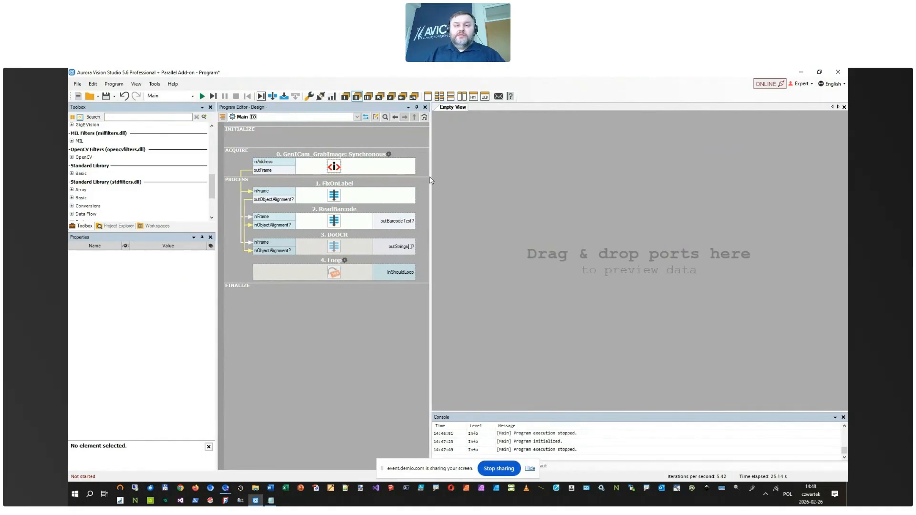
drag(430, 180, 401, 178)
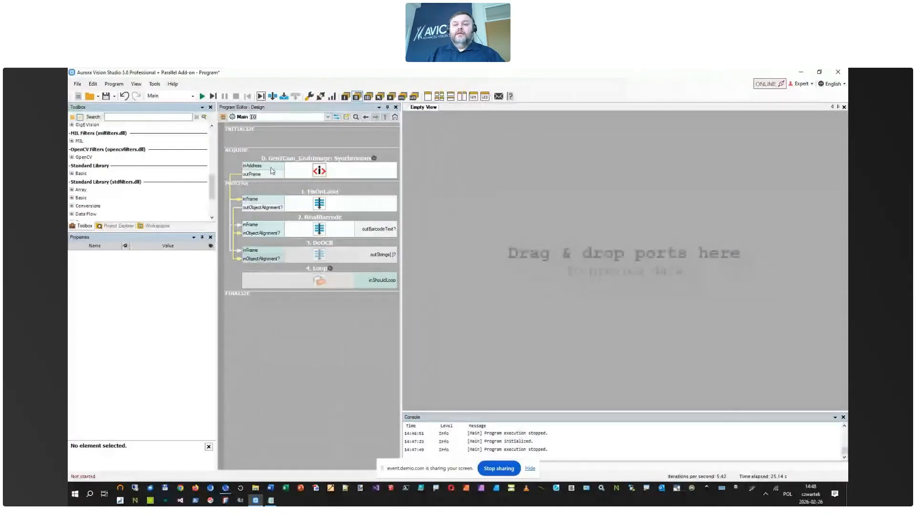
Step: Add an HMI to the project and enlarge its canvas to about 1019 by 634
click(473, 97)
click(594, 261)
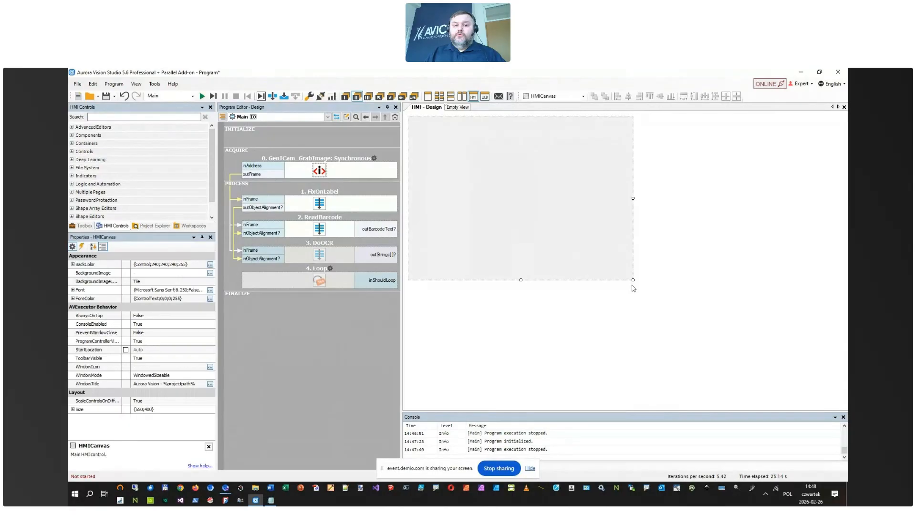
drag(634, 281, 826, 376)
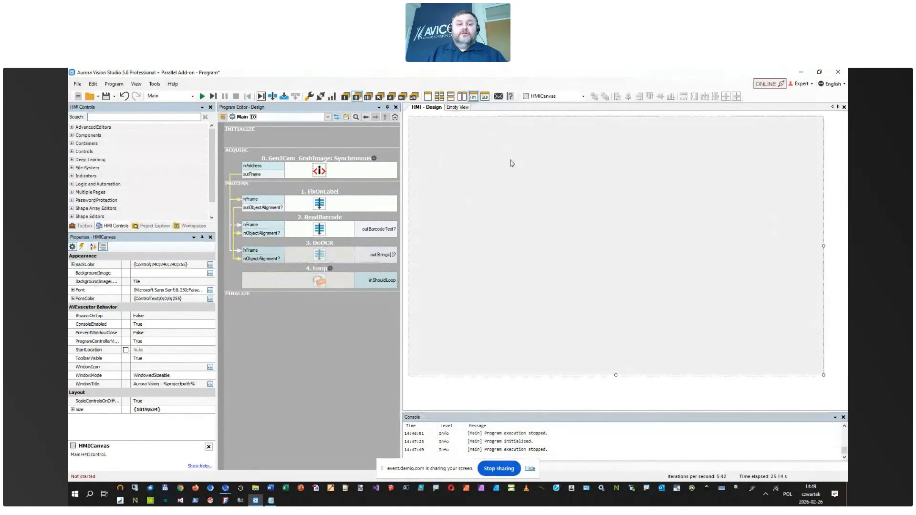
Step: Look through the available HMI control categories, from Components and Containers to Controls, Deep Learning and File System
click(181, 125)
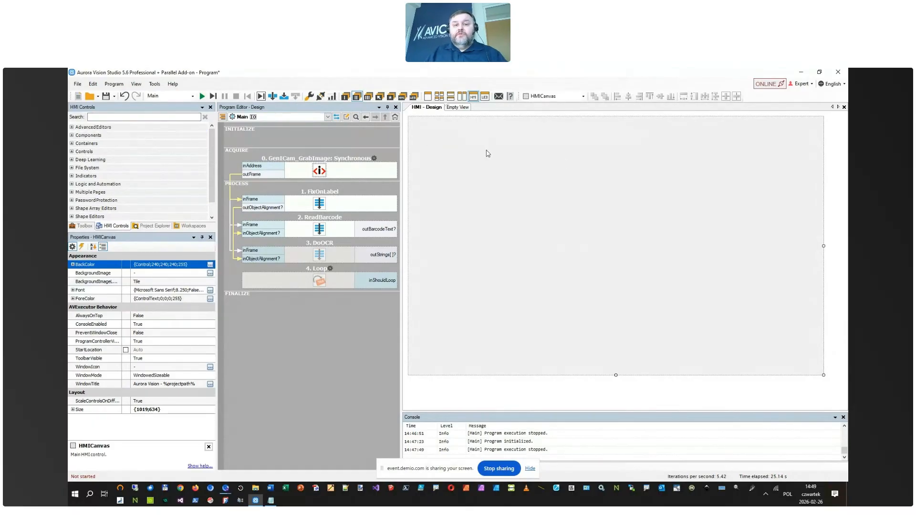
click(114, 227)
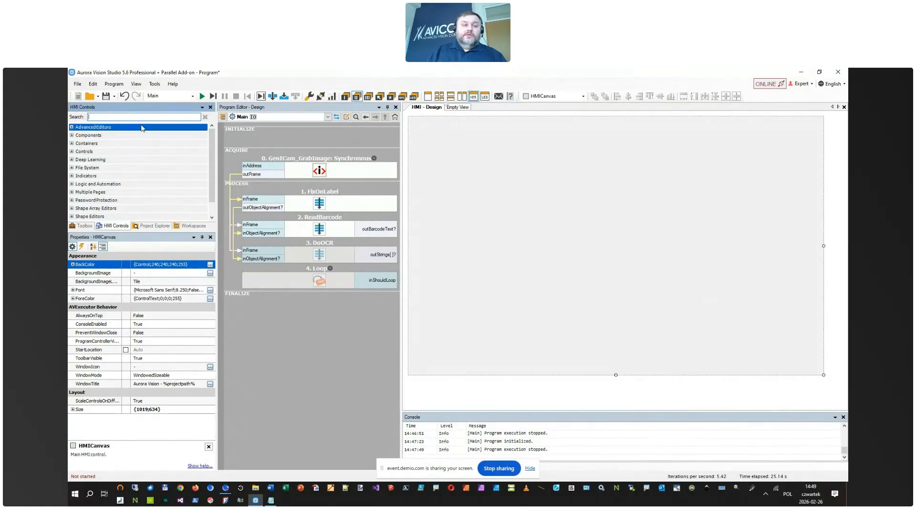
click(72, 136)
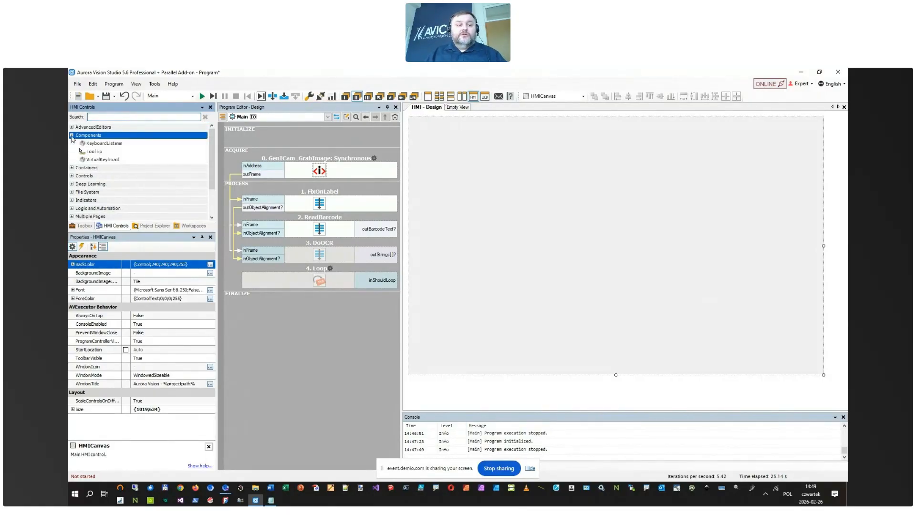
click(72, 135)
click(71, 143)
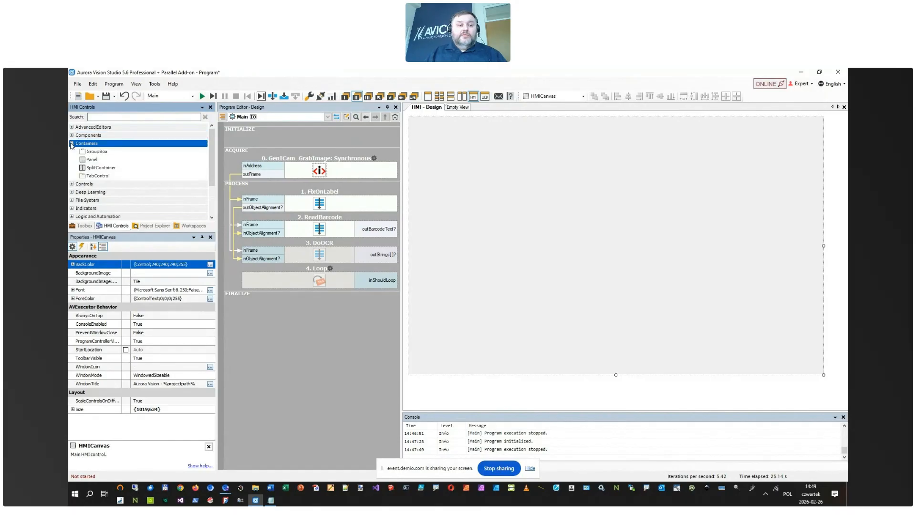
click(71, 143)
click(71, 152)
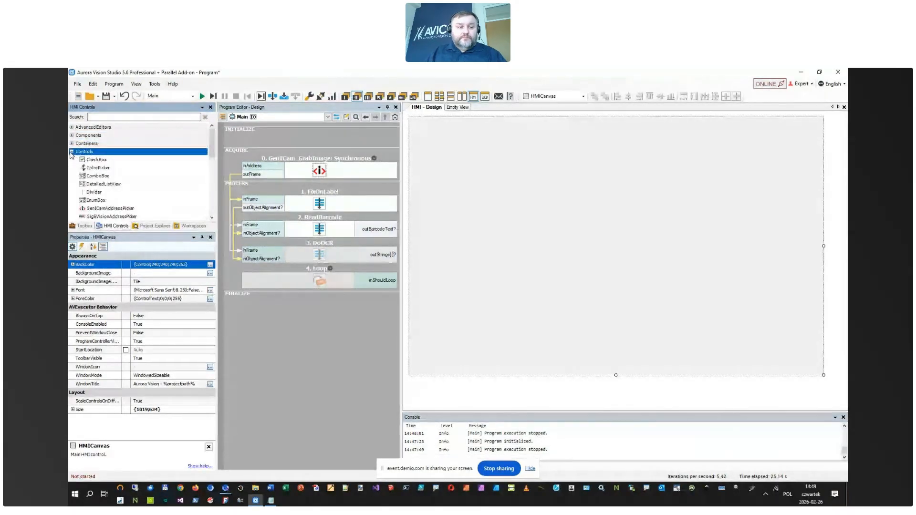
click(72, 152)
click(72, 160)
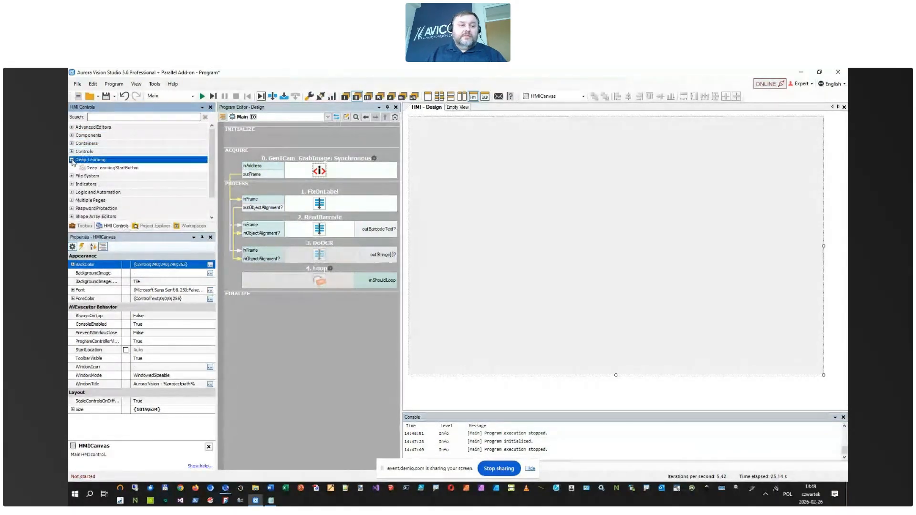
click(72, 160)
click(72, 168)
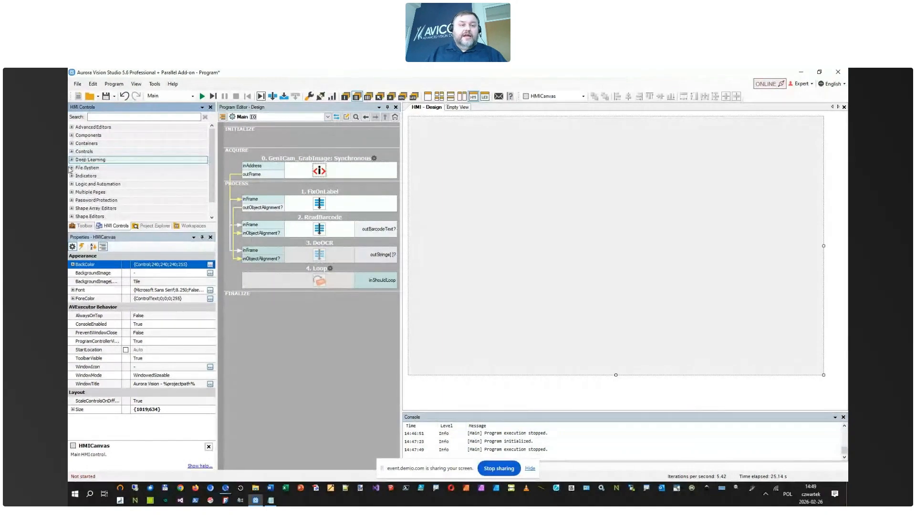
click(72, 168)
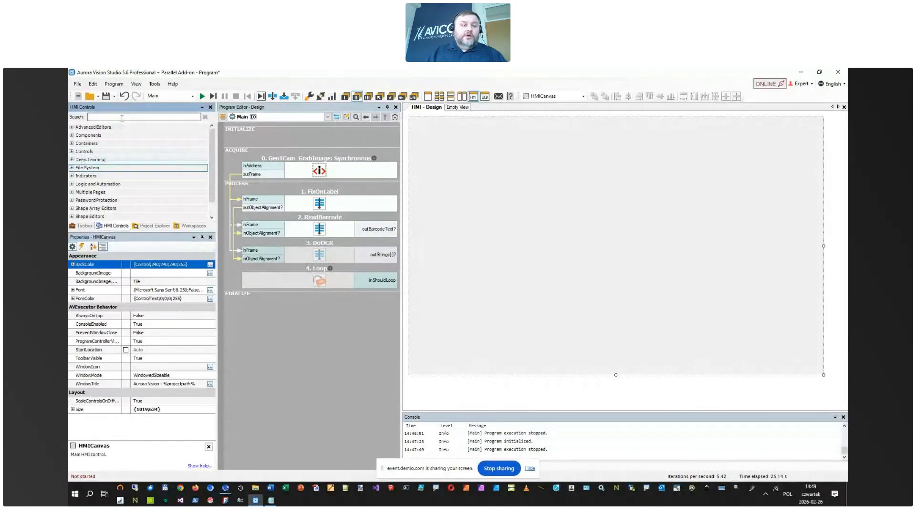
Step: Search the HMI controls for "onoff" and place an OnOffButton in the upper-left corner of the HMI canvas
click(134, 128)
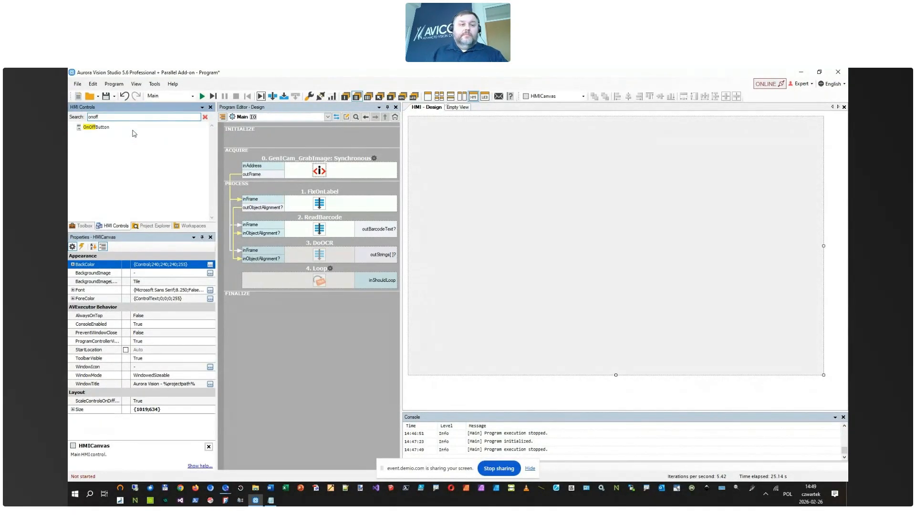
drag(96, 127, 432, 144)
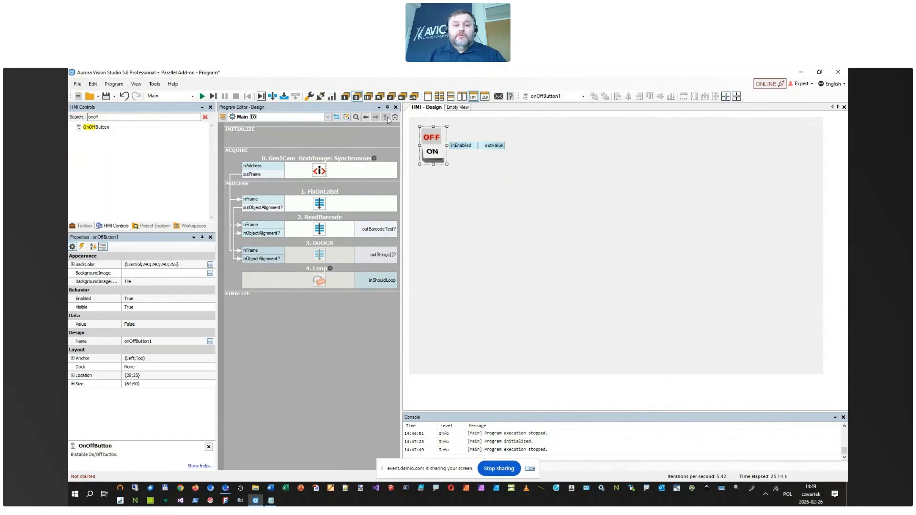
Step: Extract the GenICam_GrabImage, FixOnLabel, ReadBarcode and DoOCR filters into an if-type variant step macrofilter named OnOffOperation
click(363, 172)
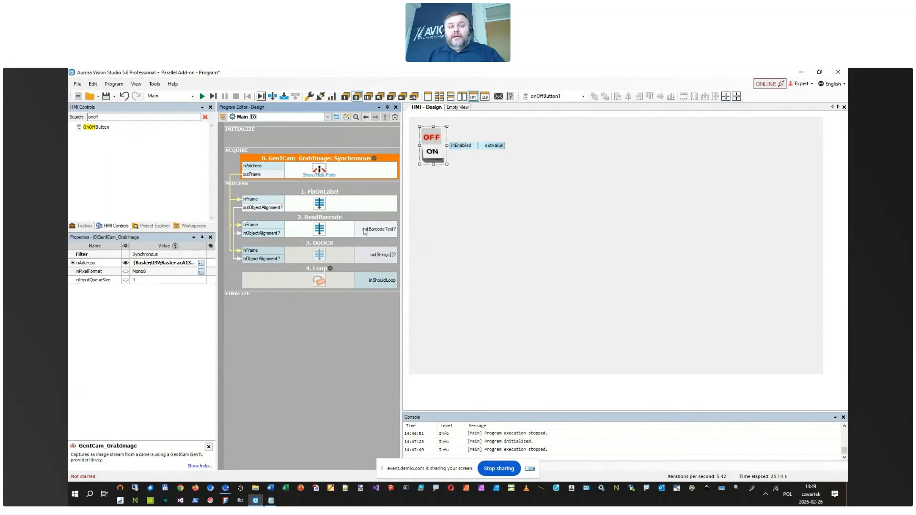
shift+click(348, 254)
right_click(359, 174)
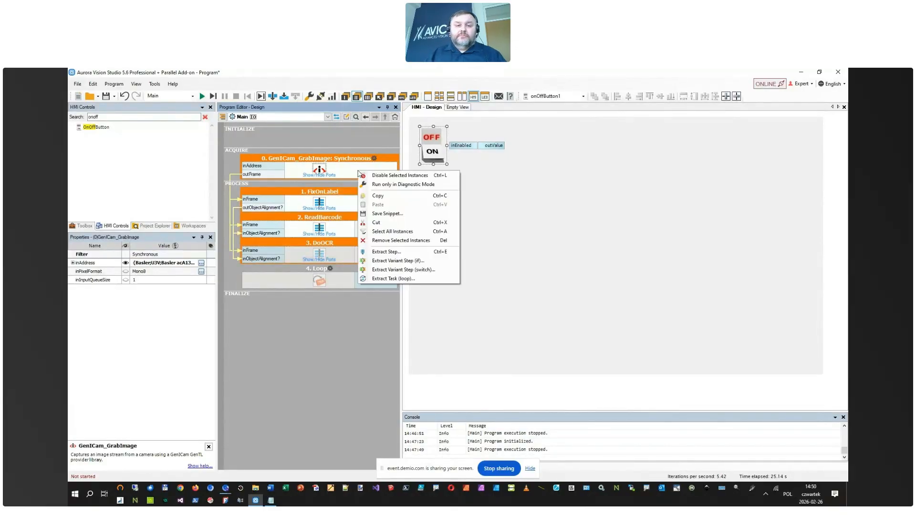
click(437, 261)
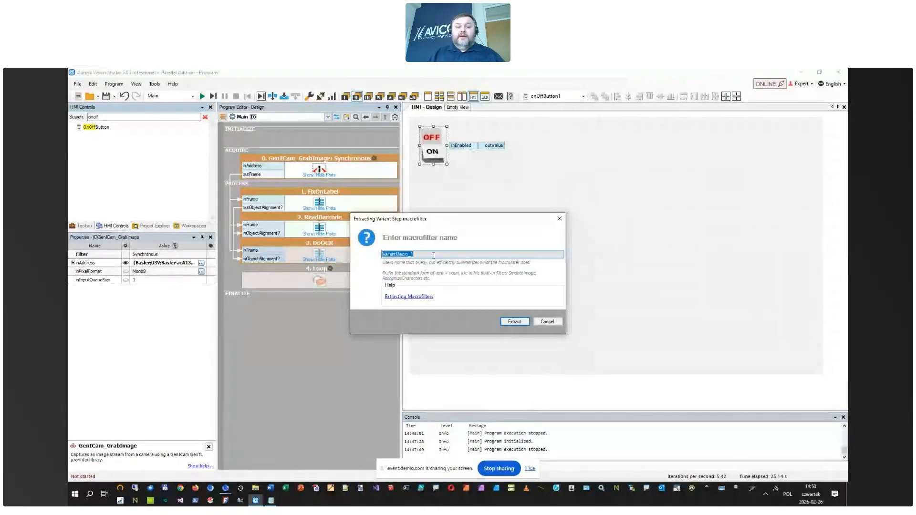
text(OnOff)
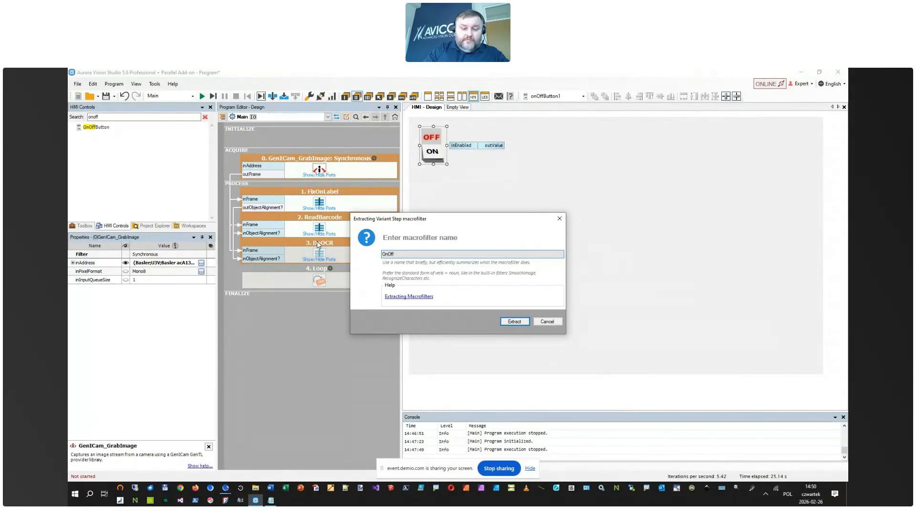
text(Opera)
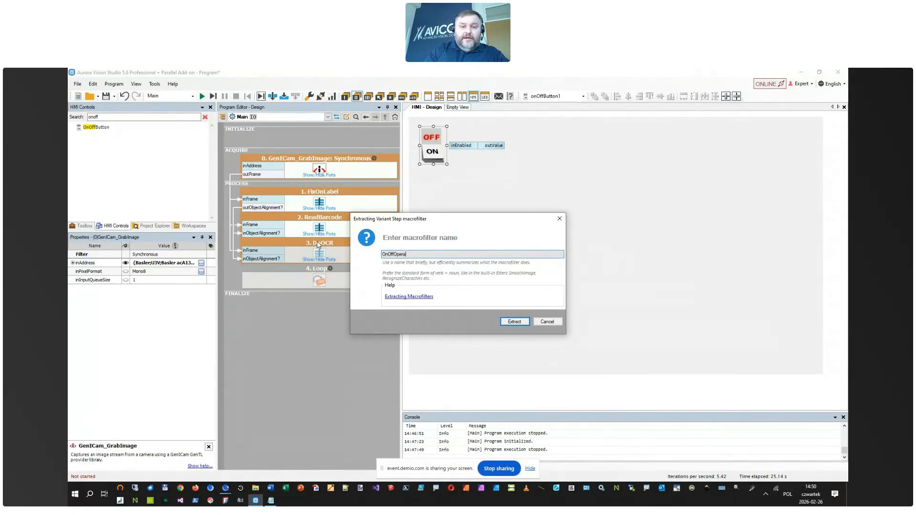
text(tion)
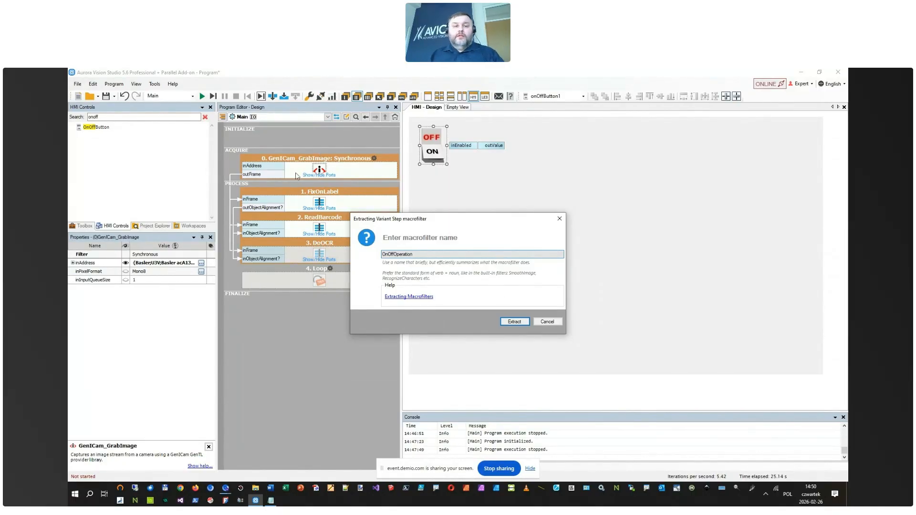
click(520, 323)
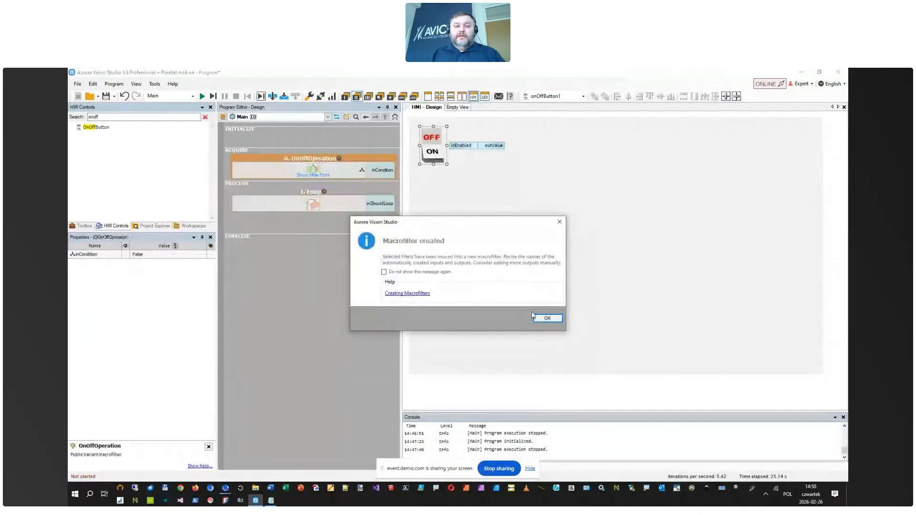
click(547, 318)
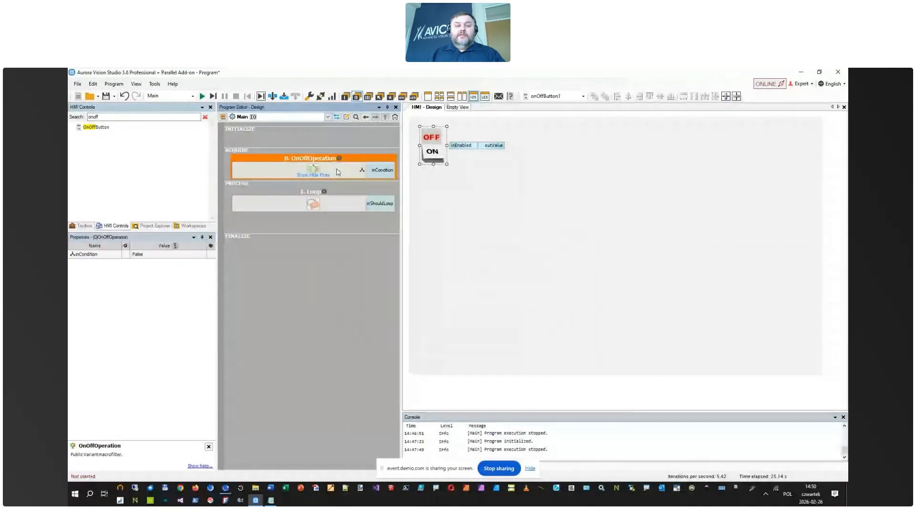
Step: Examine the False and True variants of OnOffOperation and the filters inside the True variant, then return to Main
double_click(337, 165)
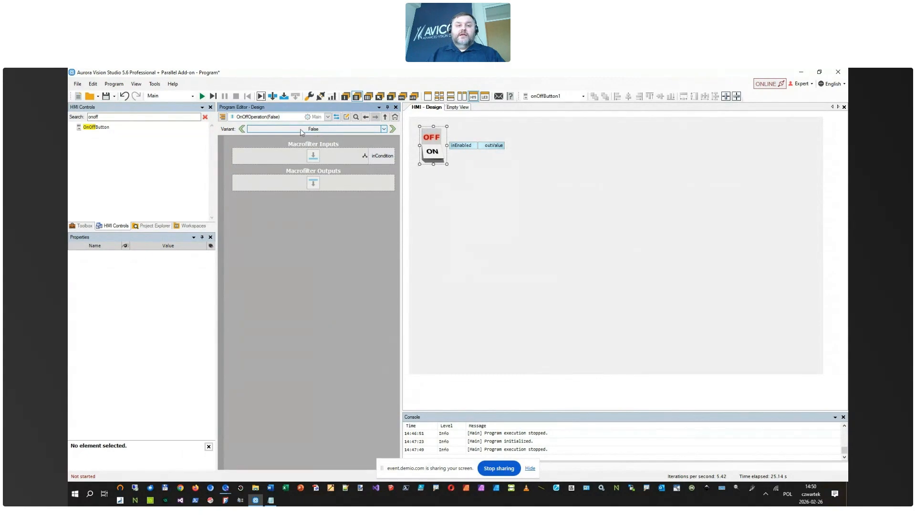
click(391, 129)
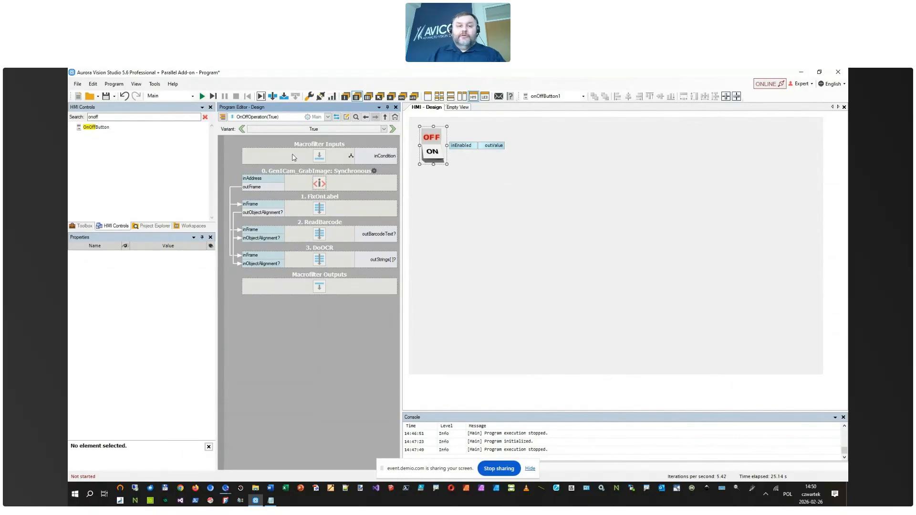
click(298, 192)
click(297, 187)
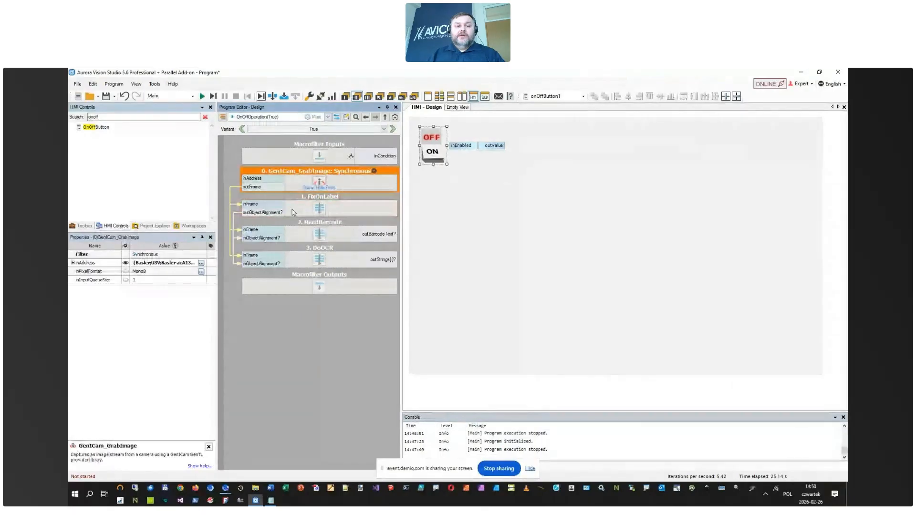
click(293, 209)
click(295, 247)
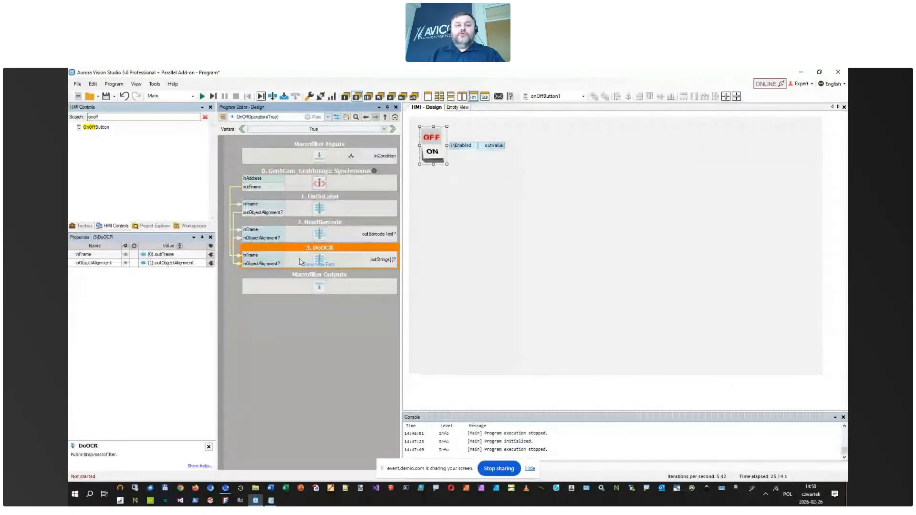
click(385, 118)
Step: Compare the on/off button's value with the inCondition input, recheck which filters each OnOffOperation variant runs, and return to Main
click(435, 146)
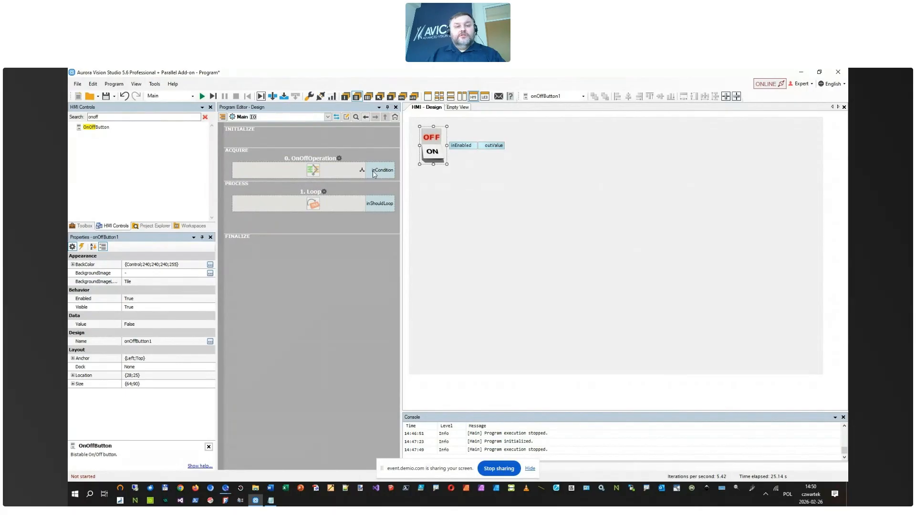
click(346, 173)
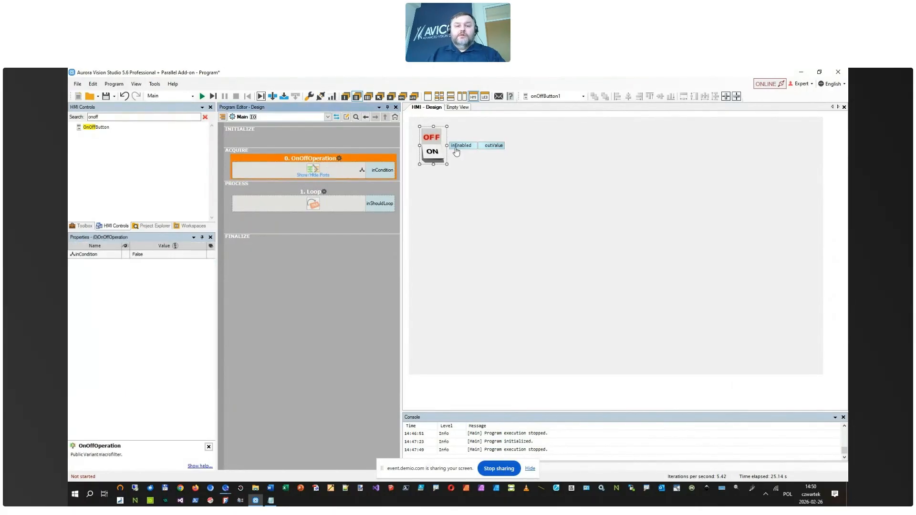
click(432, 149)
click(352, 175)
double_click(340, 171)
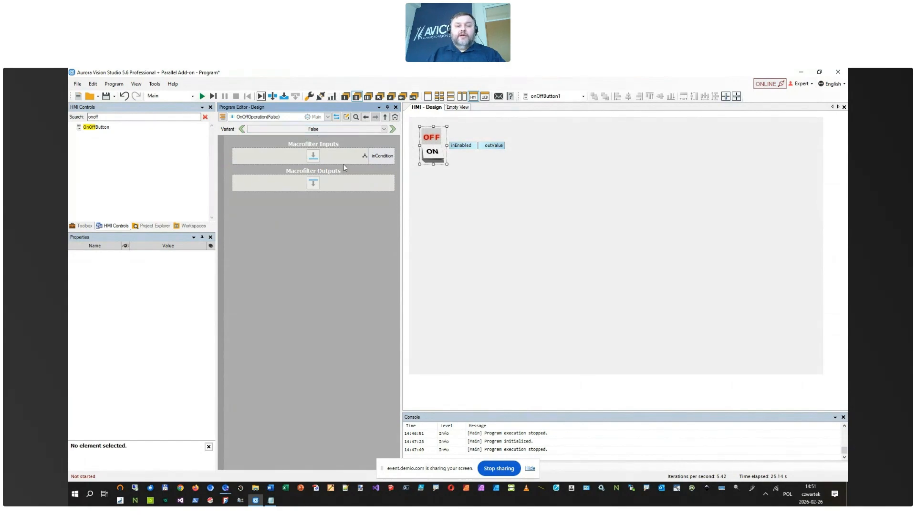
click(392, 129)
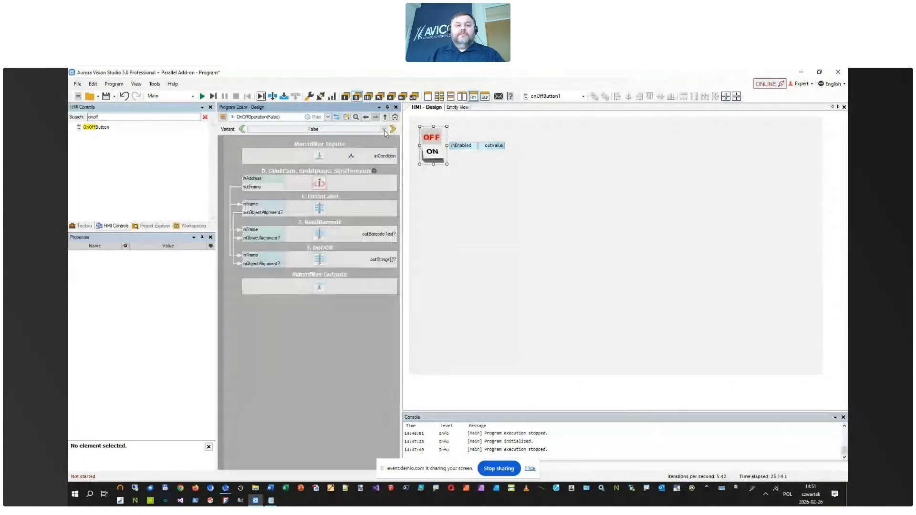
click(432, 152)
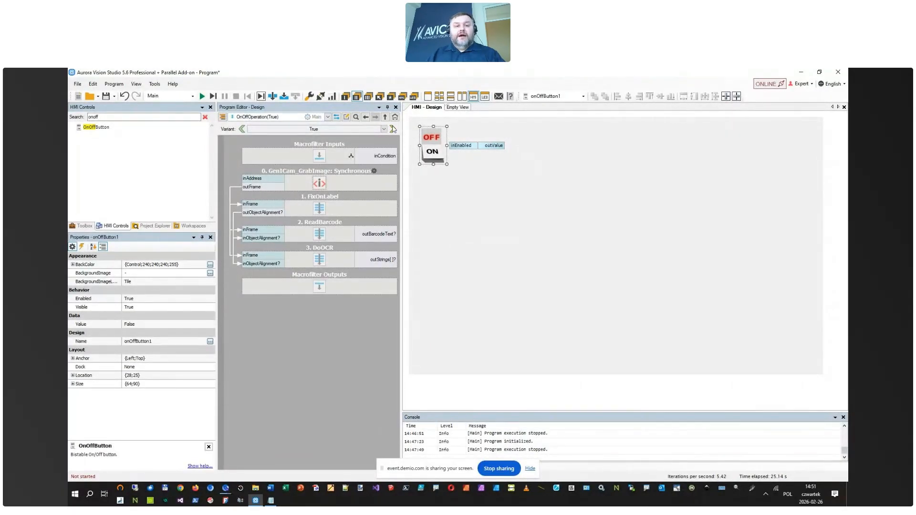
click(385, 118)
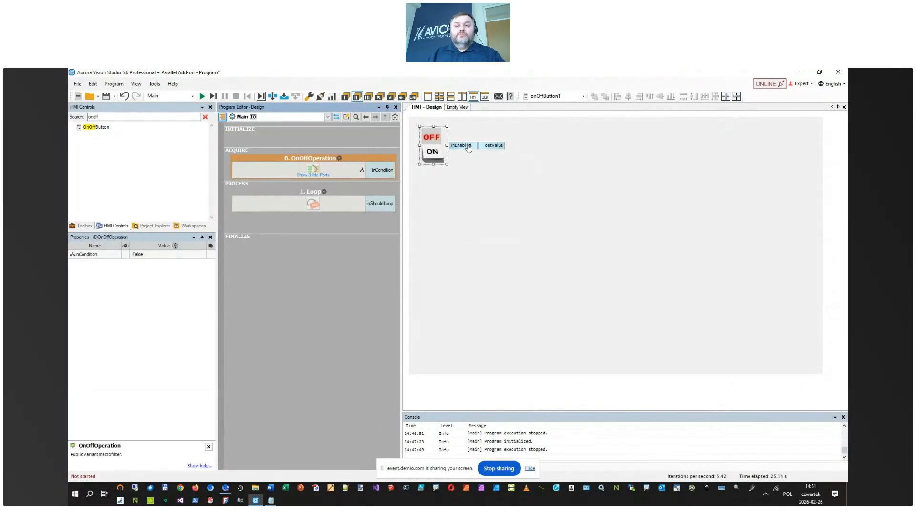
Step: Connect the on/off button's outValue to the inCondition input of OnOffOperation
drag(495, 147, 376, 171)
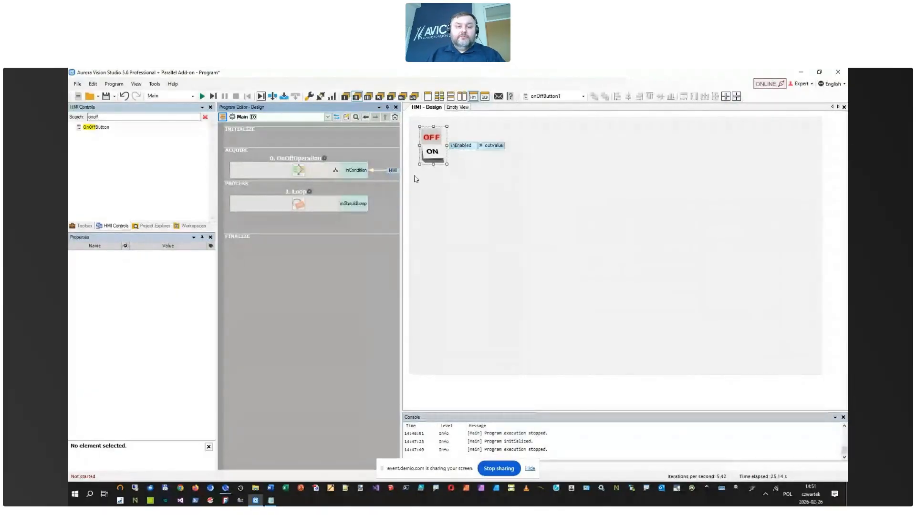
click(316, 172)
click(390, 175)
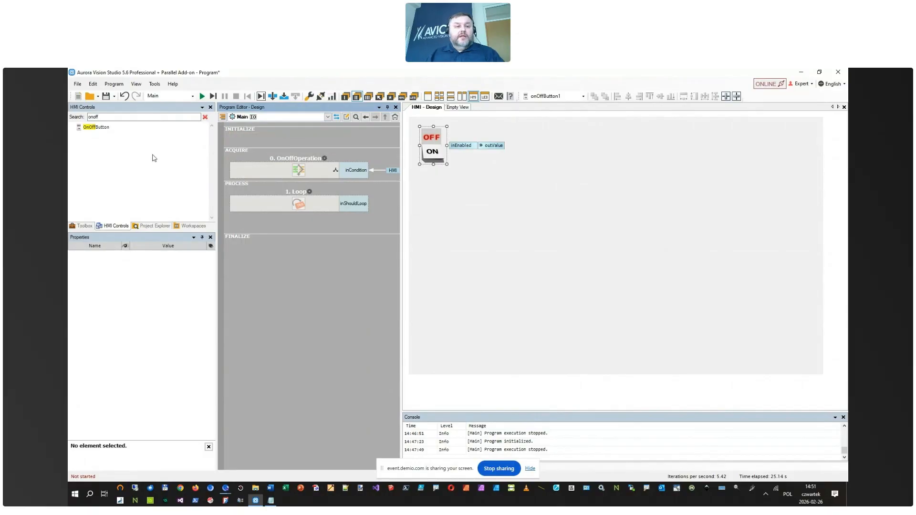
Step: Find the ZoomingVideoBox control, place it on the canvas below the on/off button and enlarge it to about 963 by 471
click(131, 108)
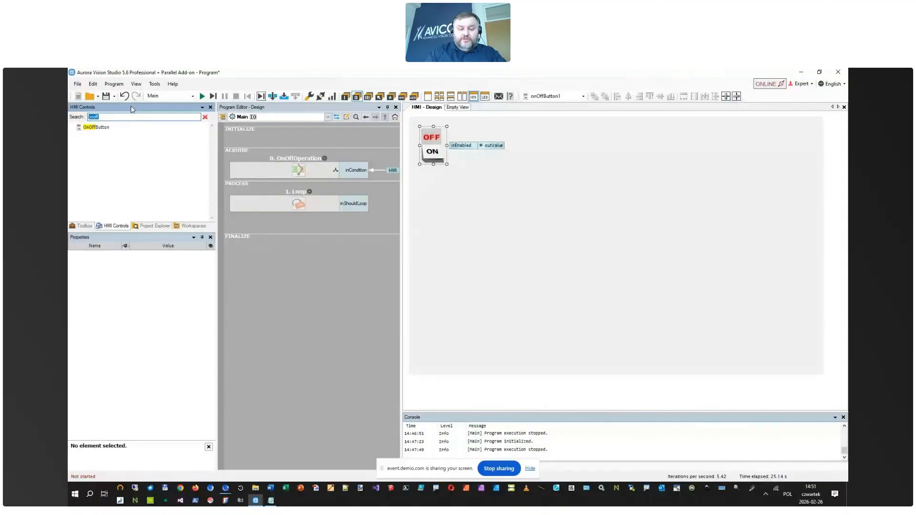
text(z)
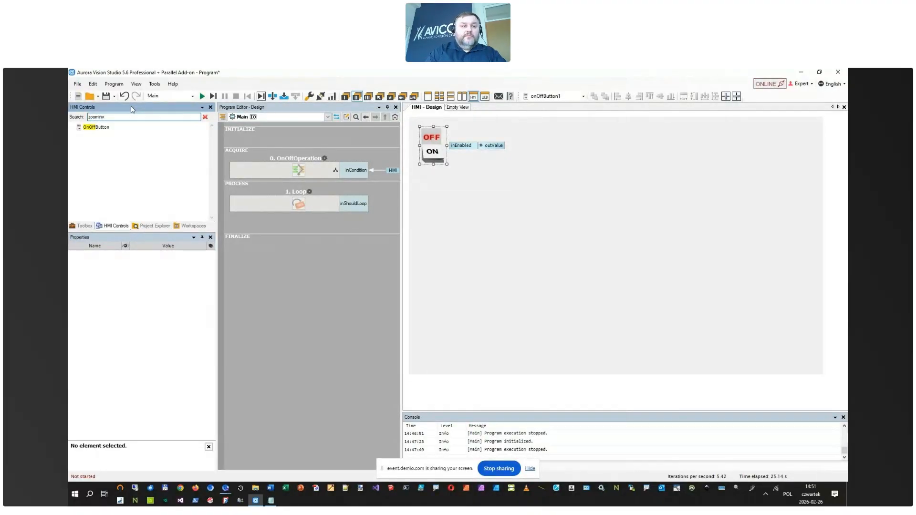
text(oominv)
key(BackSpace)
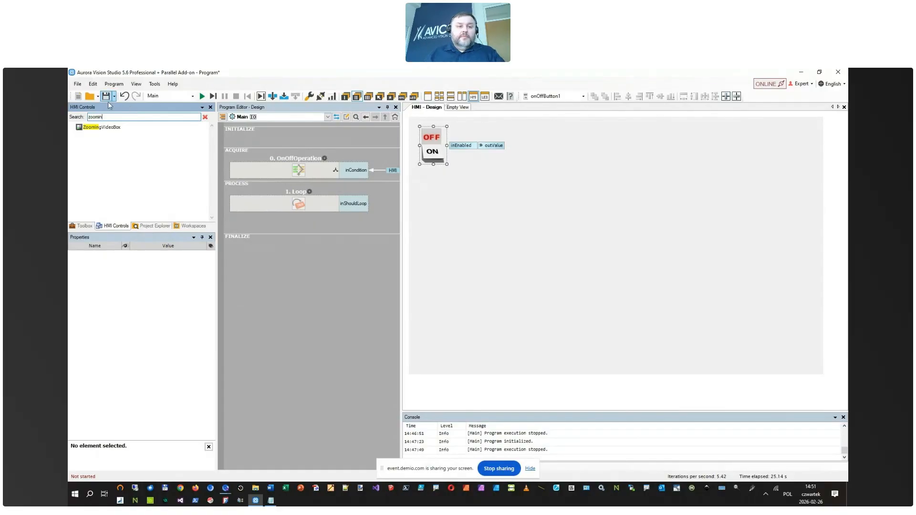
drag(122, 136, 443, 193)
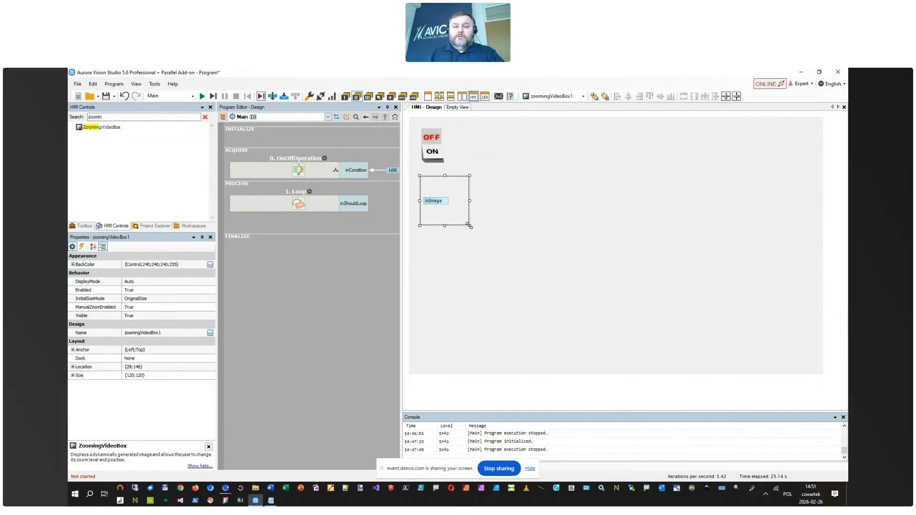
drag(470, 226, 812, 368)
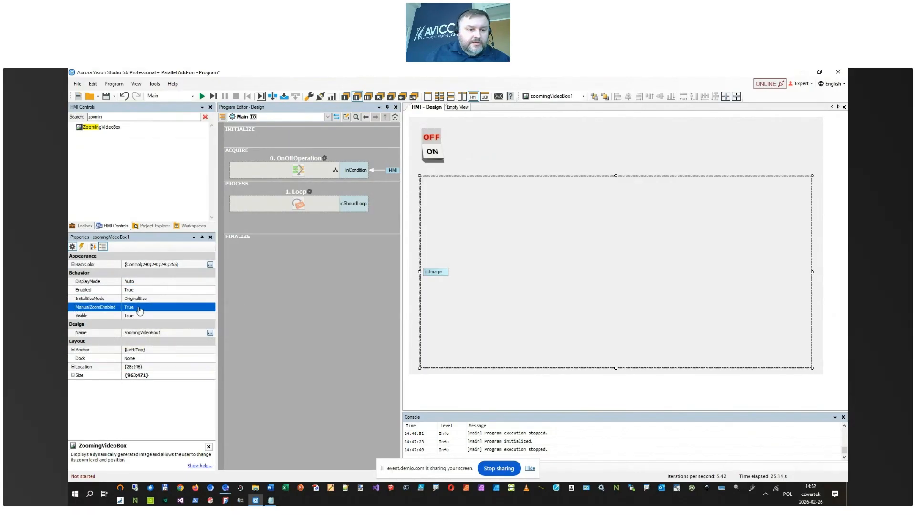
Step: Set the ZoomingVideoBox's background colour to the system-dependent colour AppWorkspace
click(72, 265)
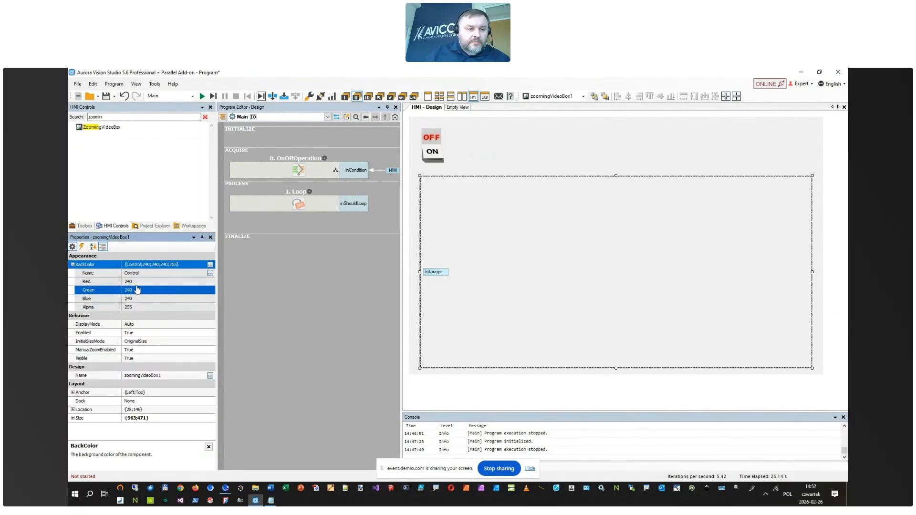
click(210, 273)
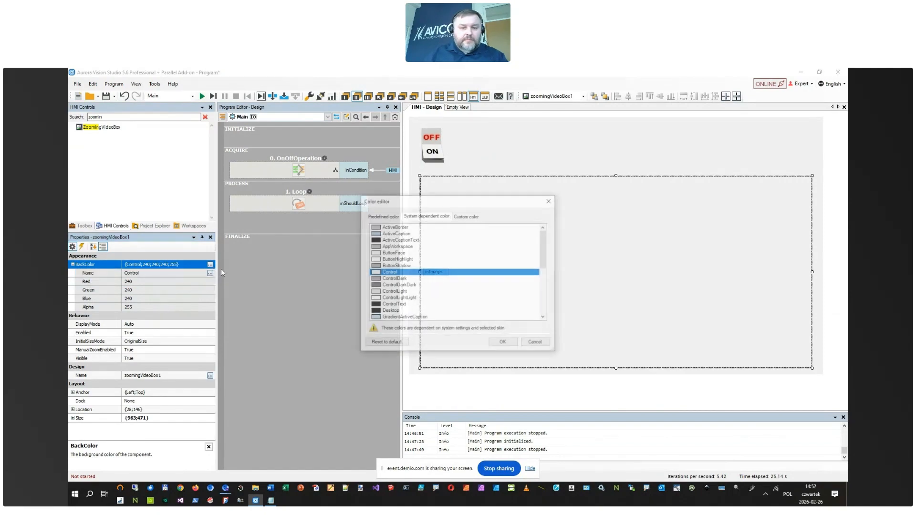
click(392, 246)
click(504, 343)
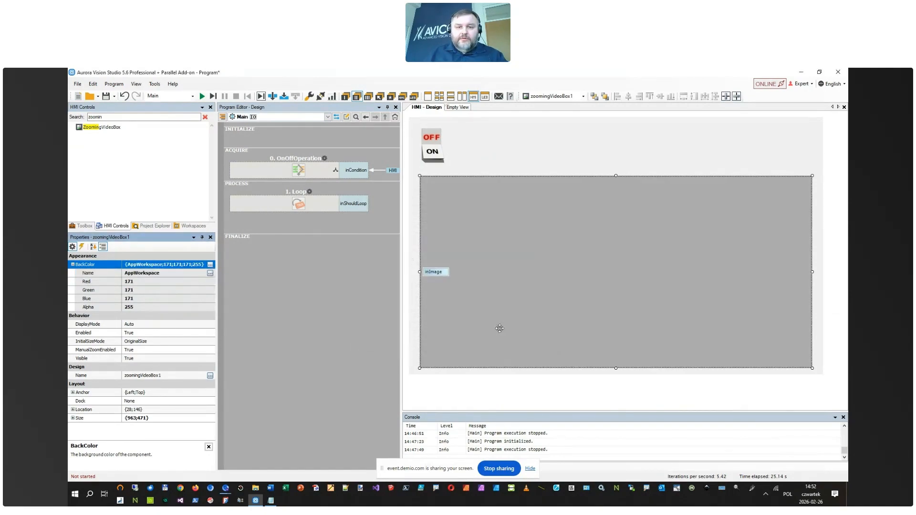
click(533, 149)
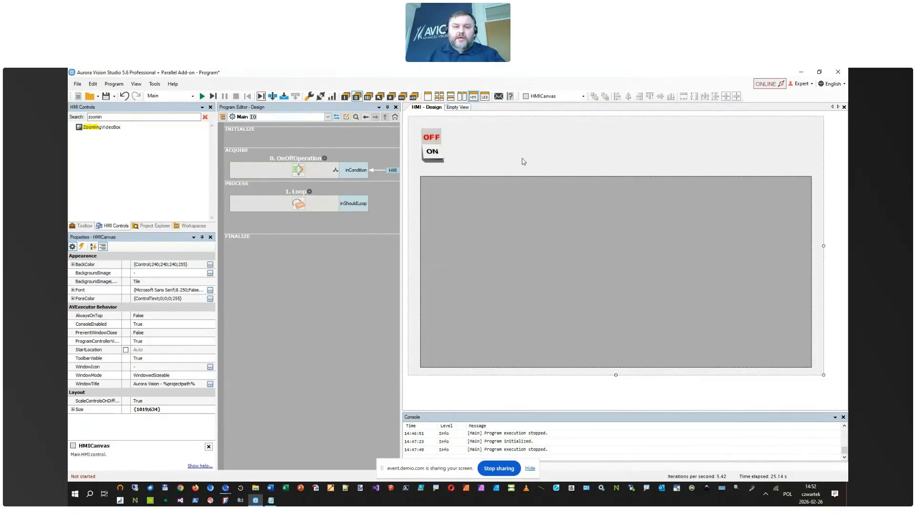
Step: In the True variant of OnOffOperation, connect the outFrame output of GenICam_GrabImage to the ZoomingVideoBox's inImage input
click(435, 197)
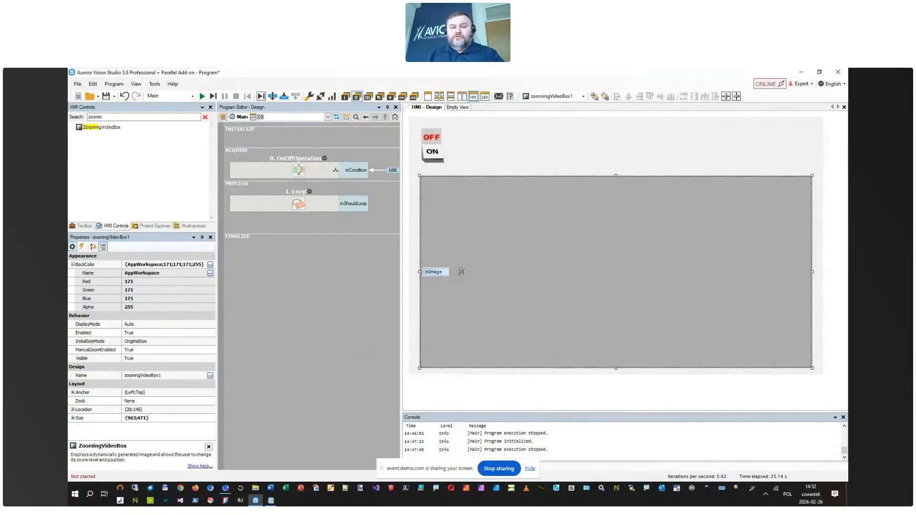
mouse_move(444, 276)
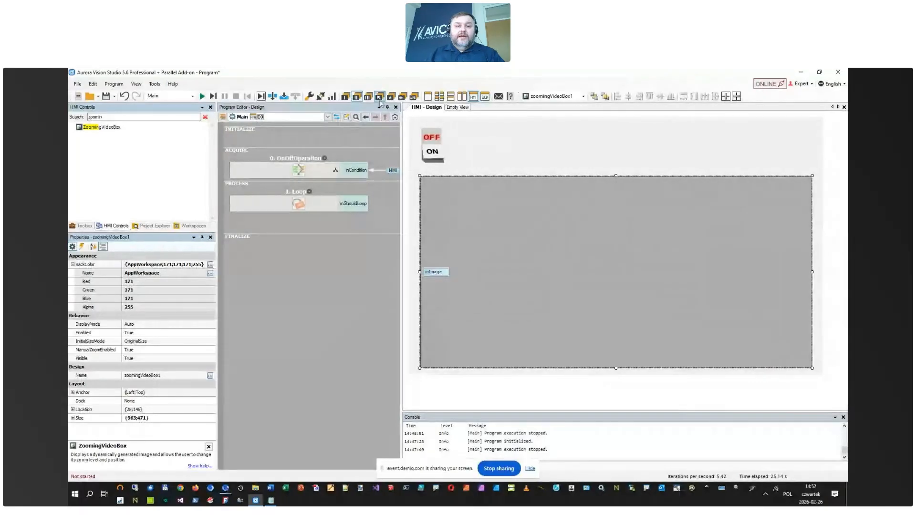
double_click(323, 164)
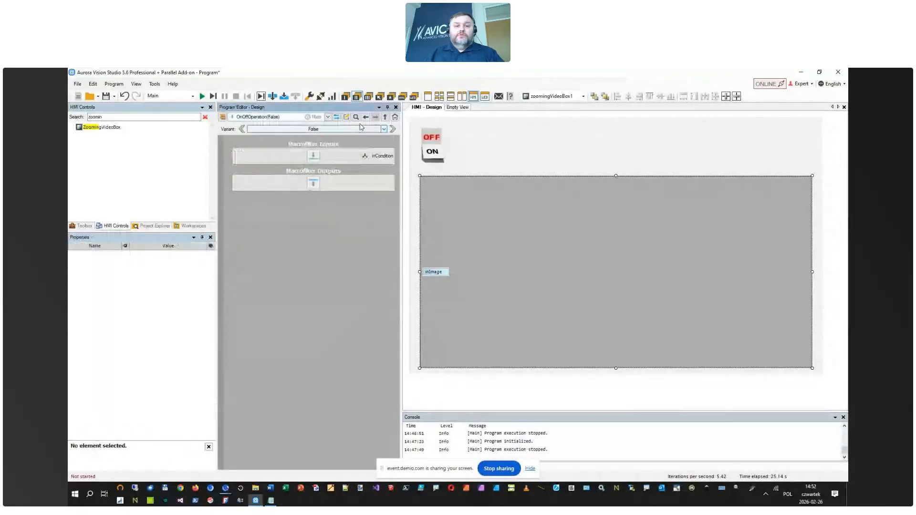
click(392, 129)
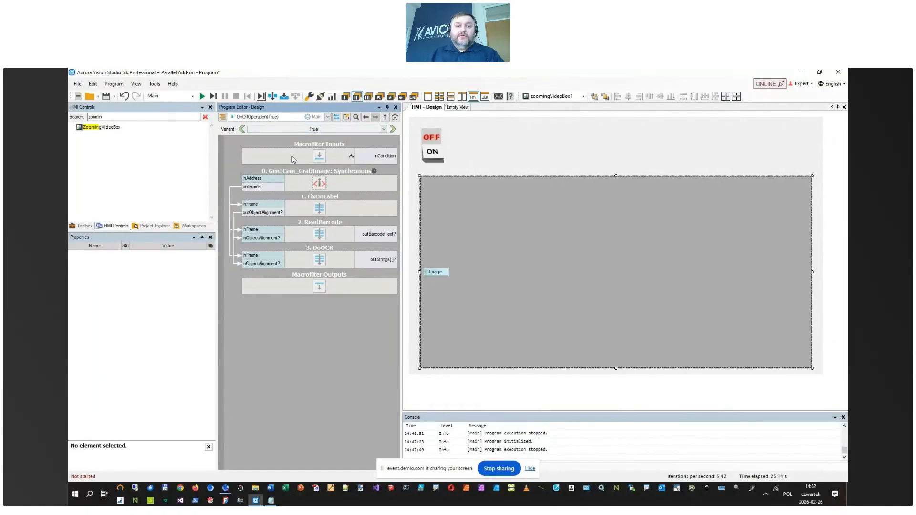
click(342, 186)
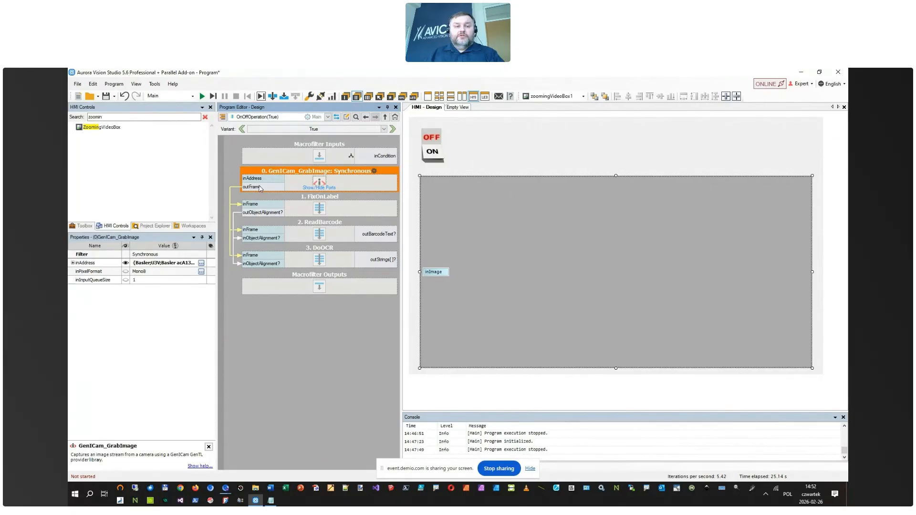
drag(259, 186, 420, 245)
drag(258, 188, 436, 274)
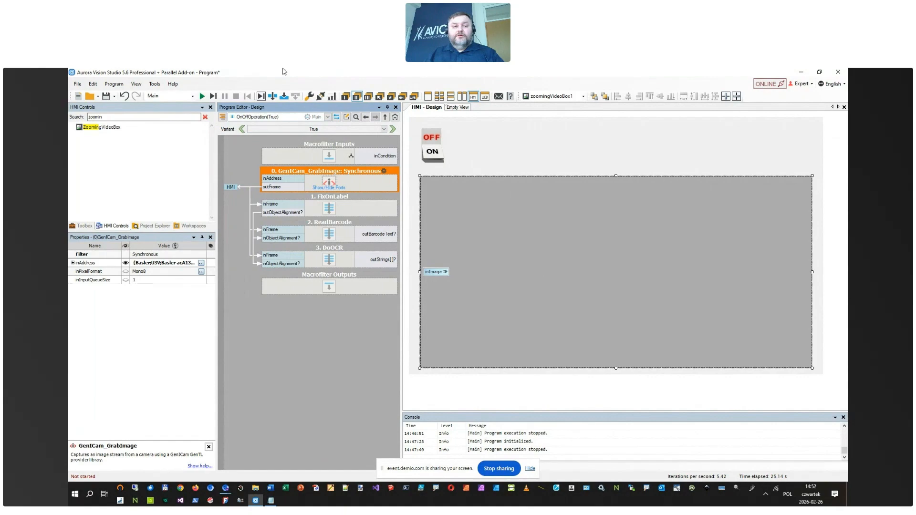
Step: Run the program, switch the inspection on with the HMI button, and check zooming in and out on the live bottle image
click(208, 97)
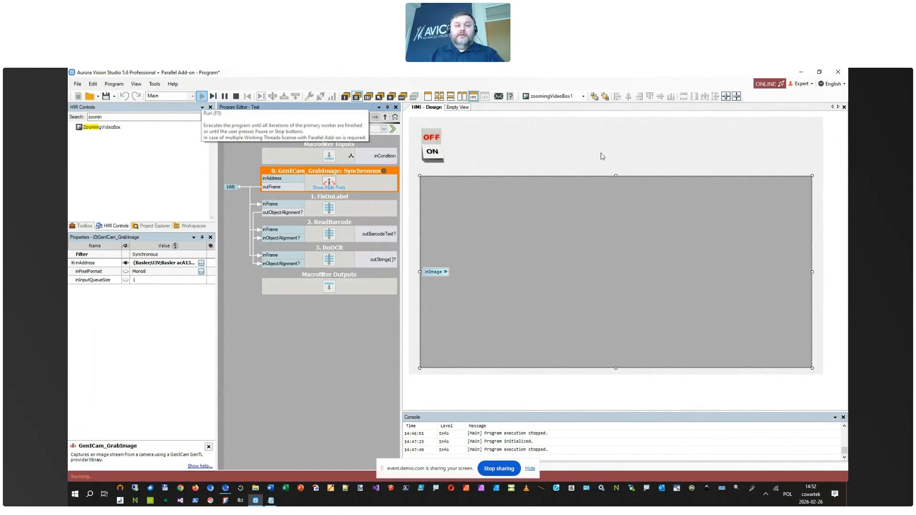
click(435, 150)
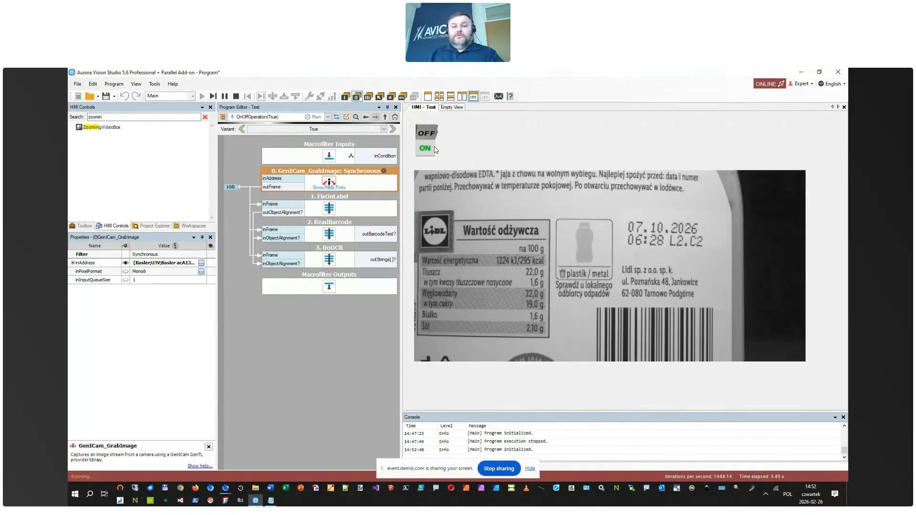
scroll(644, 255, down, 5)
scroll(630, 260, up, 3)
scroll(617, 266, down, 2)
scroll(617, 266, up, 1)
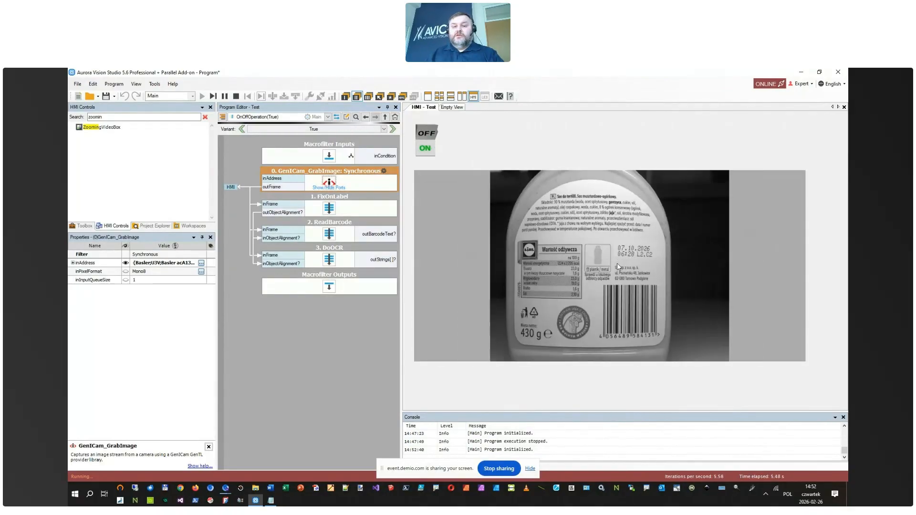
scroll(618, 263, down, 1)
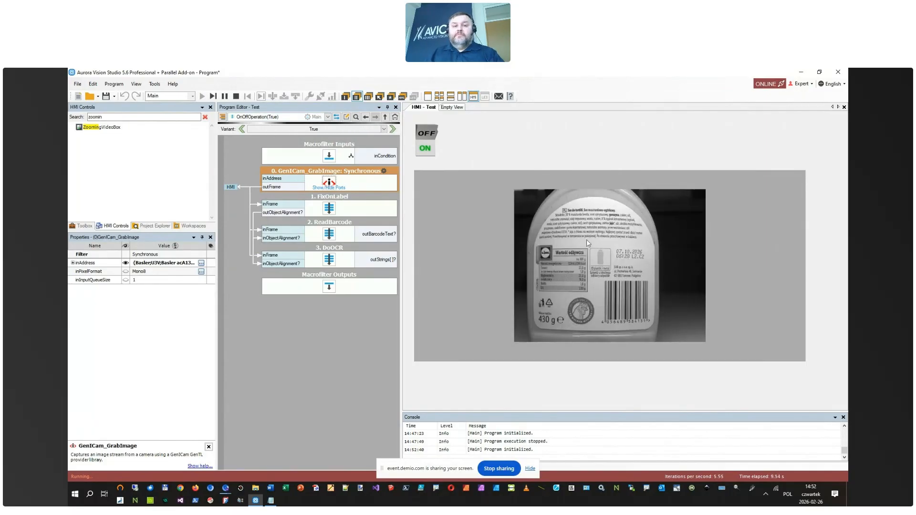
scroll(614, 253, up, 2)
scroll(615, 253, down, 2)
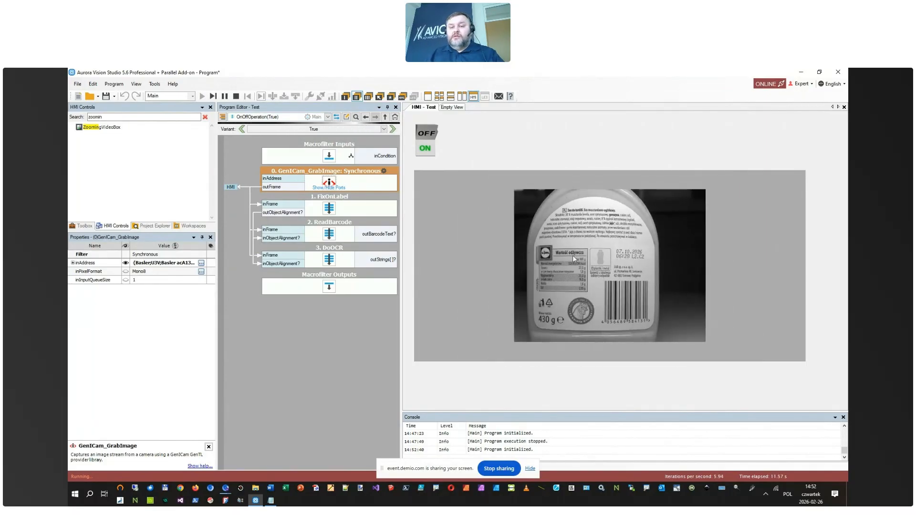
scroll(542, 244, up, 2)
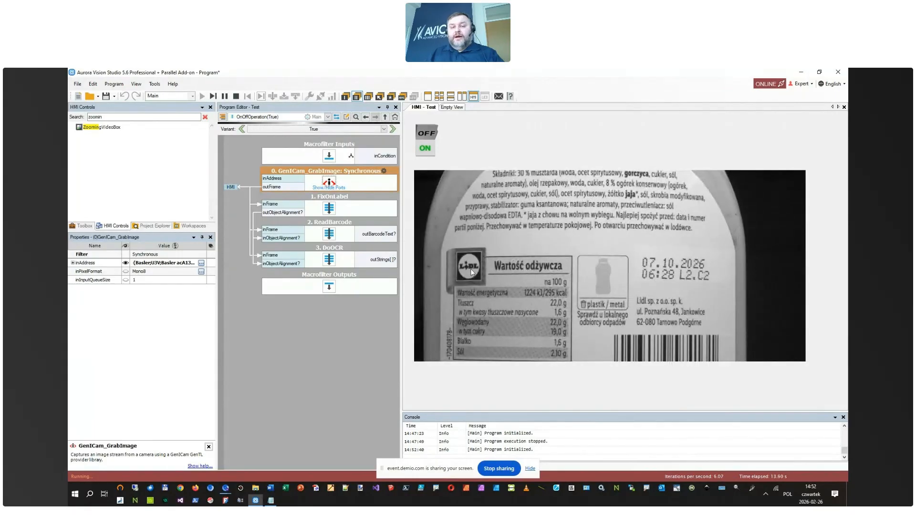
scroll(481, 265, down, 2)
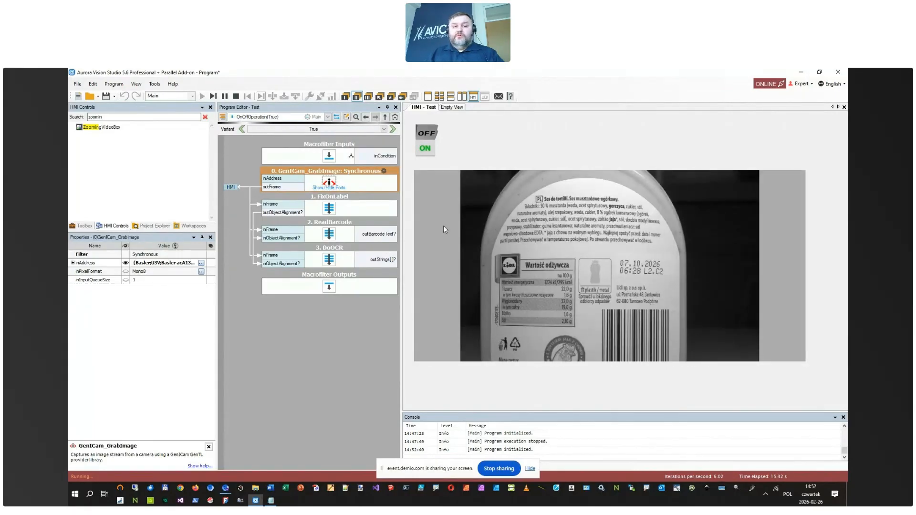
Step: Compare the barcode and date code results in the preview layout with the HMI view, and stop the program
click(344, 96)
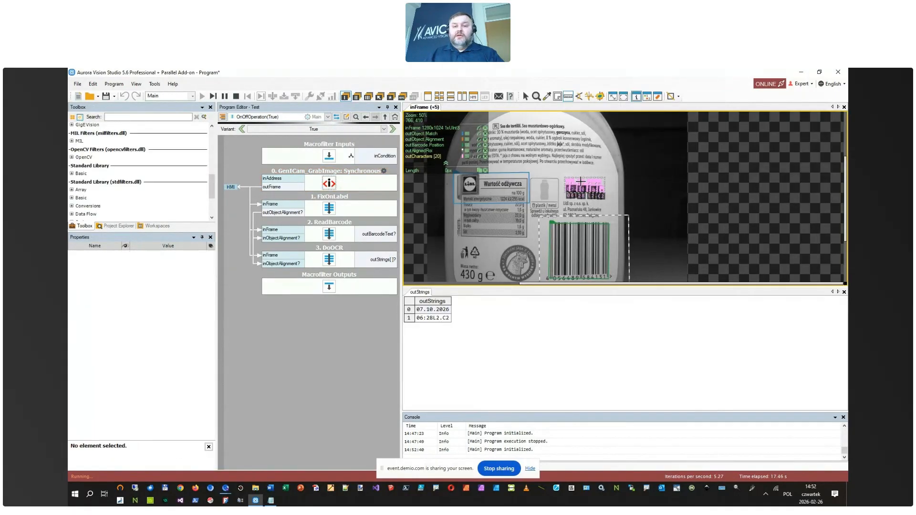
scroll(587, 177, down, 2)
scroll(587, 177, up, 1)
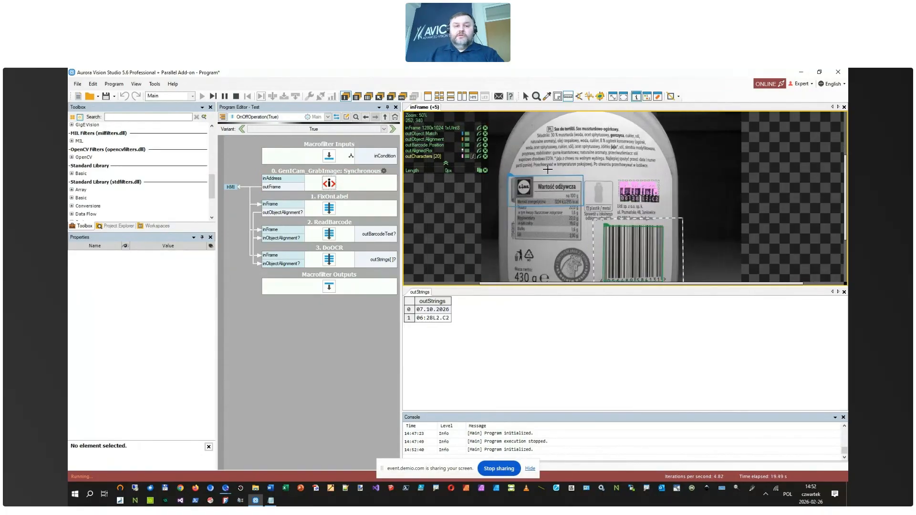
click(357, 97)
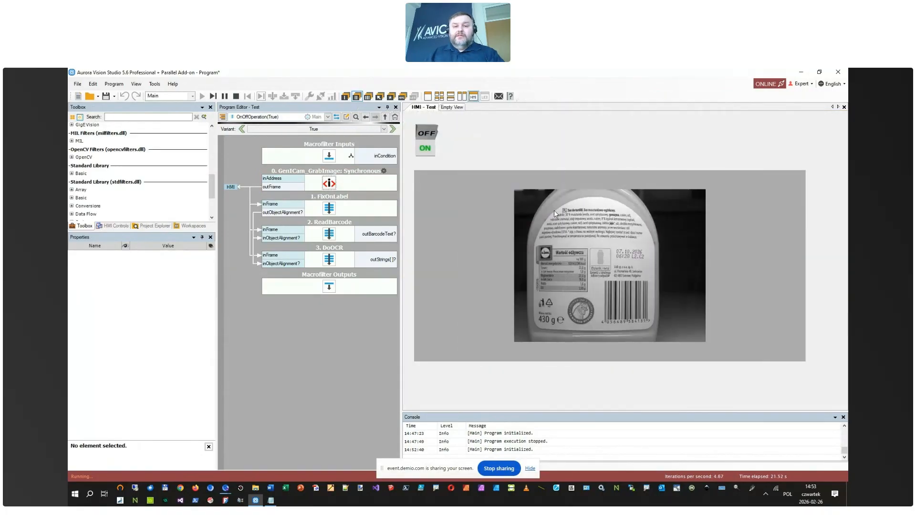
click(236, 97)
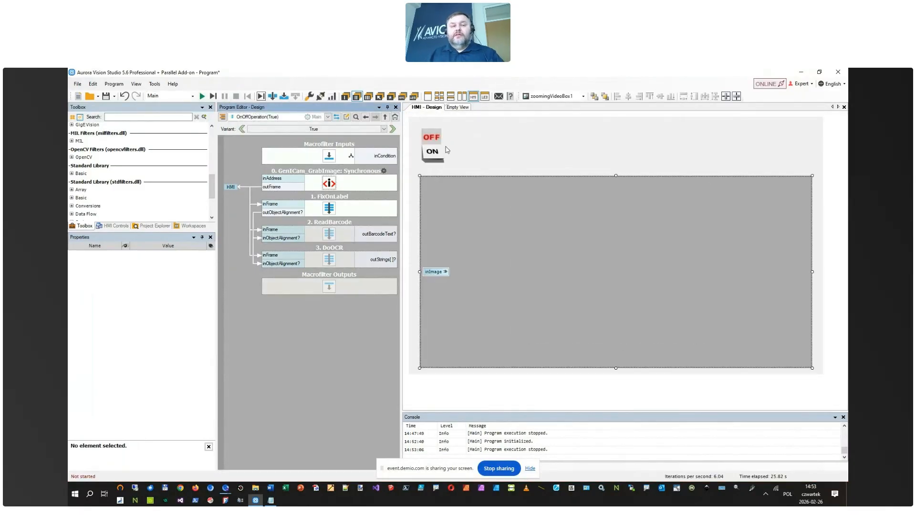
click(349, 215)
click(343, 234)
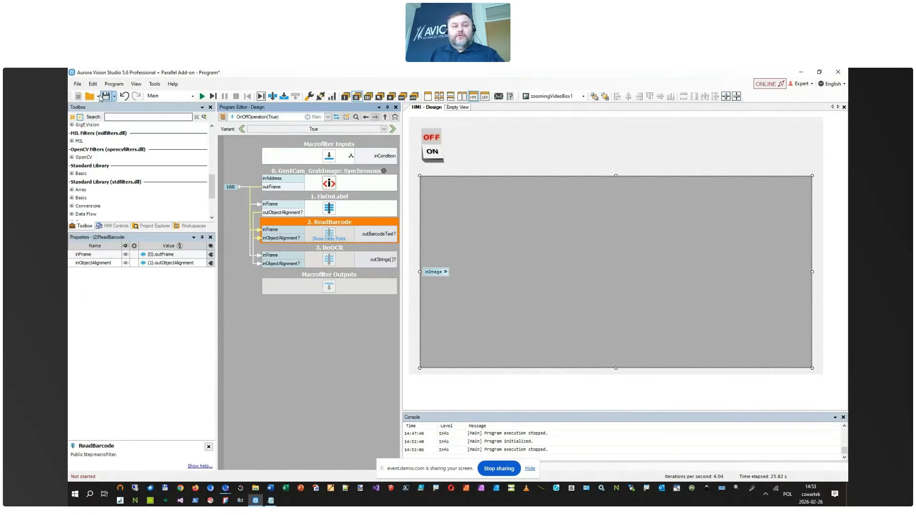
click(146, 116)
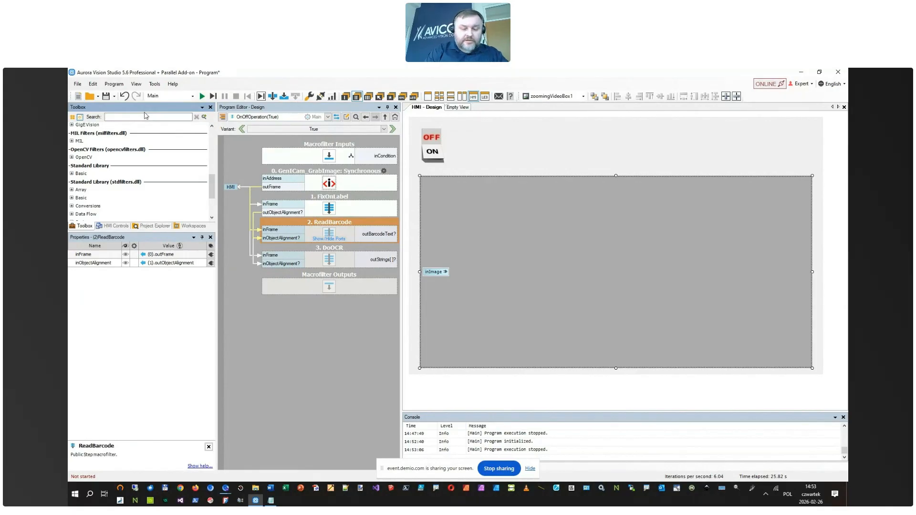
text(text)
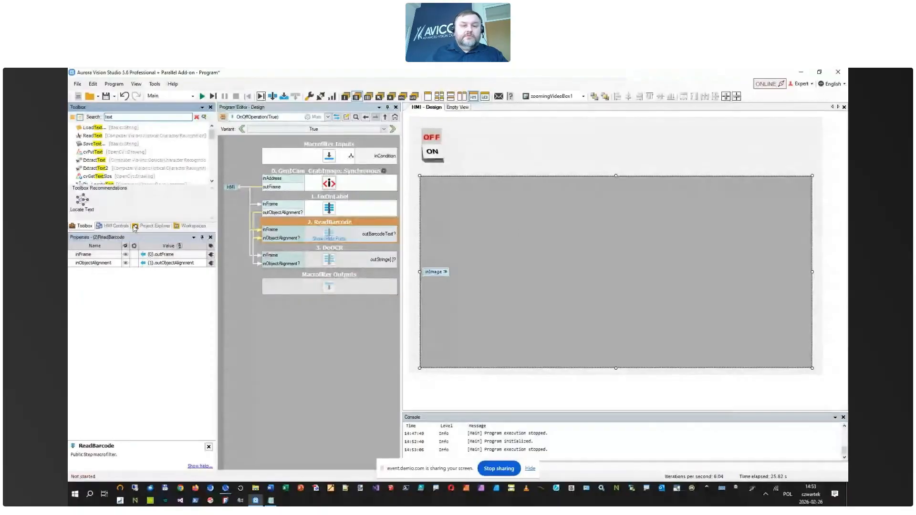
click(525, 237)
Step: Search the HMI controls for "text" and place a TextBox above the video box, at about 360, 43
click(116, 227)
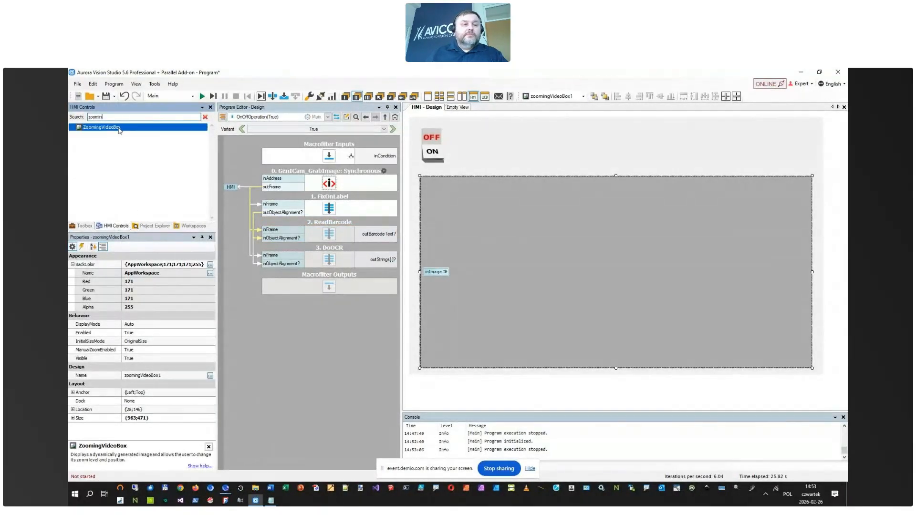
drag(111, 117, 79, 115)
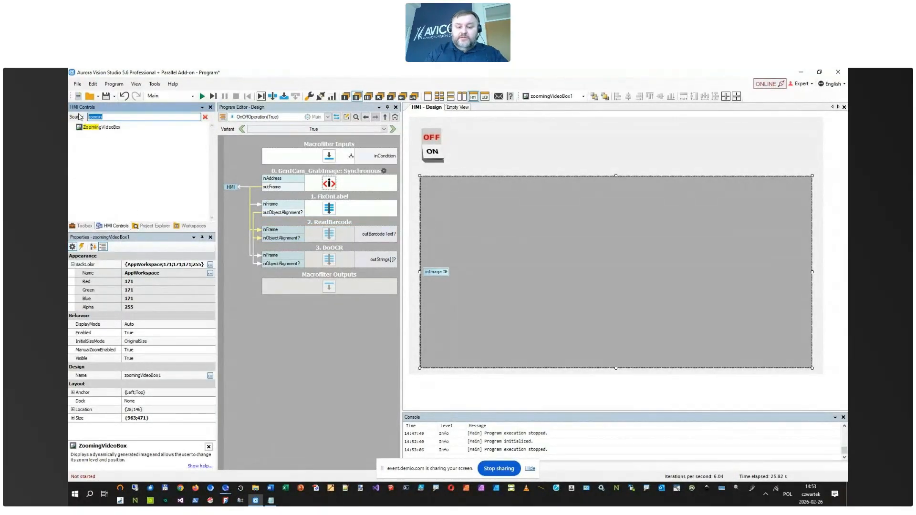
key(BackSpace)
text(text)
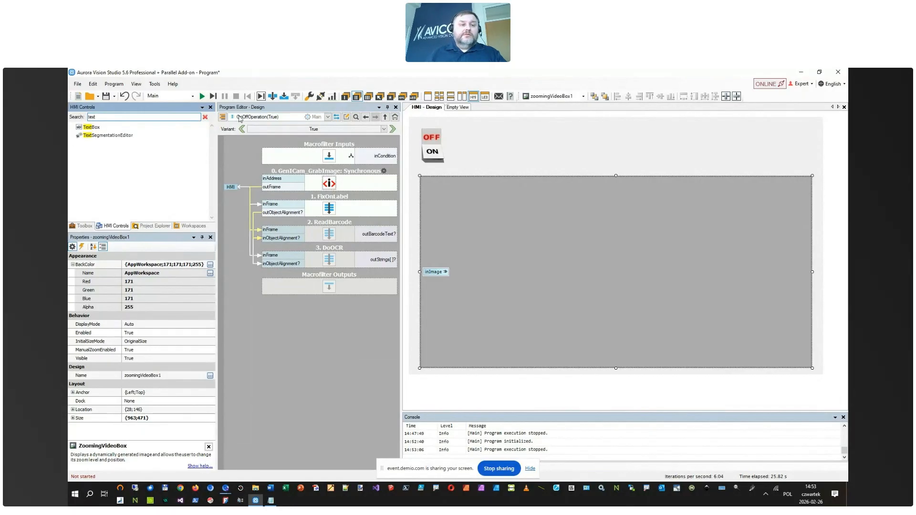
drag(90, 126, 569, 141)
Step: Search the HMI controls for "label" and place a Label just right of the text box, at about 478, 43
click(108, 116)
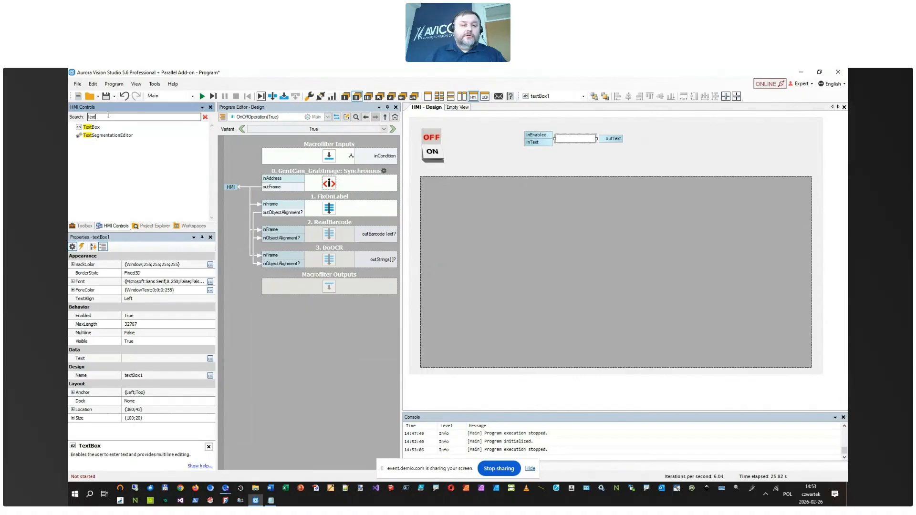
double_click(109, 116)
text(la)
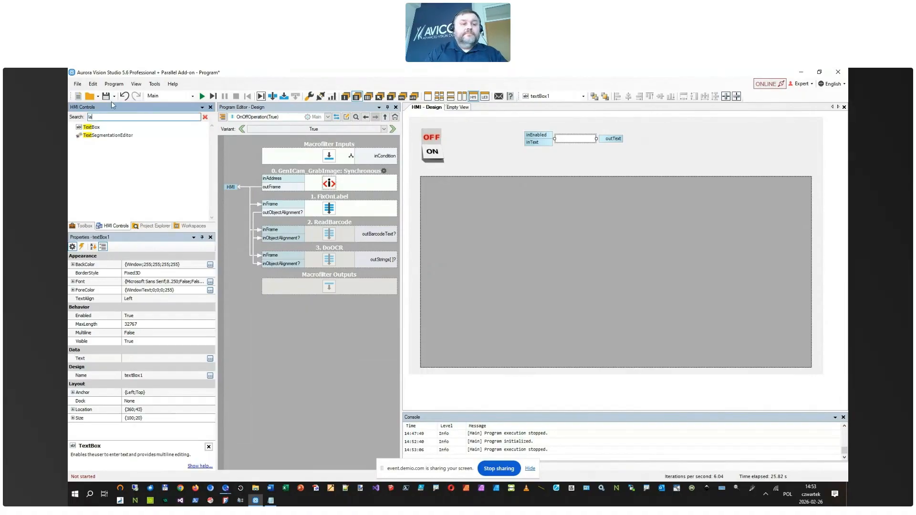
text(bel)
click(127, 128)
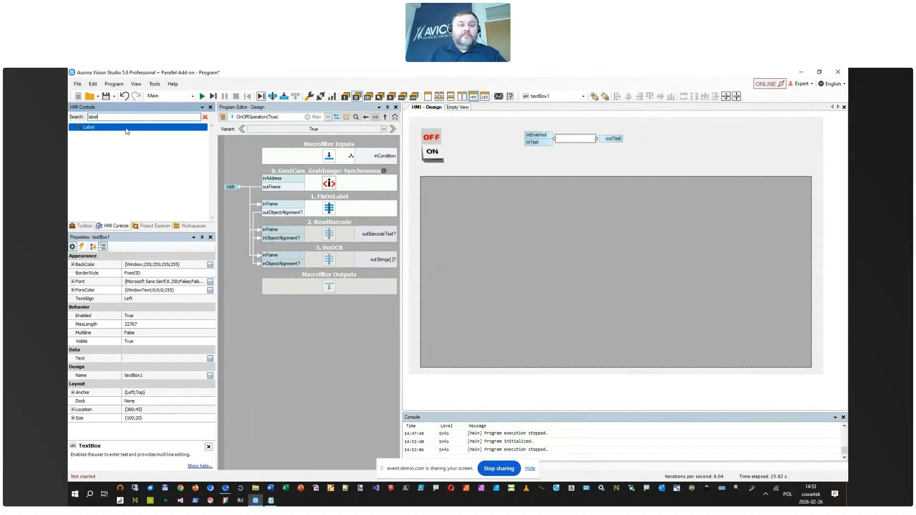
drag(126, 128, 615, 138)
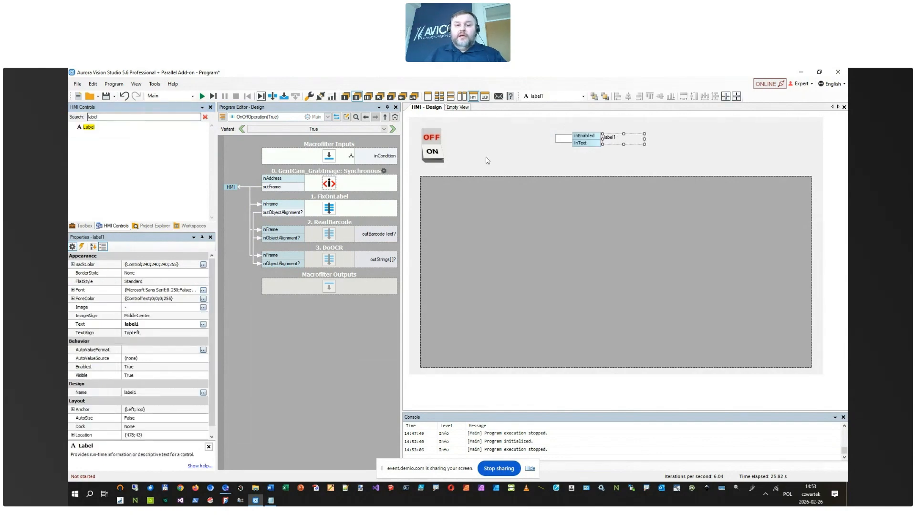
Step: Set the text of the label beside the text box to "Barcode Readout"
click(161, 324)
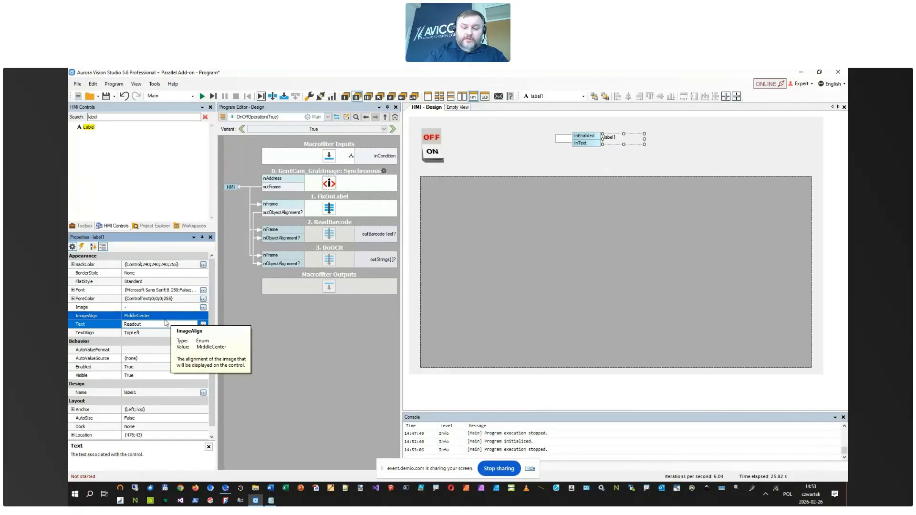
text(Bar)
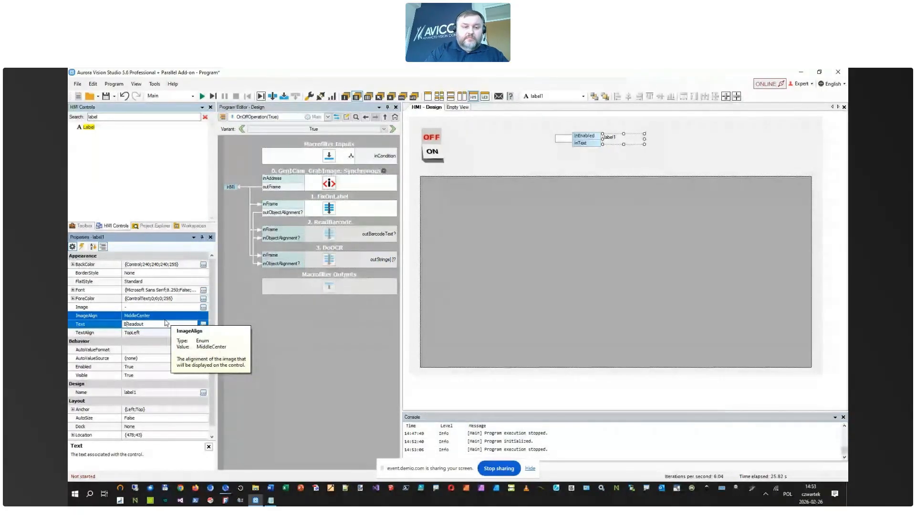
text(code)
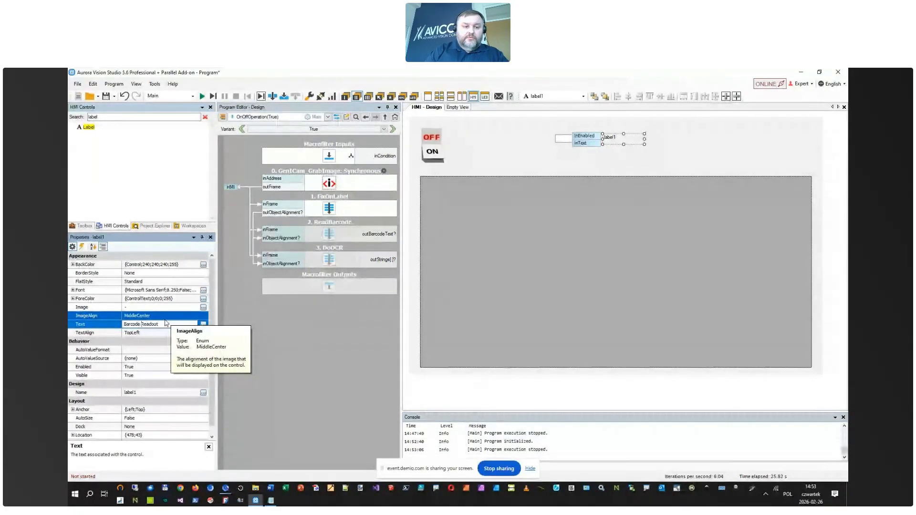
click(691, 120)
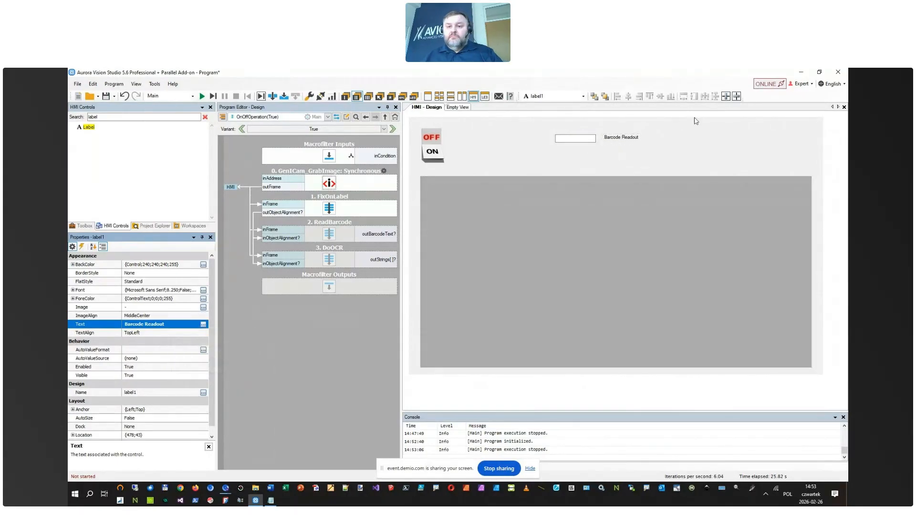
Step: Connect ReadBarcode's outBarcodeText to the inText of the "Barcode Readout" text box, and widen that box to about 147
click(569, 138)
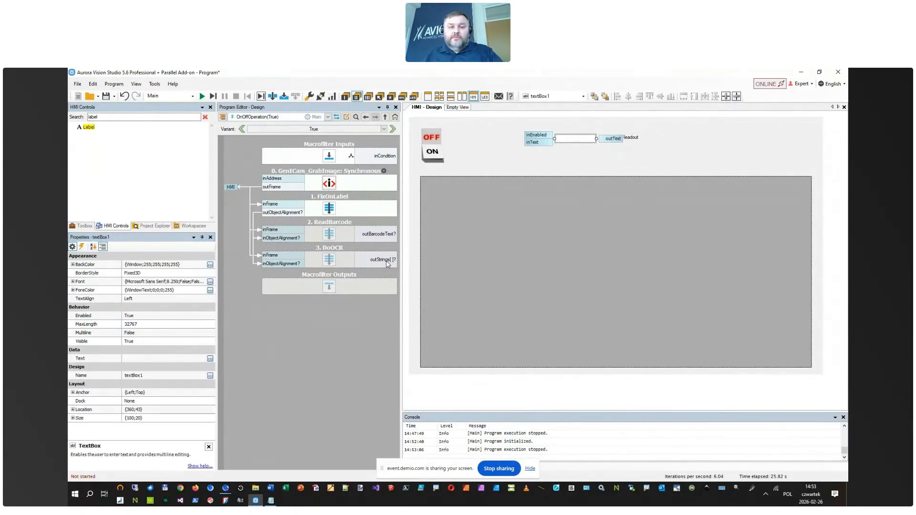
click(379, 240)
drag(387, 238, 542, 146)
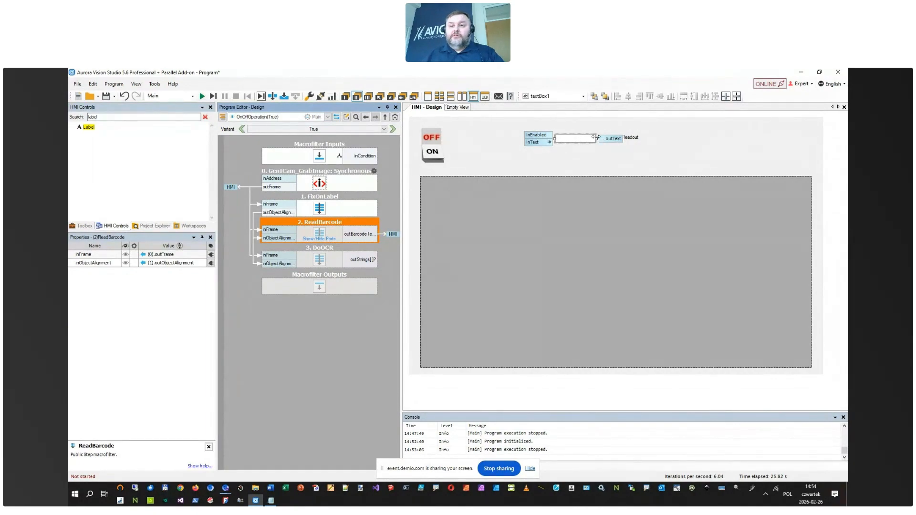
drag(596, 138, 541, 139)
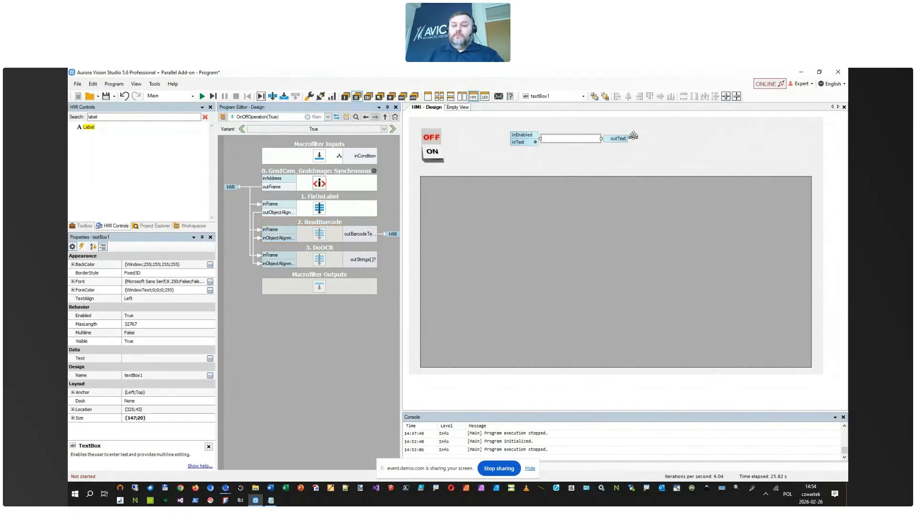
Step: Duplicate the text box with its "Barcode Readout" label and place the copies directly below the originals, at about height 69
ctrl+click(632, 138)
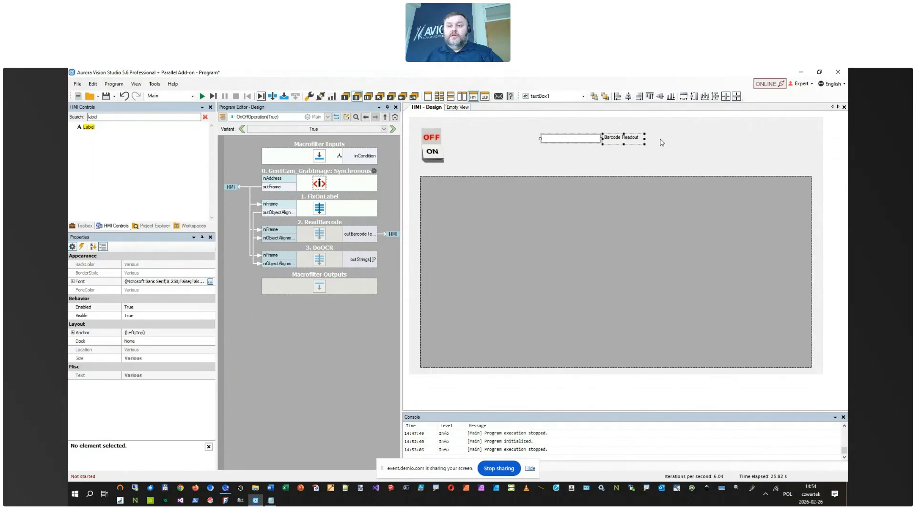
key(ctrl+v)
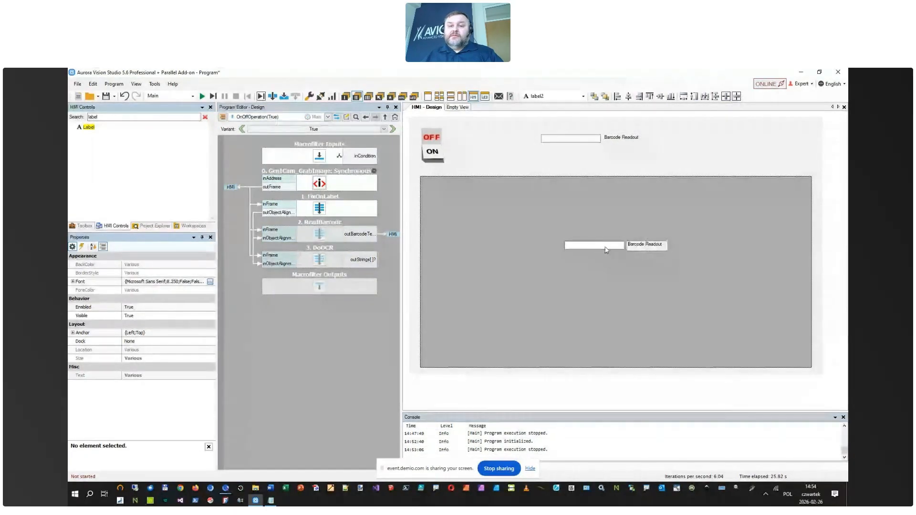
drag(596, 246, 573, 158)
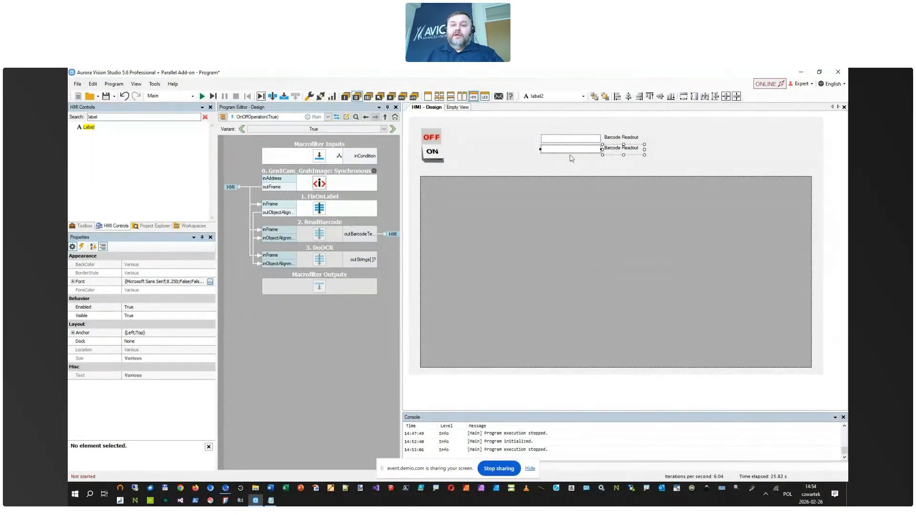
Step: Set the text of the duplicated label to "Barcode Expected"
click(622, 148)
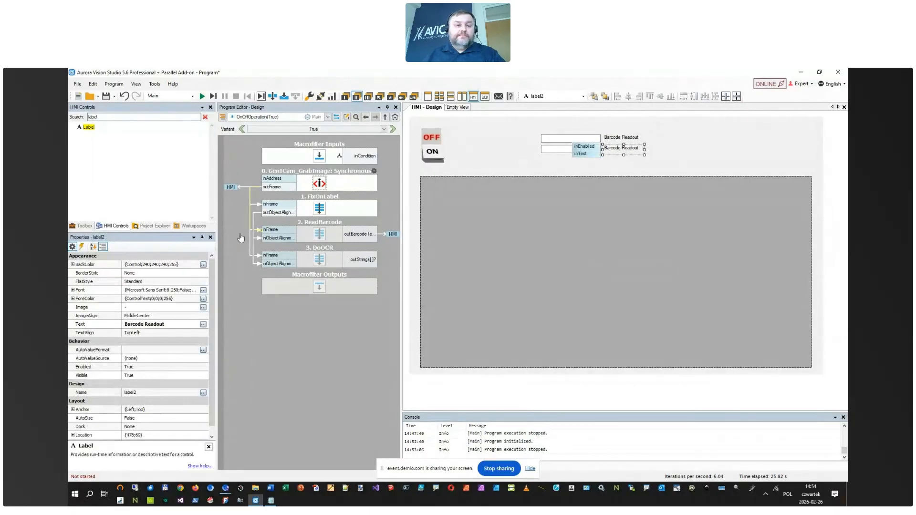
click(178, 324)
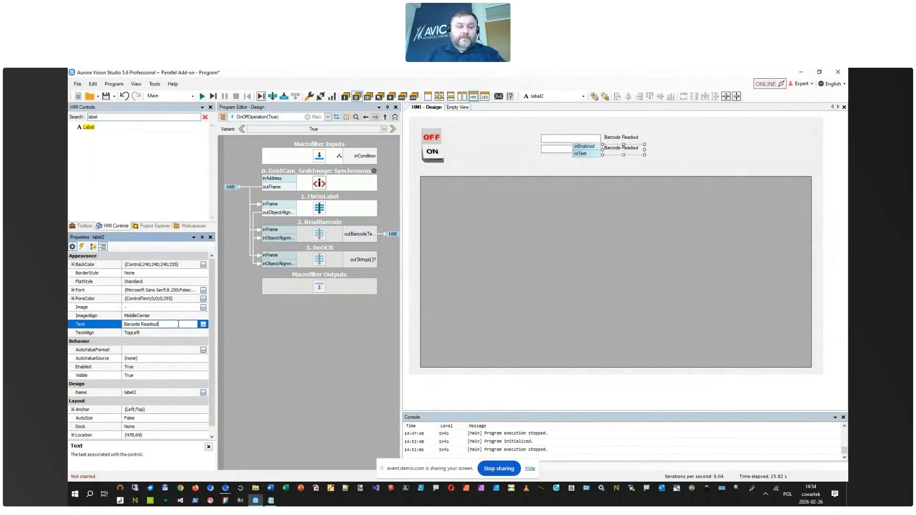
key(shift+Left)
key(shift+Left)
key(shift+Left)
key(shift+Left)
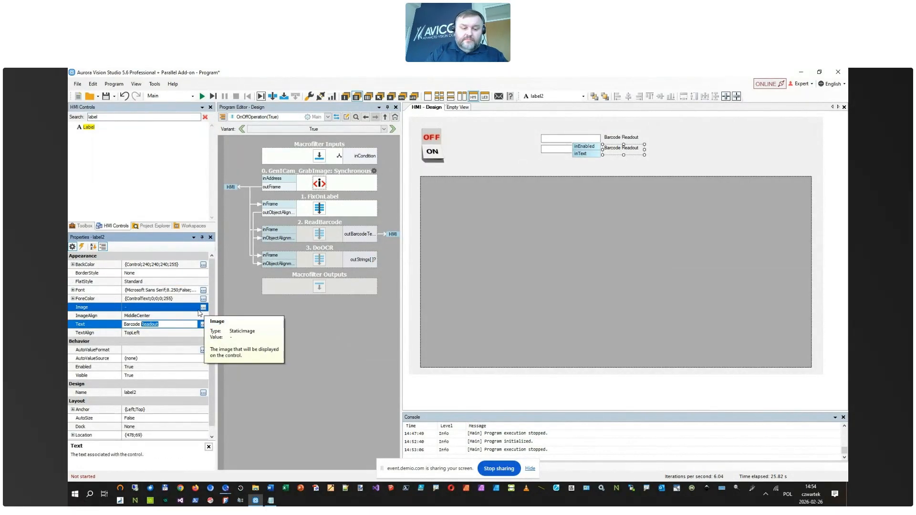
text(Expecte)
key(Return)
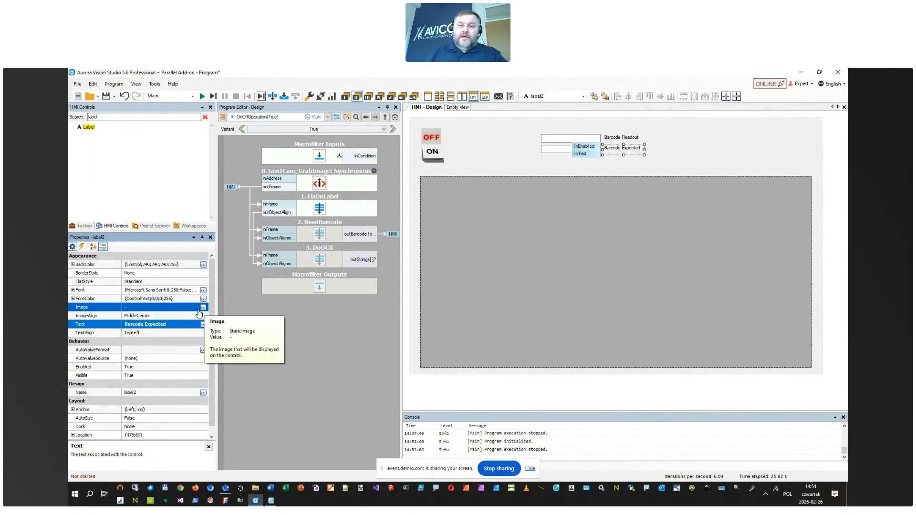
click(554, 149)
key(alt+Tab)
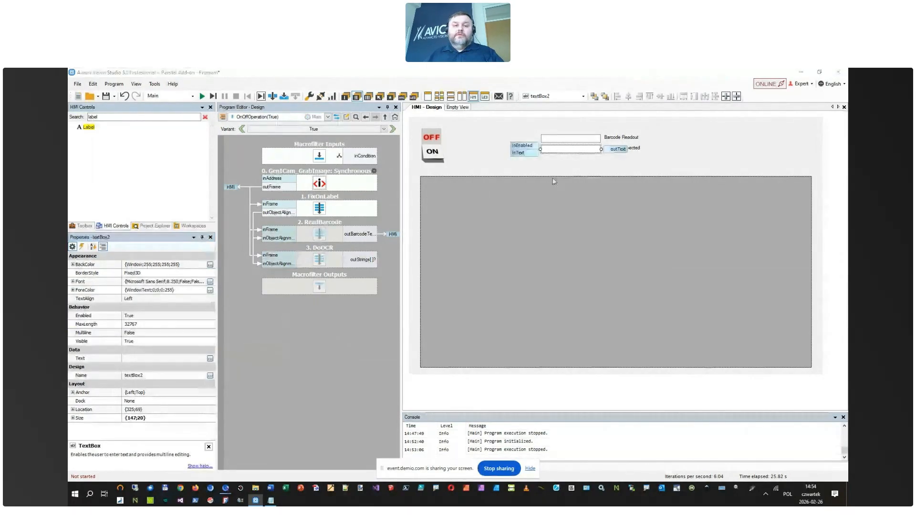
key(alt+shift+Tab)
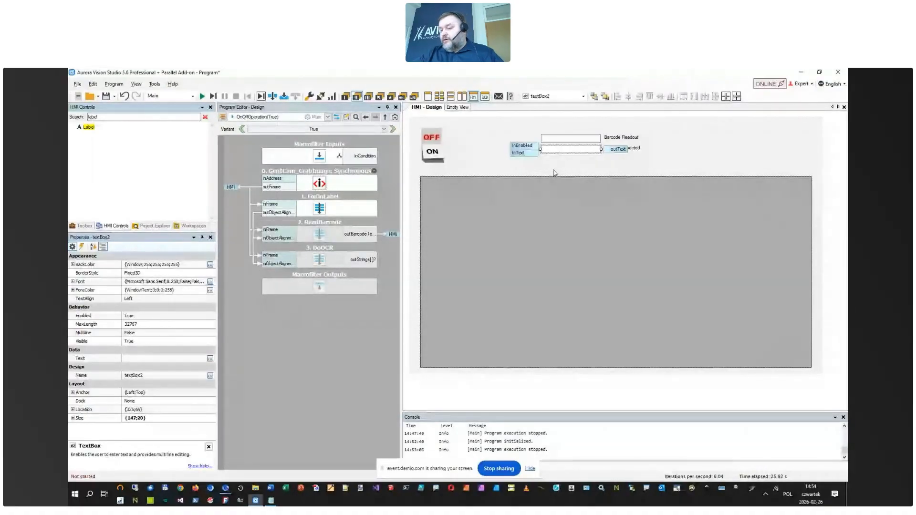
key(alt+Tab)
key(alt+Tab)
key(alt+Tab)
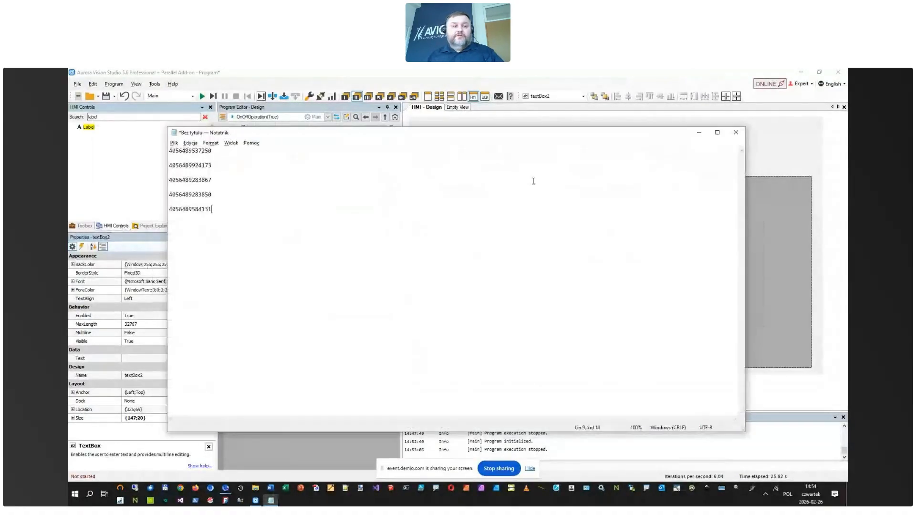
drag(212, 151, 117, 151)
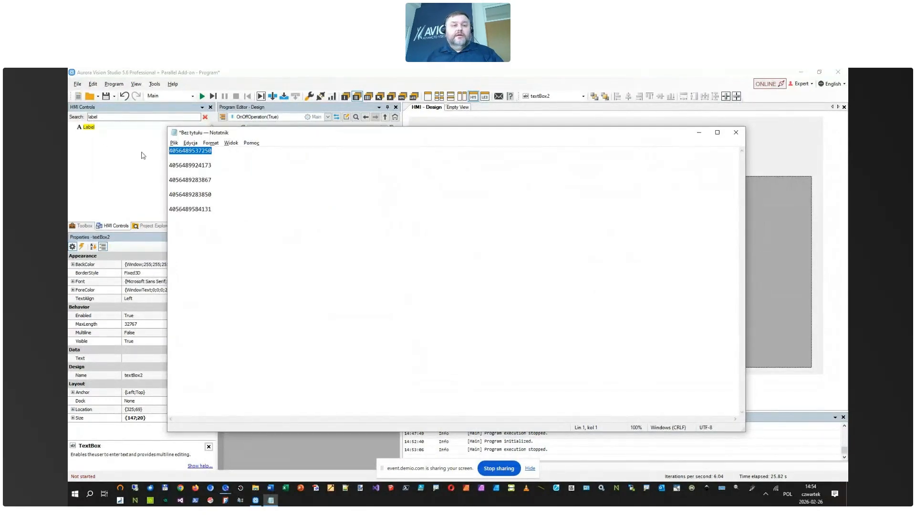
drag(225, 151, 109, 147)
key(ctrl+c)
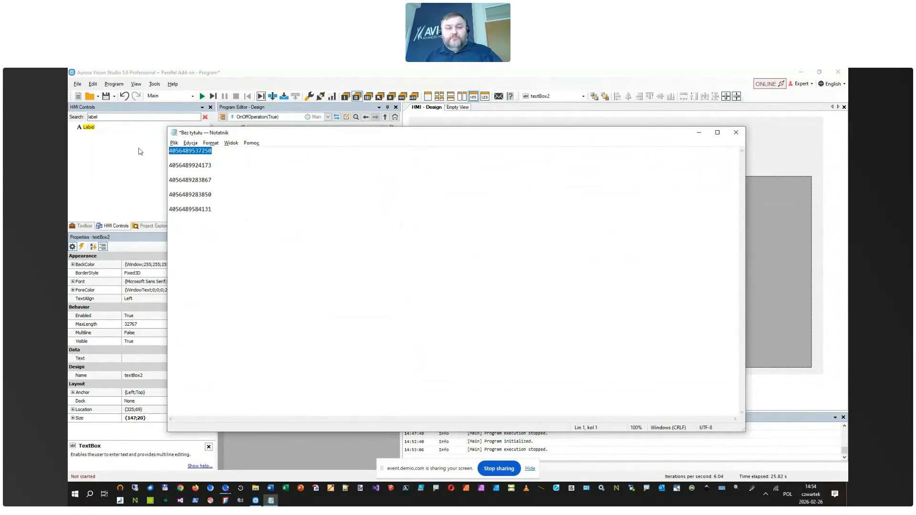
key(alt+Tab)
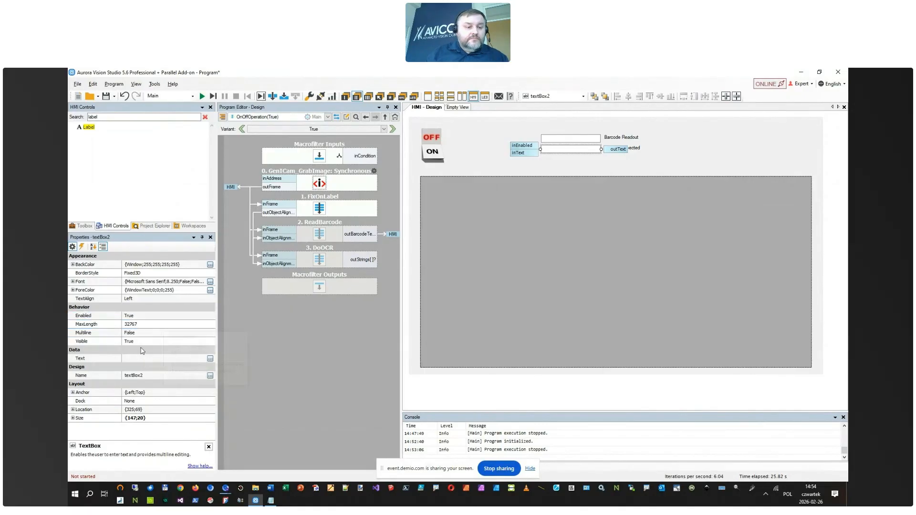
click(153, 359)
key(ctrl+v)
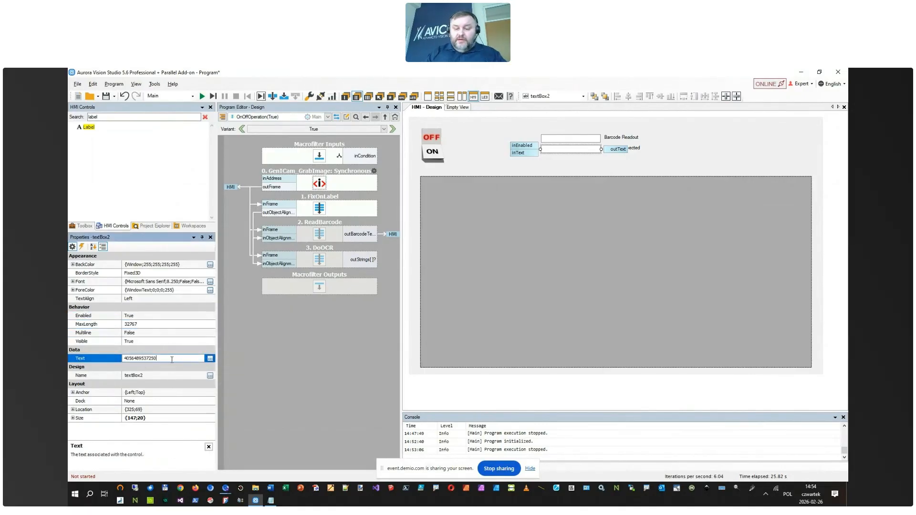
key(Return)
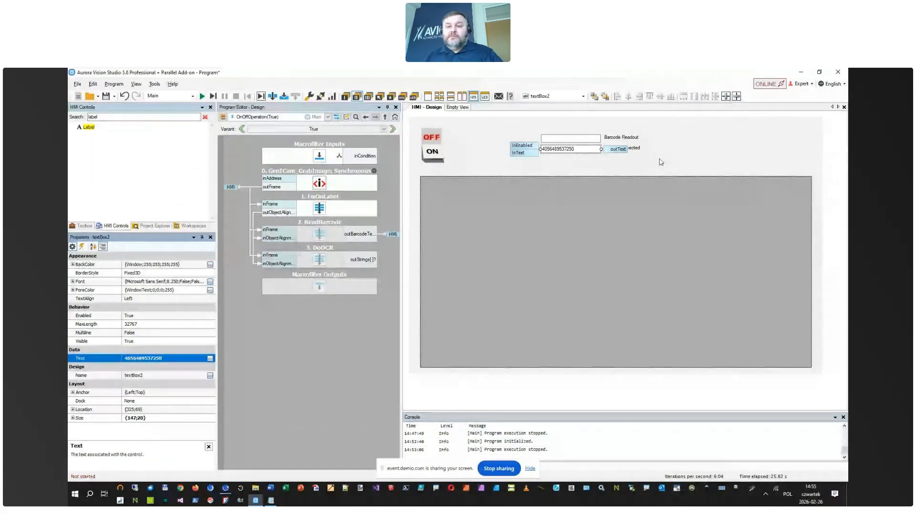
click(604, 146)
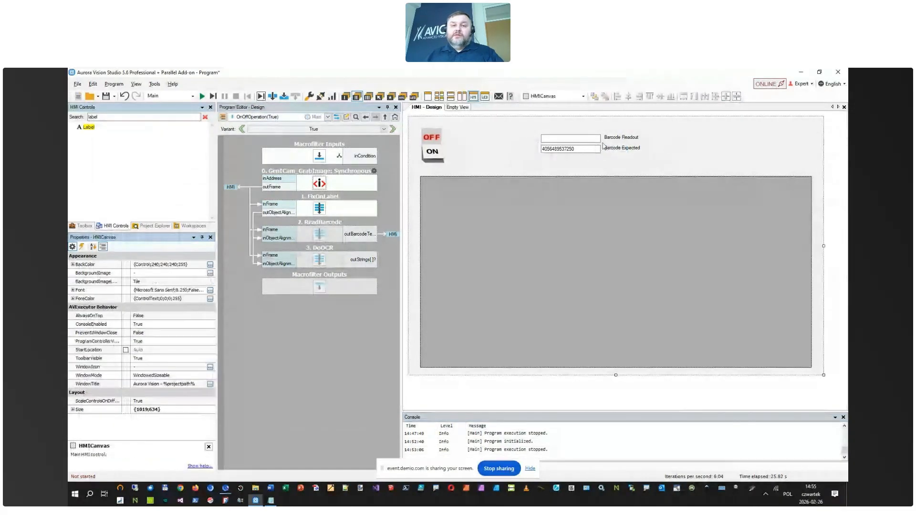
click(557, 149)
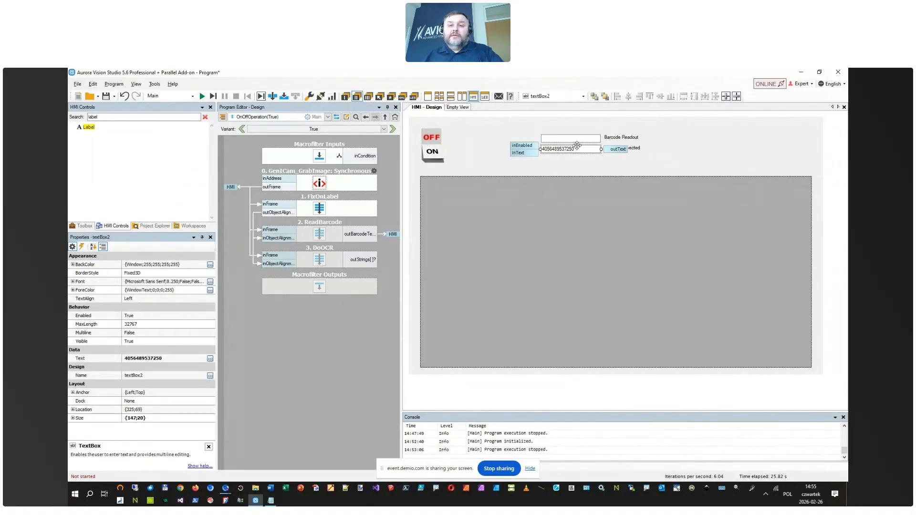
click(659, 143)
click(585, 139)
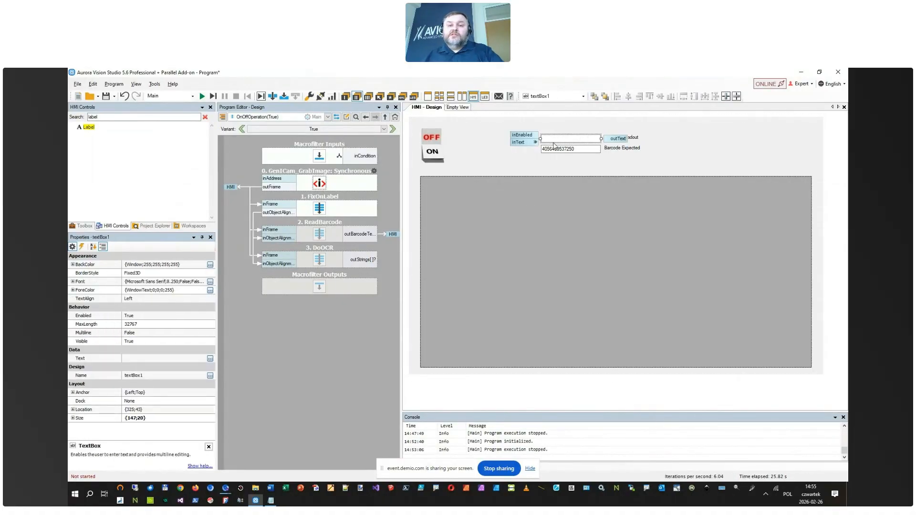
click(583, 149)
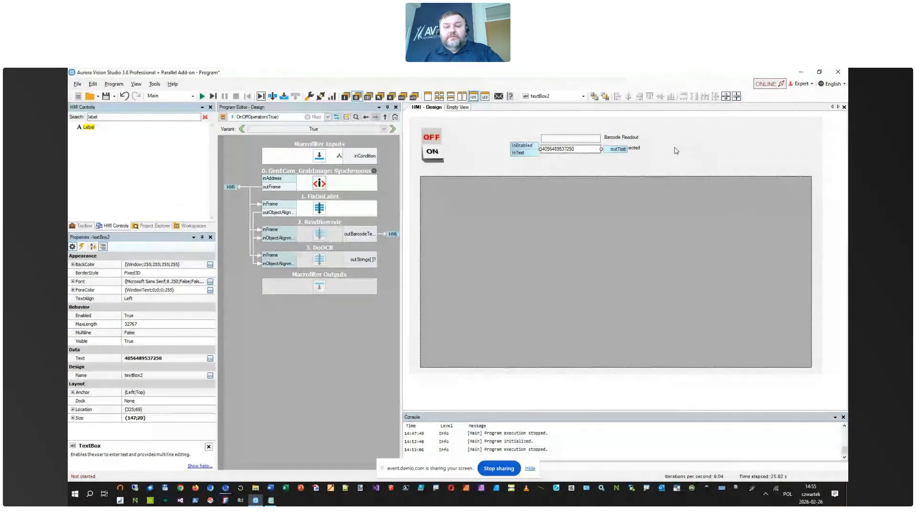
Step: Run the program with inspection switched on, check the barcode readout against the expected barcode, and stop the program
key(F5)
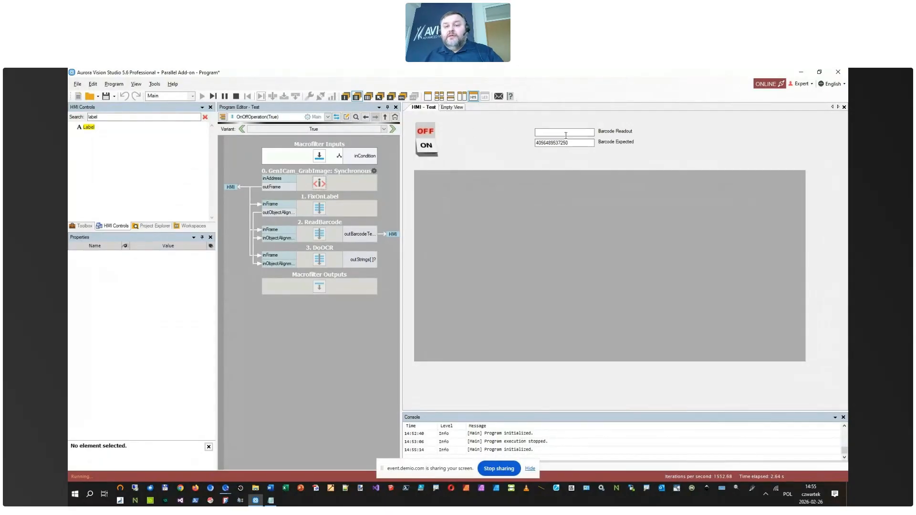
click(424, 138)
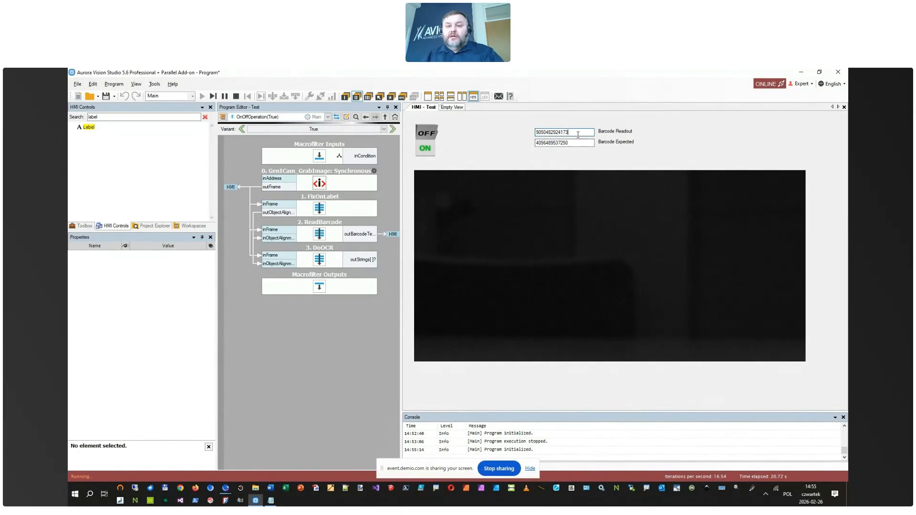
drag(567, 132, 529, 130)
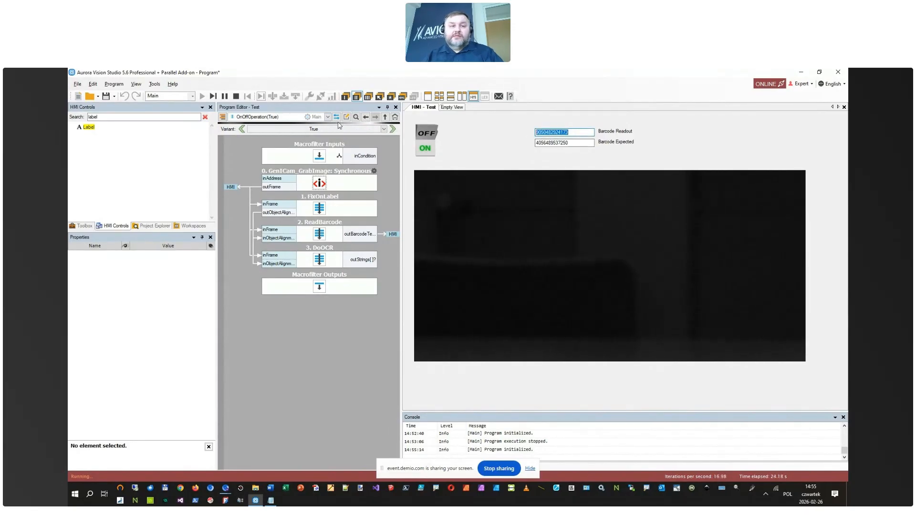
click(236, 96)
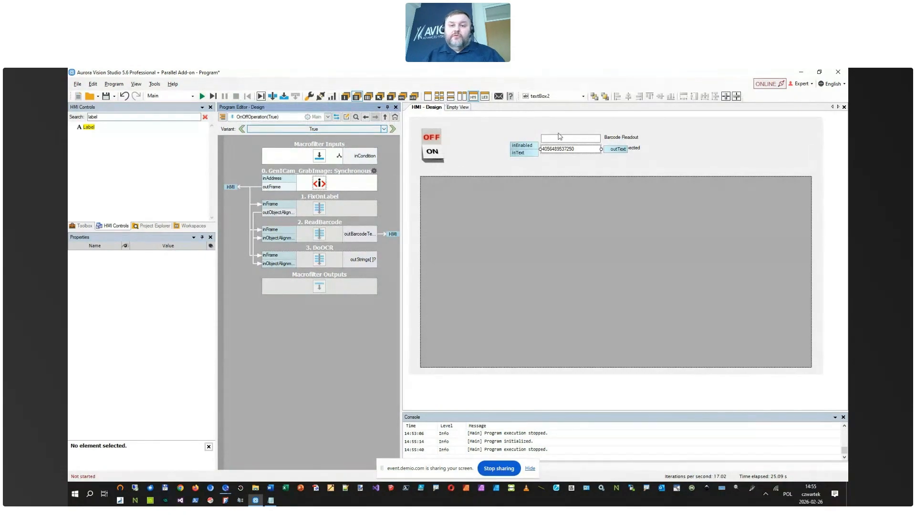
Step: Insert a MergeDefault filter of type String between ReadBarcode and DoOCR
click(340, 237)
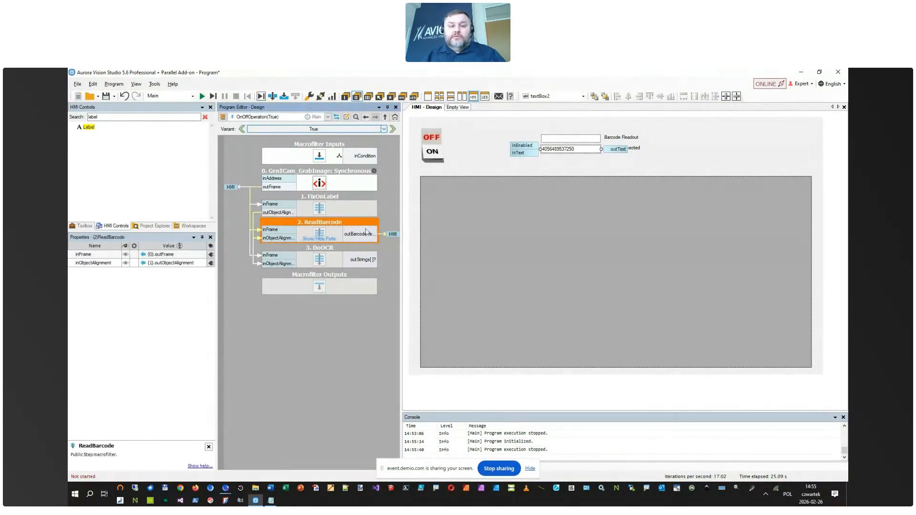
click(360, 246)
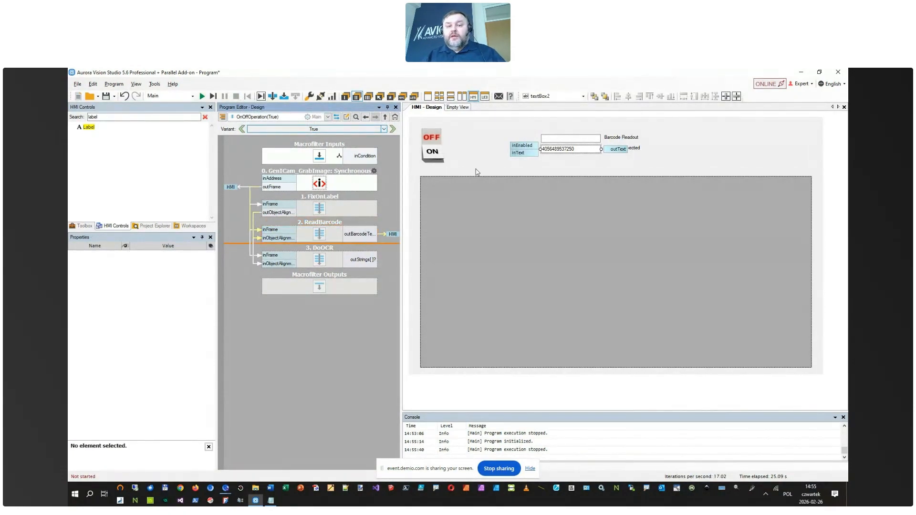
double_click(341, 240)
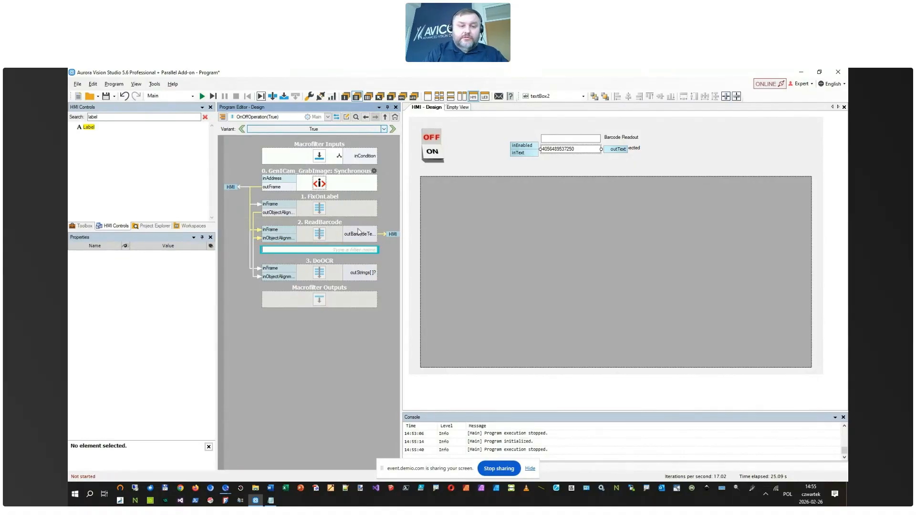
text(mergede)
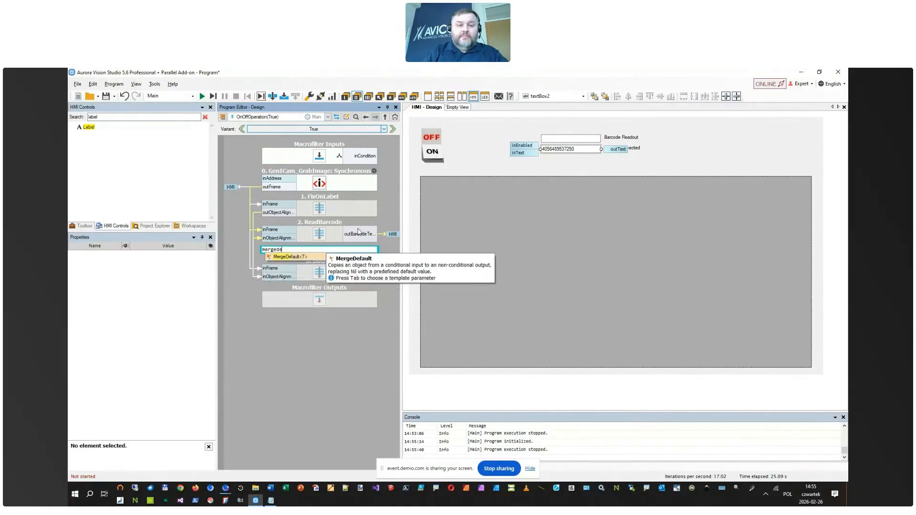
key(Return)
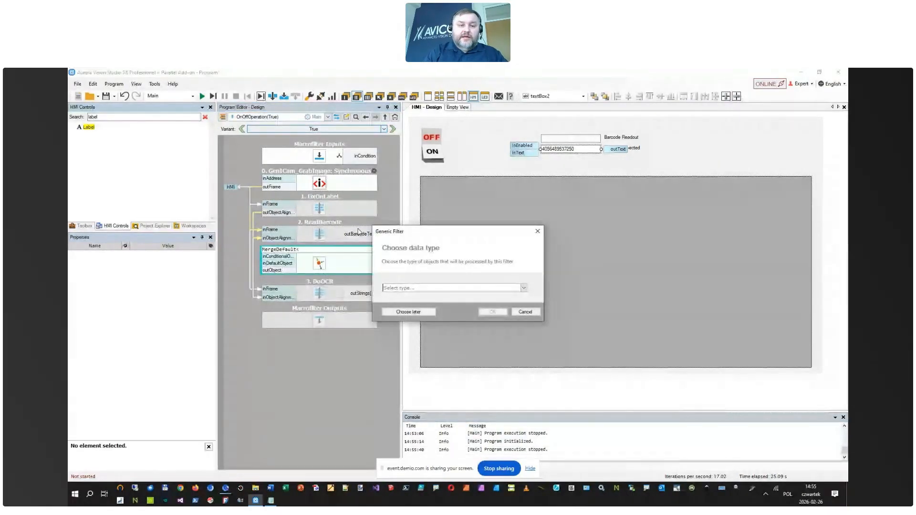
text(Strin)
key(Return)
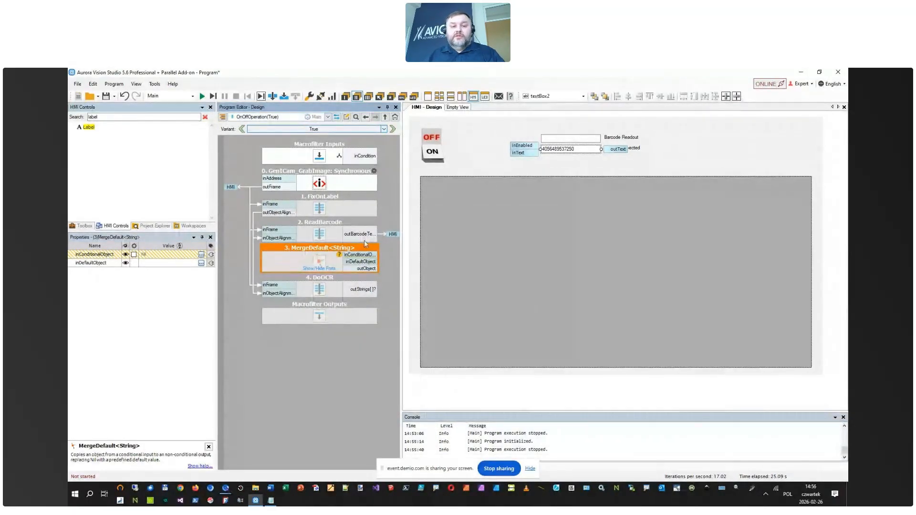
Step: Connect ReadBarcode's barcode text output to MergeDefault's inConditionalObject and set inDefaultObject to "no readout"
drag(359, 234, 371, 260)
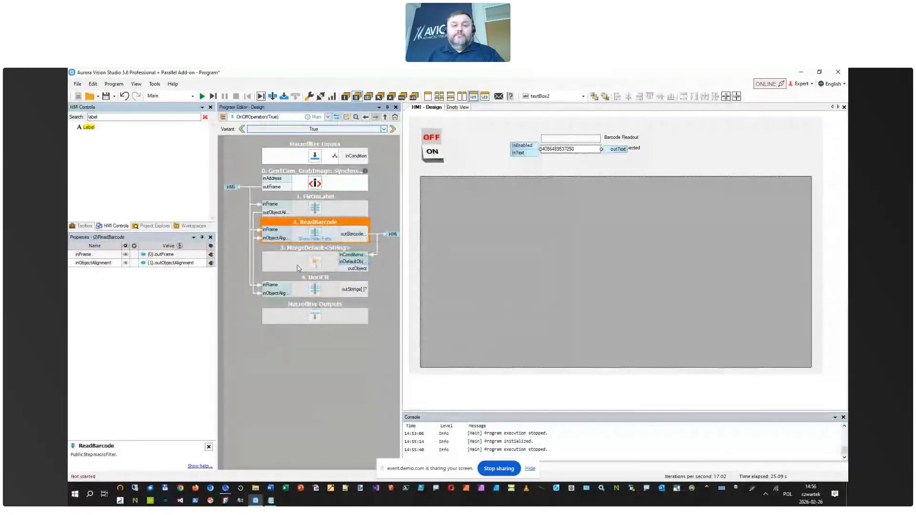
click(312, 263)
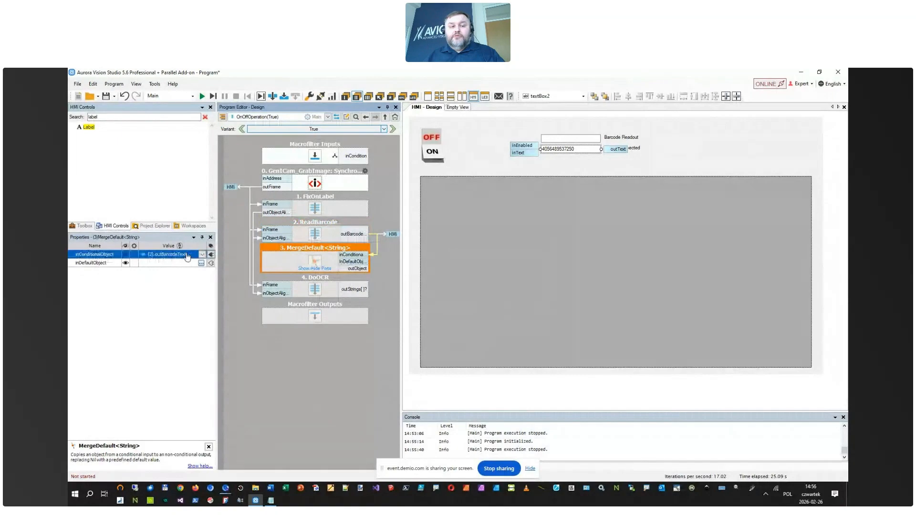
click(163, 264)
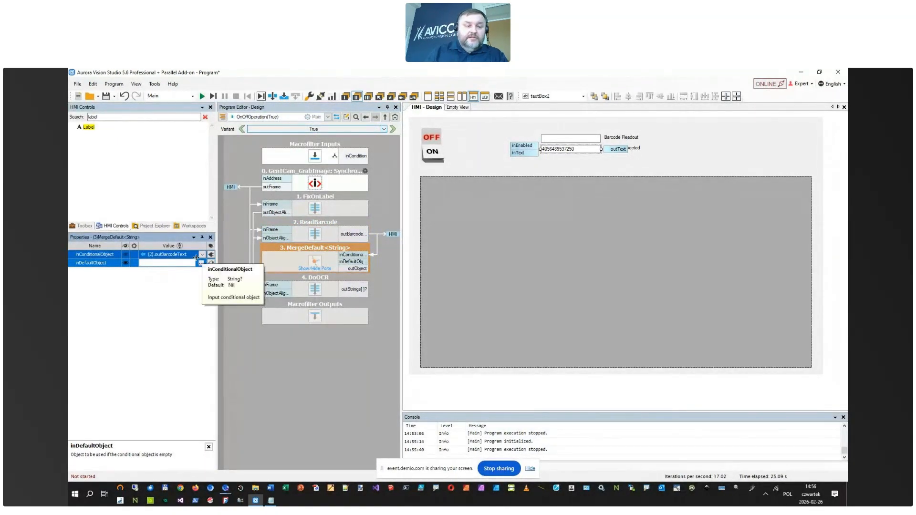
text(no read)
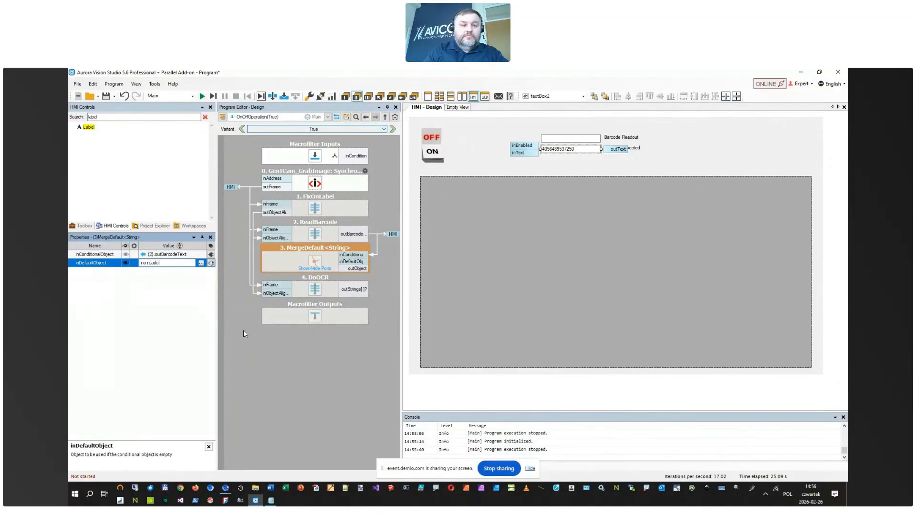
text(out)
key(Return)
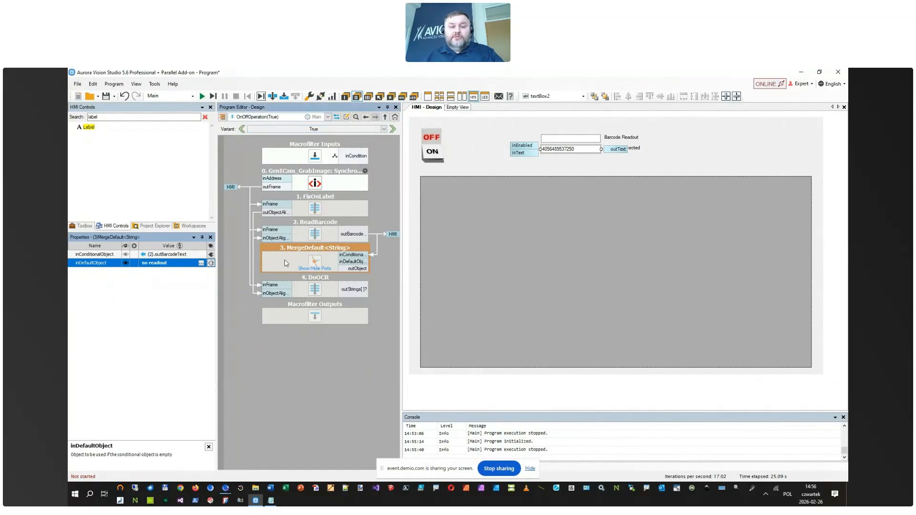
Step: Connect MergeDefault's outObject to the inText port of the "Barcode Readout" text box
mouse_move(357, 268)
mouse_down()
mouse_move(394, 269)
mouse_move(436, 246)
mouse_move(445, 212)
mouse_move(370, 264)
mouse_up()
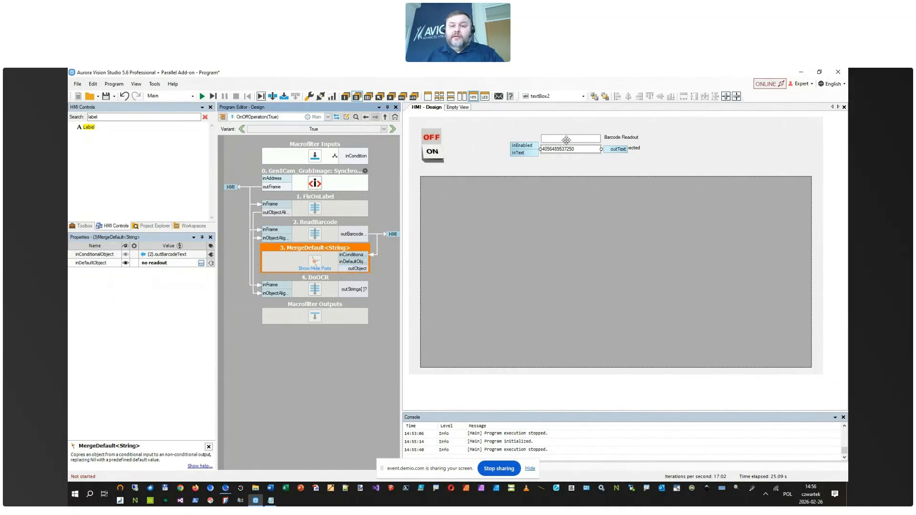
click(568, 139)
drag(359, 265, 524, 143)
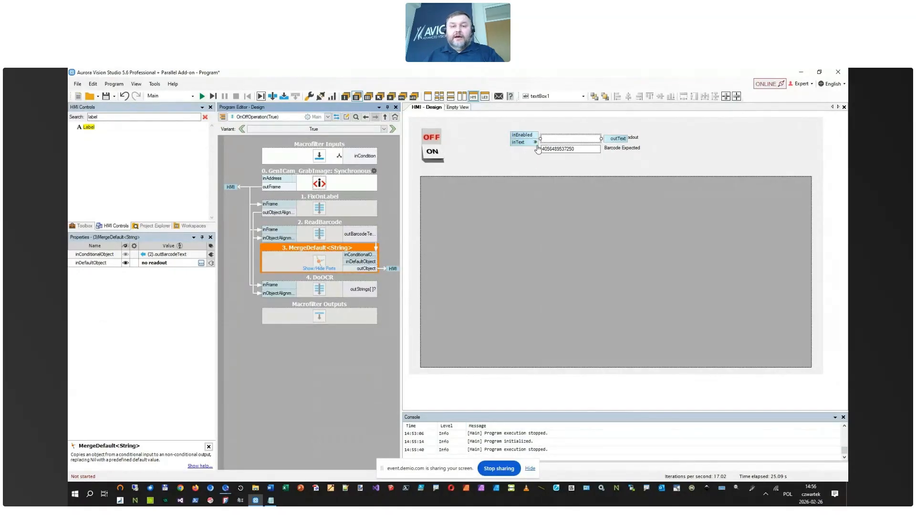
Step: Run the program to check the "Barcode Readout" text box against the default text, and stop the program
key(F5)
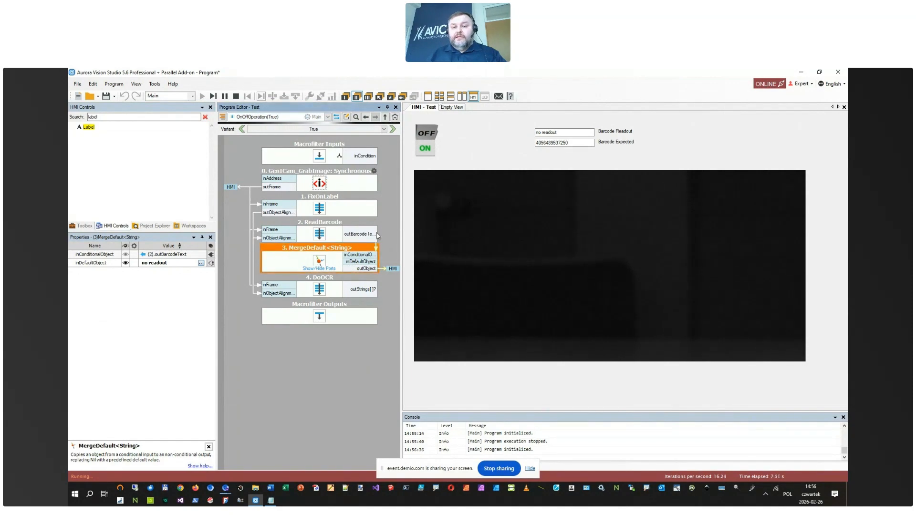
click(566, 132)
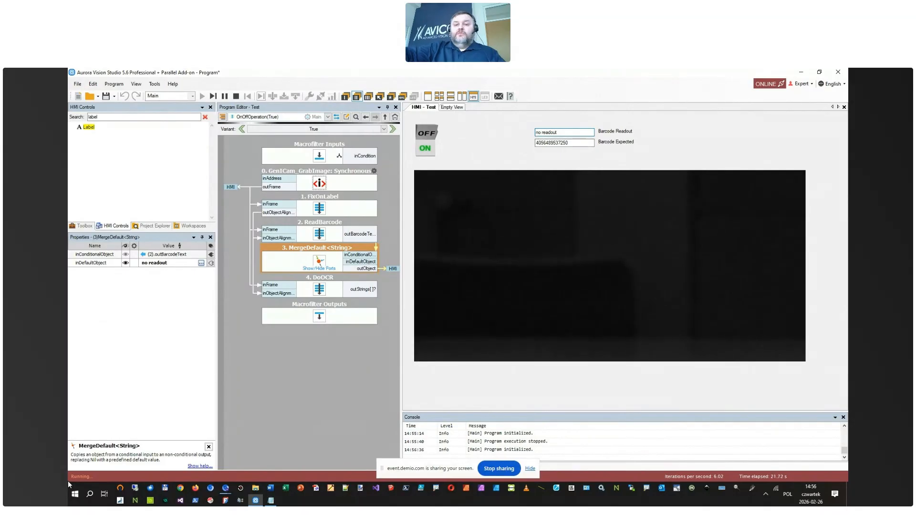
click(86, 263)
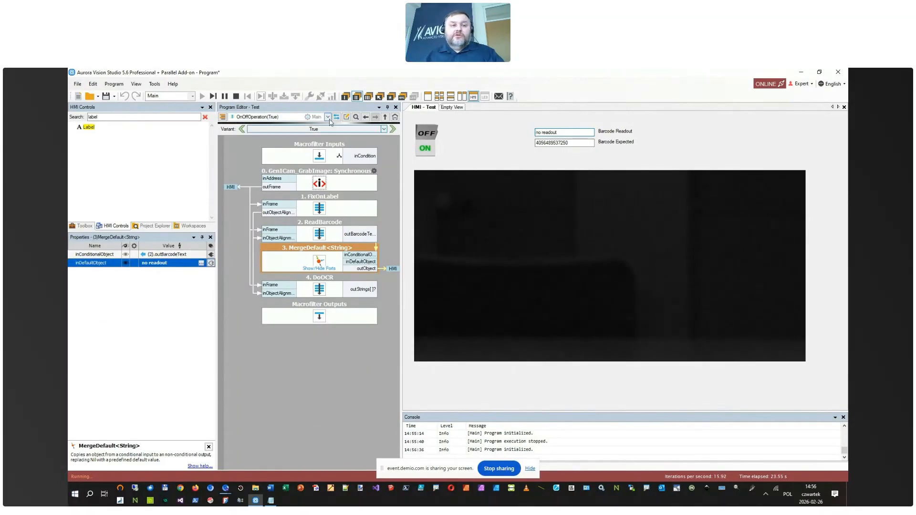
click(236, 96)
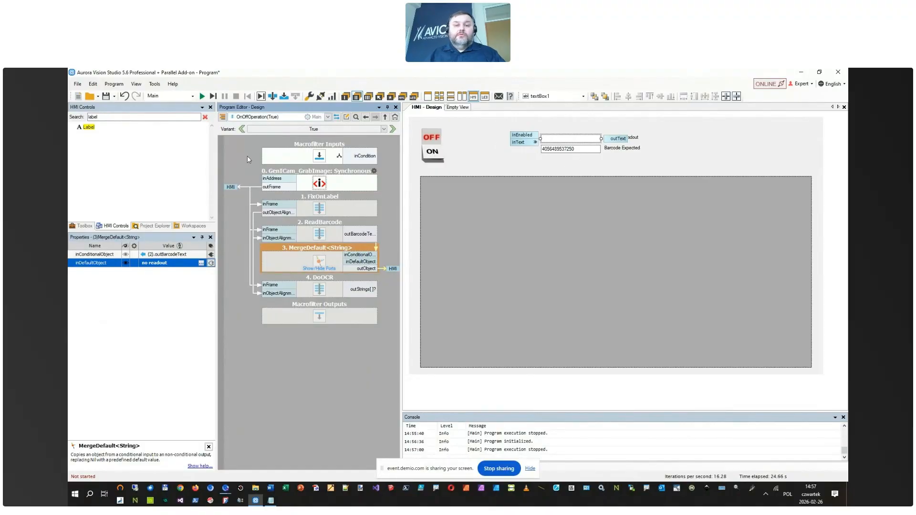
Step: Find the PassFailIndicator control and place it on the HMI beside the two barcode labels
double_click(133, 117)
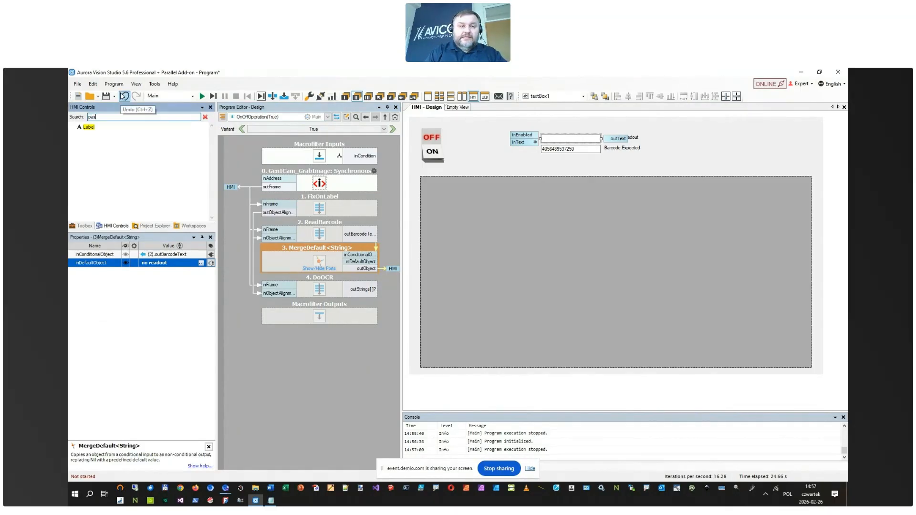
text(passfa)
drag(98, 128, 687, 150)
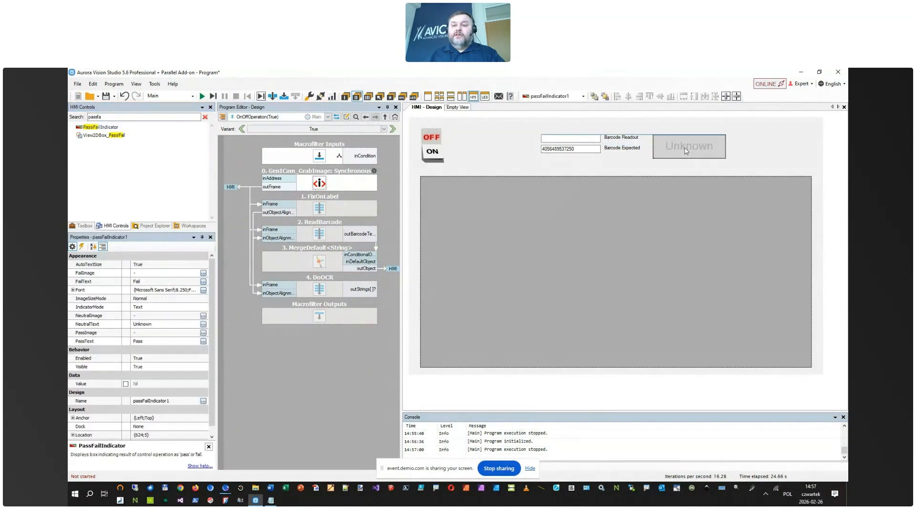
click(688, 151)
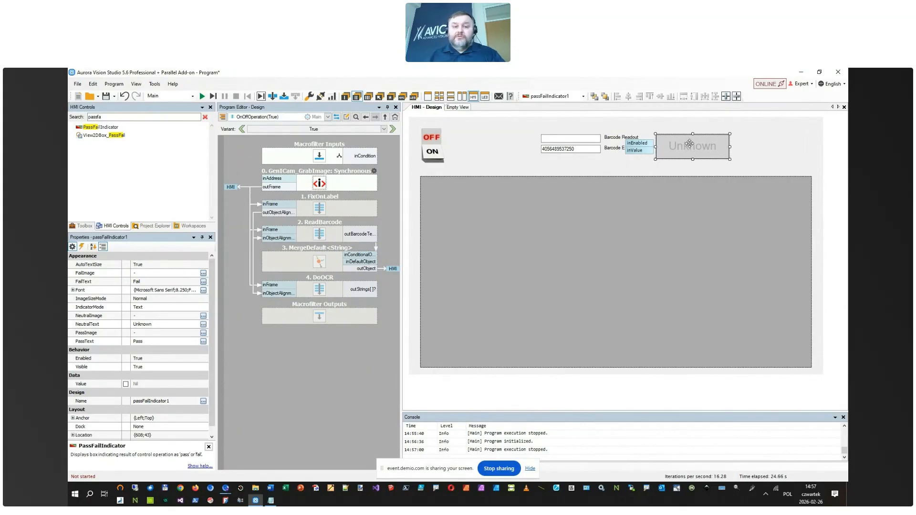
Step: Insert a Formula block between MergeDefault and DoOCR
click(380, 277)
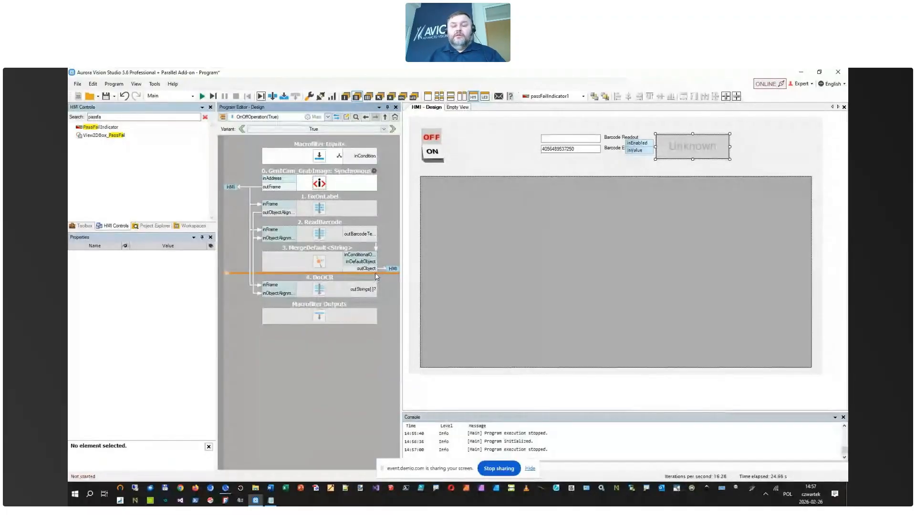
key(ctrl)
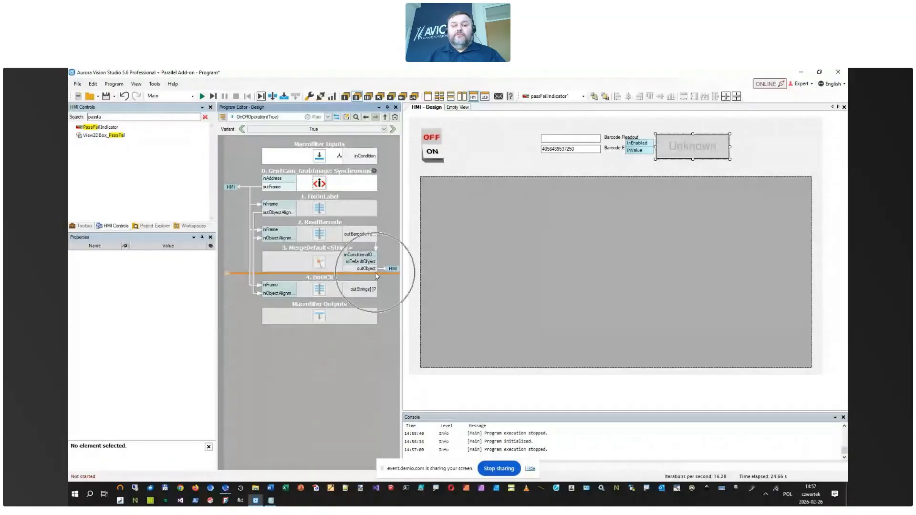
key(ctrl+space)
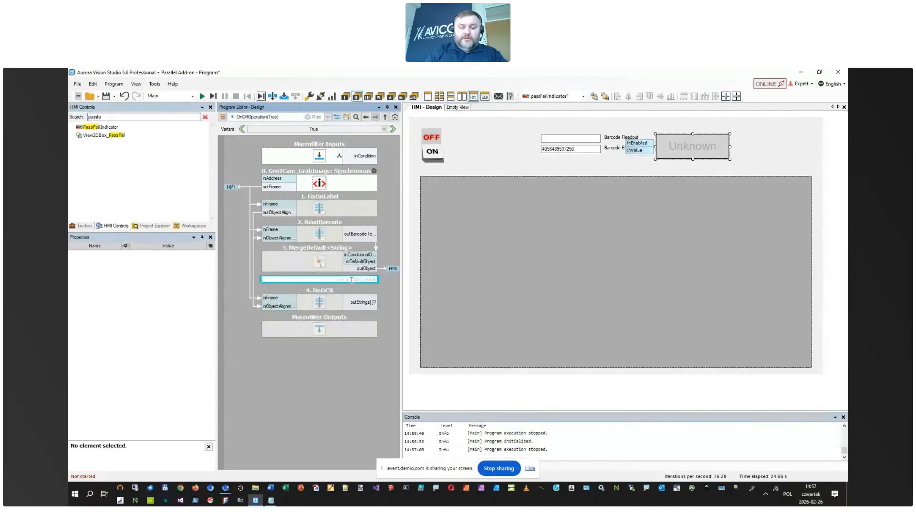
text(for)
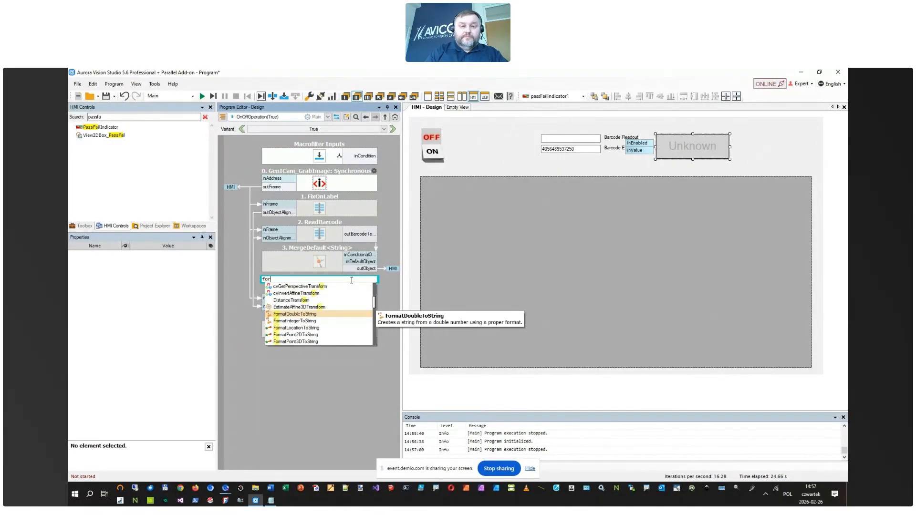
text(m)
key(Return)
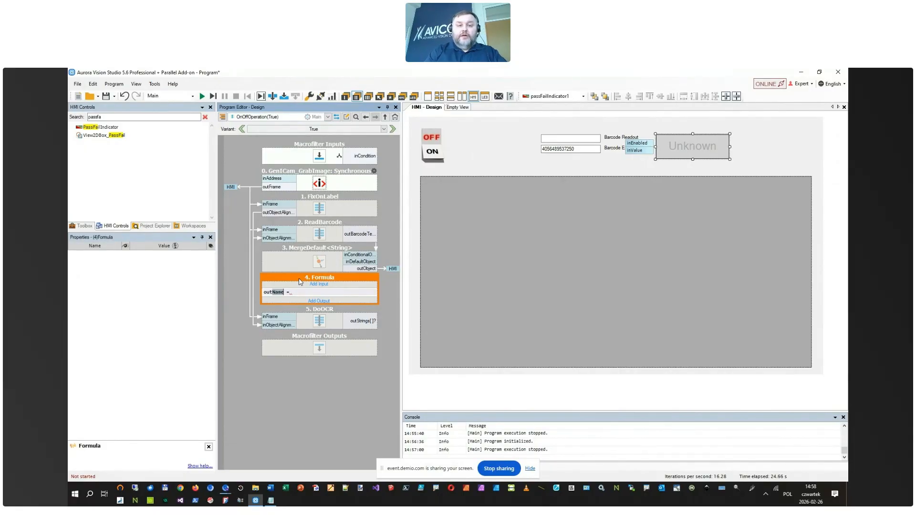
Step: Name the Formula block's output outBarcodeOK, leaving its expression empty
text(Barcode)
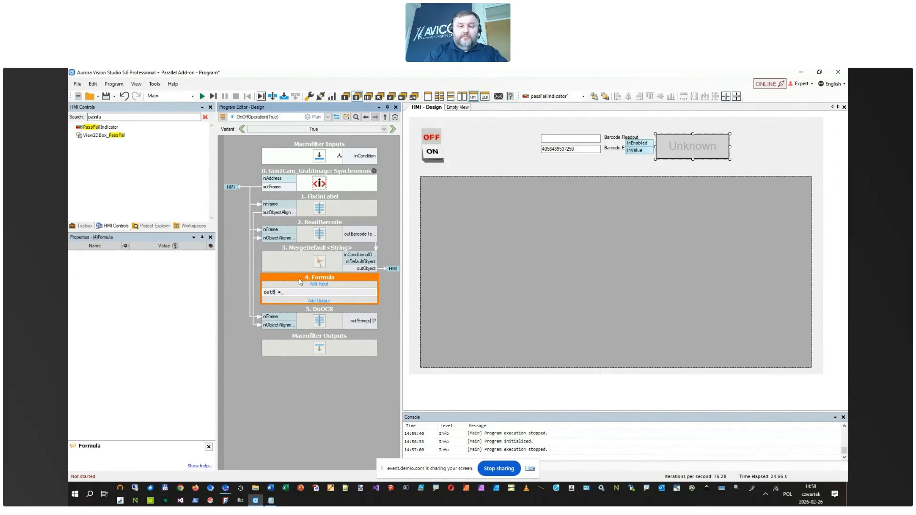
text(Correc)
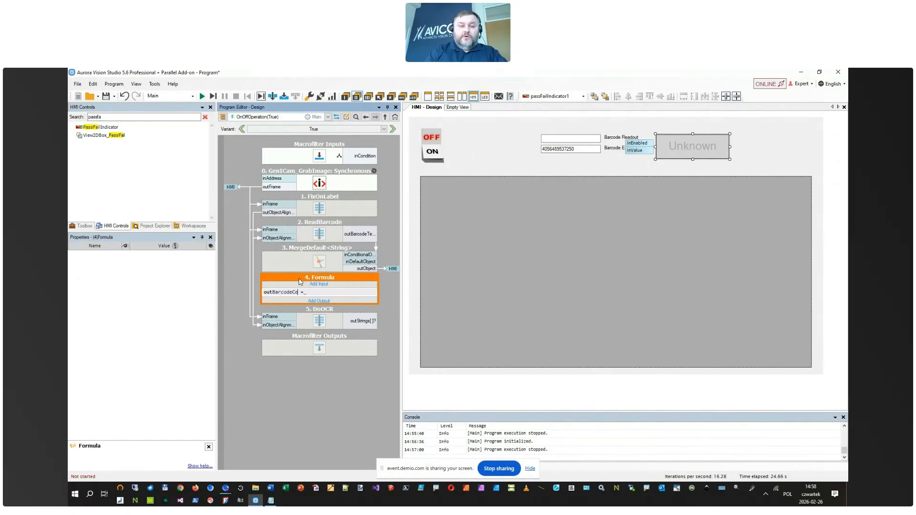
key(BackSpace)
key(BackSpace)
key(BackSpace)
key(BackSpace)
key(BackSpace)
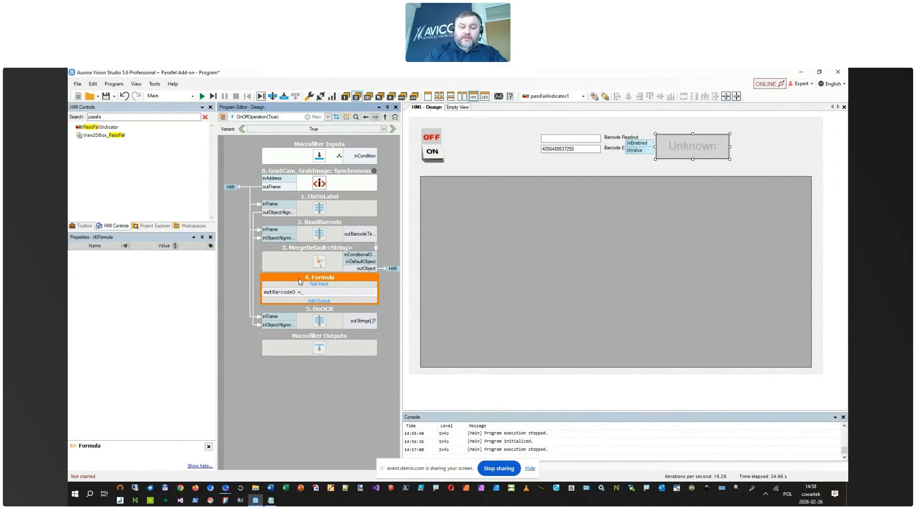
key(Return)
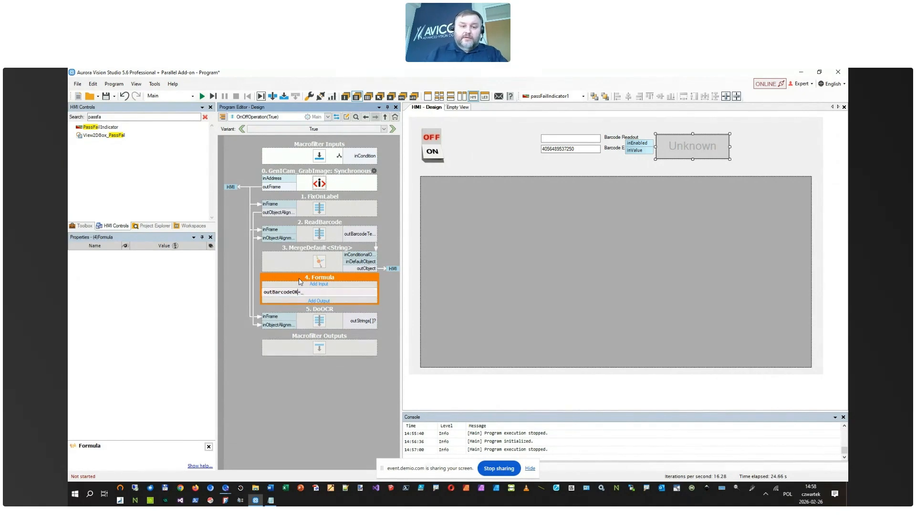
click(391, 288)
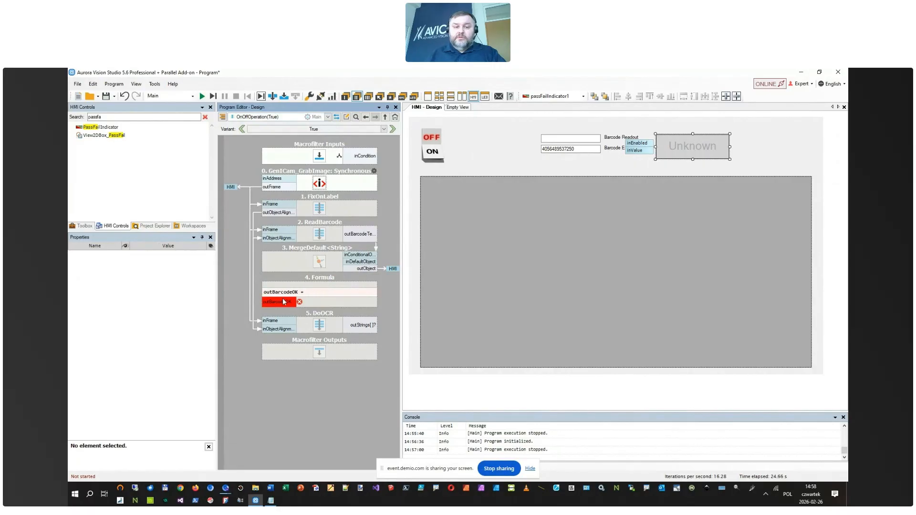
click(366, 286)
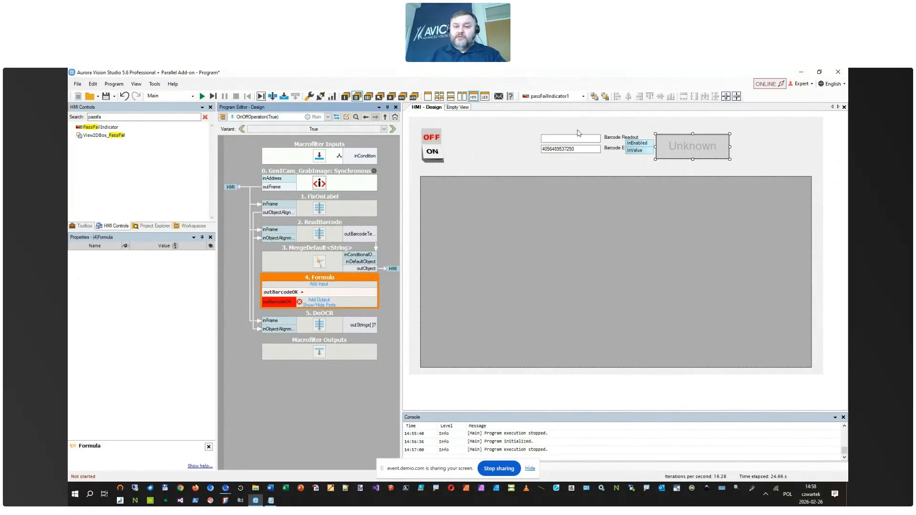
Step: Link MergeDefault's outObject to the Formula block as a new String input named inReadoutBarcode
click(370, 269)
drag(374, 269, 360, 288)
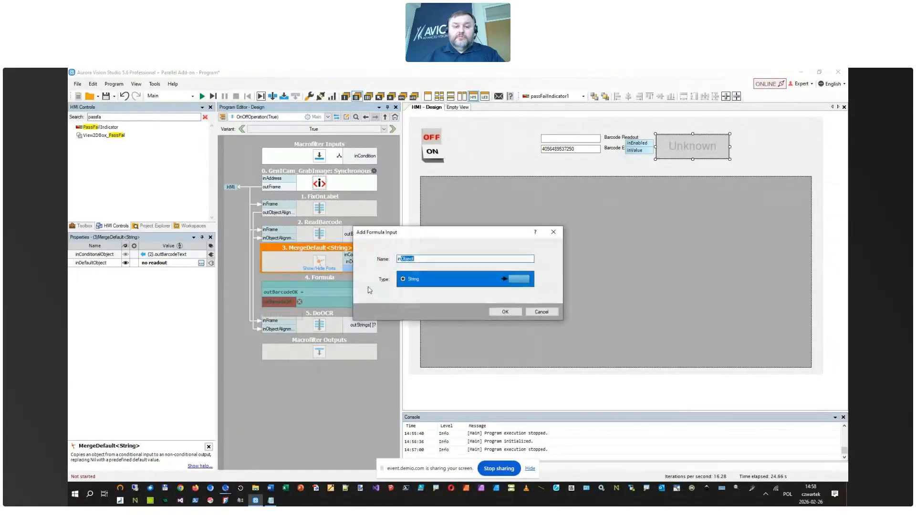
drag(410, 259, 394, 260)
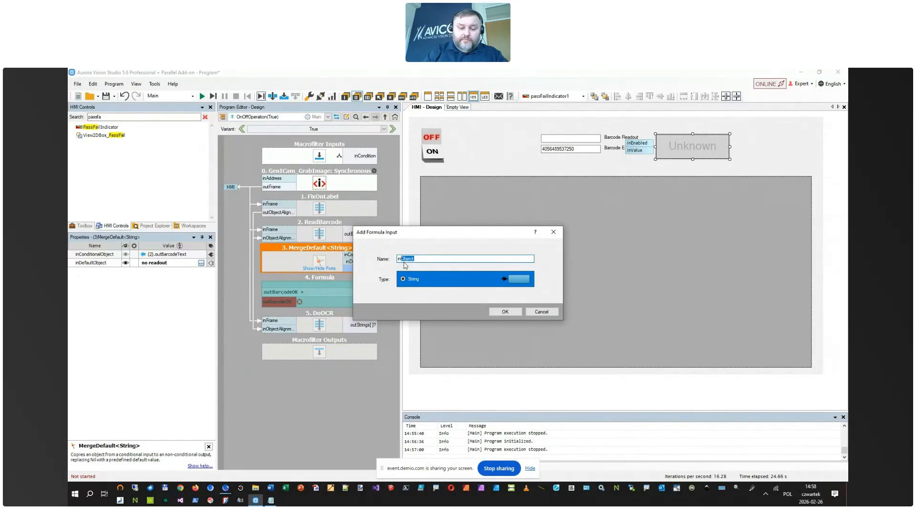
text(inReadoutBarcode)
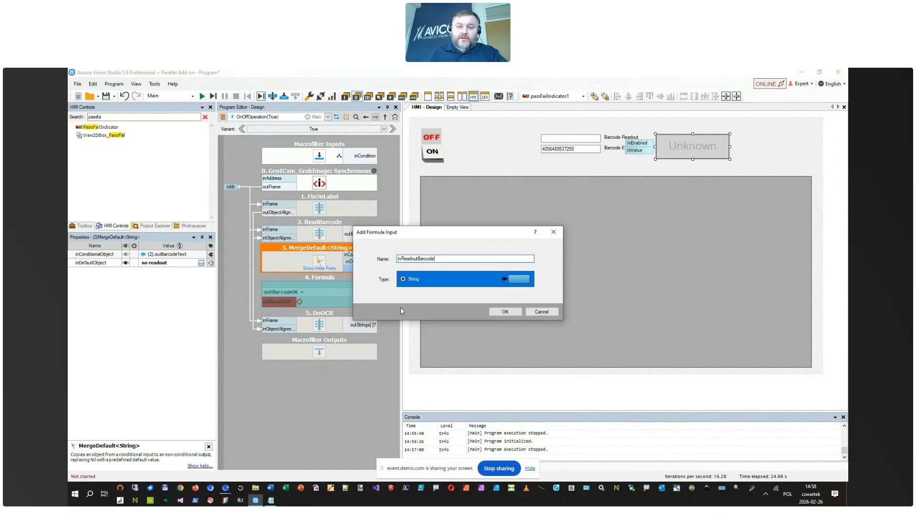
click(505, 311)
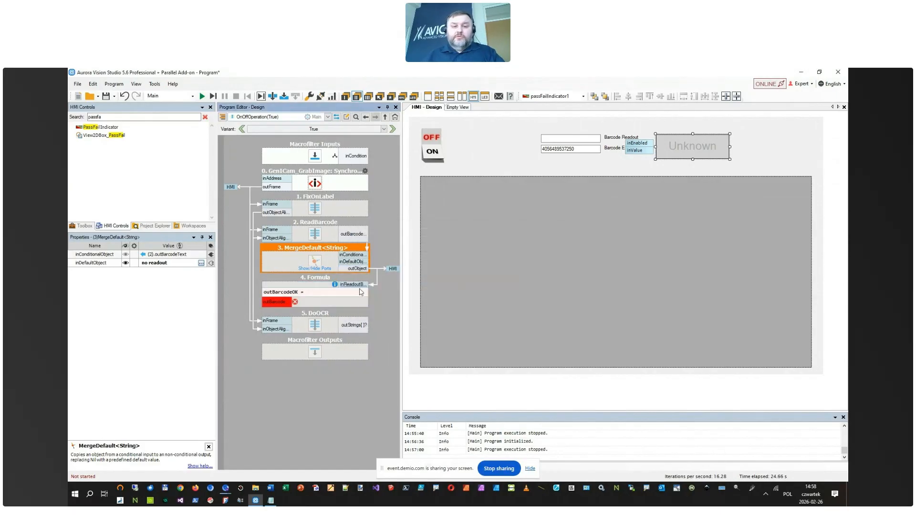
Step: Add a second Formula input named inExpectedBarcode of type String
click(337, 295)
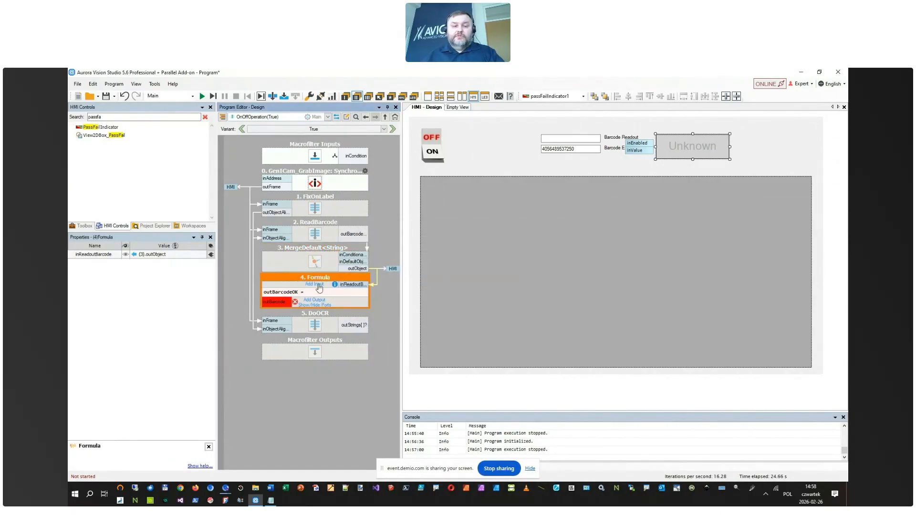
click(315, 284)
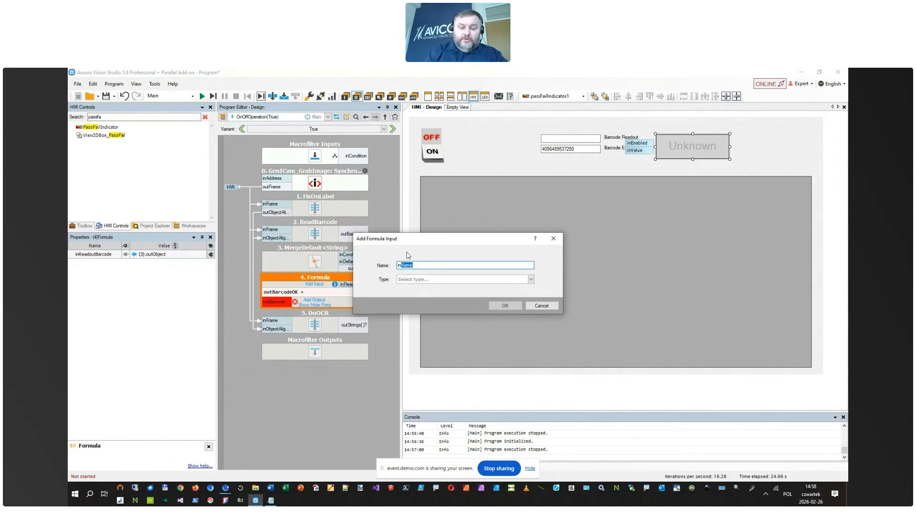
text(ExpectedBarcod)
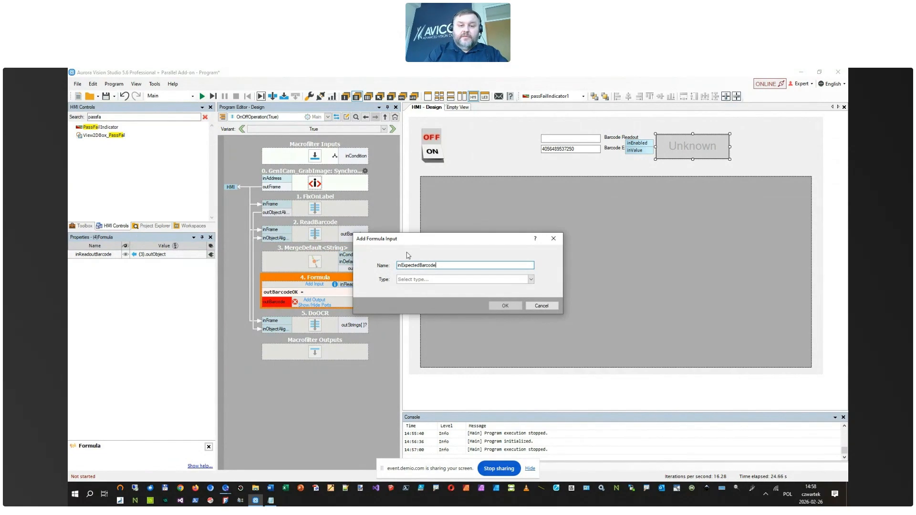
text(String)
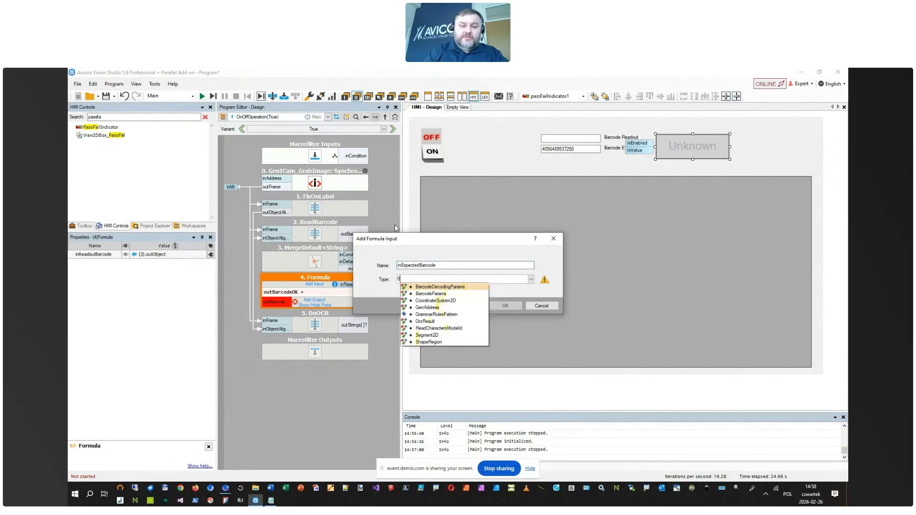
key(Return)
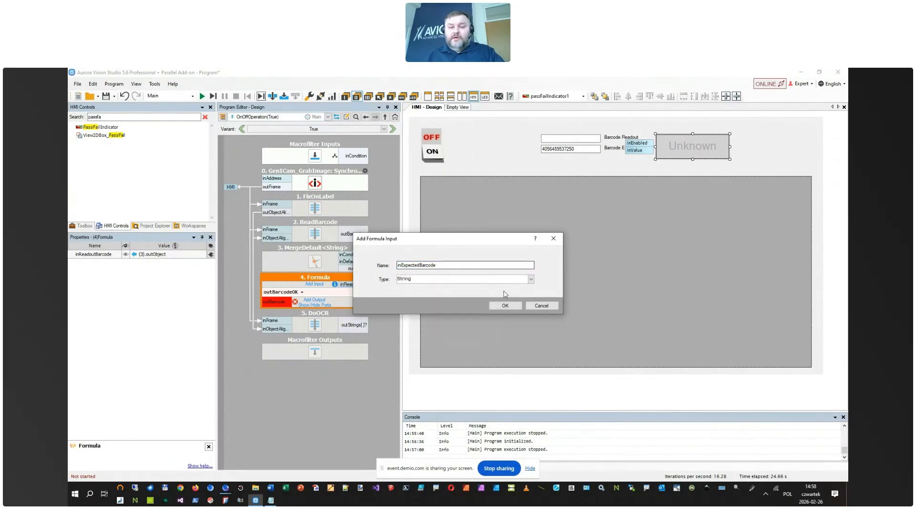
click(505, 306)
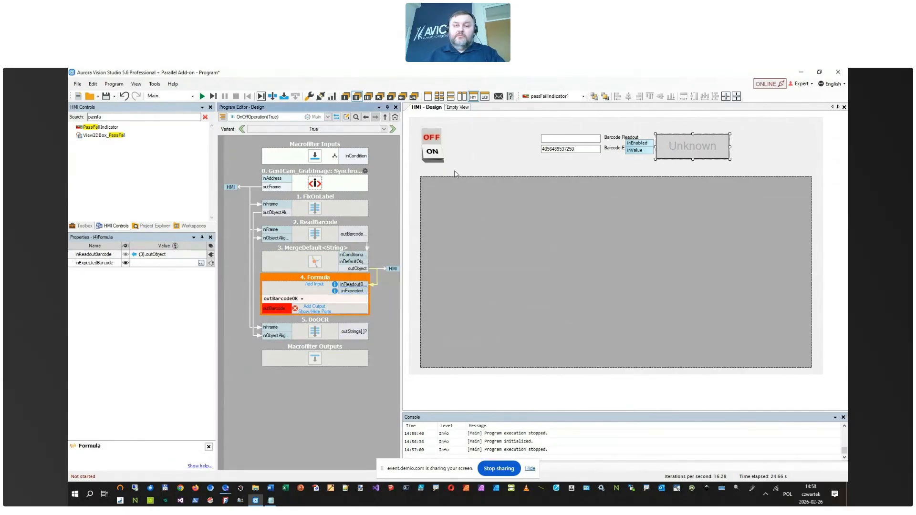
Step: Link the Barcode Expected text box's outText to the Formula's inExpectedBarcode and set outBarcodeOK to inReadoutBarcode==inExpectedBarcode
click(591, 149)
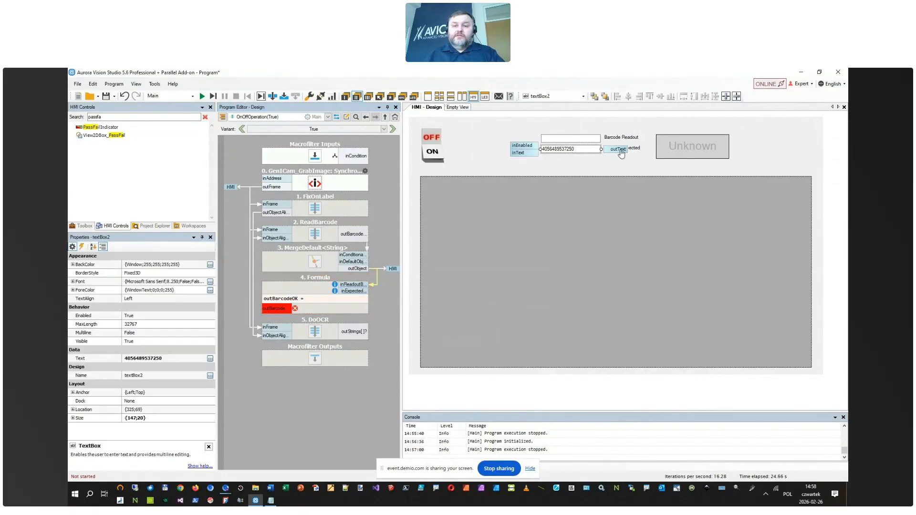
drag(618, 149, 381, 297)
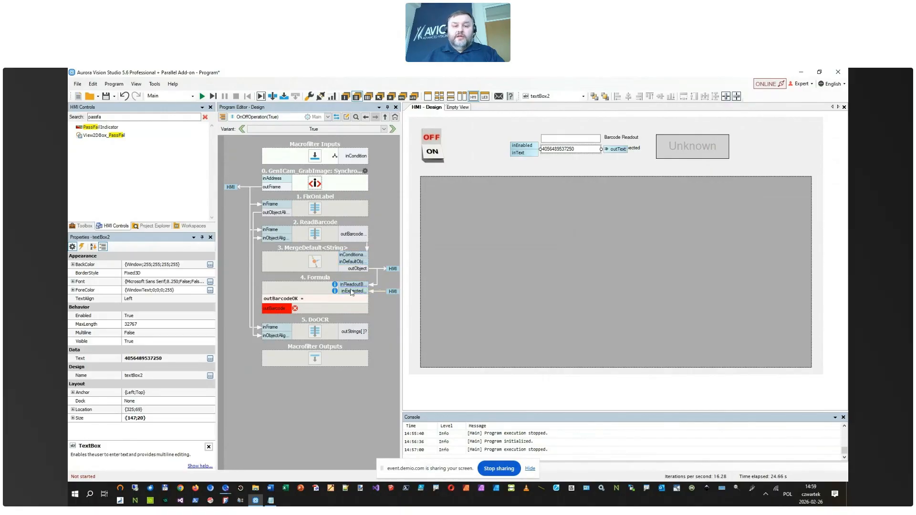
click(312, 301)
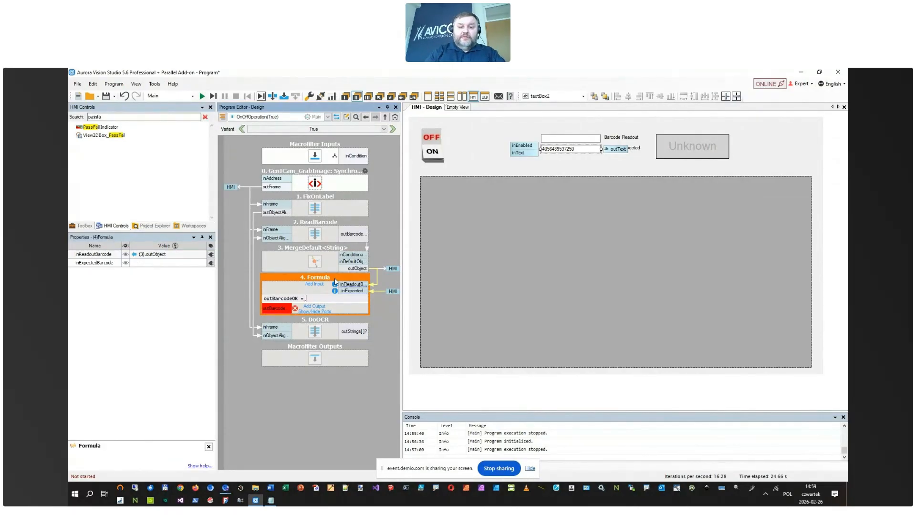
text(Rea)
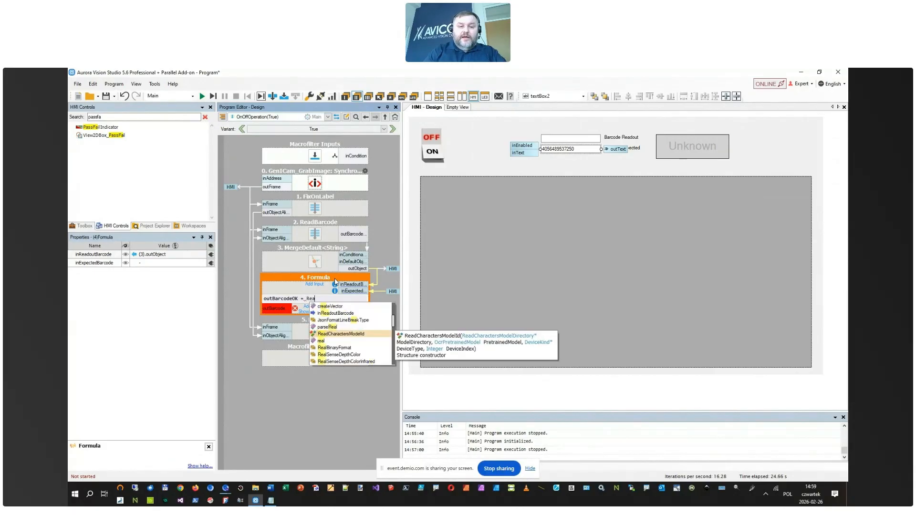
text(d)
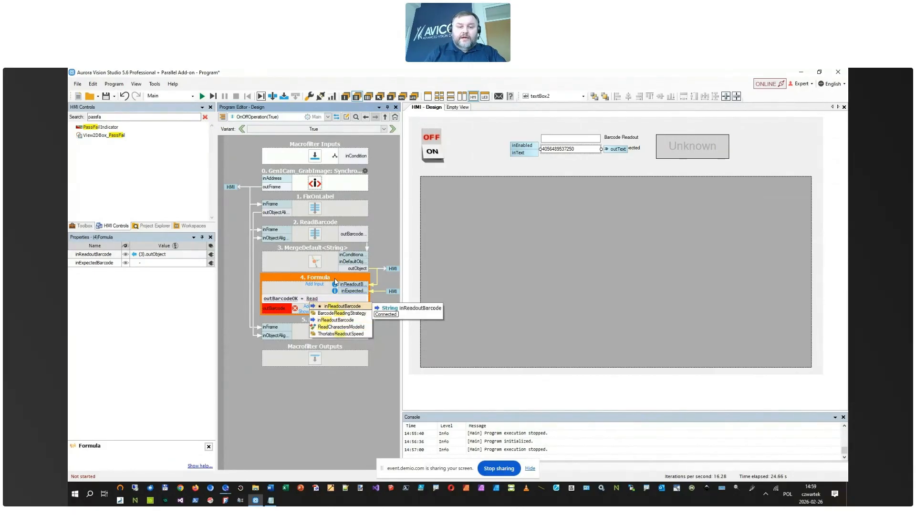
key(Return)
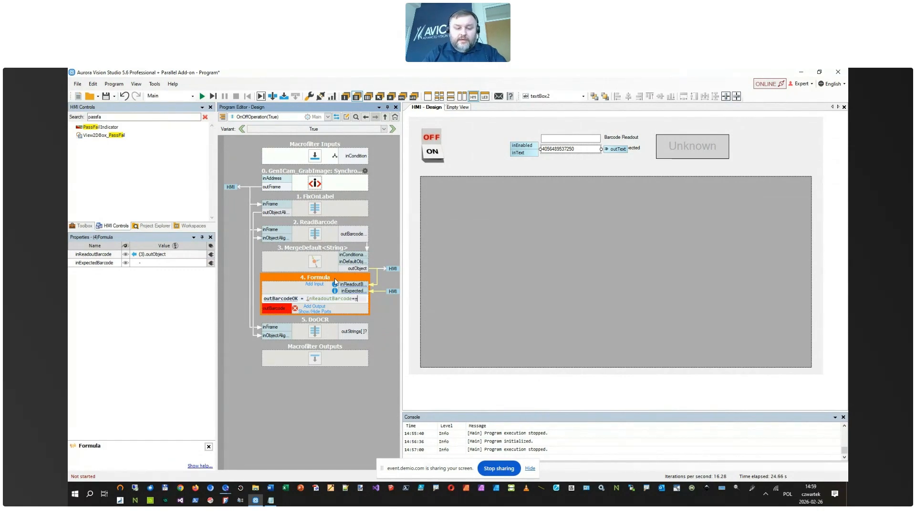
text(Ex)
key(Down)
key(Up)
key(Up)
key(Up)
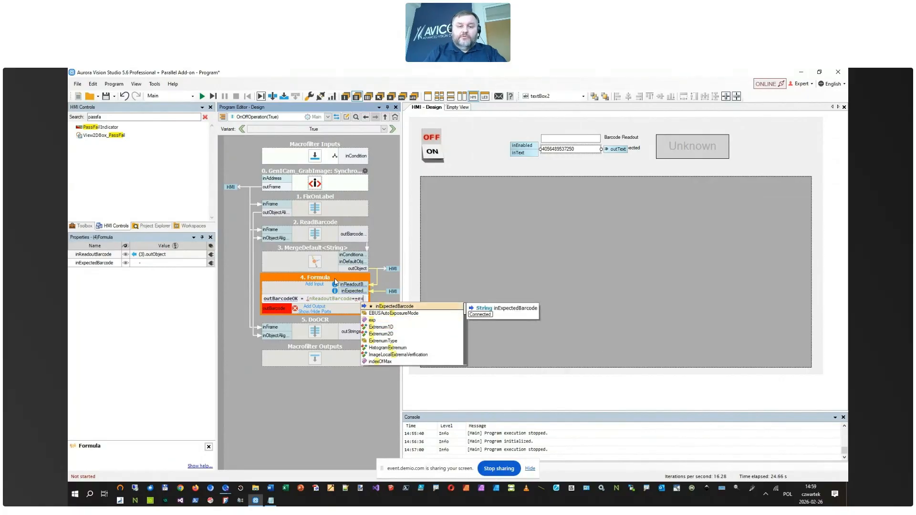
key(Return)
click(384, 316)
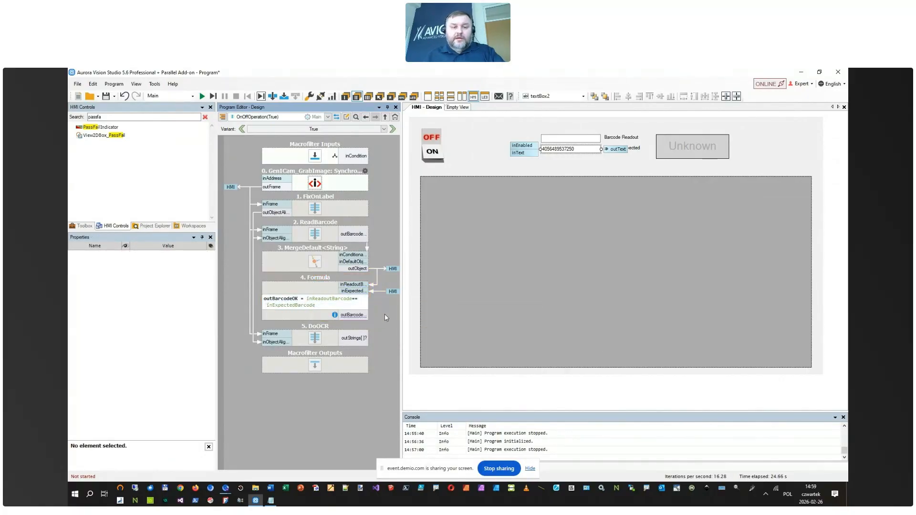
Step: Connect the Formula block's outBarcodeOK output to the inValue port of the HMI's pass/fail indicator
click(360, 319)
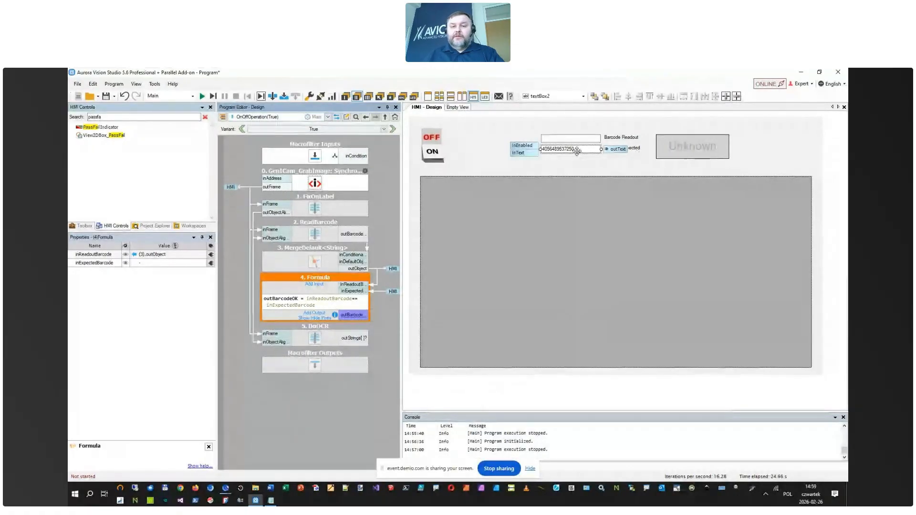
click(570, 138)
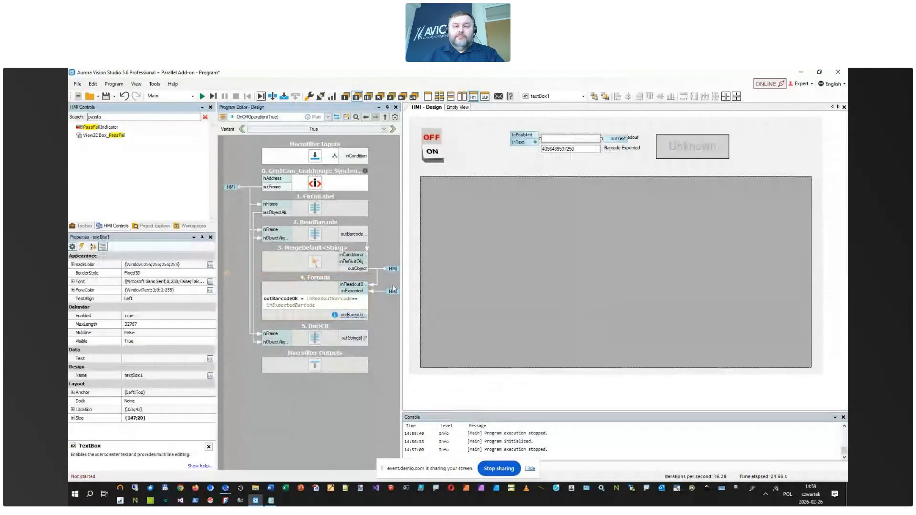
click(359, 308)
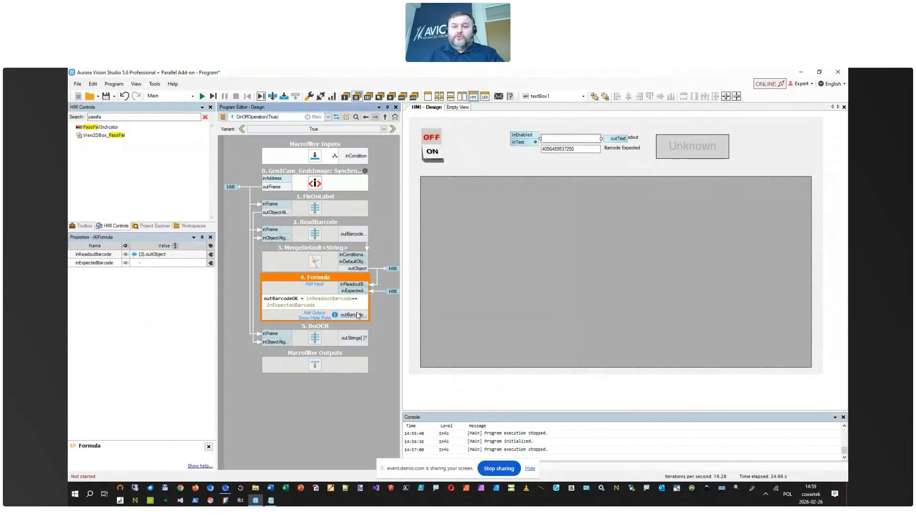
click(700, 141)
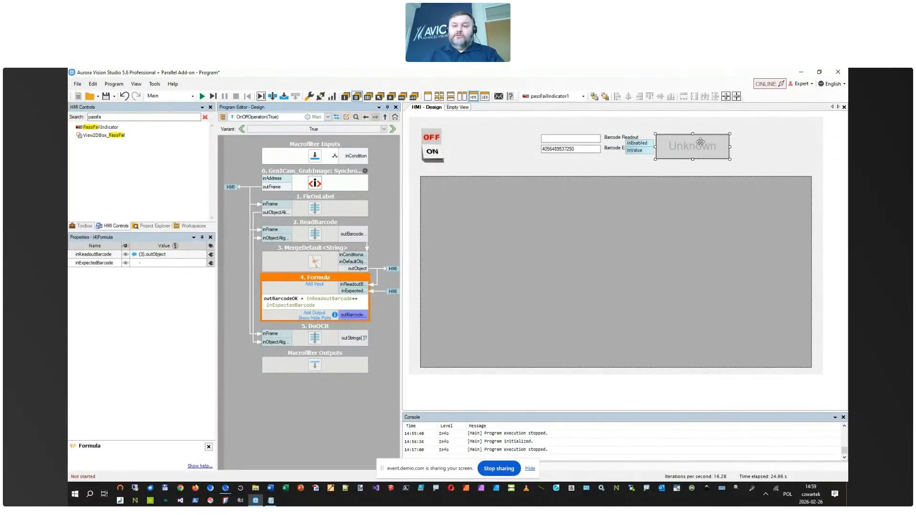
drag(364, 310, 636, 154)
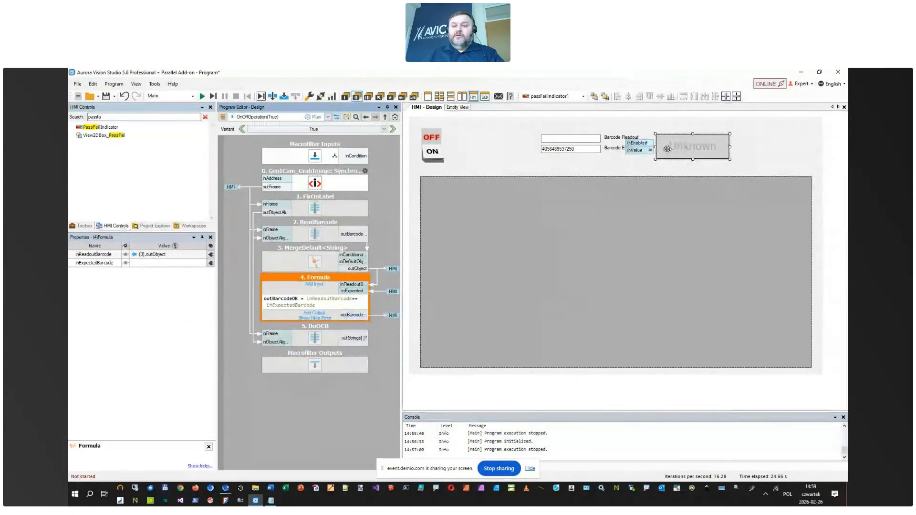
click(699, 152)
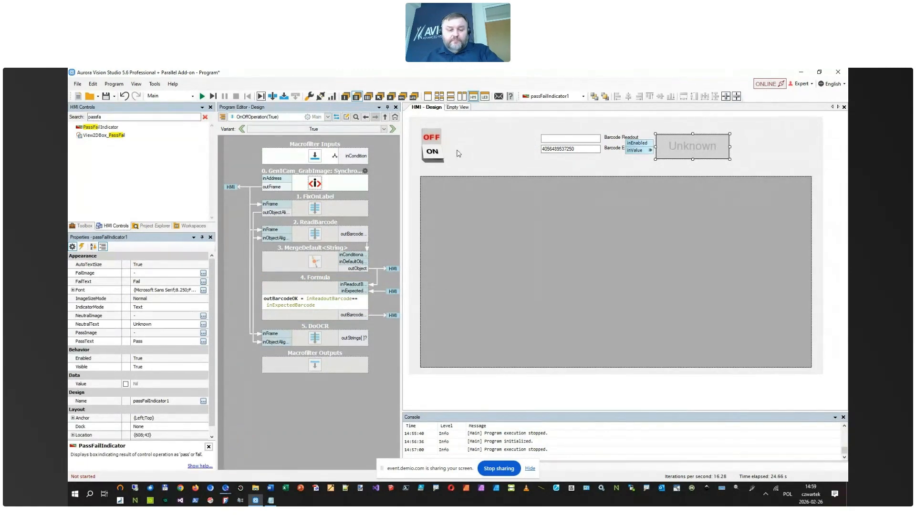
Step: Run the program with the HMI switch set to ON to test the pass/fail indicator, and stop execution
key(F5)
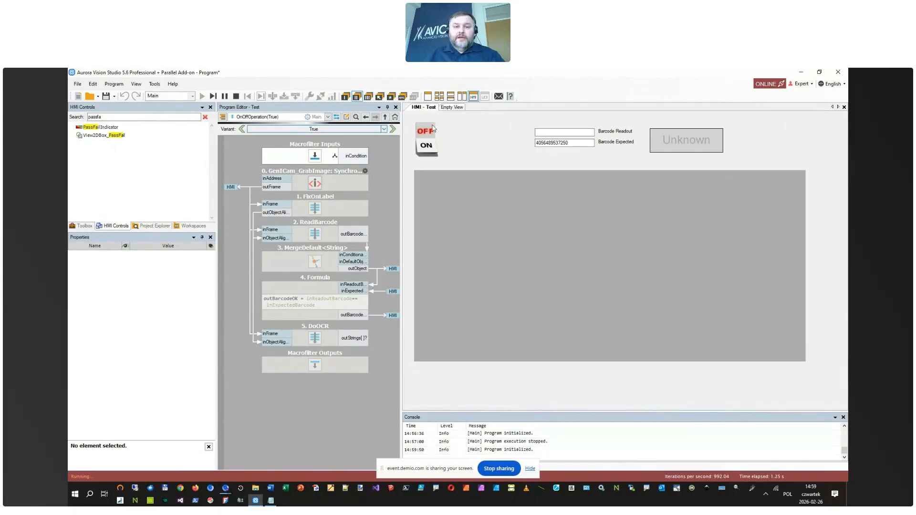
click(427, 149)
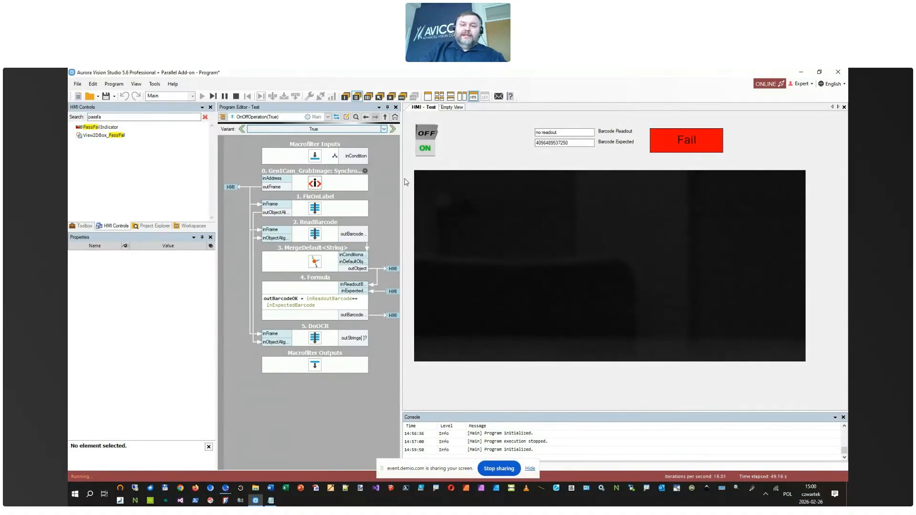
click(236, 96)
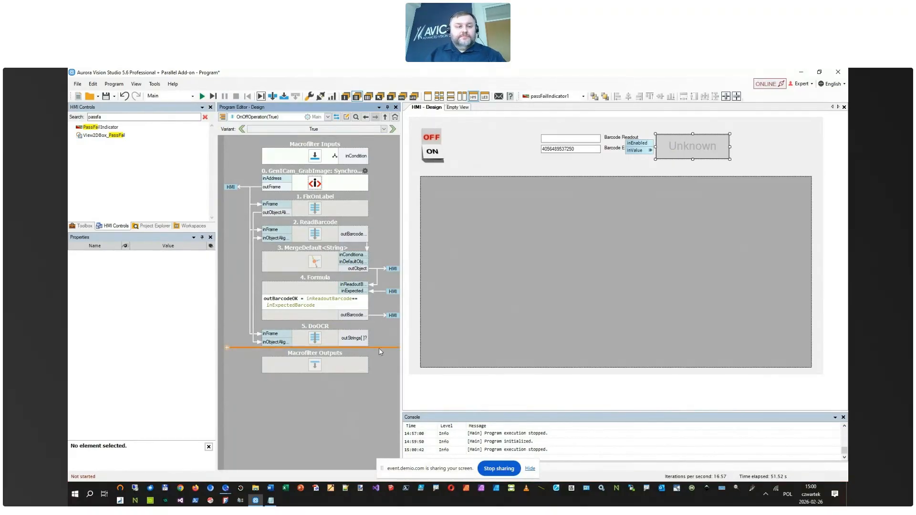
Step: Search the Toolbox for the TCP/IP communication filters using "tcpip"
double_click(106, 117)
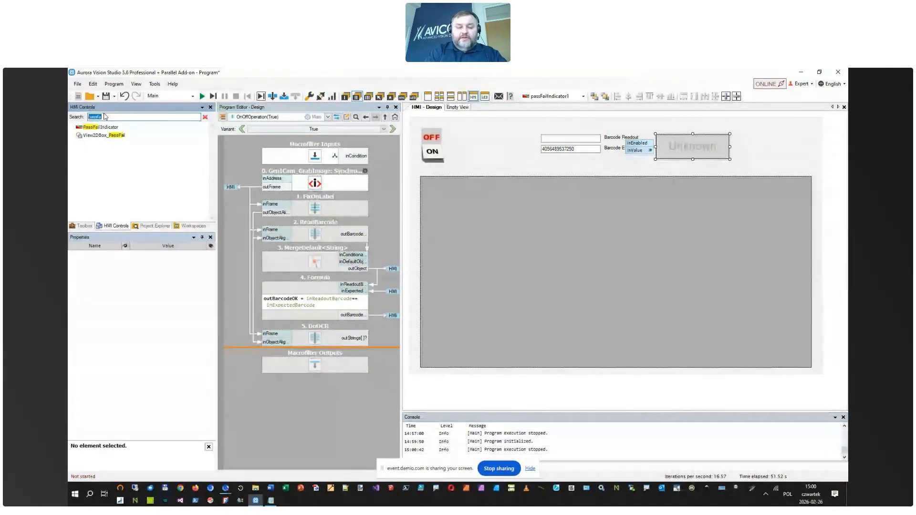
key(BackSpace)
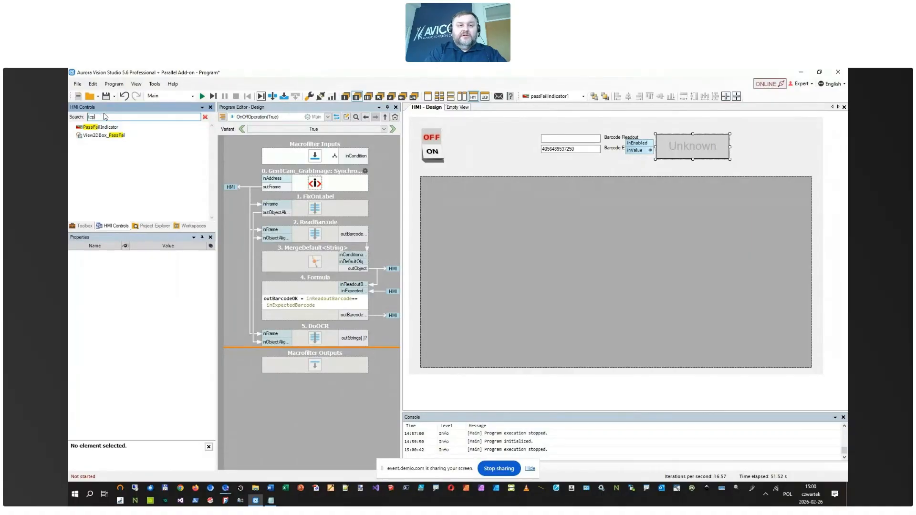
text(tcpip)
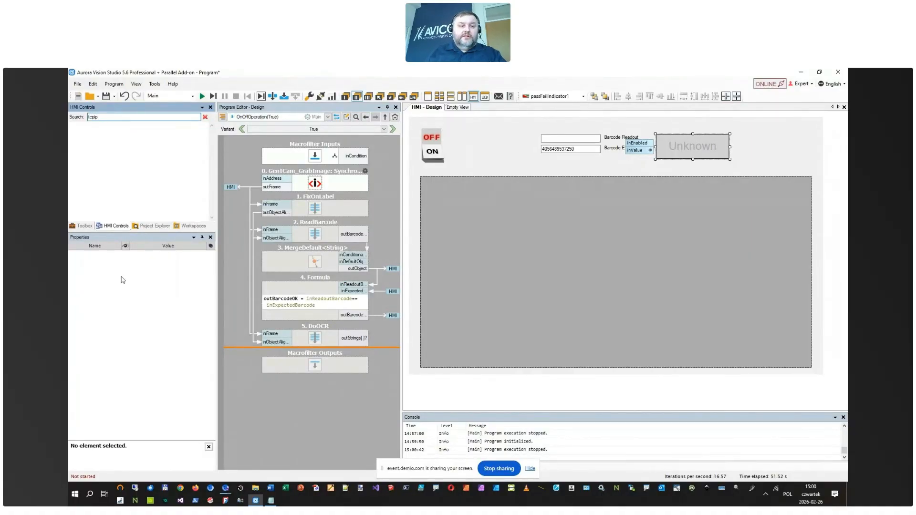
click(91, 228)
double_click(122, 116)
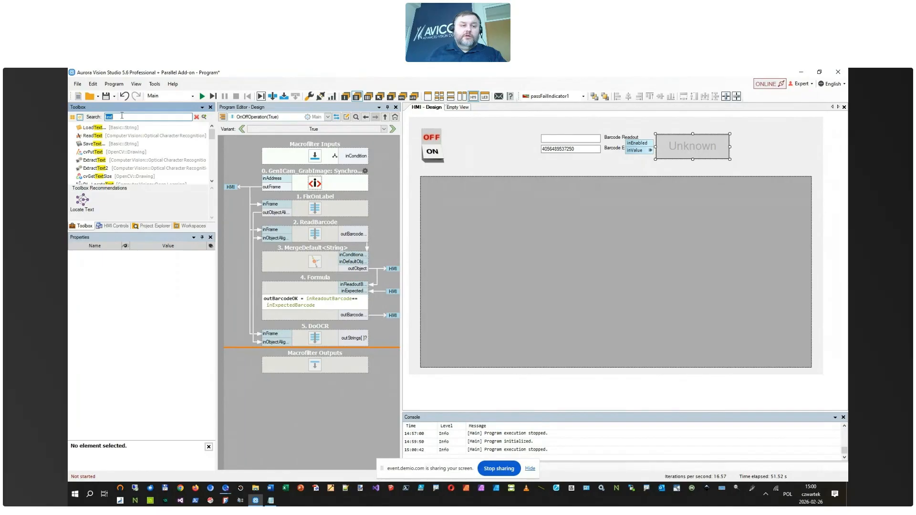
text(tcpi)
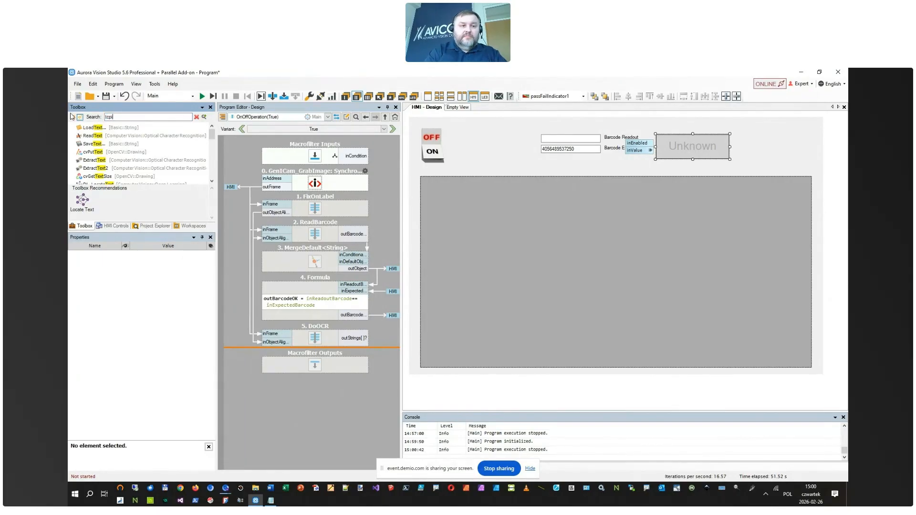
text(p)
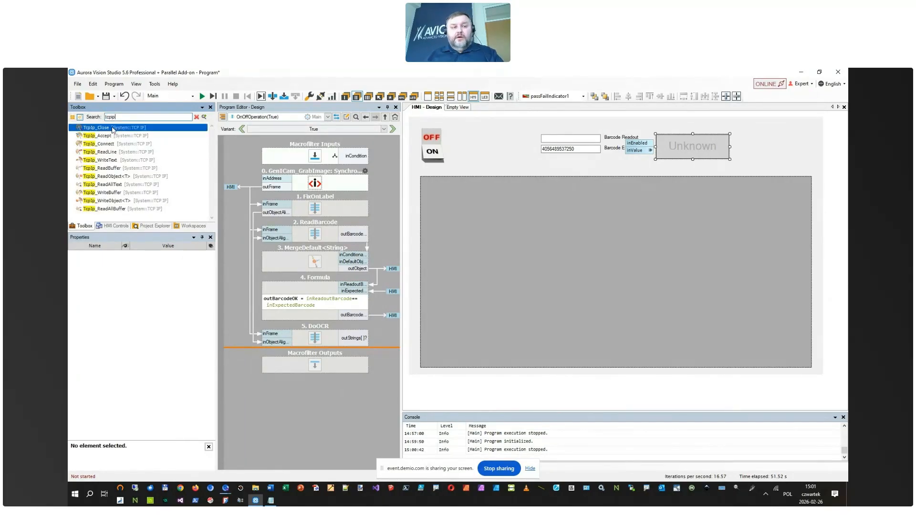
click(122, 129)
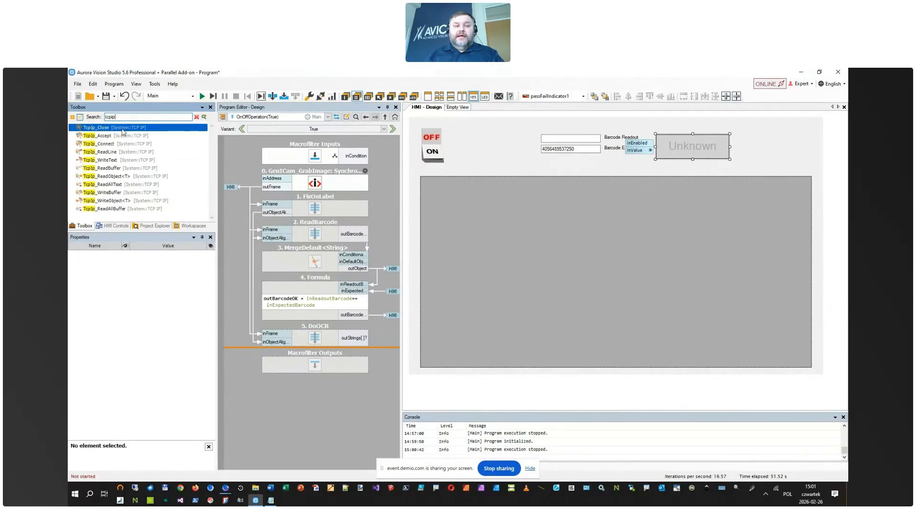
click(124, 144)
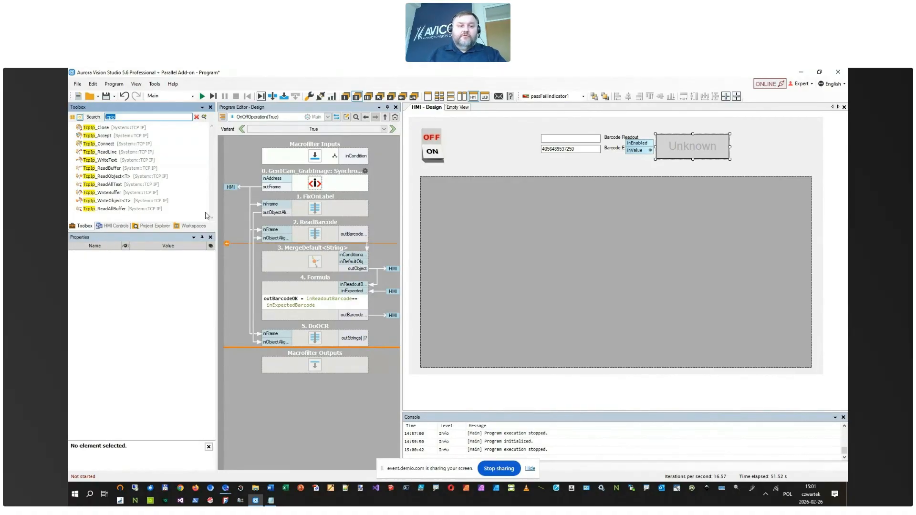
Step: Clear the Toolbox search and examine the Advantech filters under the Third Party library's Hardware Support category
click(196, 117)
click(128, 201)
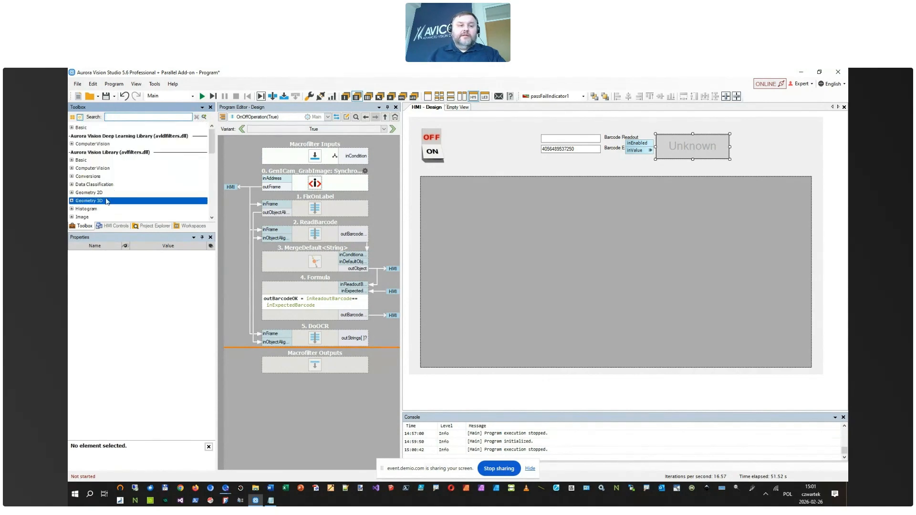
scroll(137, 190, down, 8)
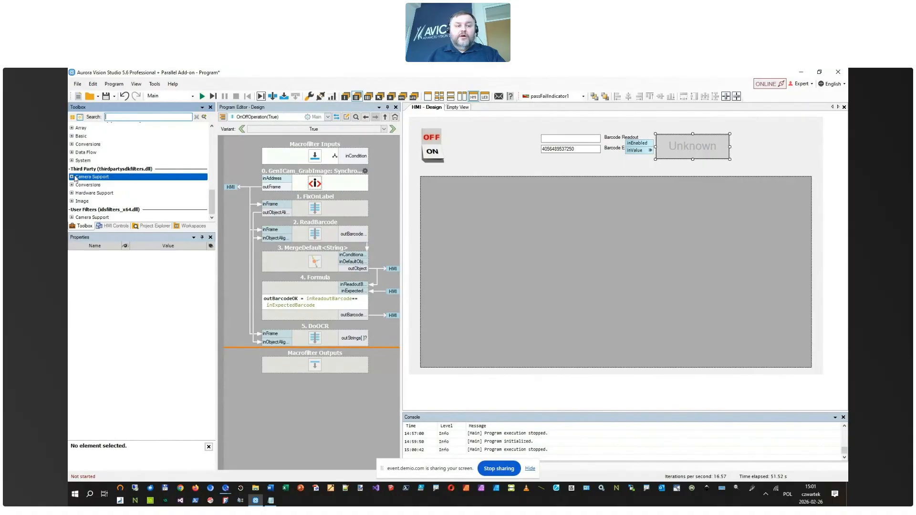
click(72, 193)
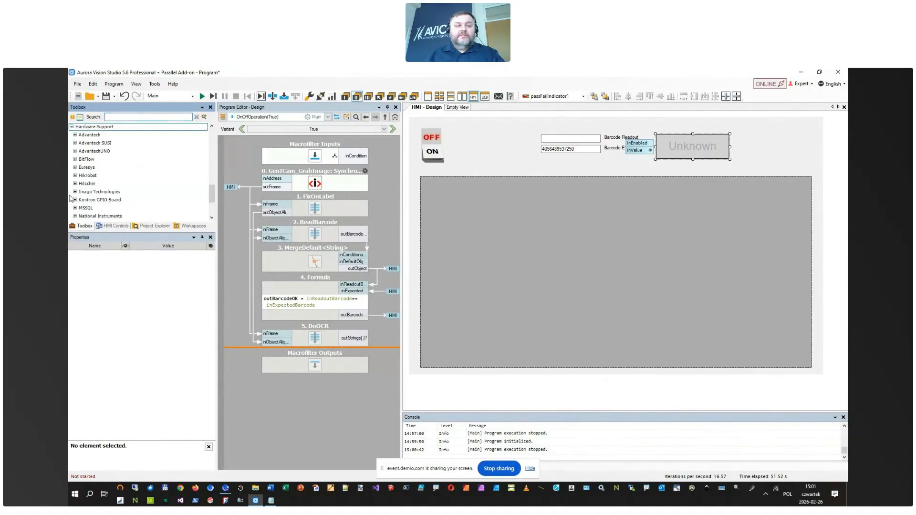
click(74, 134)
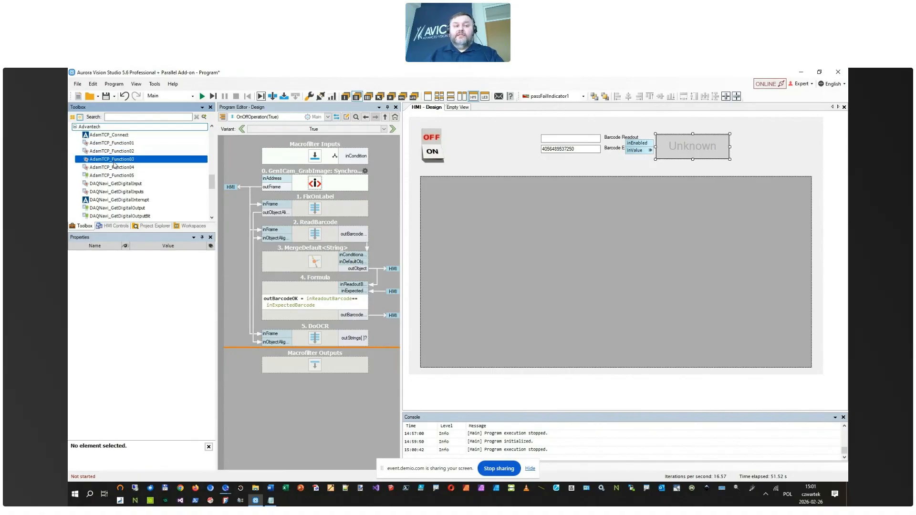
mouse_move(115, 165)
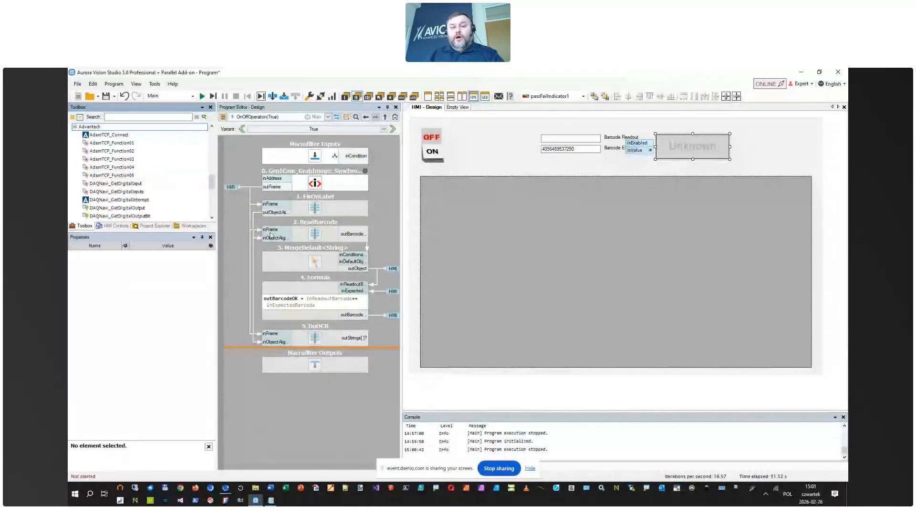
click(117, 152)
scroll(113, 157, down, 6)
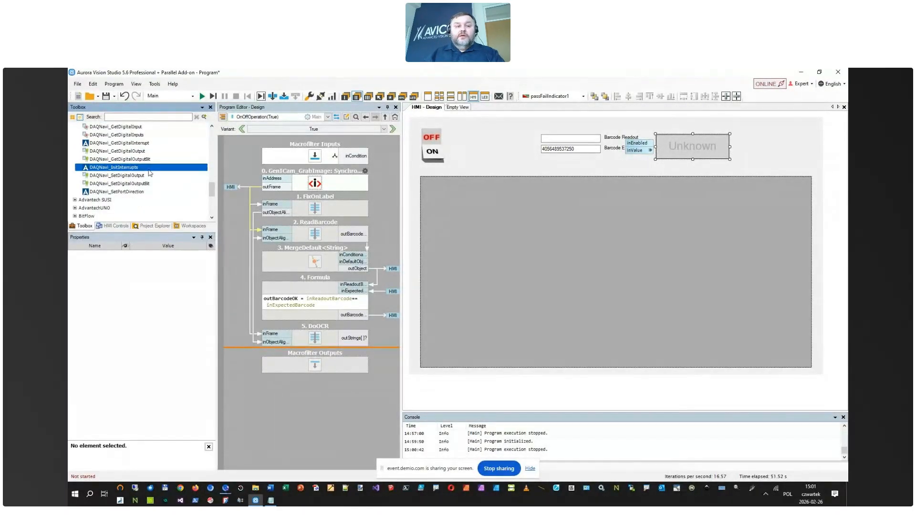
Step: Examine the Hilscher filters in the Hardware Support category, including Hilscher_Channel_IOWrite and Hilscher_Channel_IORead
click(75, 183)
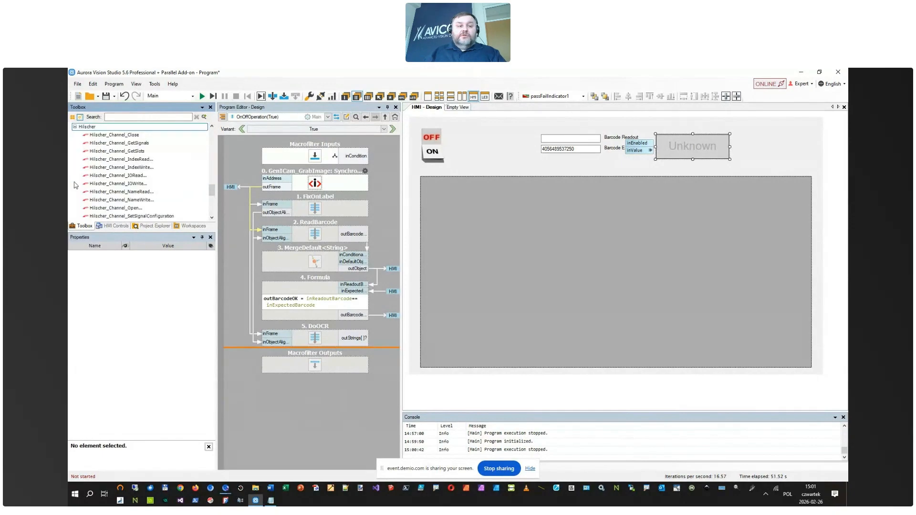
scroll(122, 185, up, 2)
scroll(123, 184, down, 2)
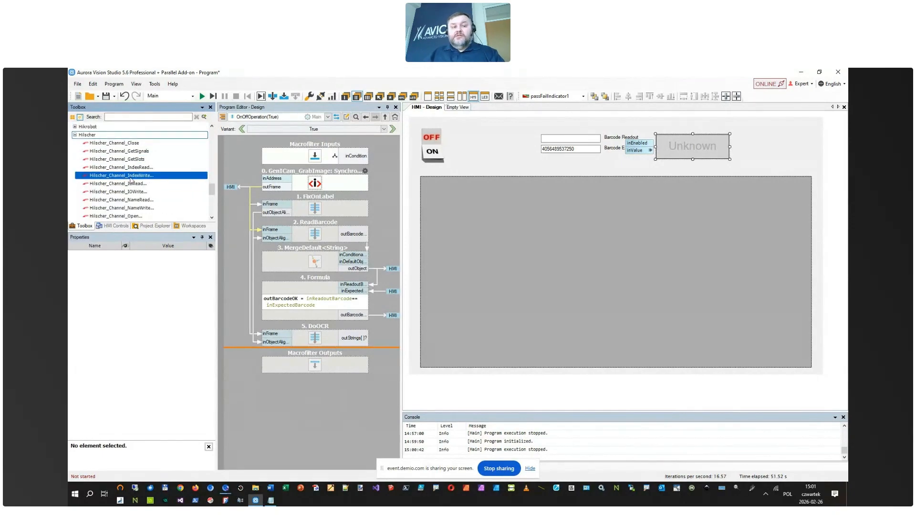
scroll(138, 174, up, 1)
click(131, 176)
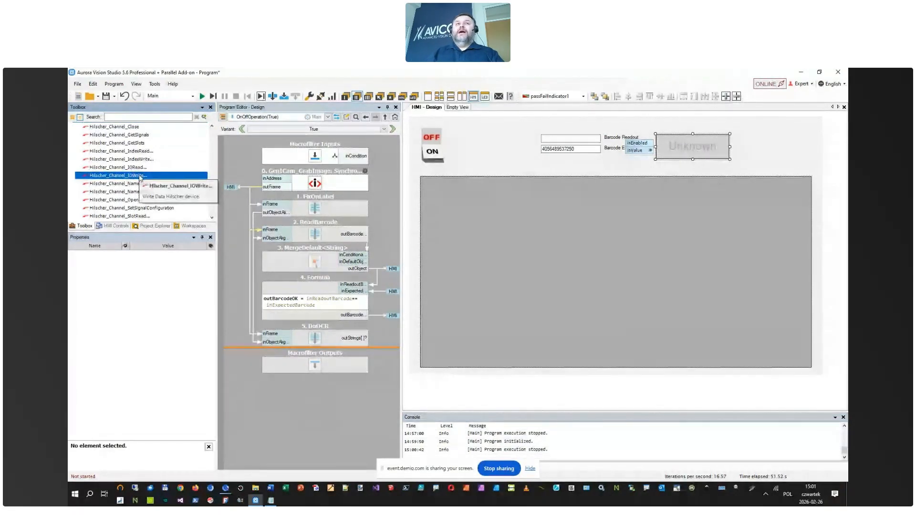
click(148, 168)
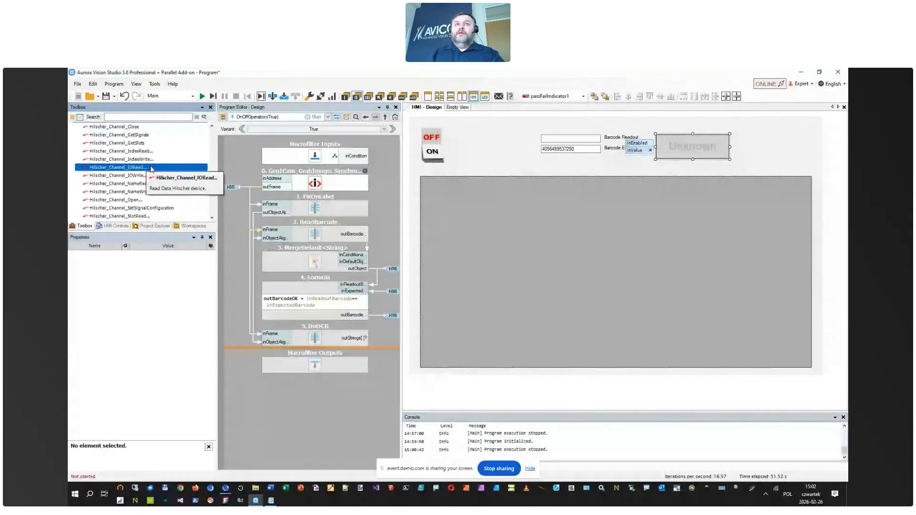
Step: Examine the Hilscher channel read and write filters, including Hilscher_Channel_IndexWrite and Hilscher_Channel_NameRead, and collapse the Hilscher group
click(152, 160)
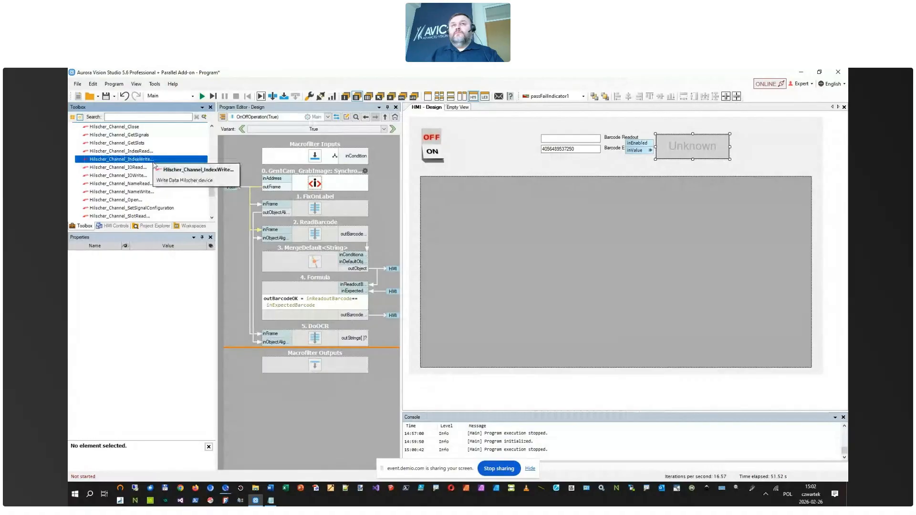
click(150, 168)
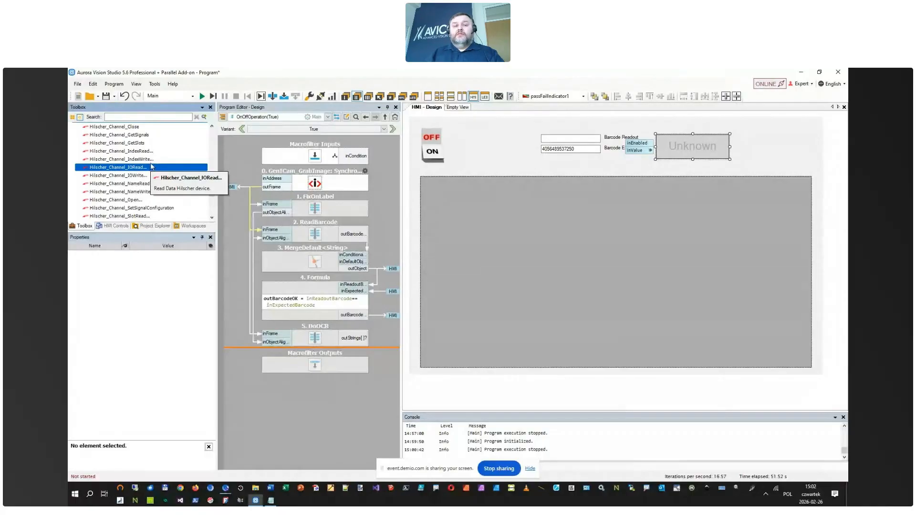
scroll(136, 161, down, 7)
scroll(134, 162, up, 2)
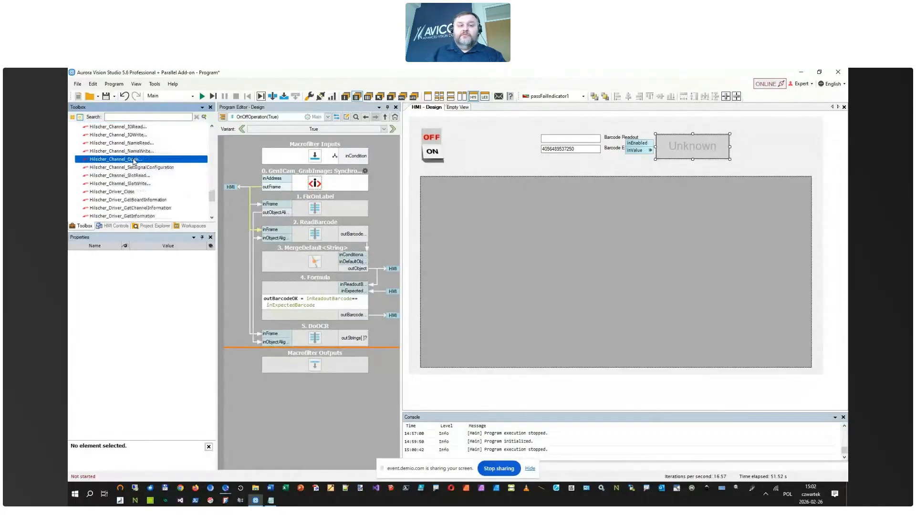
scroll(134, 162, up, 2)
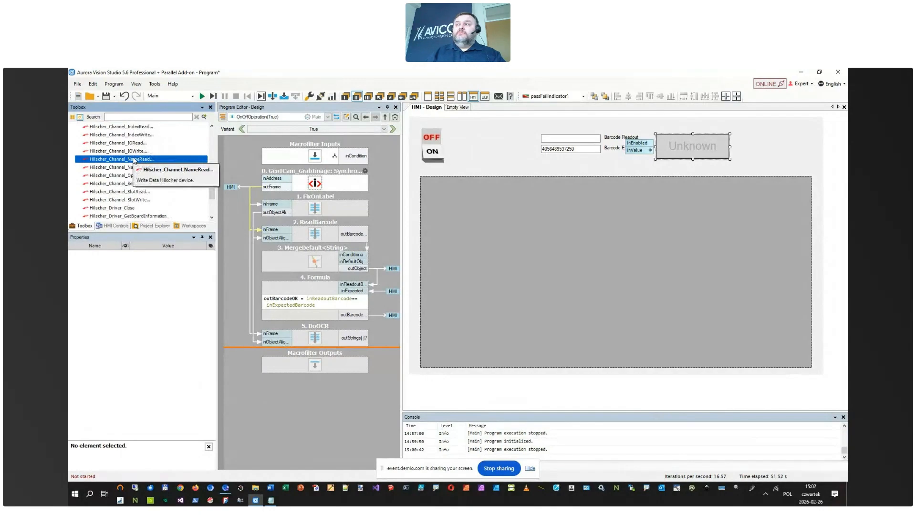
scroll(135, 165, down, 6)
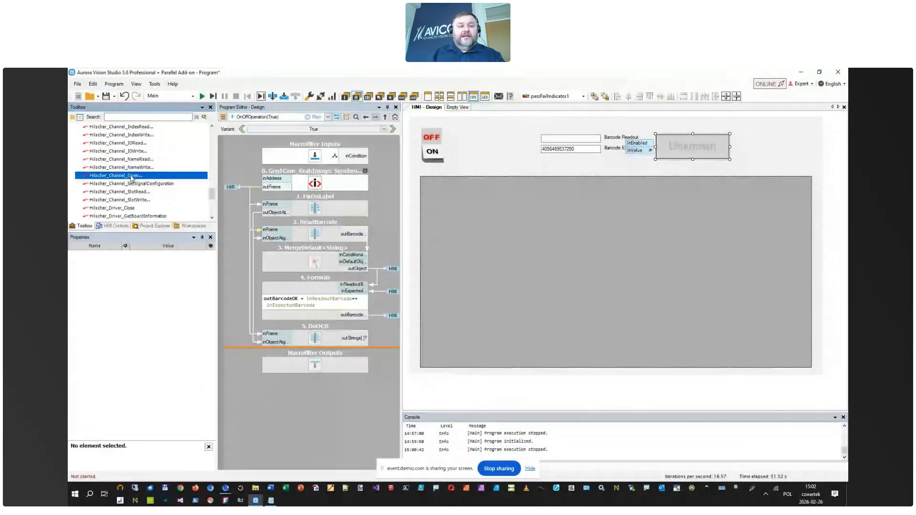
scroll(139, 173, up, 5)
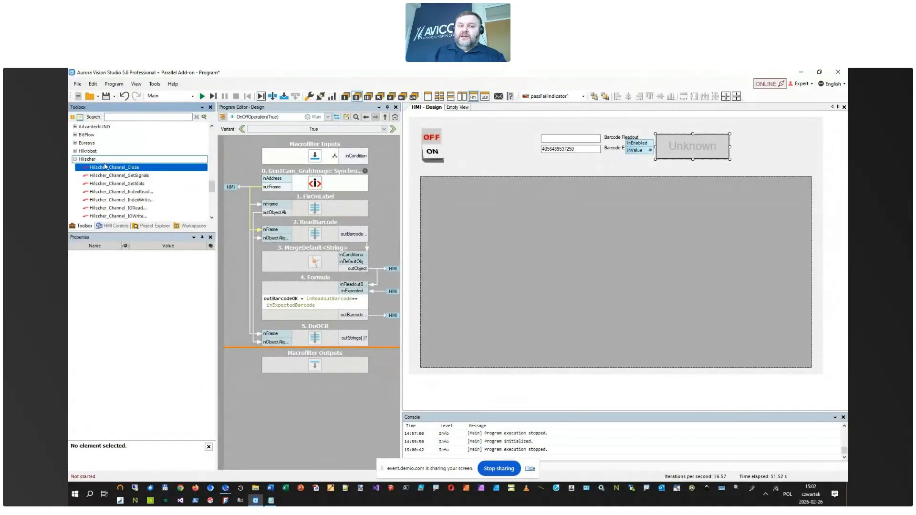
click(74, 160)
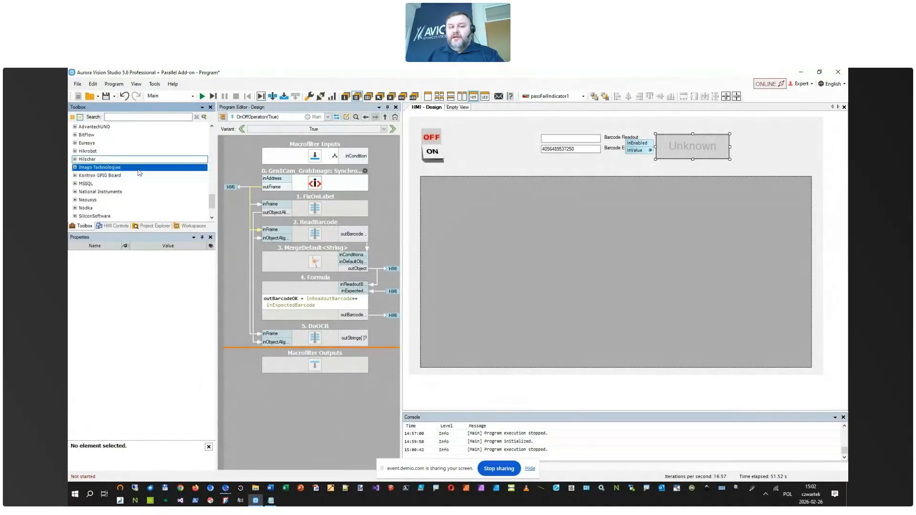
Step: Collapse the Third Party library's Hardware Support category and return from the OnOffOperation variant to the Main macrofilter
scroll(138, 166, up, 4)
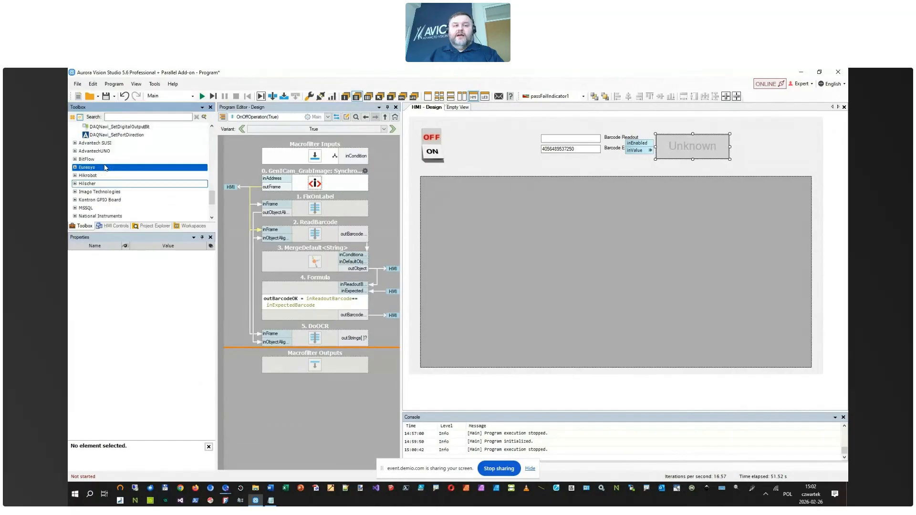
scroll(99, 149, up, 6)
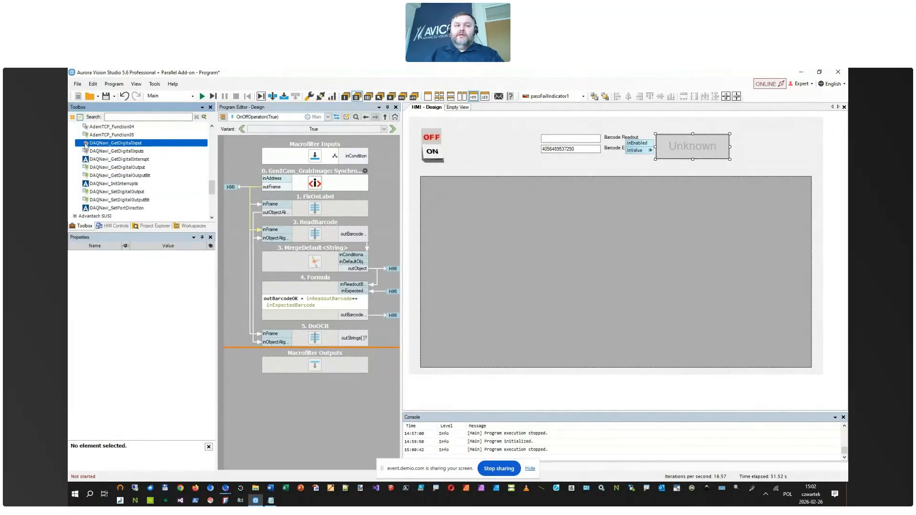
scroll(87, 145, up, 2)
click(72, 159)
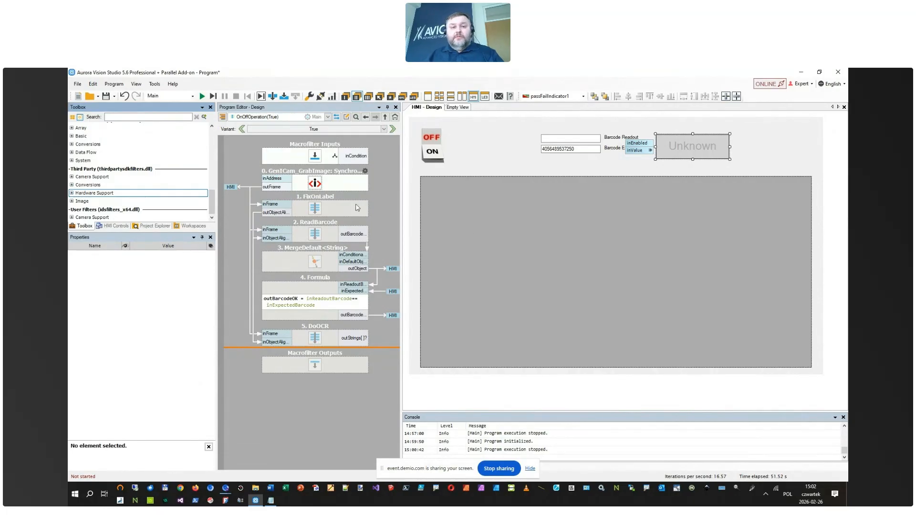
click(385, 117)
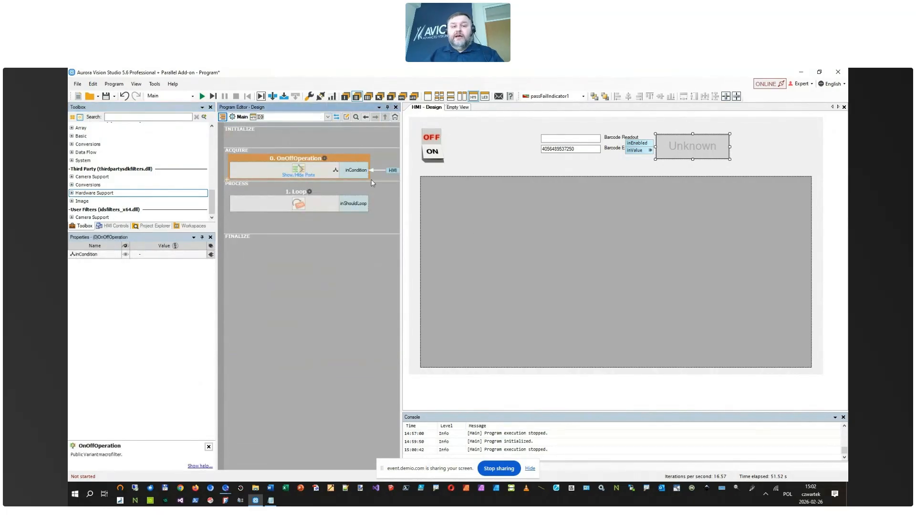